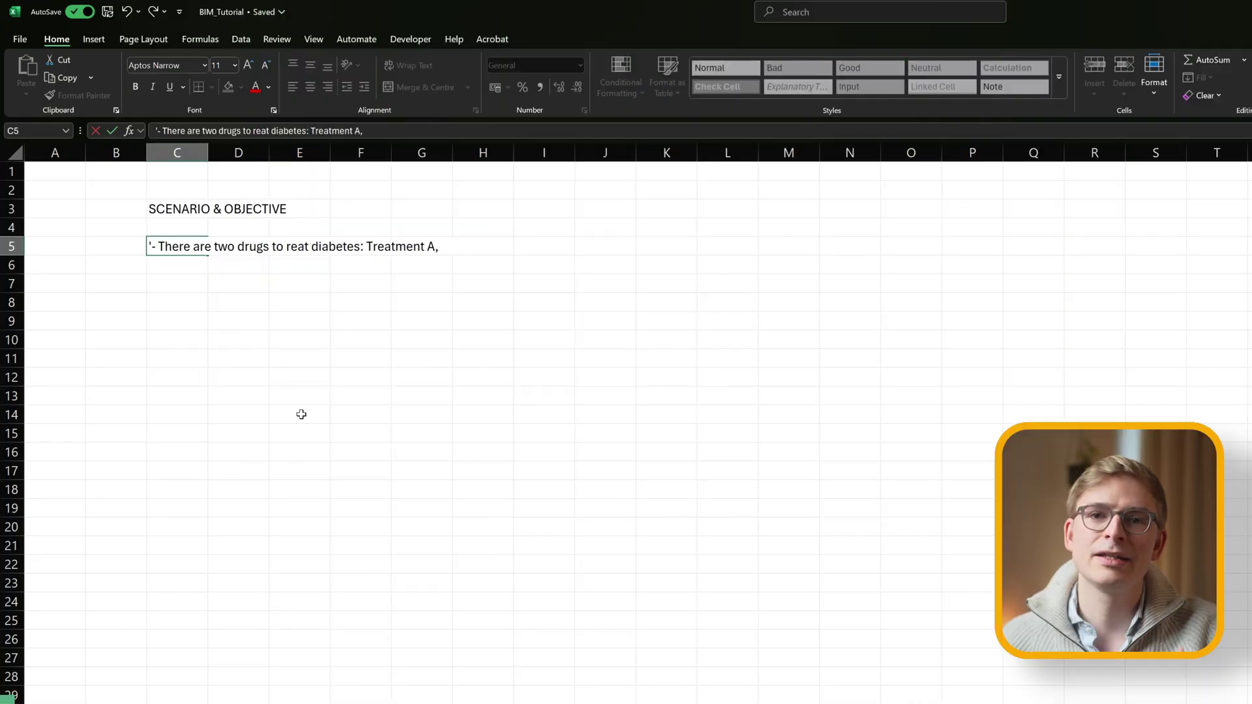
Finish the two-drugs bullet in C5 and add the budget-impact aim bullet in C8.
{"action": "type", "text": "which has just been reimbursed, and Treat"}
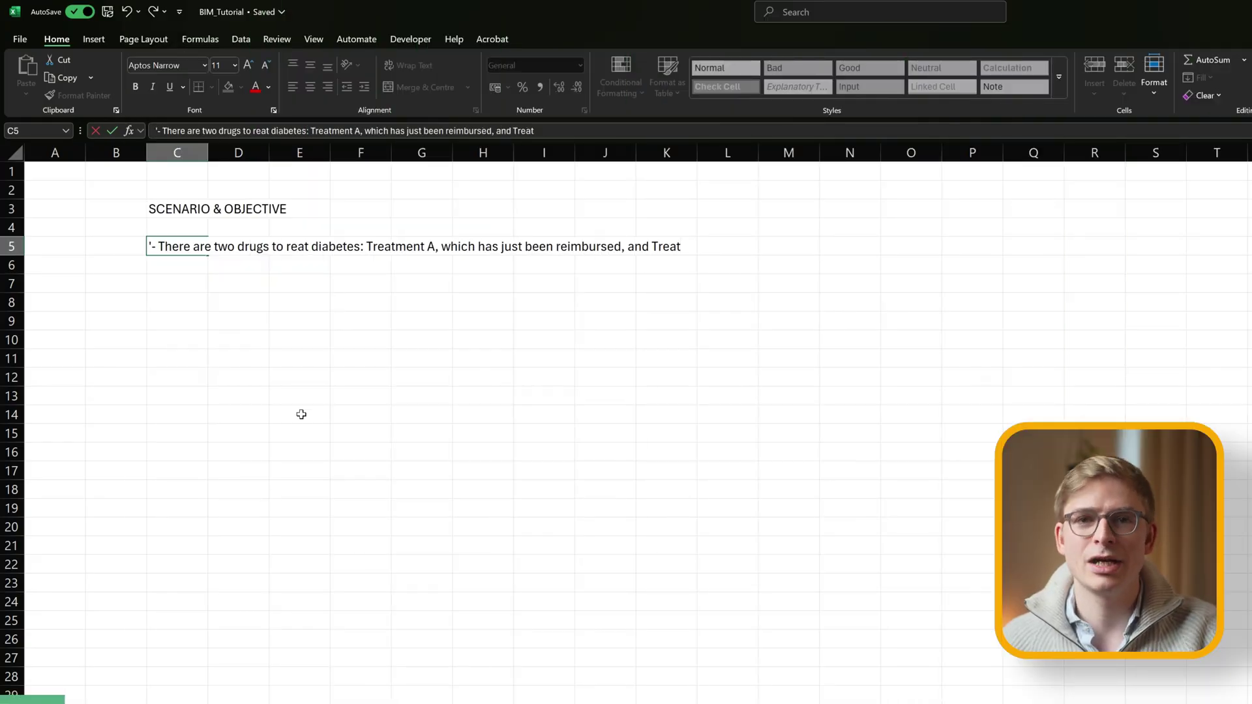
{"action": "type", "text": "ment B, which is the current standard of care."}
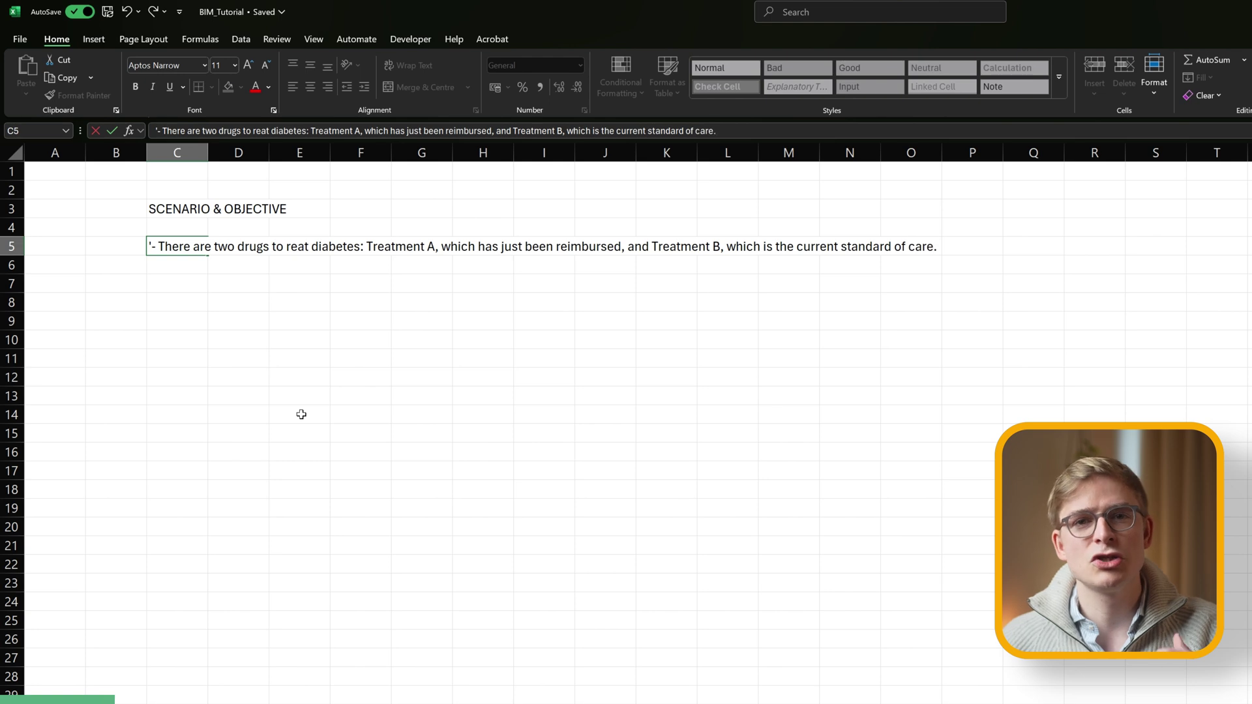
{"action": "key", "text": "Return"}
{"action": "key", "text": "Down"}
{"action": "key", "text": "Down"}
{"action": "type", "text": "'- We want to "}
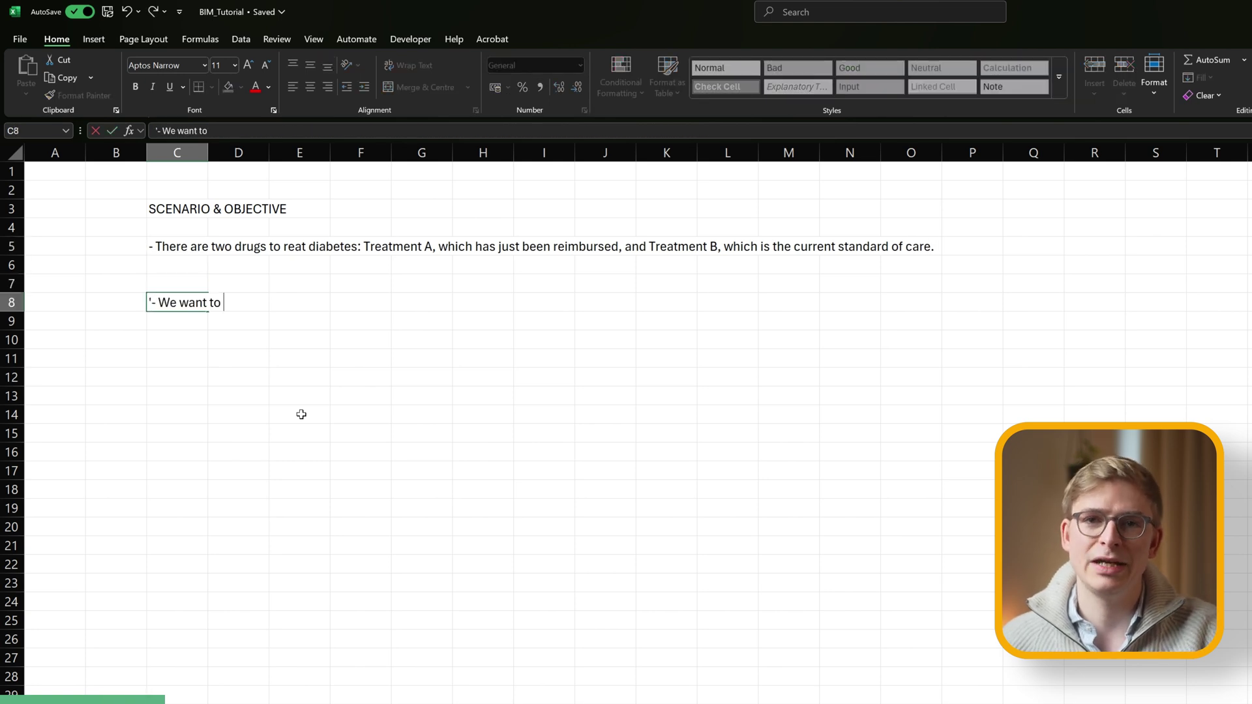
{"action": "type", "text": "determine the budget impacct od"}
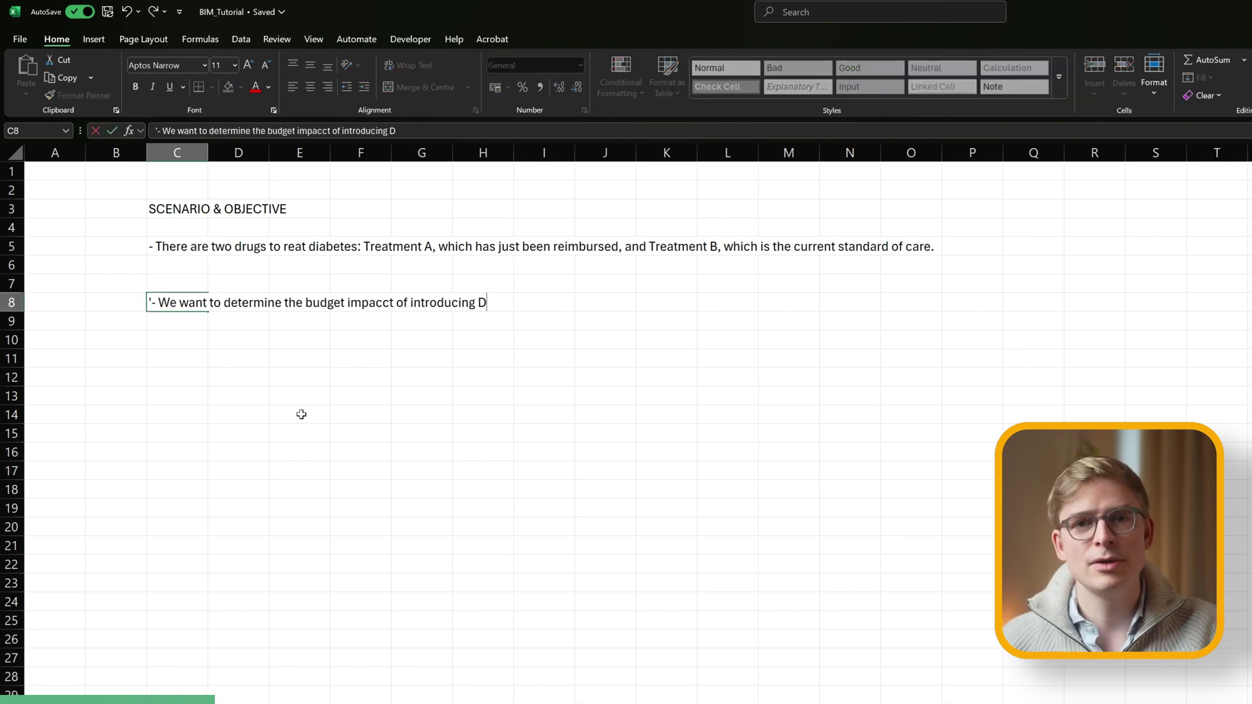
{"action": "key", "text": "Return"}
{"action": "key", "text": "Down"}
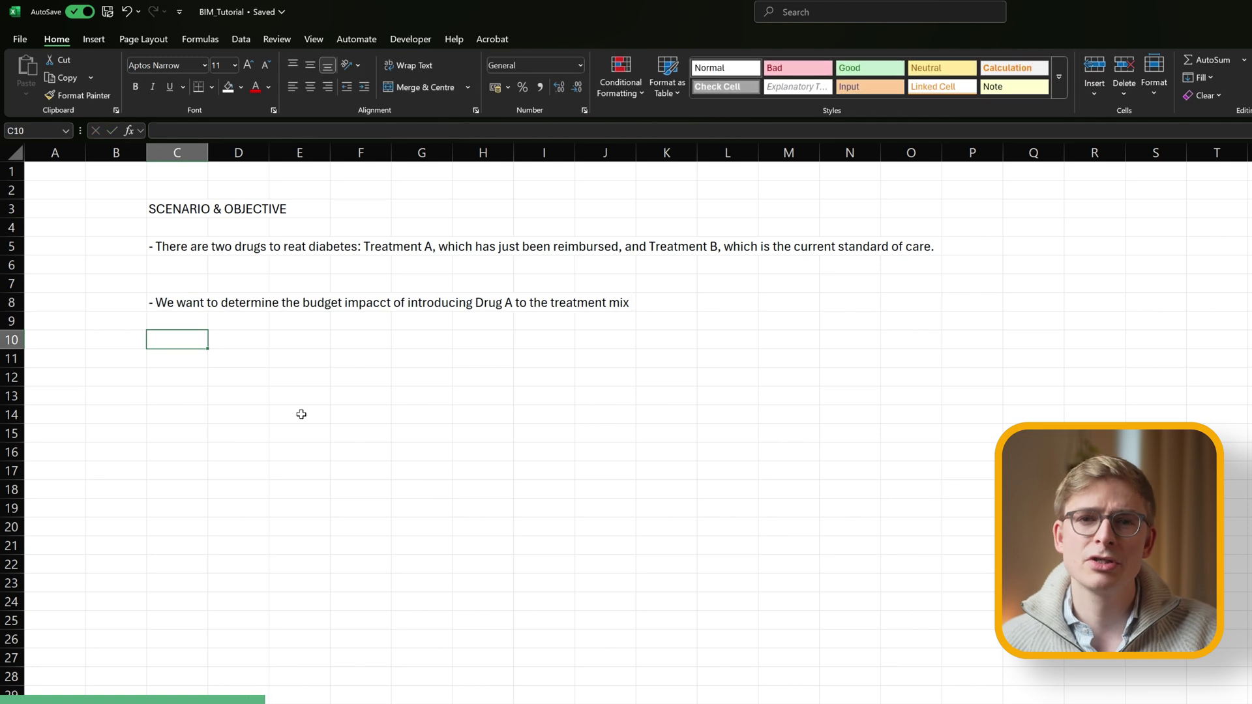
Add the with/without comparison bullet in C10 and England's 5-year horizon bullet in C13.
{"action": "type", "text": "'- To achieve this,"}
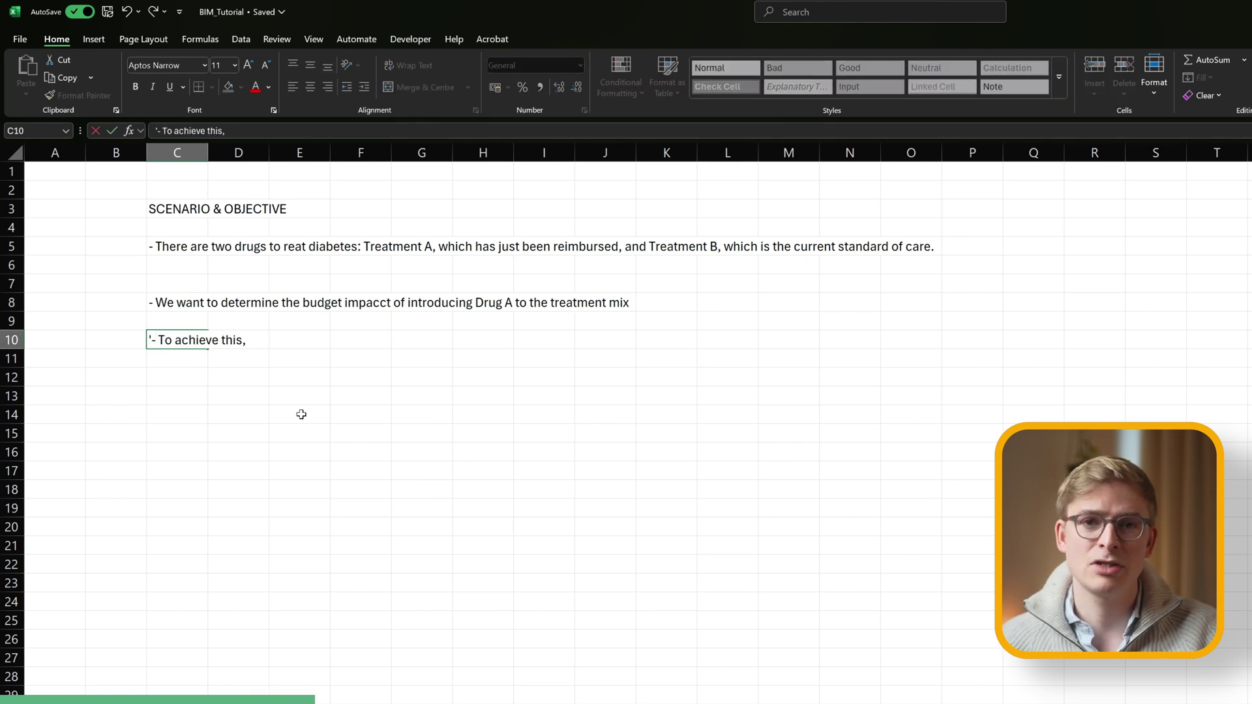
{"action": "type", "text": " we need to compare t"}
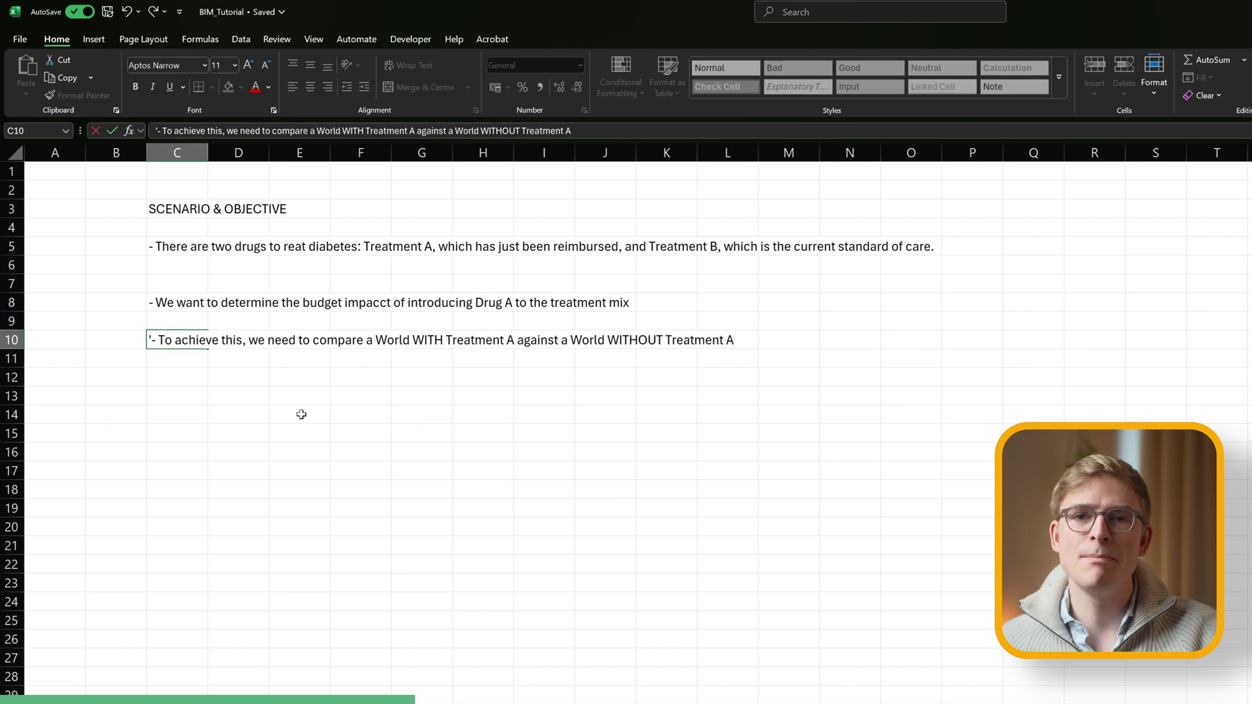
{"action": "key", "text": "Return"}
{"action": "key", "text": "Down"}
{"action": "key", "text": "Down"}
{"action": "type", "text": "'- We wa"}
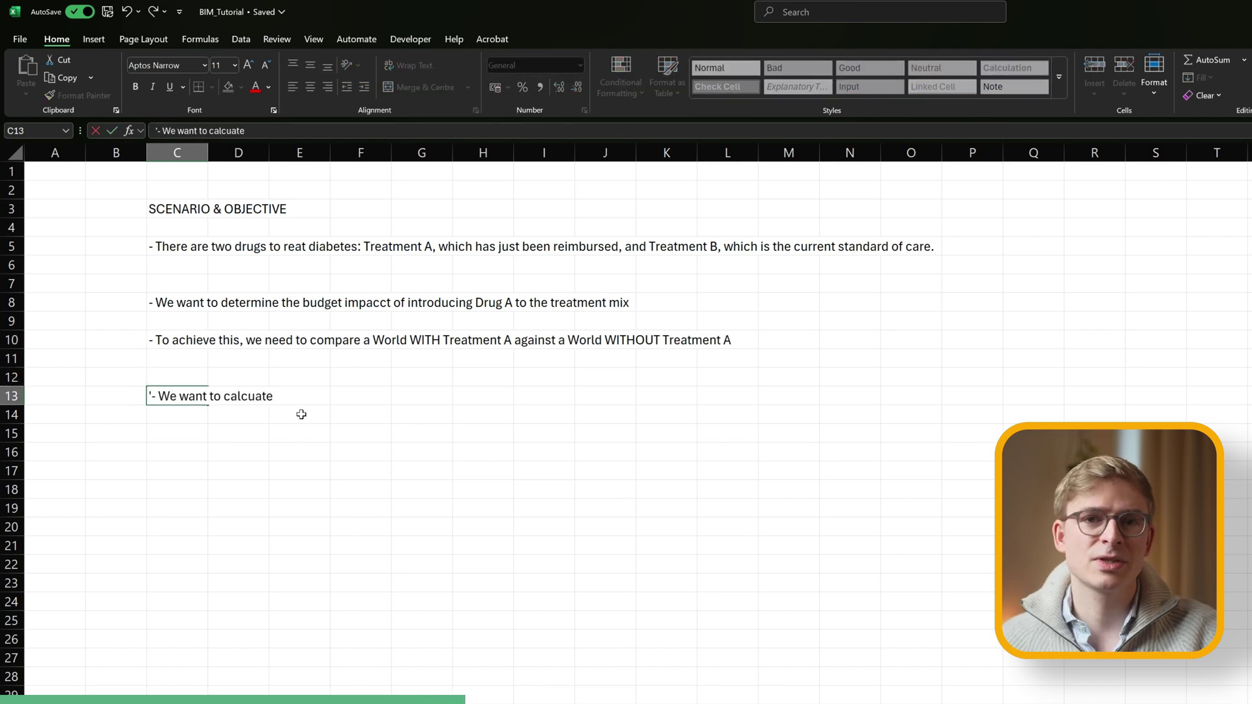
{"action": "type", "text": "nt to calculate the budget impact on a national "}
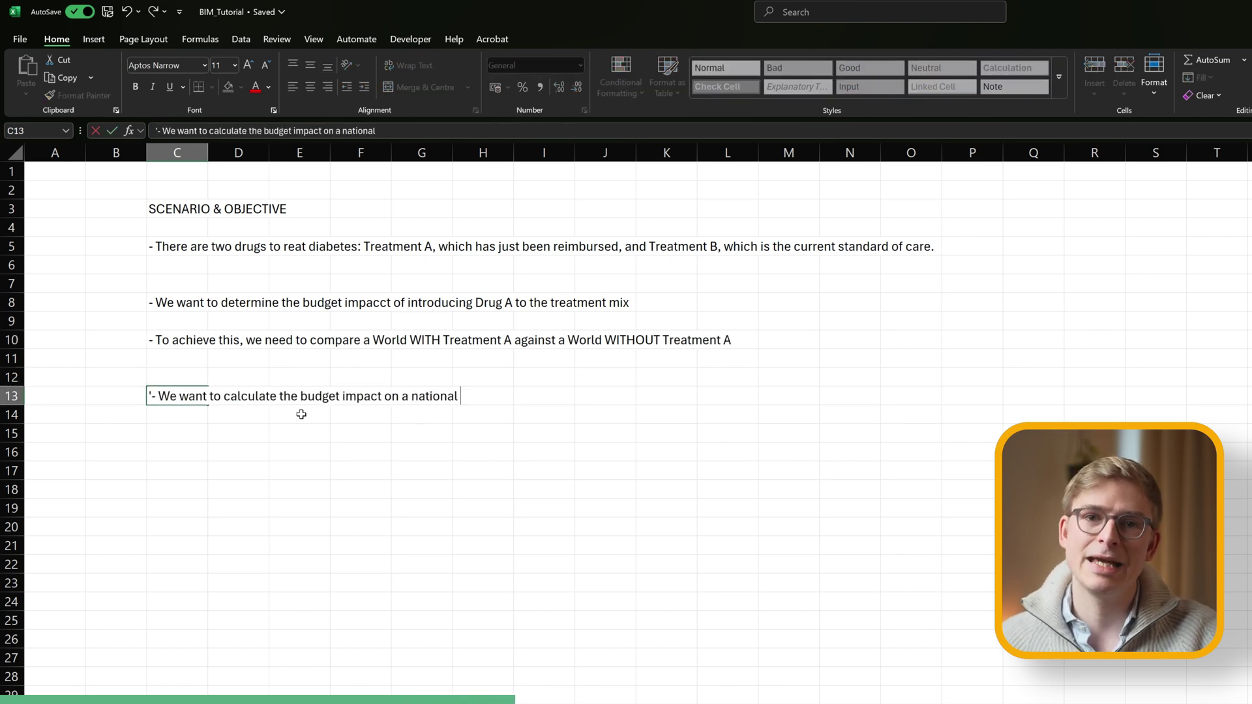
{"action": "type", "text": "level for England, with a time horizon of 5 years"}
{"action": "key", "text": "Return"}
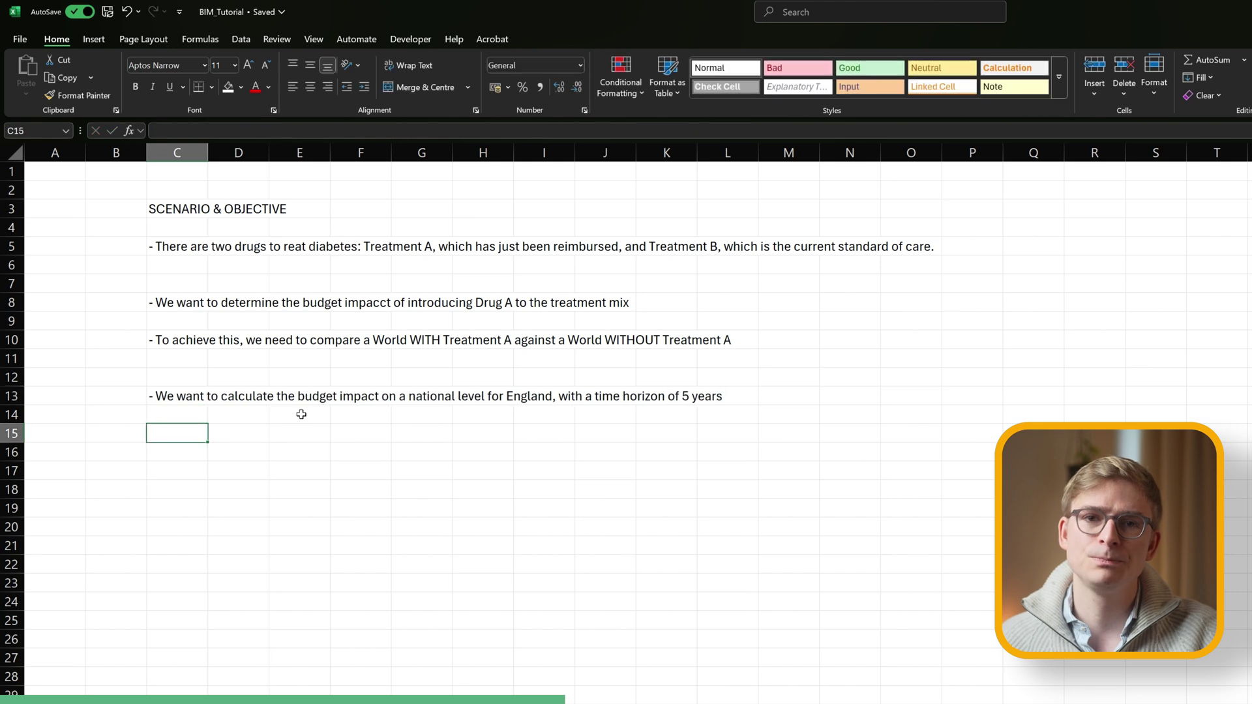
{"action": "key", "text": "Up"}
{"action": "key", "text": "Up"}
{"action": "scroll", "coordinate": [98, 248], "scroll_direction": "right", "scroll_amount": 2}
Narrow column B to a thin margin and widen column C to fit the bullets.
{"action": "left_click", "coordinate": [74, 209]}
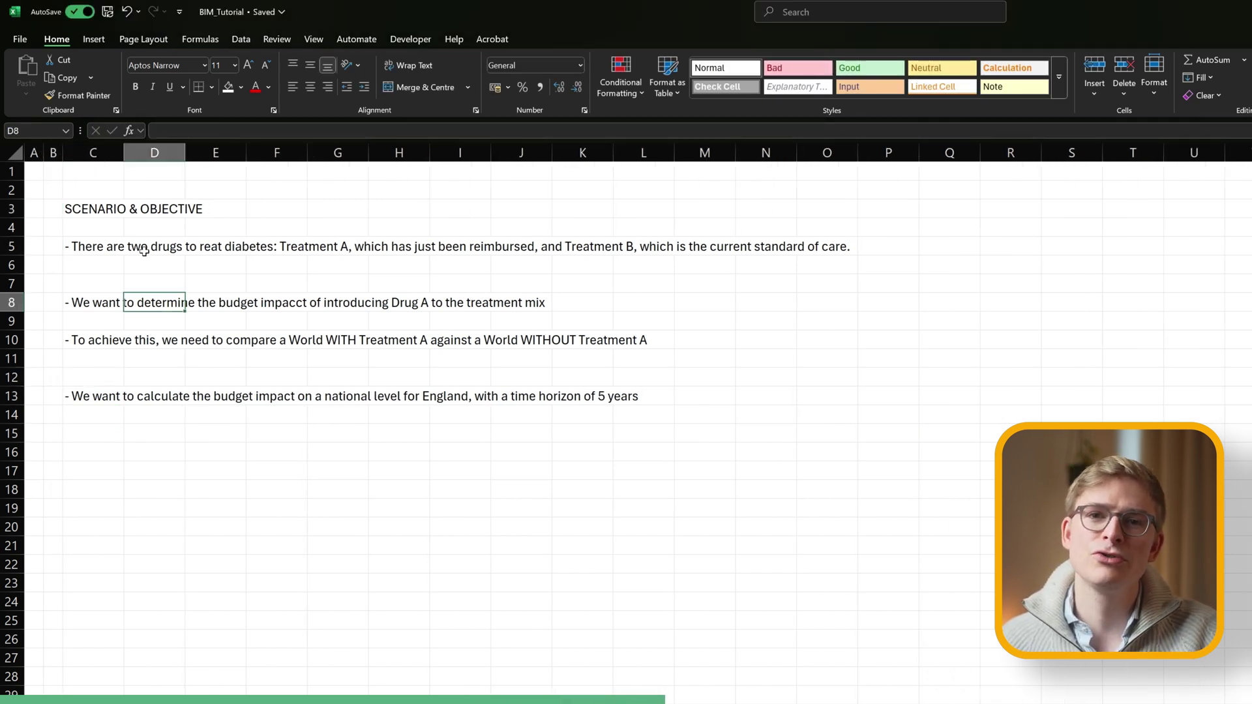
{"action": "key", "text": "Right"}
{"action": "left_click", "coordinate": [92, 152]}
{"action": "left_click_drag", "start_coordinate": [124, 153], "coordinate": [332, 154]}
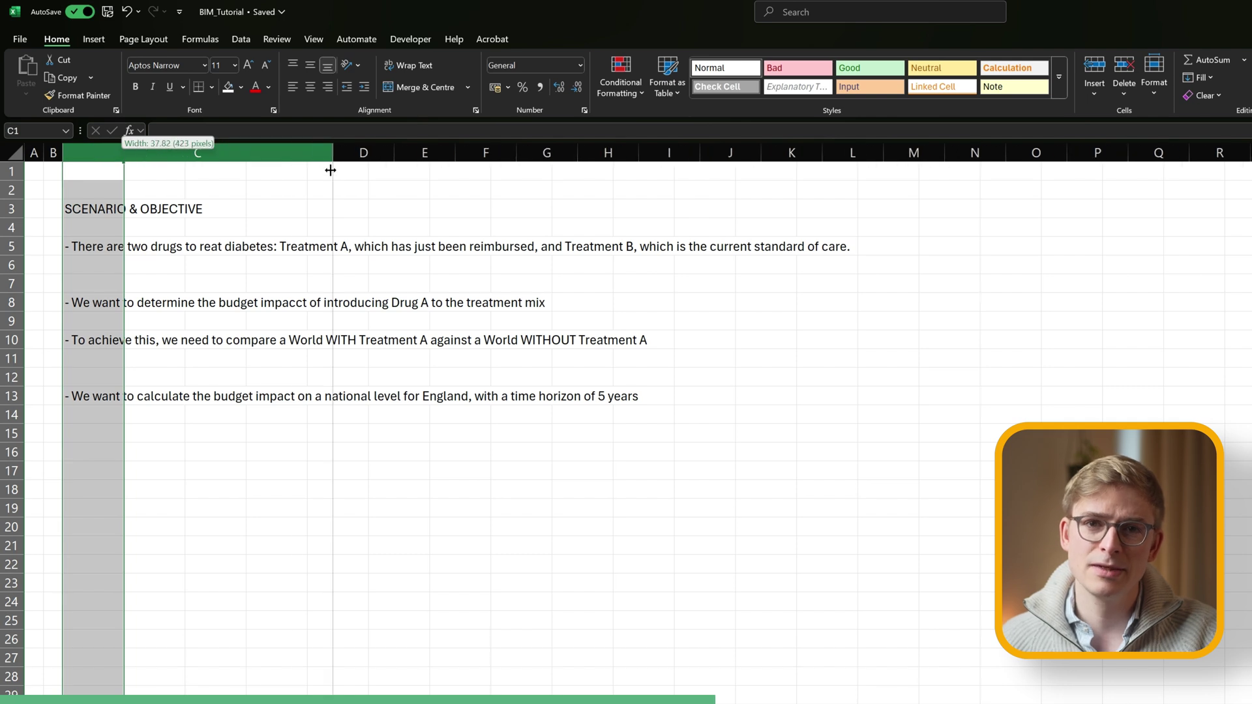
{"action": "left_click", "coordinate": [212, 206]}
Put an outline border around the scenario area B2:H15.
{"action": "left_click", "coordinate": [606, 190]}
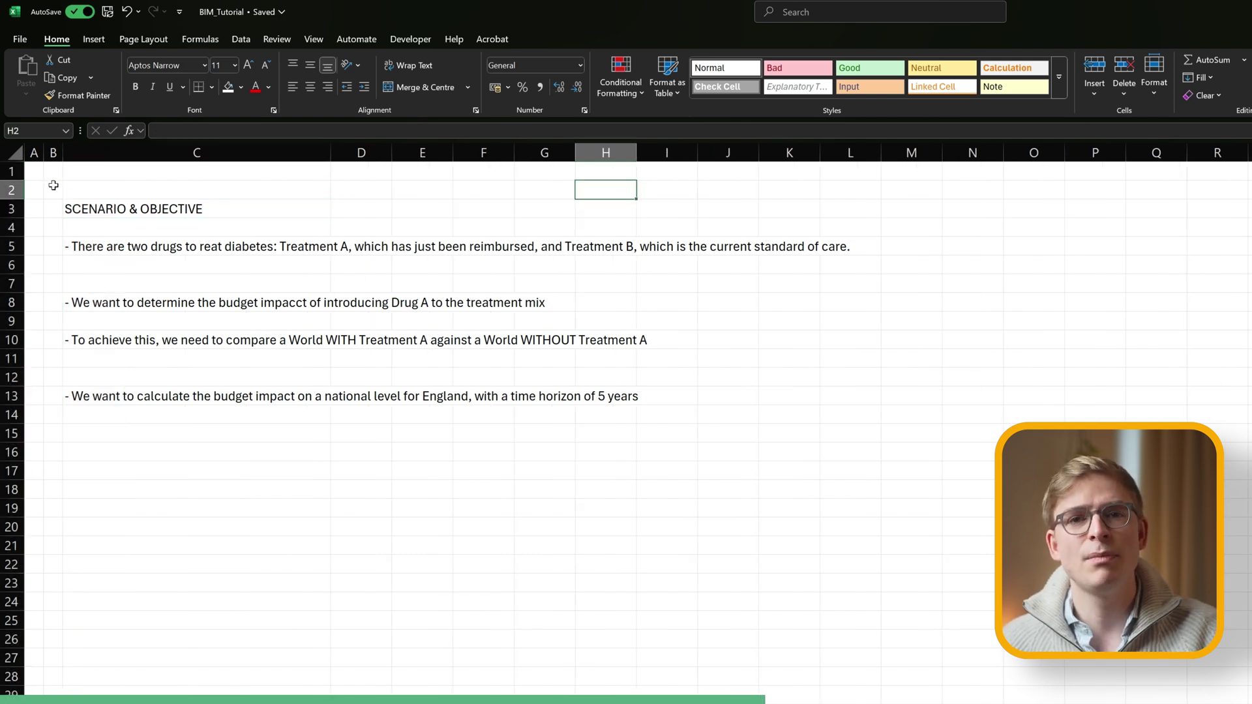
{"action": "left_click_drag", "start_coordinate": [53, 182], "coordinate": [589, 439]}
{"action": "right_click", "coordinate": [277, 249]}
{"action": "left_click", "coordinate": [326, 621]}
{"action": "left_click", "coordinate": [348, 510]}
{"action": "key", "text": "Return"}
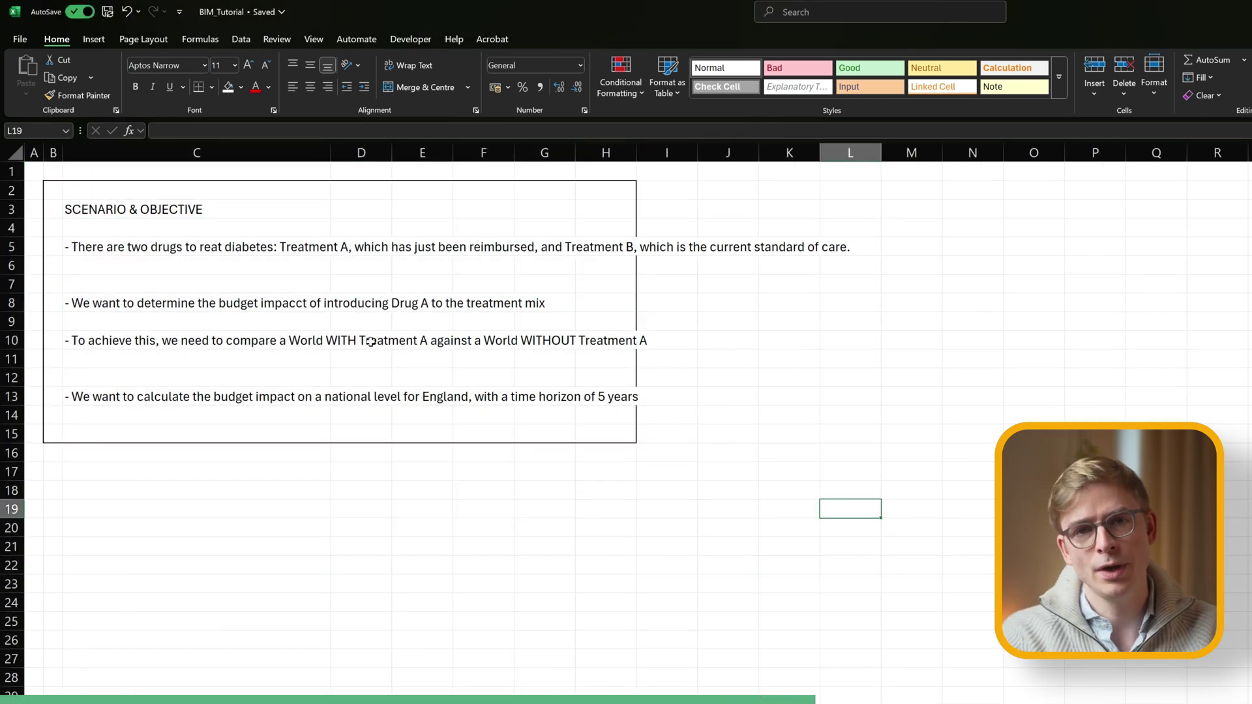
Merge and wrap the first bullet C5:H6 and the comparison bullet C10:G11, without centring.
{"action": "left_click_drag", "start_coordinate": [71, 248], "coordinate": [574, 267]}
{"action": "left_click", "coordinate": [418, 87]}
{"action": "left_click", "coordinate": [407, 65]}
{"action": "left_click", "coordinate": [109, 306]}
{"action": "left_click_drag", "start_coordinate": [109, 306], "coordinate": [574, 306]}
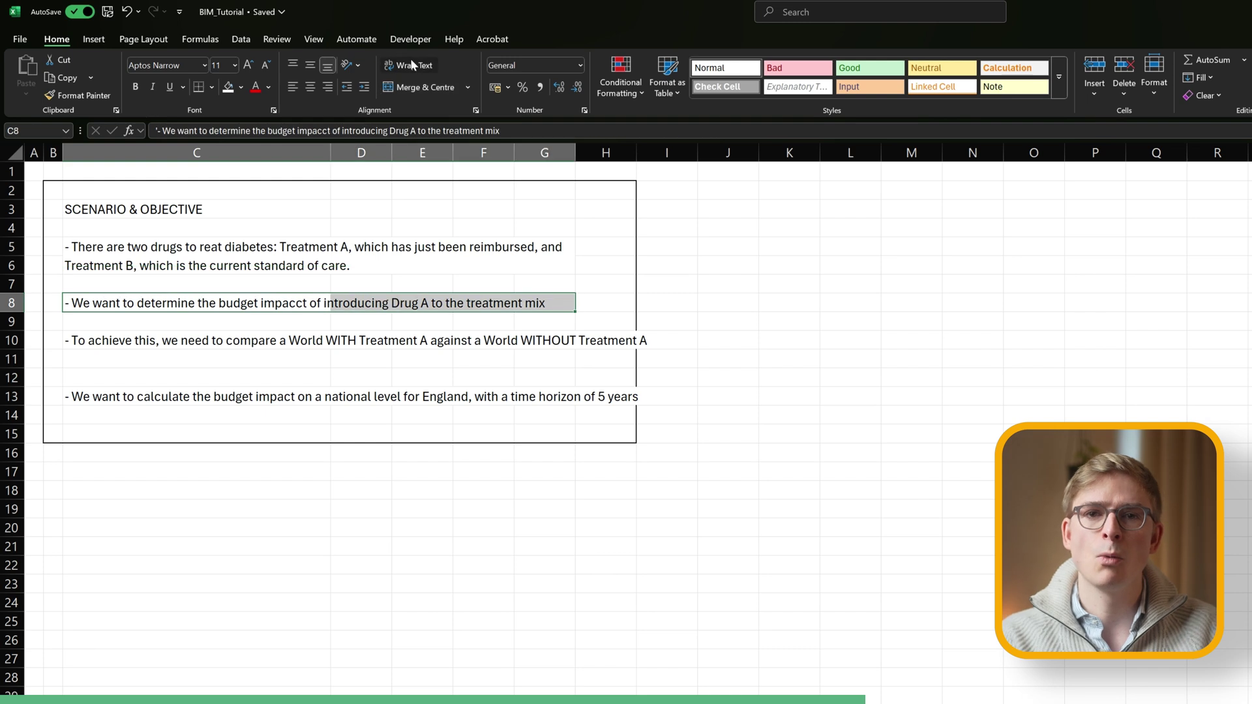
{"action": "left_click", "coordinate": [407, 66]}
{"action": "key", "text": "ctrl+z"}
{"action": "left_click", "coordinate": [98, 397]}
{"action": "left_click_drag", "start_coordinate": [72, 340], "coordinate": [574, 397]}
{"action": "left_click", "coordinate": [407, 65]}
{"action": "left_click", "coordinate": [417, 87]}
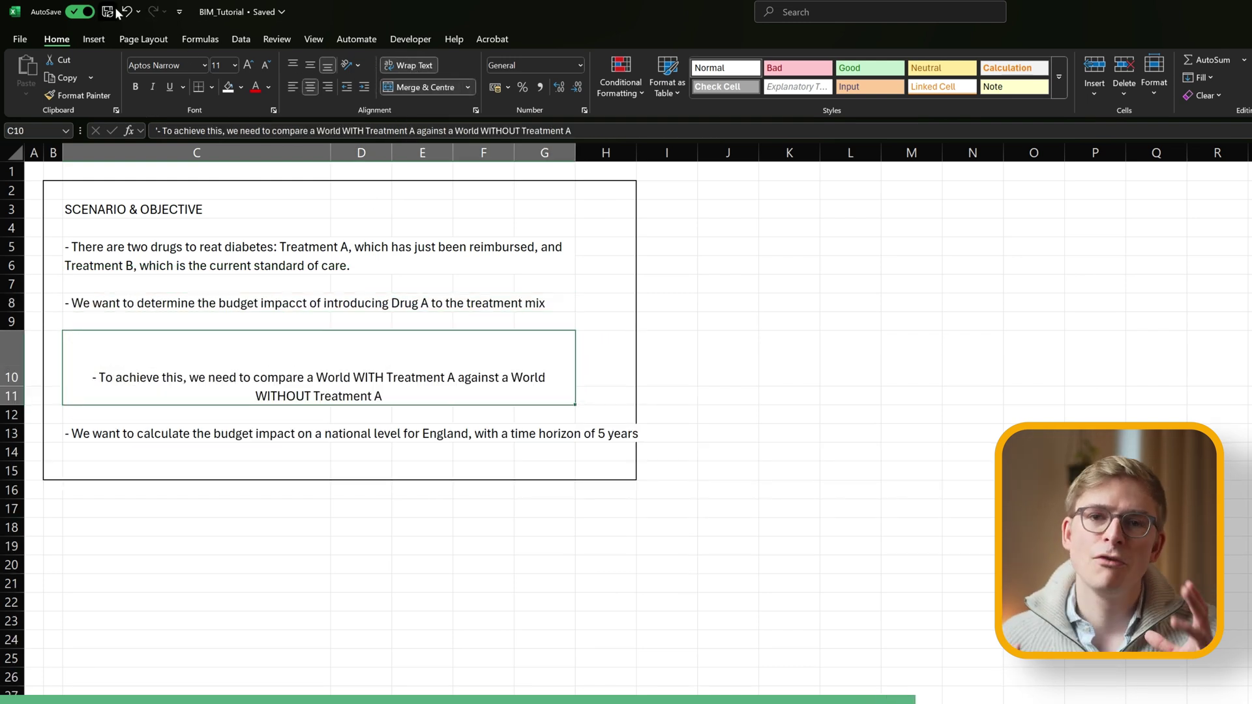
{"action": "key", "text": "ctrl+z"}
{"action": "left_click", "coordinate": [117, 361]}
Merge, wrap and left-align the time-horizon bullet C13:G14, then narrow column H.
{"action": "left_click_drag", "start_coordinate": [72, 341], "coordinate": [574, 392]}
{"action": "left_click", "coordinate": [418, 86]}
{"action": "left_click", "coordinate": [292, 65]}
{"action": "left_click_drag", "start_coordinate": [72, 396], "coordinate": [574, 416]}
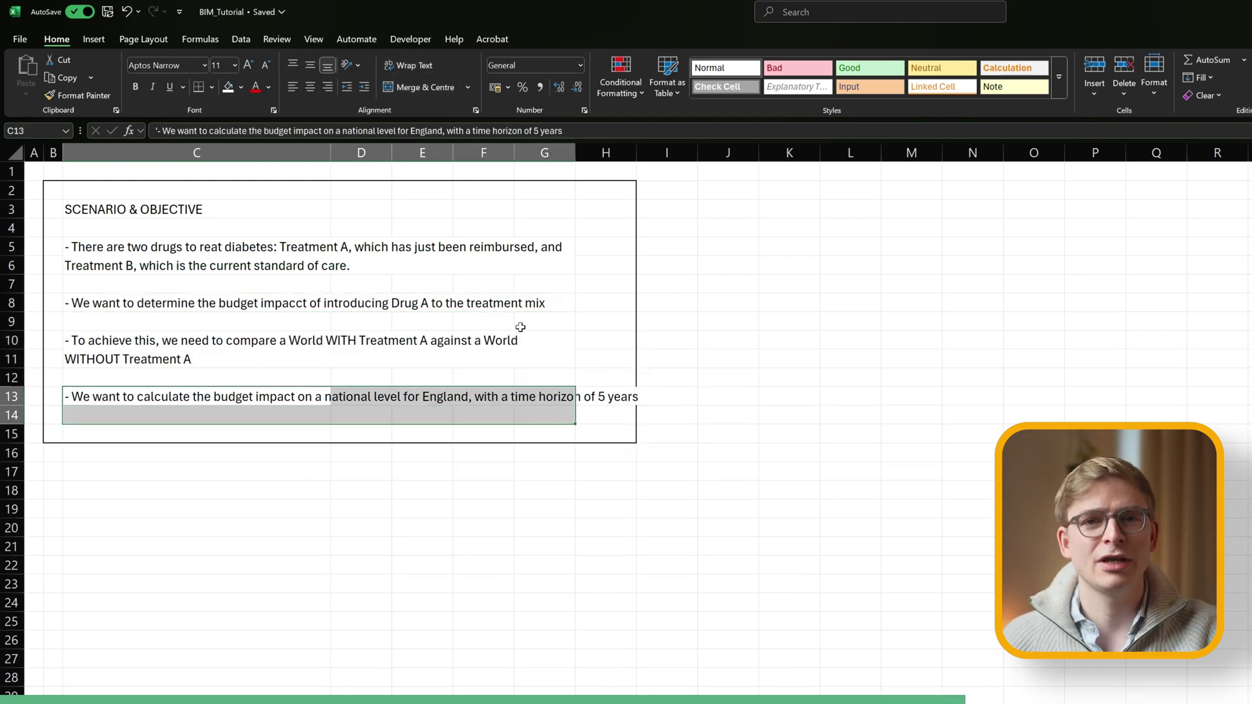
{"action": "left_click", "coordinate": [417, 87]}
{"action": "left_click", "coordinate": [292, 87]}
{"action": "left_click", "coordinate": [606, 153]}
{"action": "left_click_drag", "start_coordinate": [636, 153], "coordinate": [595, 153]}
Merge and left-align heading C3:G3 with a dark navy fill and white text.
{"action": "left_click_drag", "start_coordinate": [72, 209], "coordinate": [574, 209]}
{"action": "left_click", "coordinate": [417, 87]}
{"action": "left_click", "coordinate": [292, 87]}
{"action": "left_click", "coordinate": [240, 86]}
{"action": "left_click", "coordinate": [293, 138]}
{"action": "left_click", "coordinate": [268, 86]}
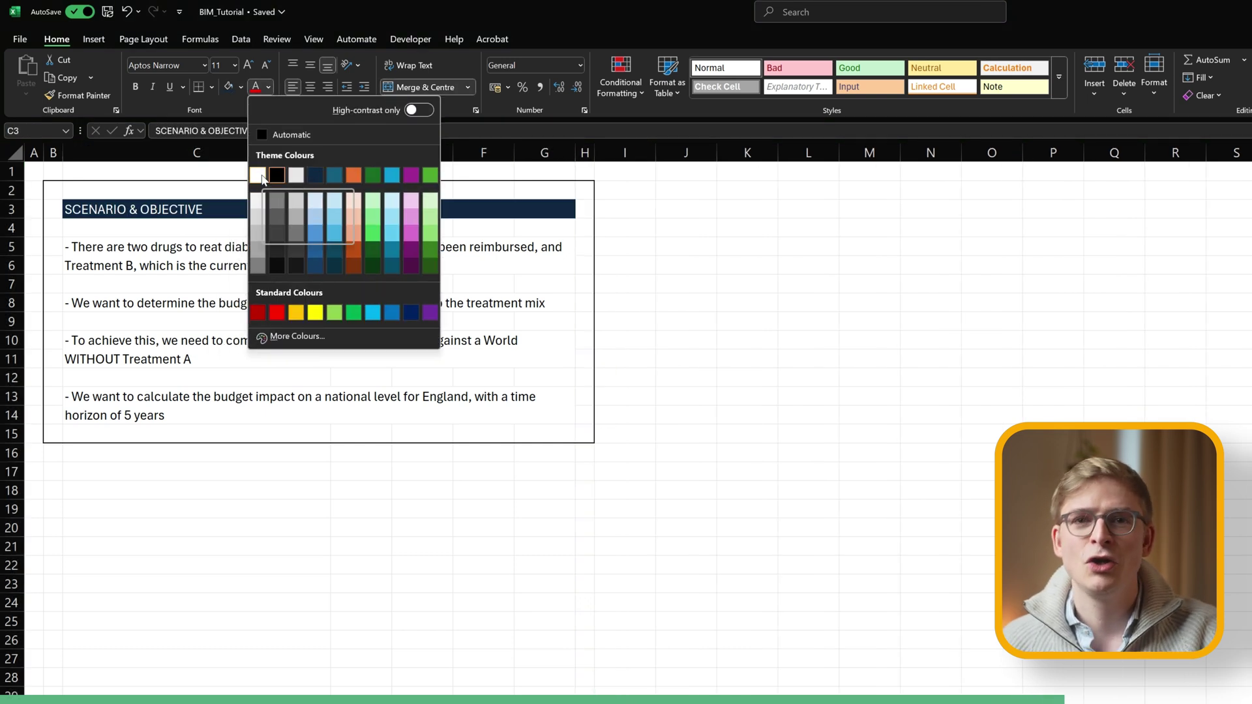
{"action": "left_click", "coordinate": [258, 173]}
{"action": "left_click", "coordinate": [196, 528]}
Fill the box B2:H15 white and shade the bullet area C5:G14 light grey.
{"action": "left_click_drag", "start_coordinate": [53, 190], "coordinate": [590, 437]}
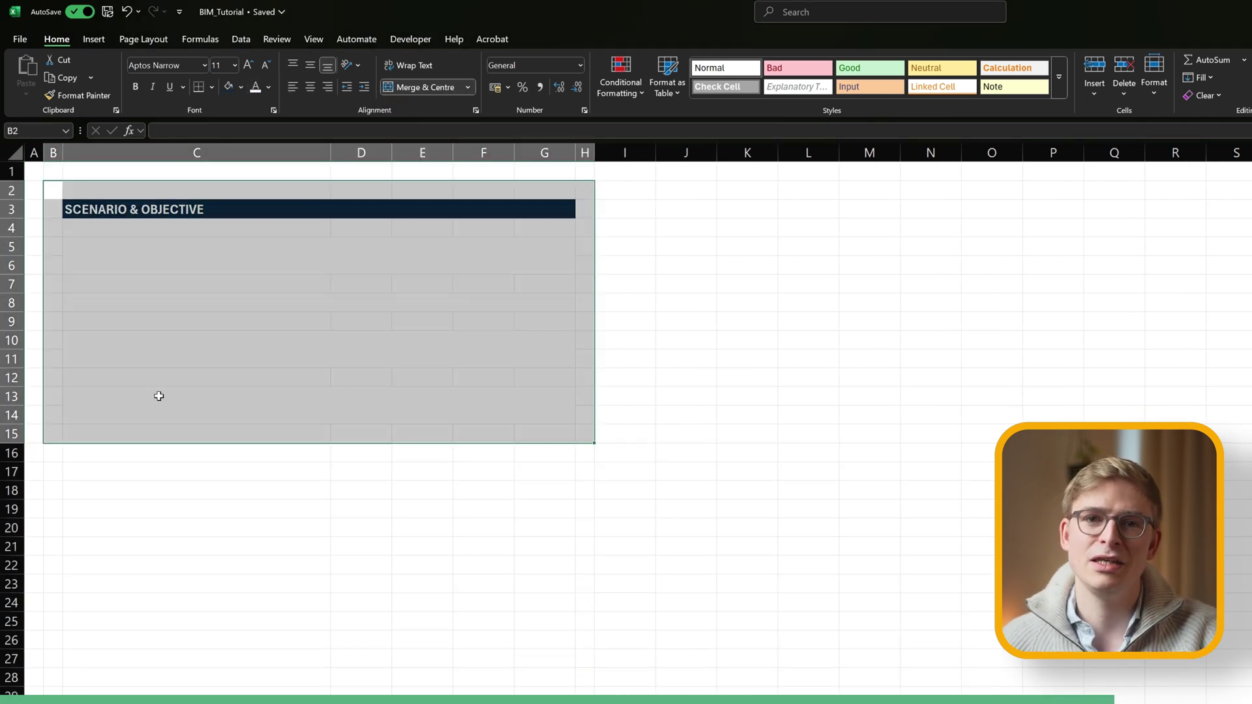
{"action": "left_click", "coordinate": [240, 86]}
{"action": "left_click", "coordinate": [234, 151]}
{"action": "left_click", "coordinate": [121, 249]}
{"action": "left_click_drag", "start_coordinate": [121, 248], "coordinate": [568, 418]}
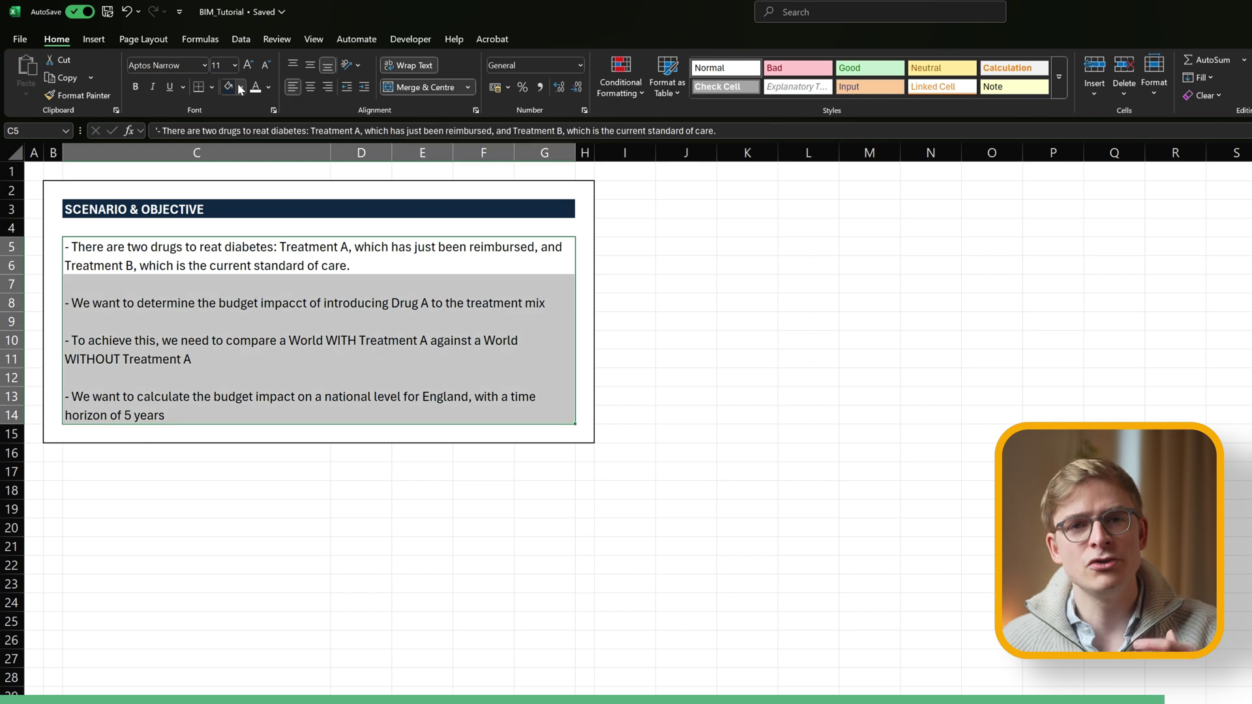
{"action": "left_click", "coordinate": [241, 87]}
{"action": "left_click", "coordinate": [234, 181]}
{"action": "left_click", "coordinate": [280, 572]}
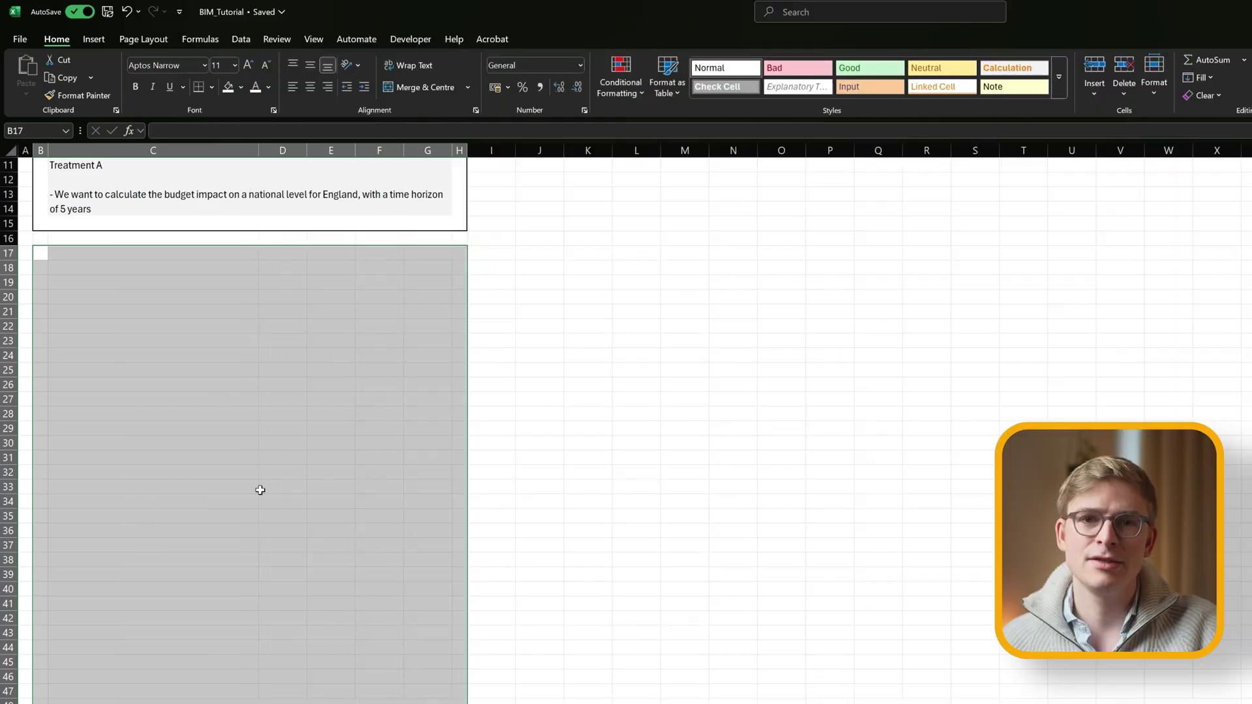
Put an outline border around the costs area B17:G47.
{"action": "right_click", "coordinate": [259, 486]}
{"action": "left_click", "coordinate": [306, 647]}
{"action": "left_click_drag", "start_coordinate": [307, 647], "coordinate": [543, 505]}
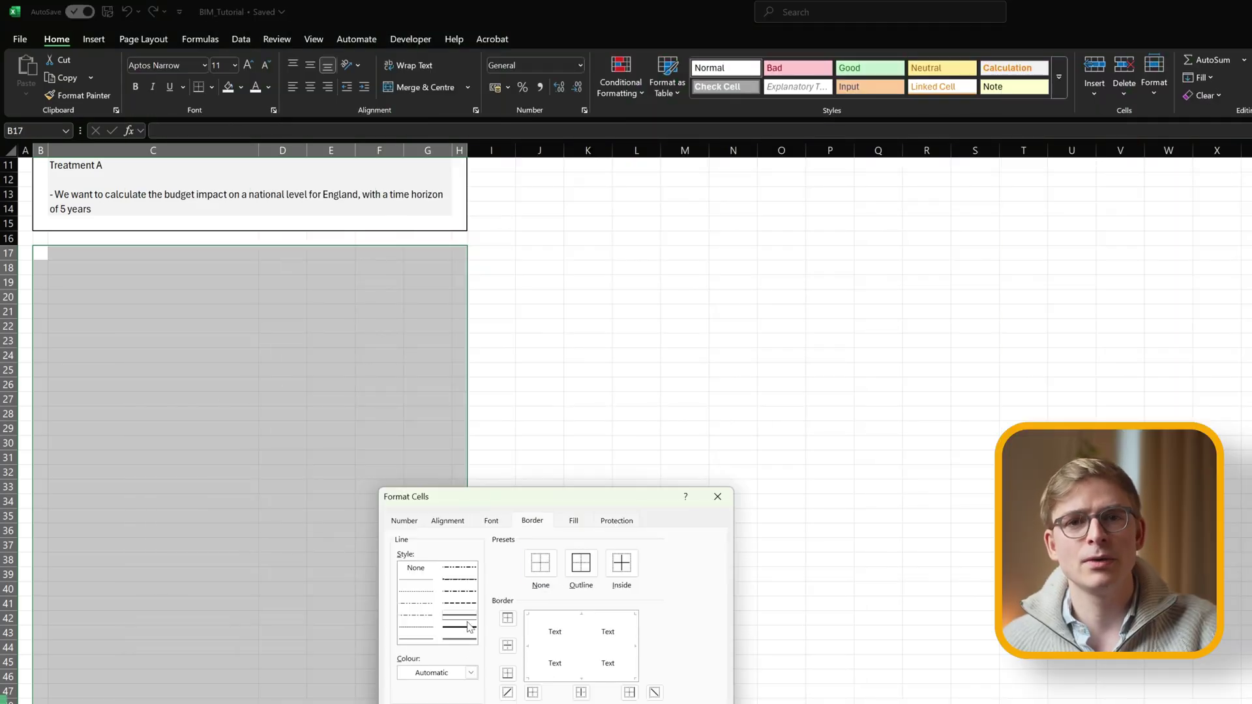
{"action": "left_click", "coordinate": [579, 561]}
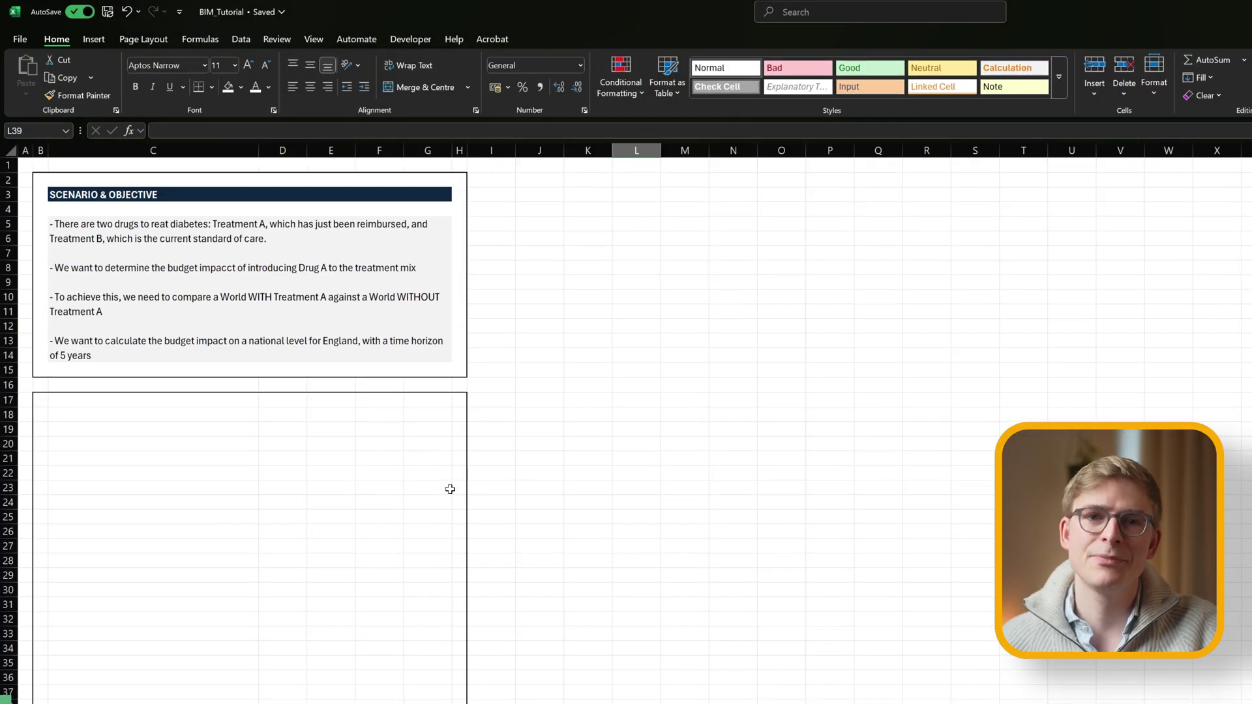
{"action": "left_click", "coordinate": [81, 410]}
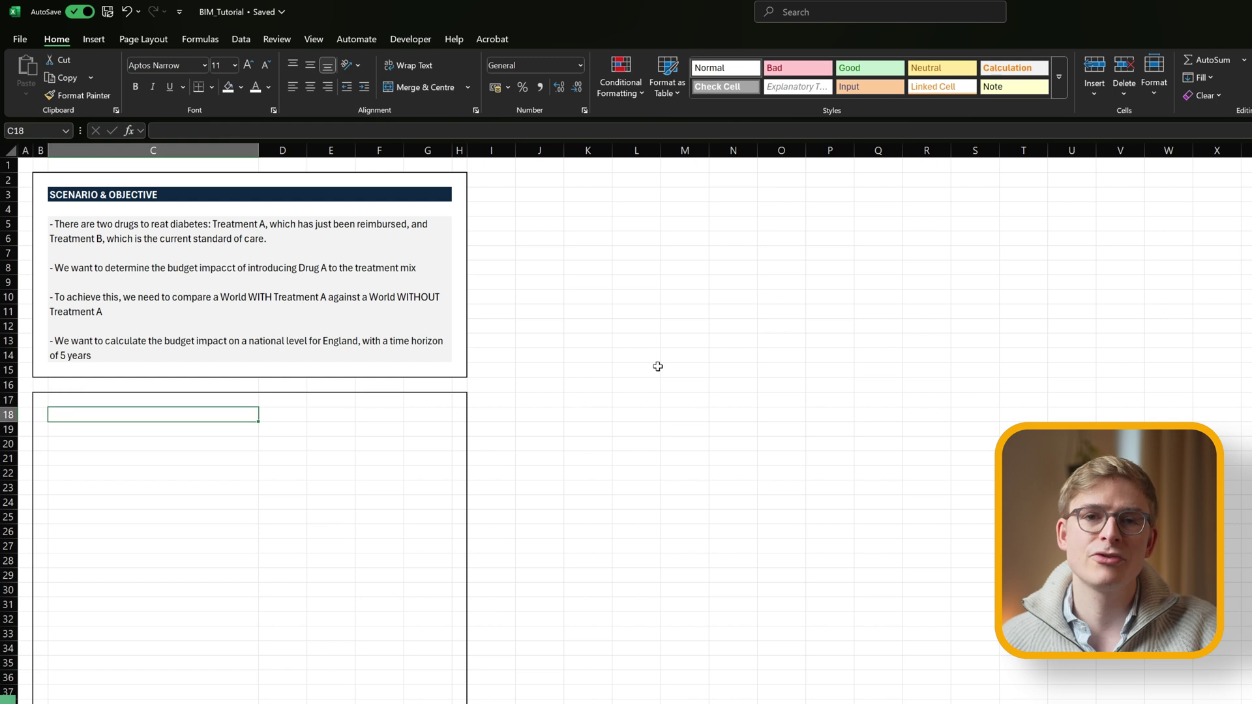
Title the box COSTS and enter the Treatment-Related Costs and Drug Acquisition Costs labels.
{"action": "type", "text": "COSTS"}
{"action": "key", "text": "shift+Right"}
{"action": "key", "text": "shift+Right"}
{"action": "key", "text": "shift+Right"}
{"action": "key", "text": "shift+Right"}
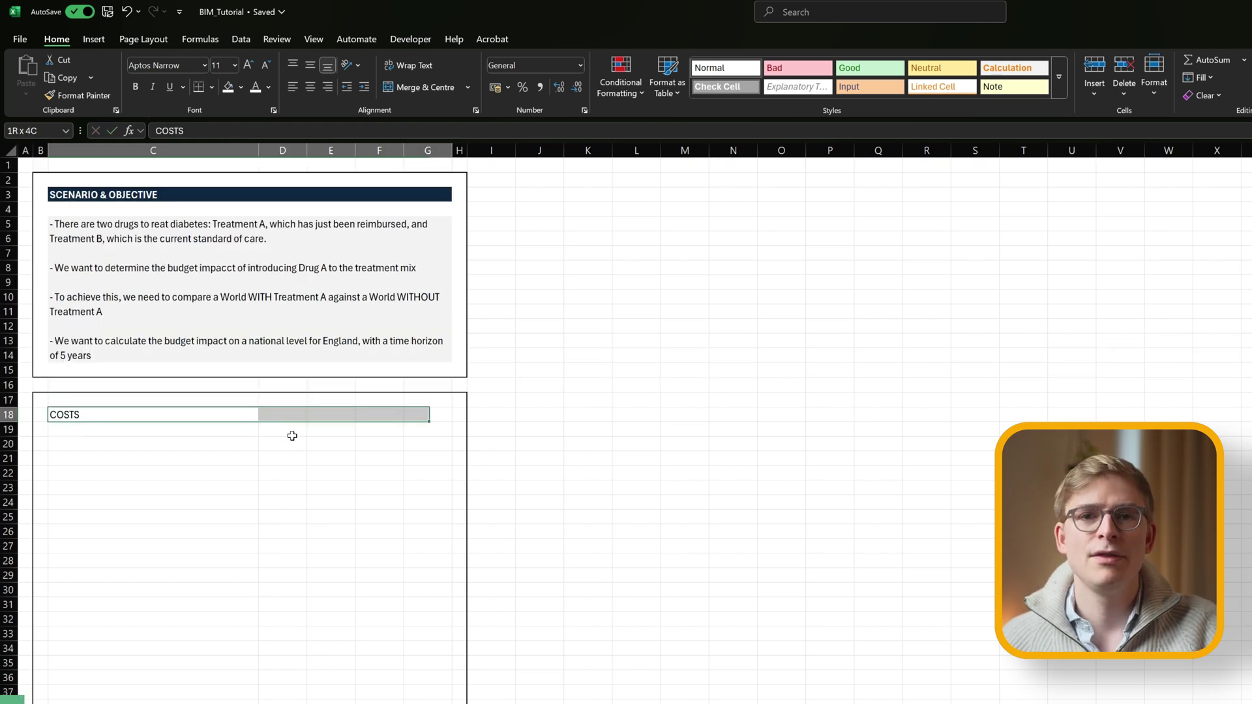
{"action": "left_click", "coordinate": [94, 442]}
{"action": "type", "text": "Treatment-Related C"}
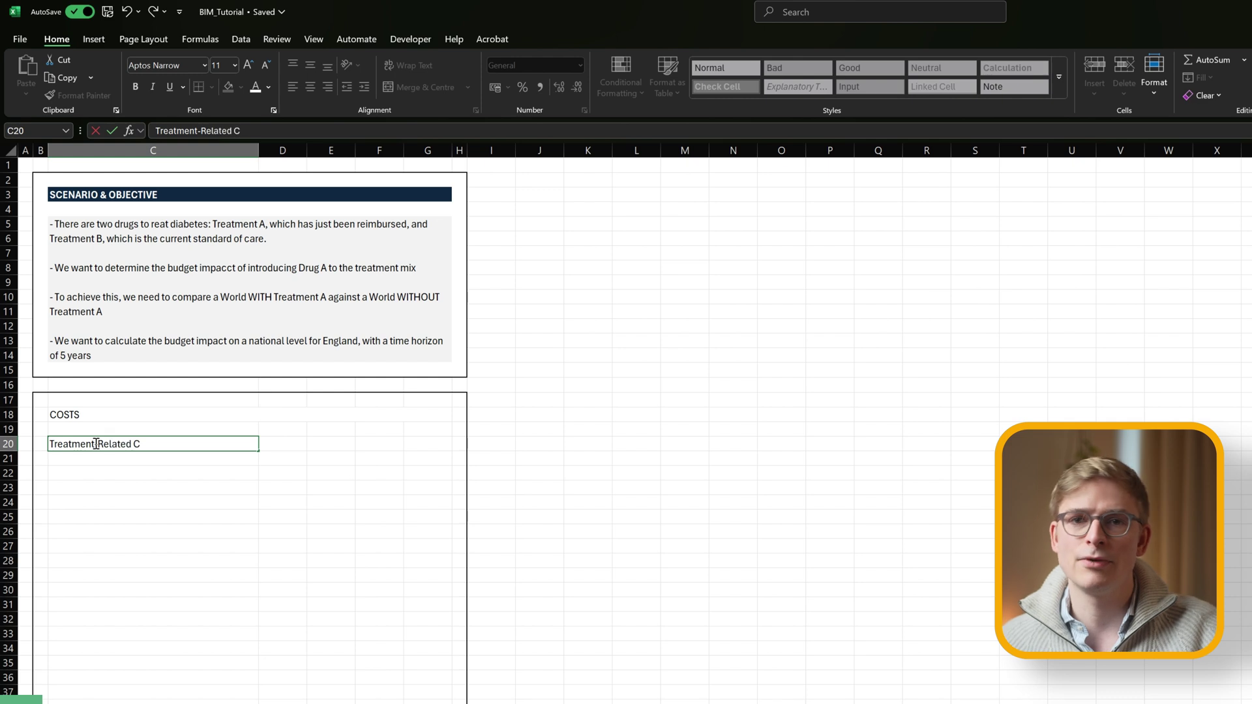
{"action": "type", "text": "osts"}
{"action": "key", "text": "Return"}
{"action": "key", "text": "Return"}
{"action": "type", "text": "Drug "}
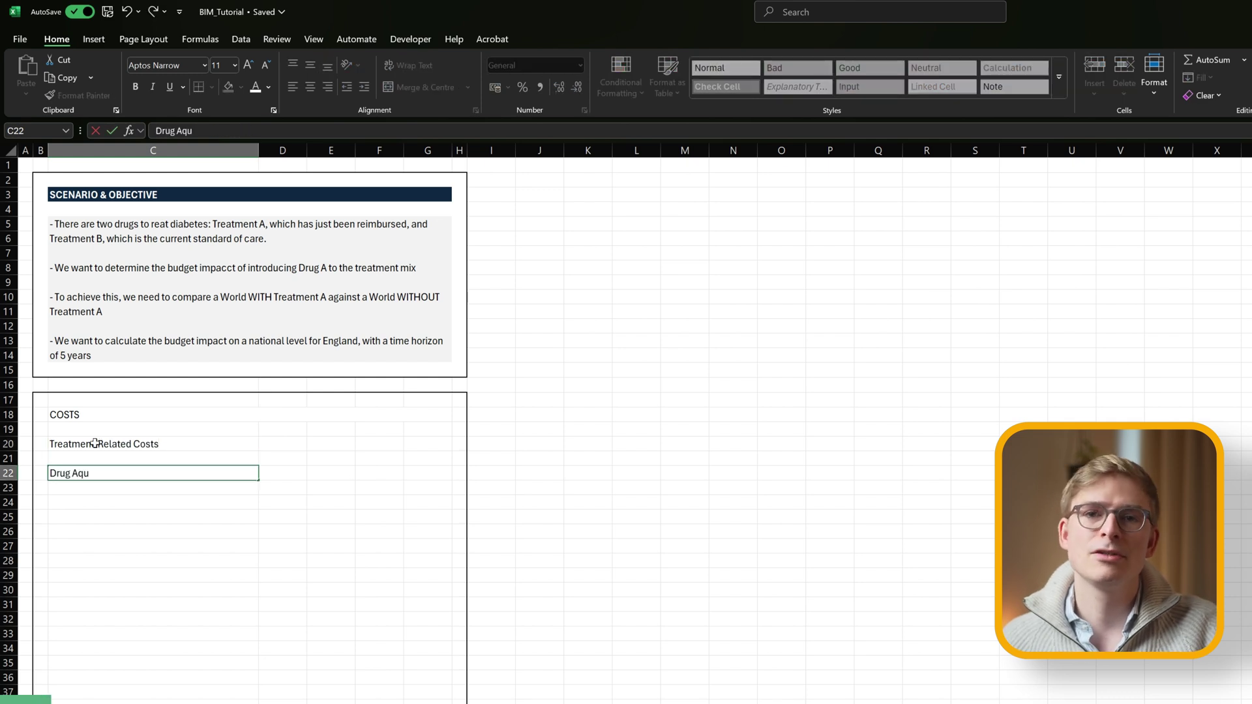
{"action": "type", "text": "Acquisition Costs"}
{"action": "key", "text": "Tab"}
{"action": "key", "text": "Tab"}
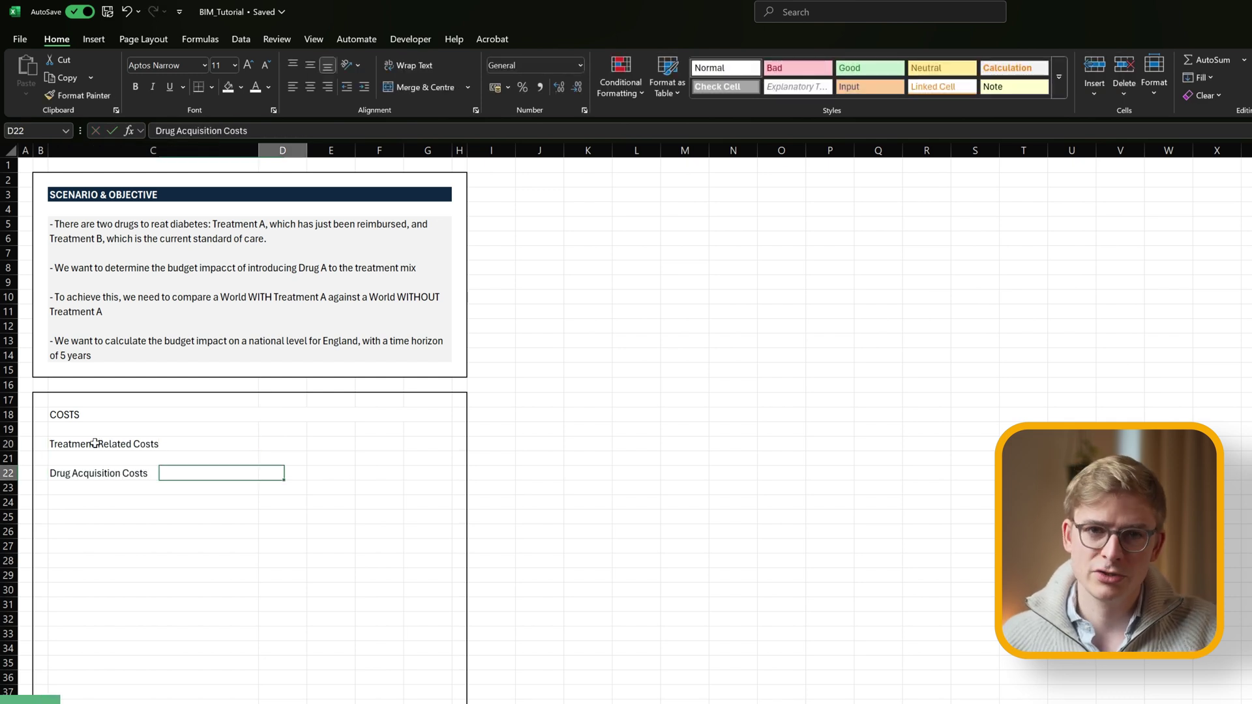
Add the Cost column header, moving it into D21.
{"action": "key", "text": "Up"}
{"action": "type", "text": "Cost"}
{"action": "key", "text": "Return"}
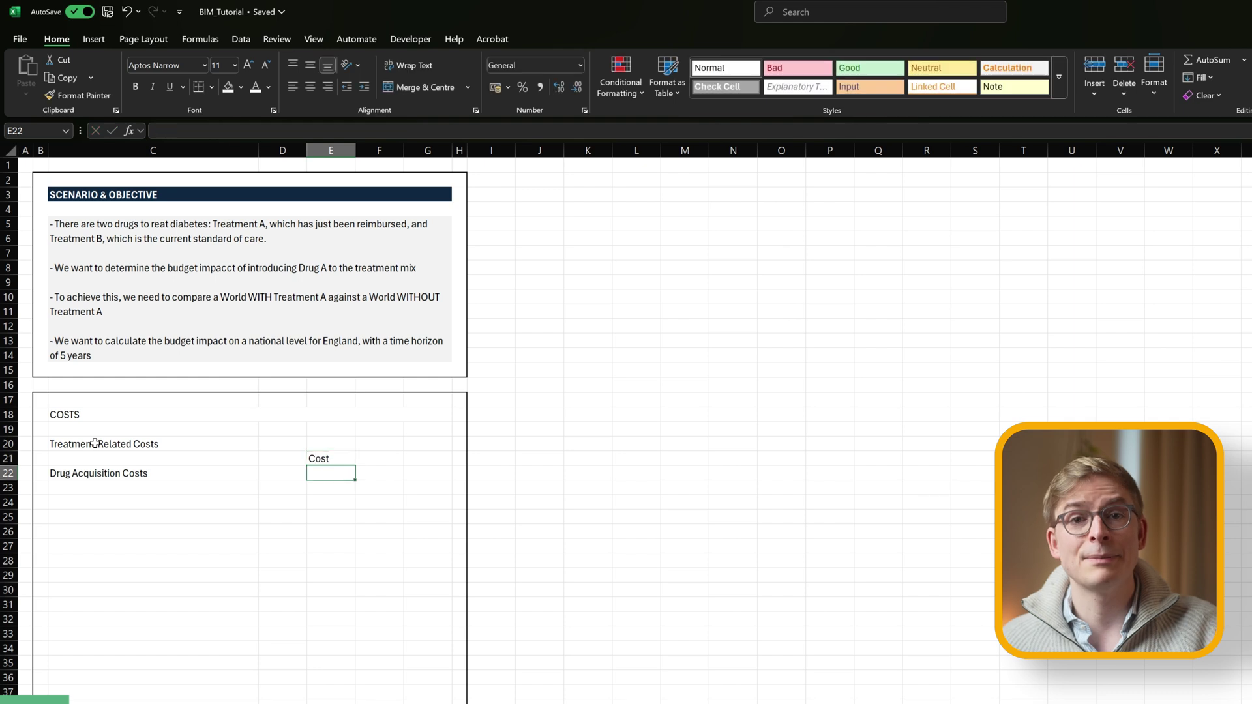
{"action": "key", "text": "Up"}
{"action": "key", "text": "Right"}
{"action": "key", "text": "Left"}
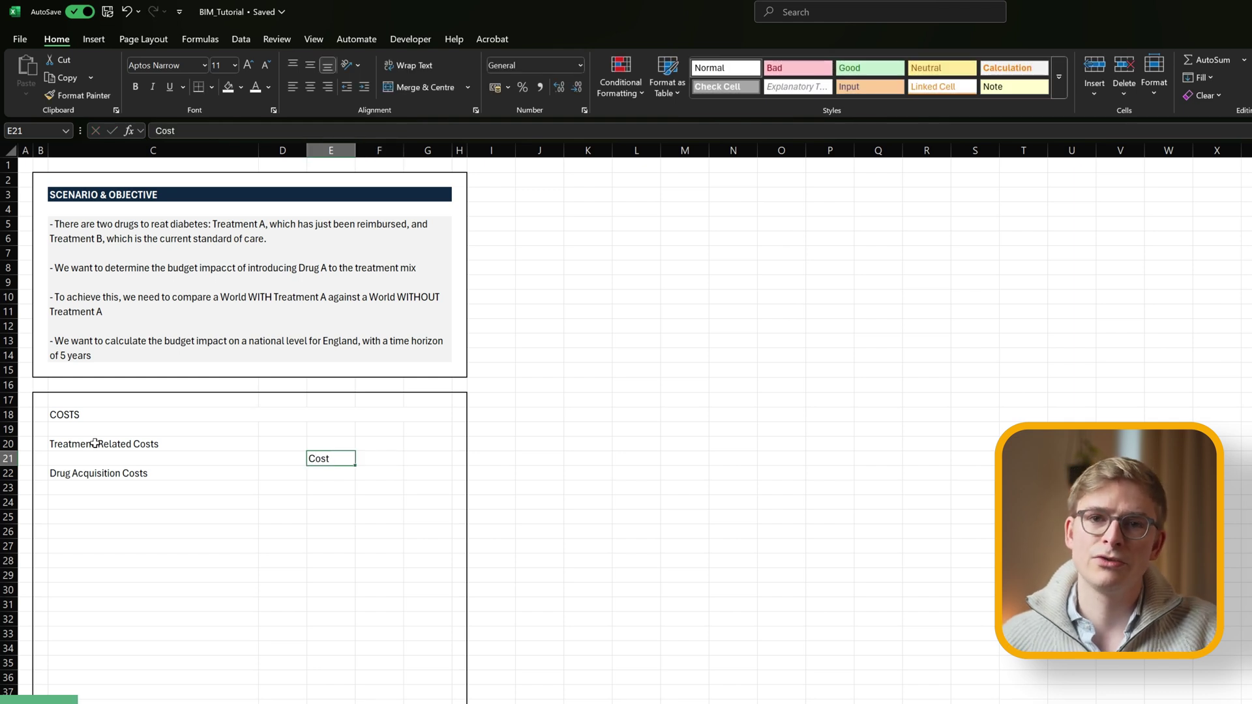
{"action": "key", "text": "ctrl+x"}
{"action": "key", "text": "Left"}
{"action": "key", "text": "ctrl+v"}
{"action": "key", "text": "Right"}
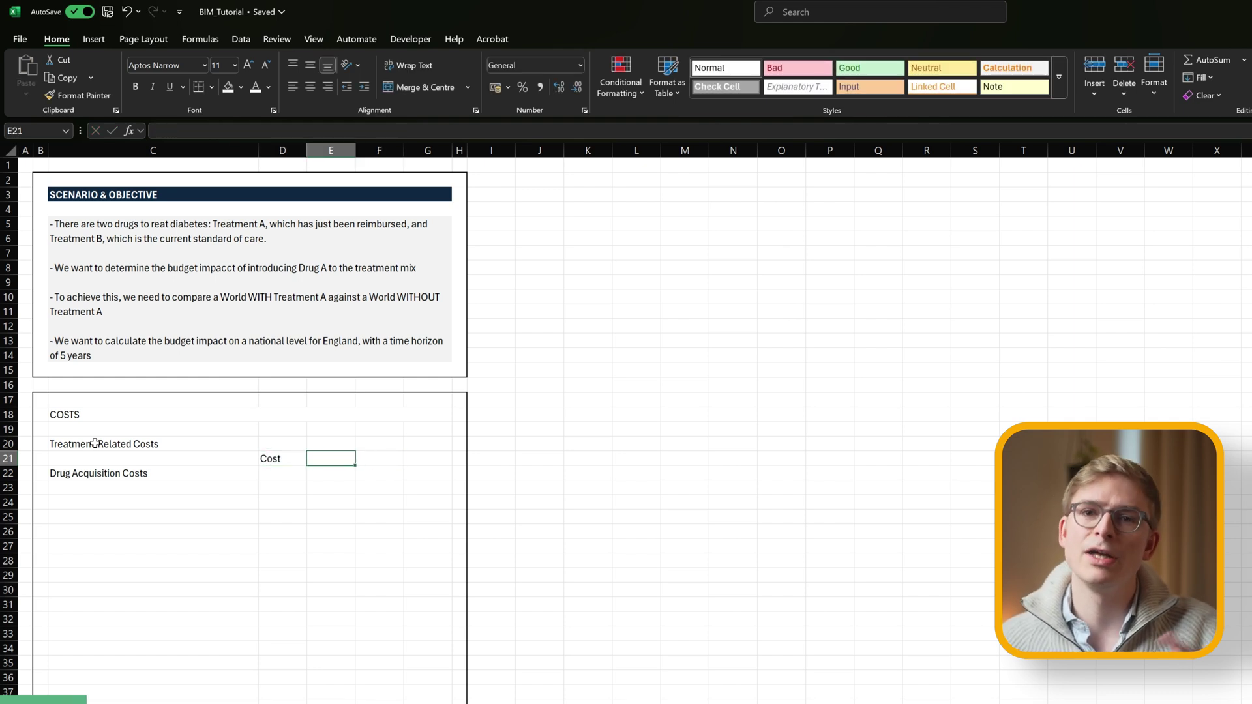
{"action": "key", "text": "Right"}
Add a Frequency header with A and B subheaders and a bottom border beneath it.
{"action": "type", "text": "Frequency"}
{"action": "key", "text": "Return"}
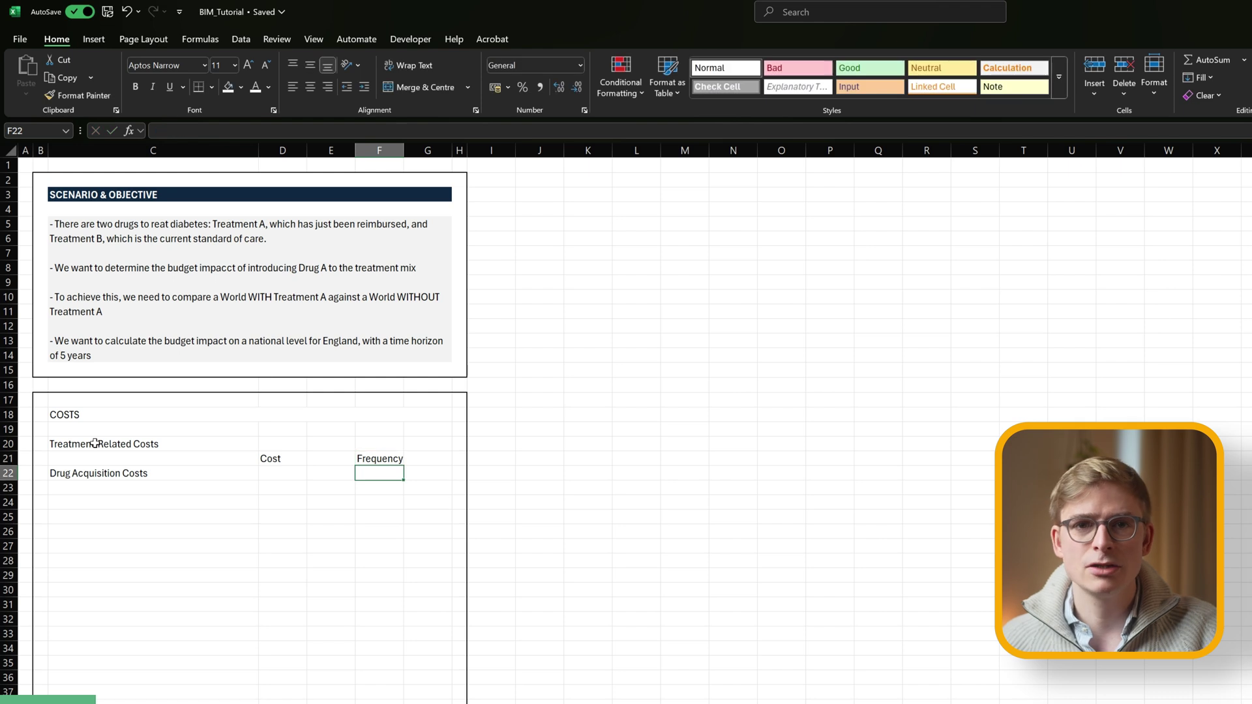
{"action": "type", "text": "A"}
{"action": "key", "text": "Tab"}
{"action": "type", "text": "B"}
{"action": "key", "text": "Return"}
{"action": "key", "text": "Up"}
{"action": "key", "text": "Up"}
{"action": "key", "text": "shift+Right"}
{"action": "left_click", "coordinate": [199, 87]}
{"action": "left_click", "coordinate": [330, 502]}
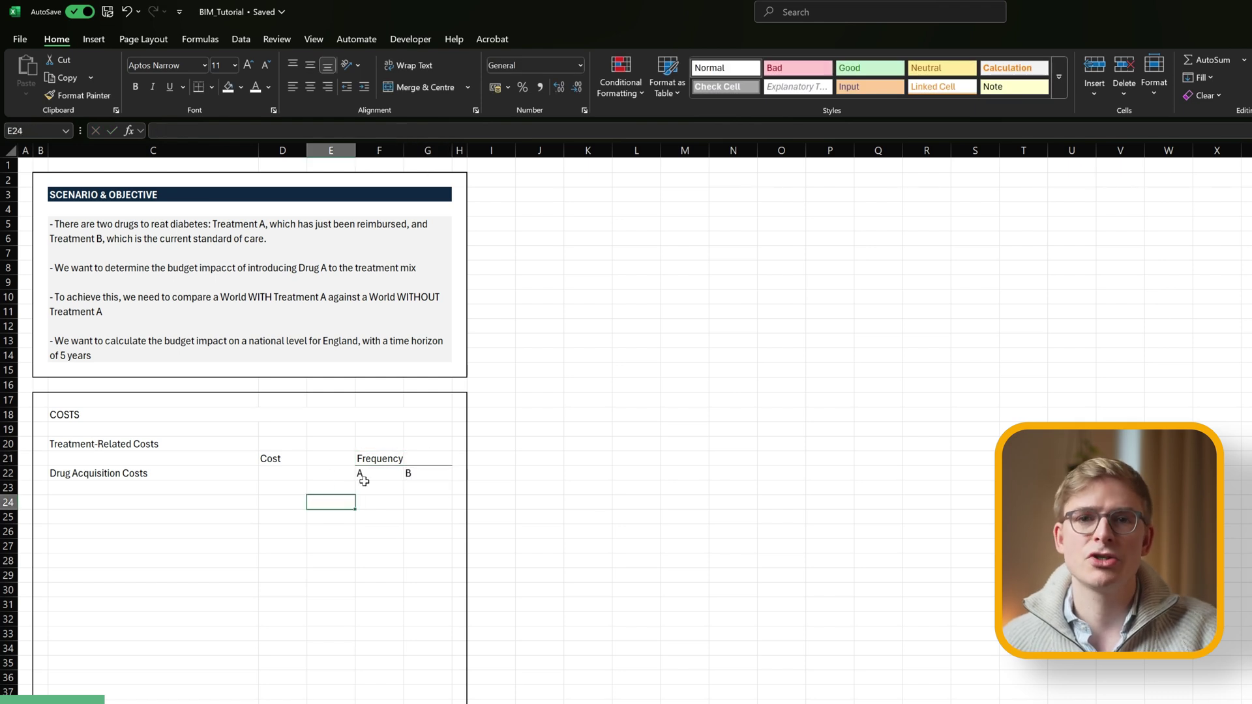
{"action": "left_click", "coordinate": [282, 458]}
Underline the Cost heading and give the COSTS title the dark scenario-title style.
{"action": "left_click", "coordinate": [199, 87]}
{"action": "left_click", "coordinate": [79, 415]}
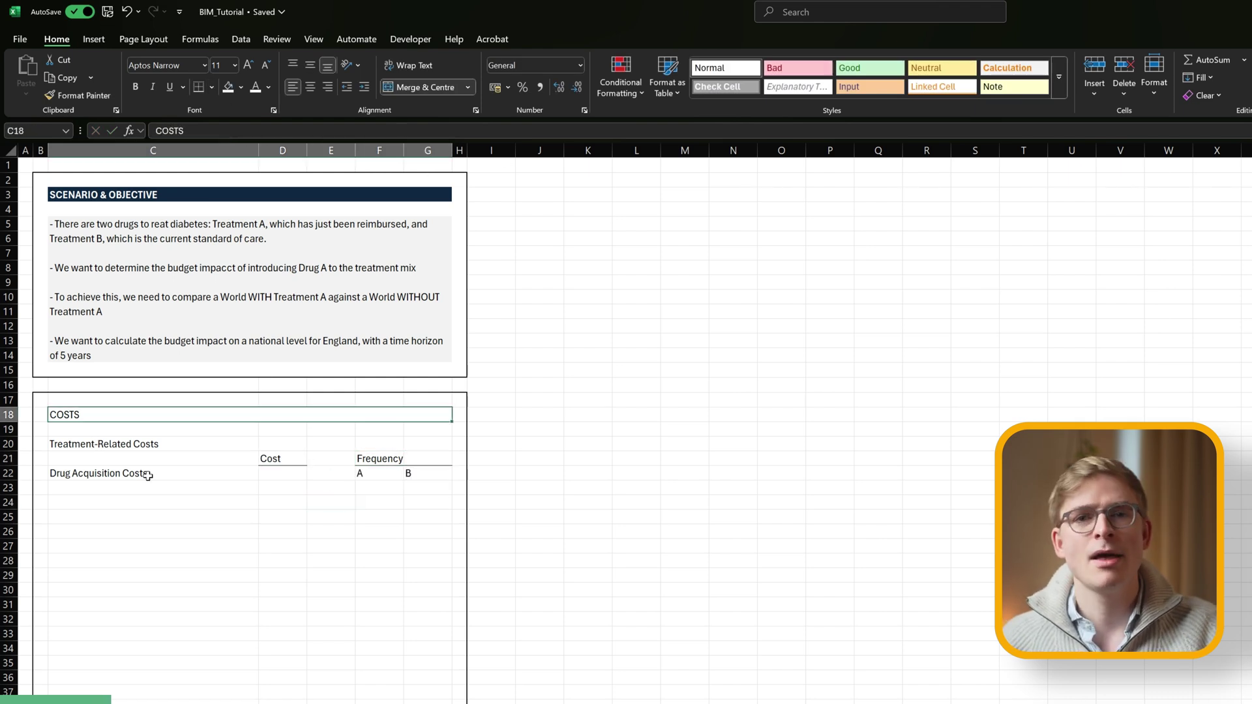
{"action": "left_click", "coordinate": [55, 194]}
{"action": "left_click", "coordinate": [78, 95]}
Insert a blank row under Treatment-Related Costs, then bold the band and fill it light blue.
{"action": "left_click", "coordinate": [98, 414]}
{"action": "left_click", "coordinate": [98, 444]}
{"action": "key", "text": "shift+Right"}
{"action": "key", "text": "shift+Right"}
{"action": "key", "text": "shift+Right"}
{"action": "key", "text": "shift+Right"}
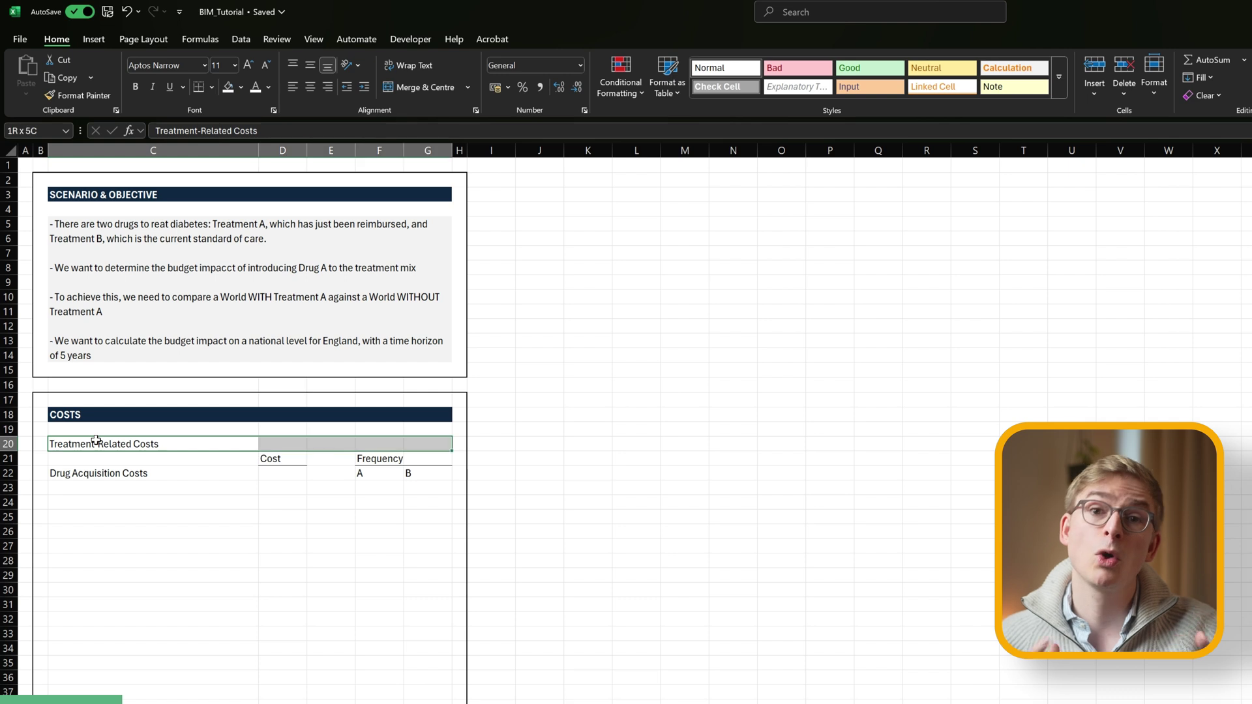
{"action": "key", "text": "Down"}
{"action": "key", "text": "ctrl+shift+plus"}
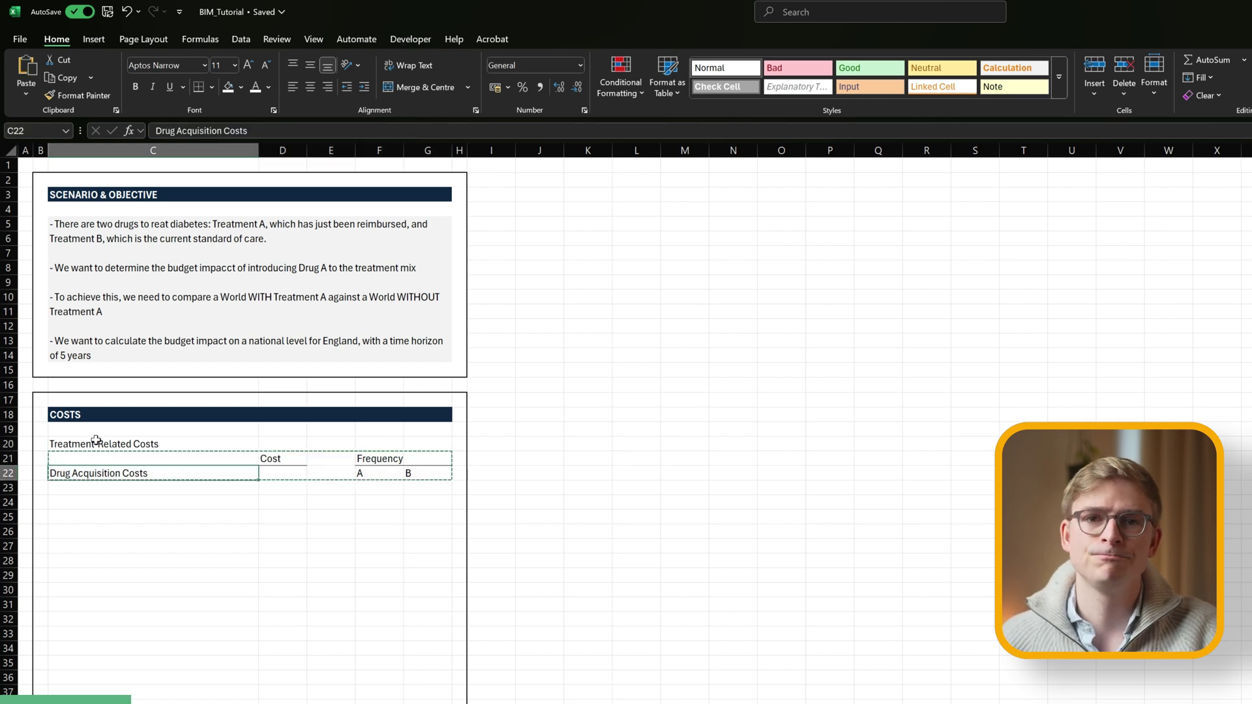
{"action": "key", "text": "Up"}
{"action": "key", "text": "shift+Right"}
{"action": "key", "text": "shift+Right"}
{"action": "key", "text": "shift+Right"}
{"action": "key", "text": "shift+Right"}
{"action": "key", "text": "ctrl+b"}
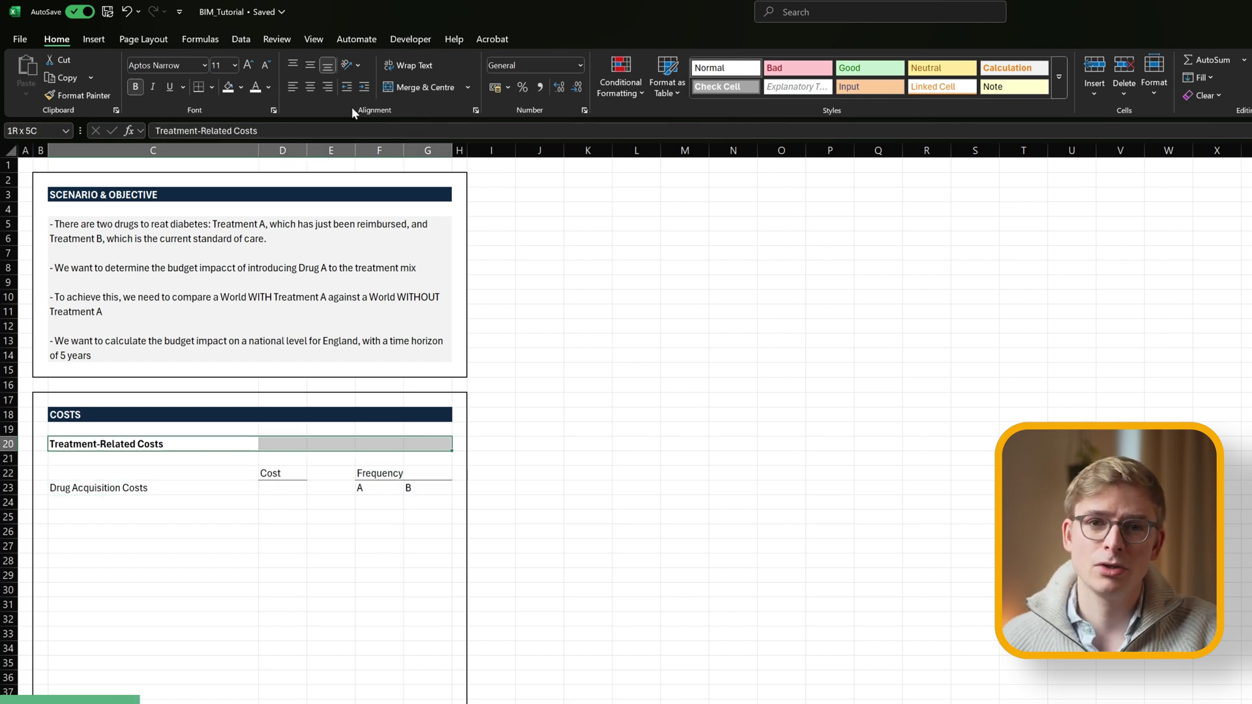
{"action": "left_click", "coordinate": [241, 87]}
{"action": "left_click", "coordinate": [293, 173]}
Add the Treatment A (new treatment), Treatment B (standard of care) and Cost per Year (per patient) labels.
{"action": "key", "text": "Down"}
{"action": "key", "text": "Down"}
{"action": "key", "text": "Down"}
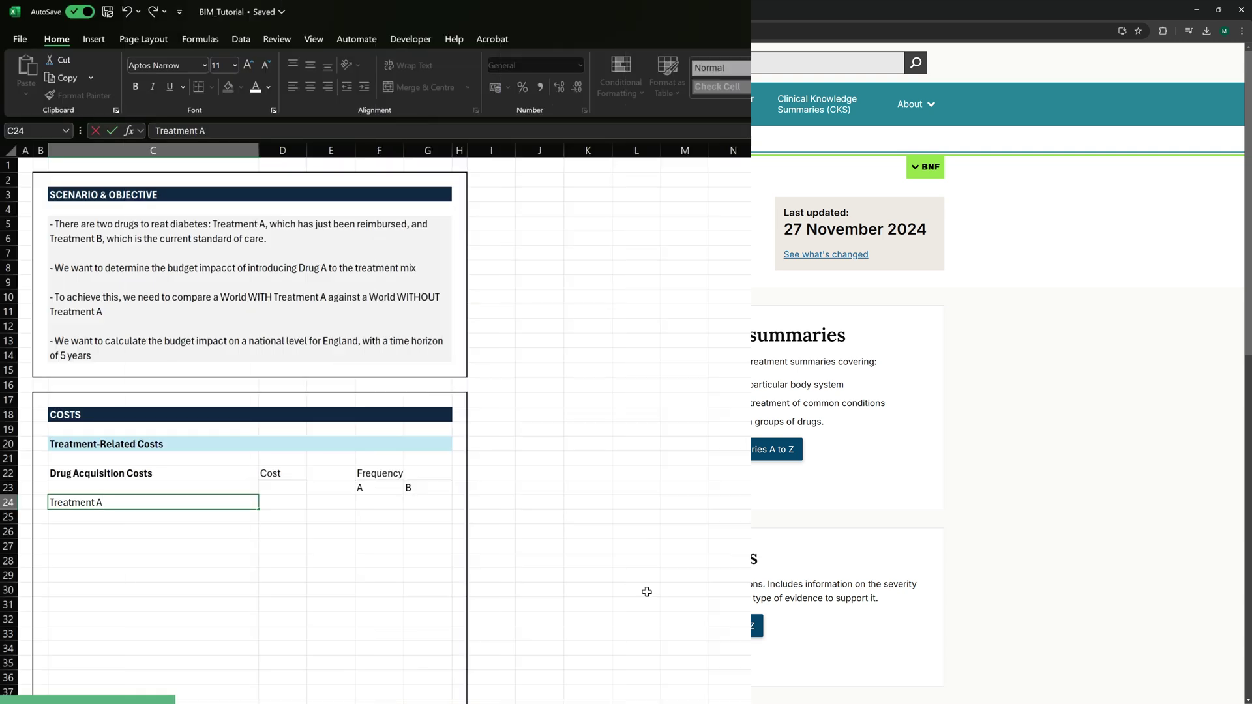
{"action": "type", "text": "new treatment)"}
{"action": "key", "text": "Return"}
{"action": "type", "text": "Treatment B (standard of"}
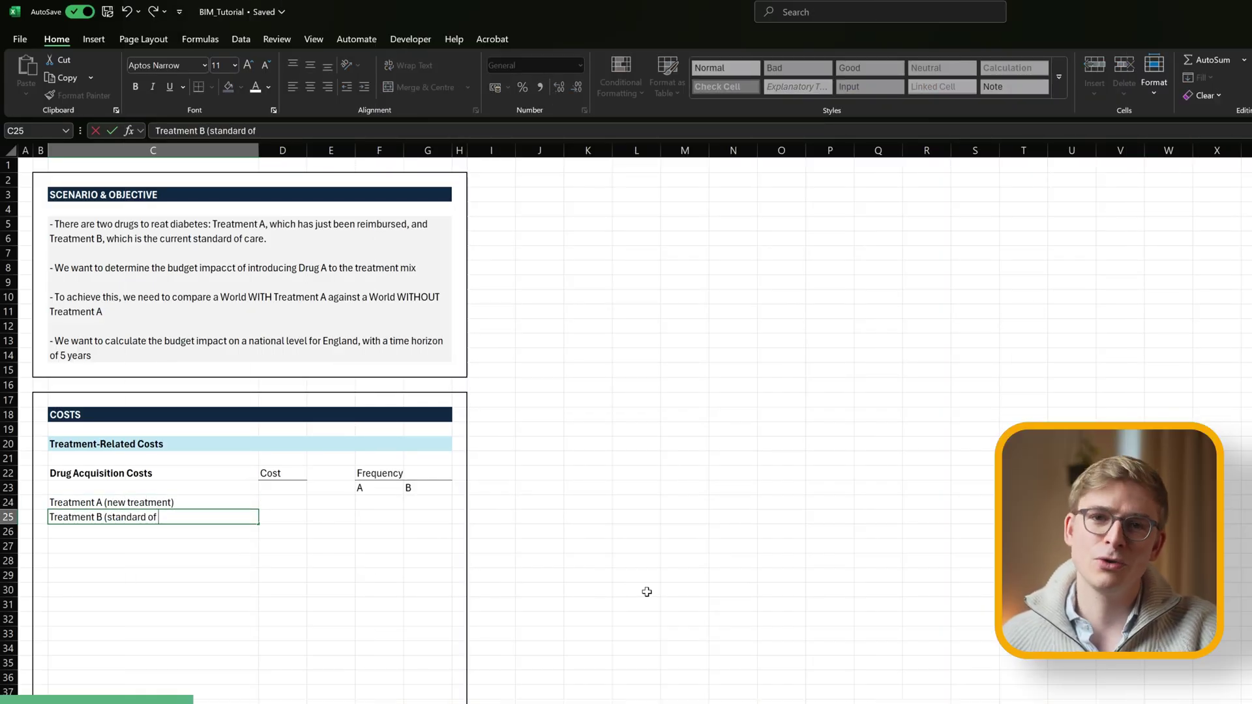
{"action": "type", "text": " care)"}
{"action": "key", "text": "Return"}
{"action": "type", "text": "Cost"}
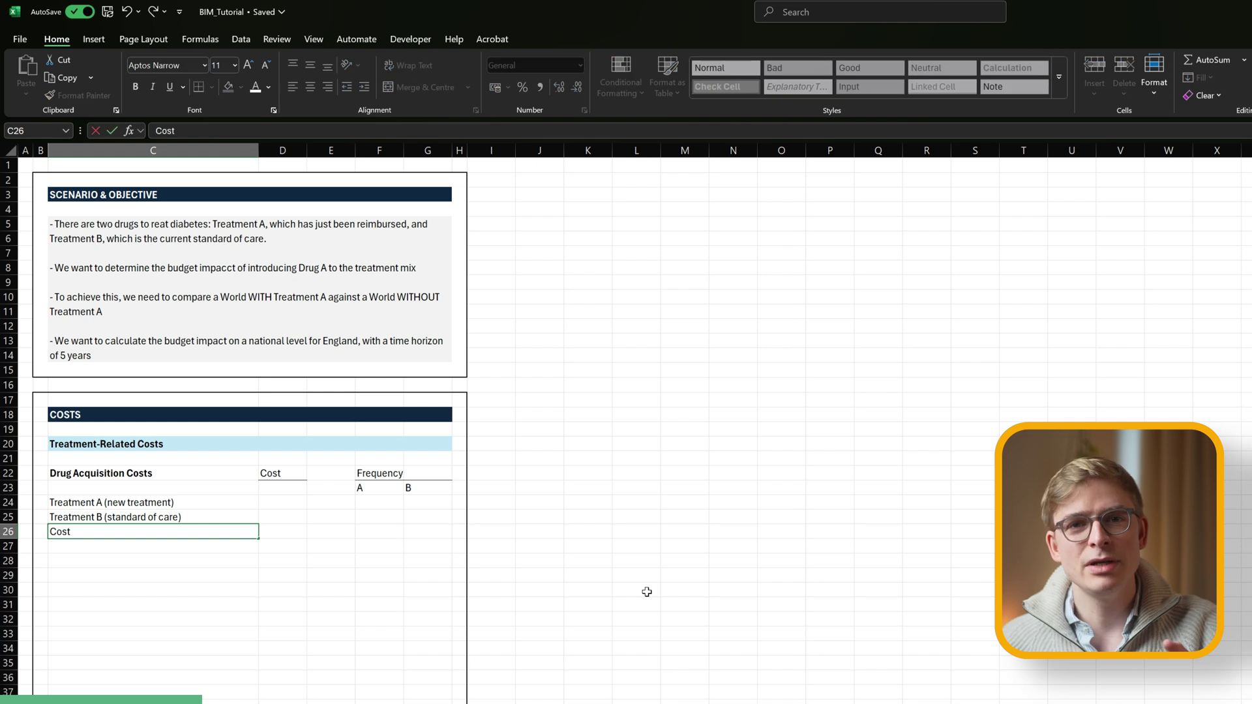
{"action": "type", "text": " per Year (per patient)"}
{"action": "key", "text": "Return"}
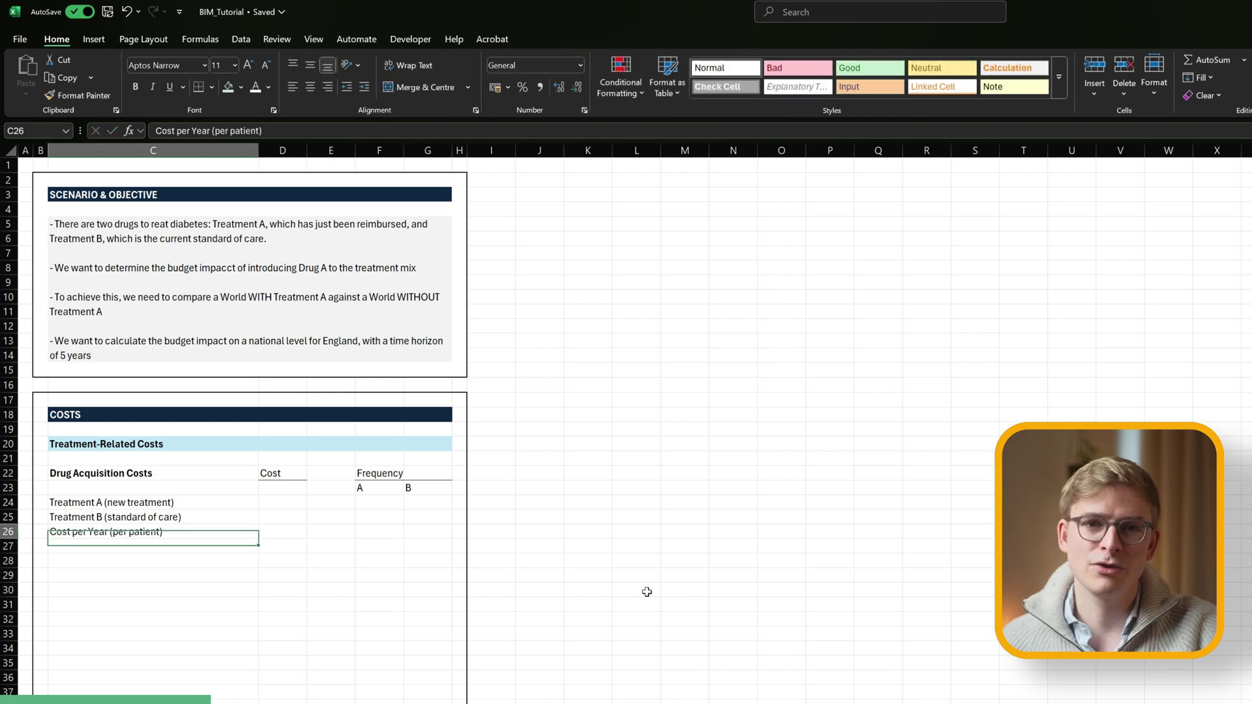
{"action": "key", "text": "Up"}
{"action": "key", "text": "shift+Right"}
{"action": "key", "text": "shift+Right"}
{"action": "key", "text": "shift+Right"}
{"action": "key", "text": "shift+Right"}
{"action": "left_click", "coordinate": [241, 86]}
{"action": "key", "text": "Escape"}
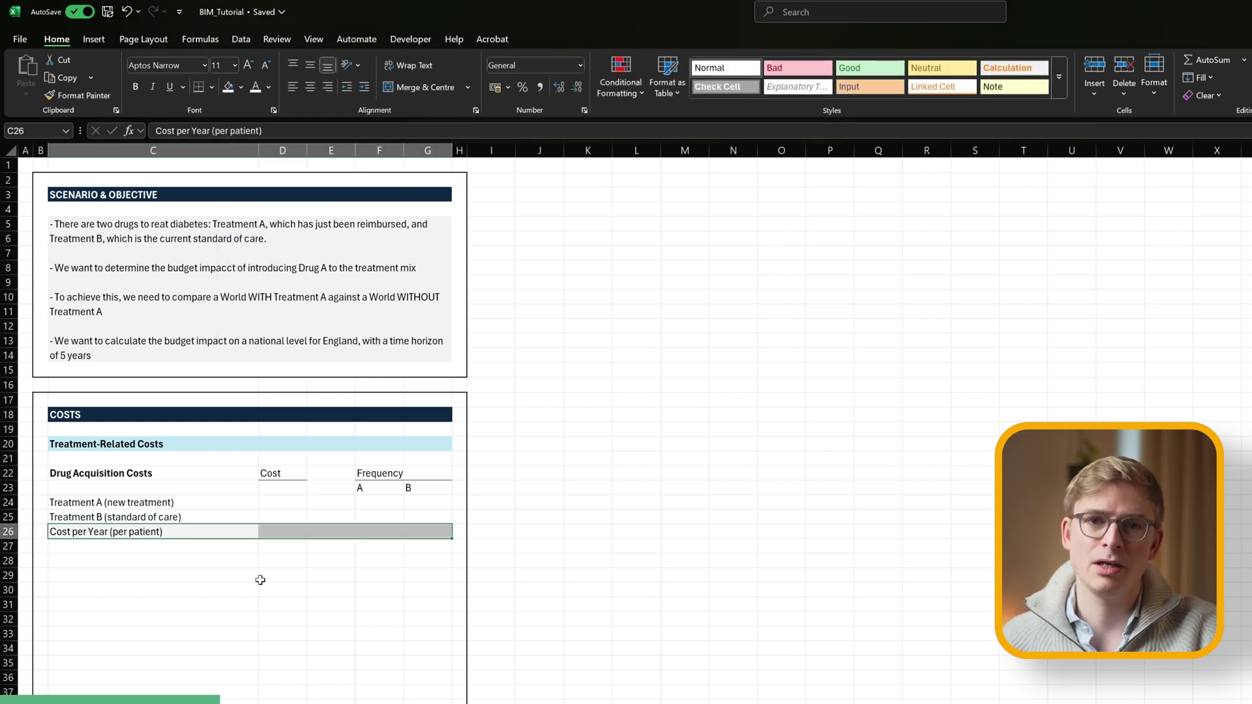
Enter drug costs of 500 for Treatment A and 300 for B, formatted as pound currency.
{"action": "key", "text": "Up"}
{"action": "key", "text": "Up"}
{"action": "key", "text": "Right"}
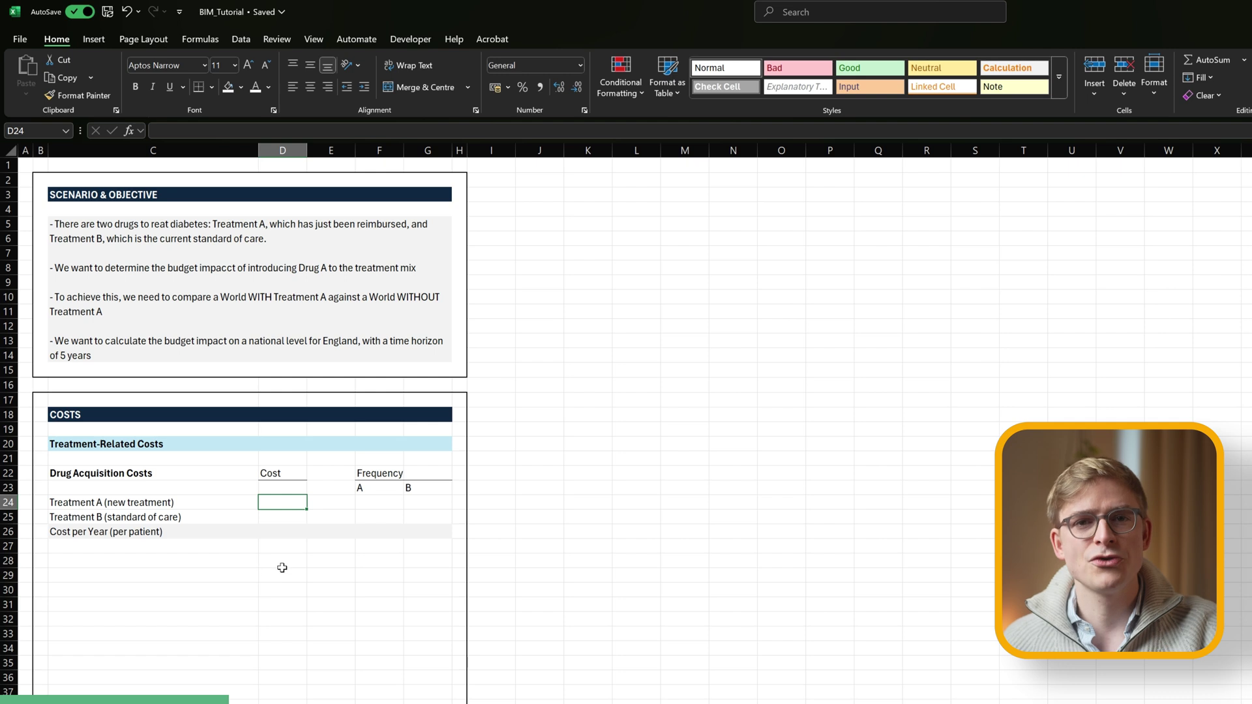
{"action": "type", "text": "500"}
{"action": "key", "text": "Return"}
{"action": "type", "text": "300"}
{"action": "key", "text": "shift+Return"}
{"action": "key", "text": "shift+Down"}
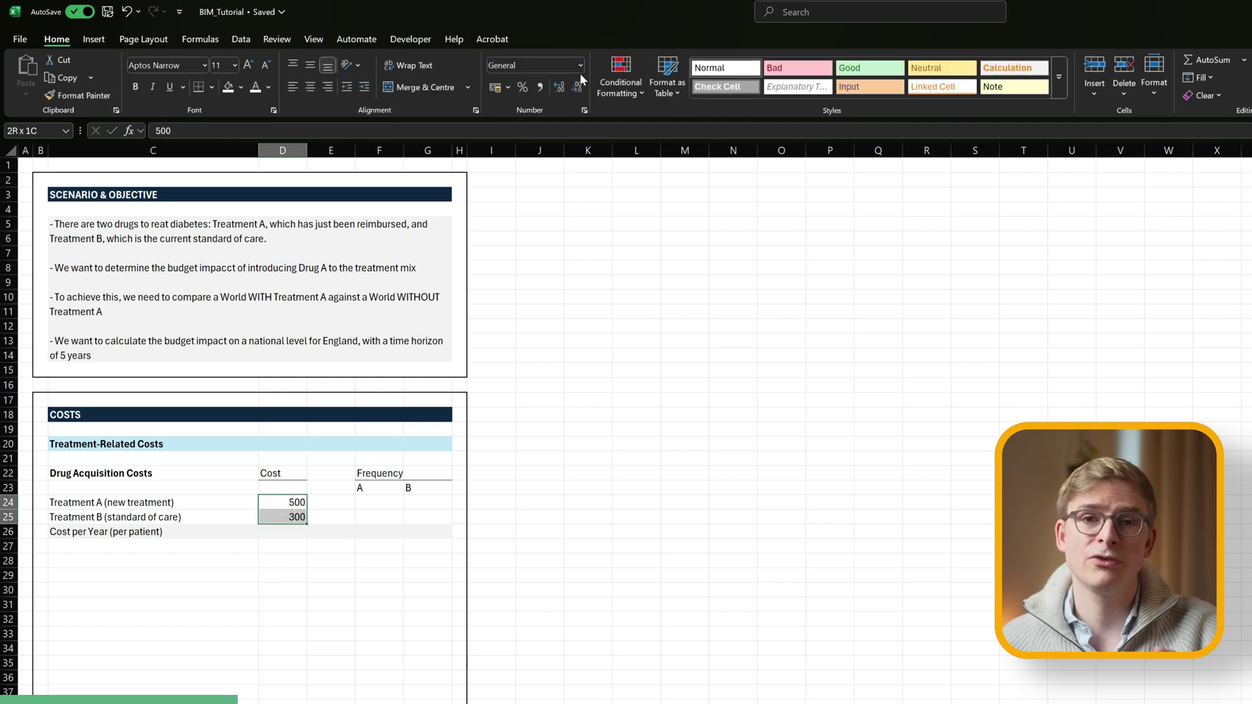
{"action": "left_click", "coordinate": [580, 65]}
{"action": "left_click", "coordinate": [555, 155]}
Enter frequencies 1/0 and 0/1, with yearly cost formulas =D24*F24+D25*F25 and =D24*G24+D25*G25.
{"action": "left_click", "coordinate": [377, 502]}
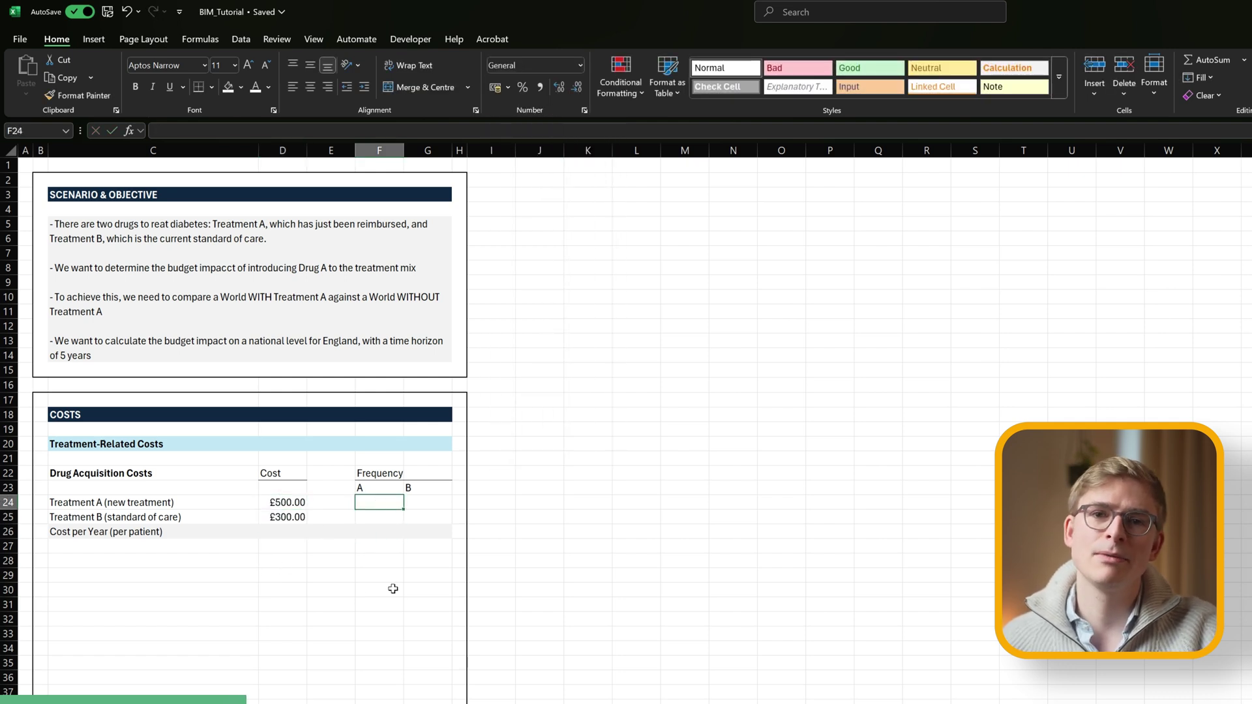
{"action": "type", "text": "1"}
{"action": "key", "text": "Tab"}
{"action": "type", "text": "0"}
{"action": "key", "text": "Return"}
{"action": "type", "text": "0"}
{"action": "key", "text": "Tab"}
{"action": "type", "text": "1"}
{"action": "key", "text": "Down"}
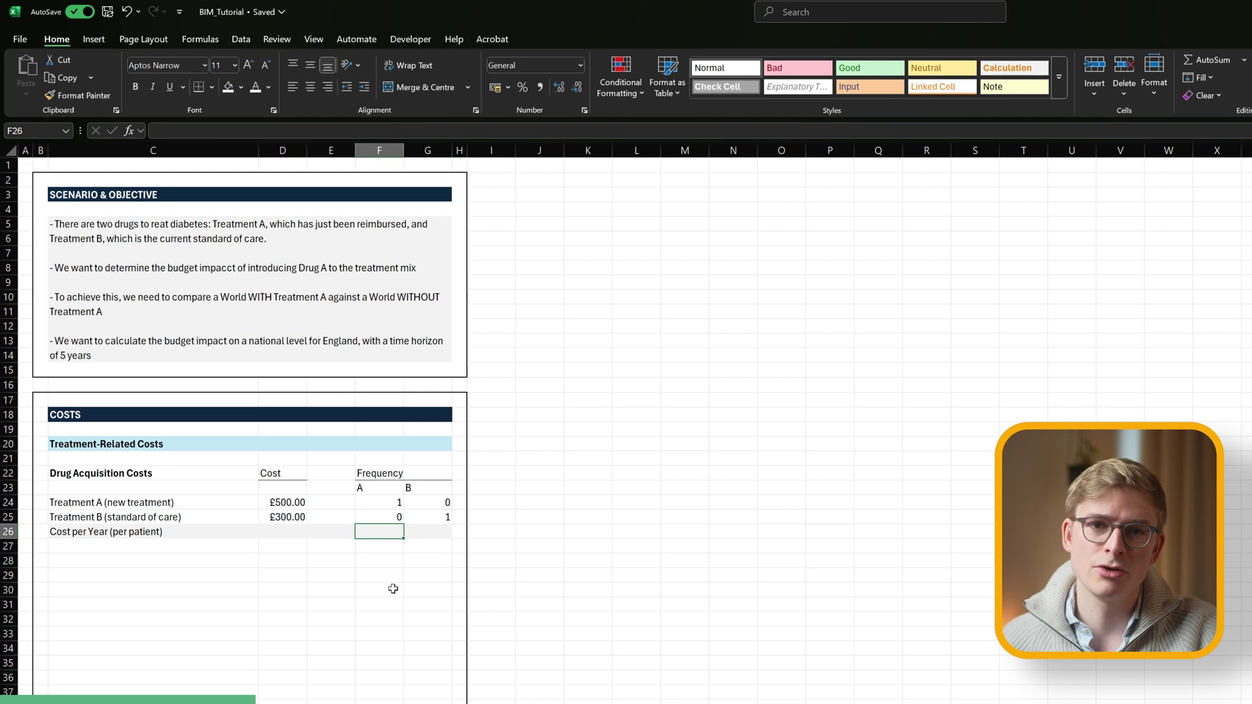
{"action": "type", "text": "=D24*F24+D25*F25"}
{"action": "key", "text": "Tab"}
{"action": "type", "text": "=D24*G24+D25*G25"}
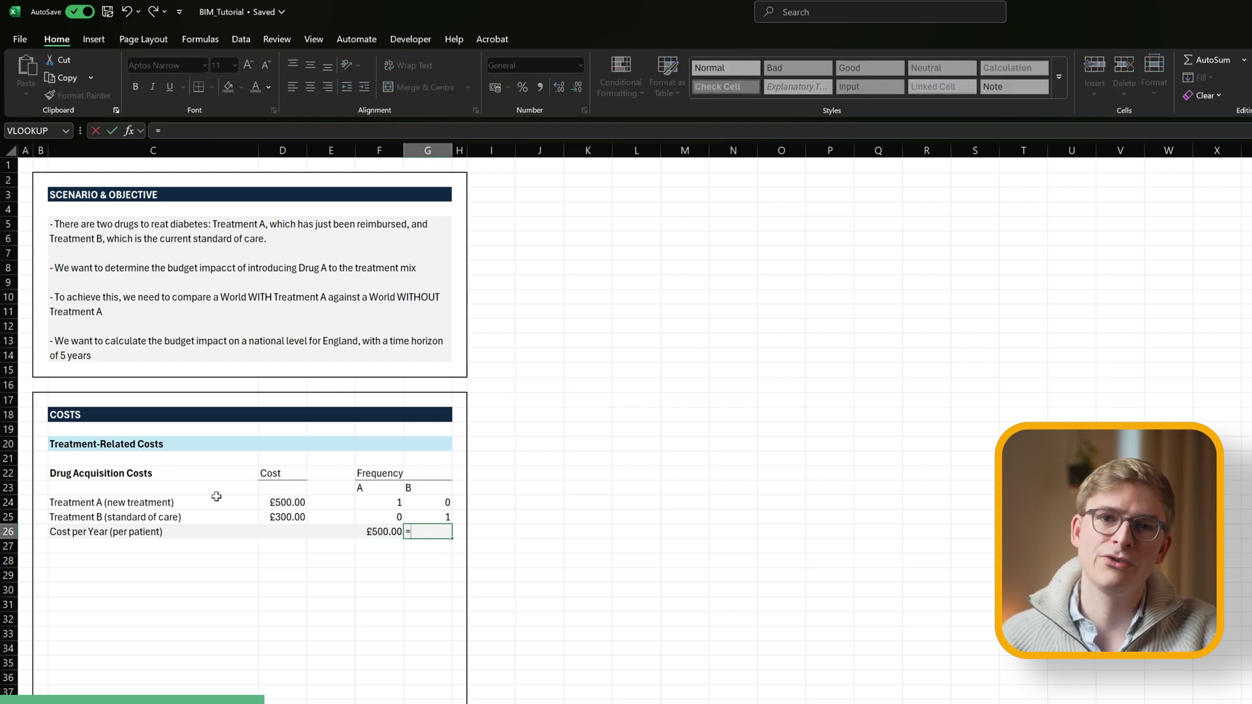
{"action": "key", "text": "Return"}
Left-align the drug cost and frequency figures.
{"action": "key", "text": "Down"}
{"action": "key", "text": "Left"}
{"action": "key", "text": "Left"}
{"action": "key", "text": "Left"}
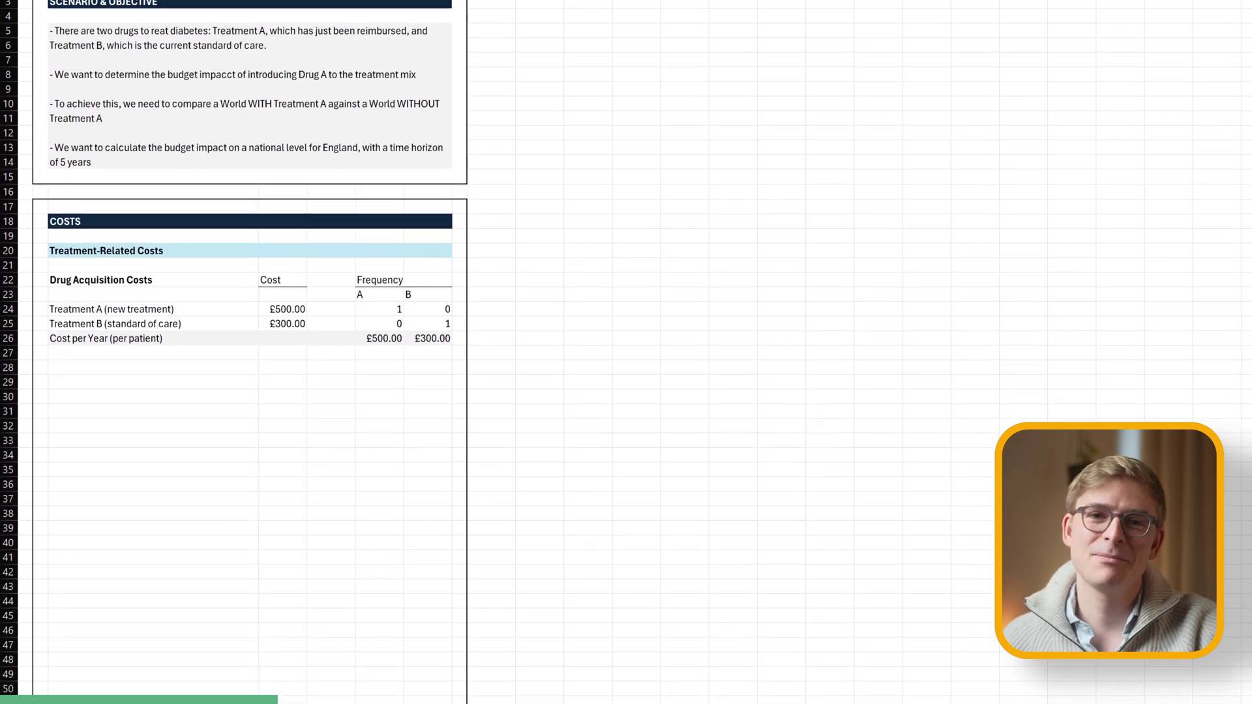
{"action": "left_click_drag", "start_coordinate": [282, 281], "coordinate": [428, 339]}
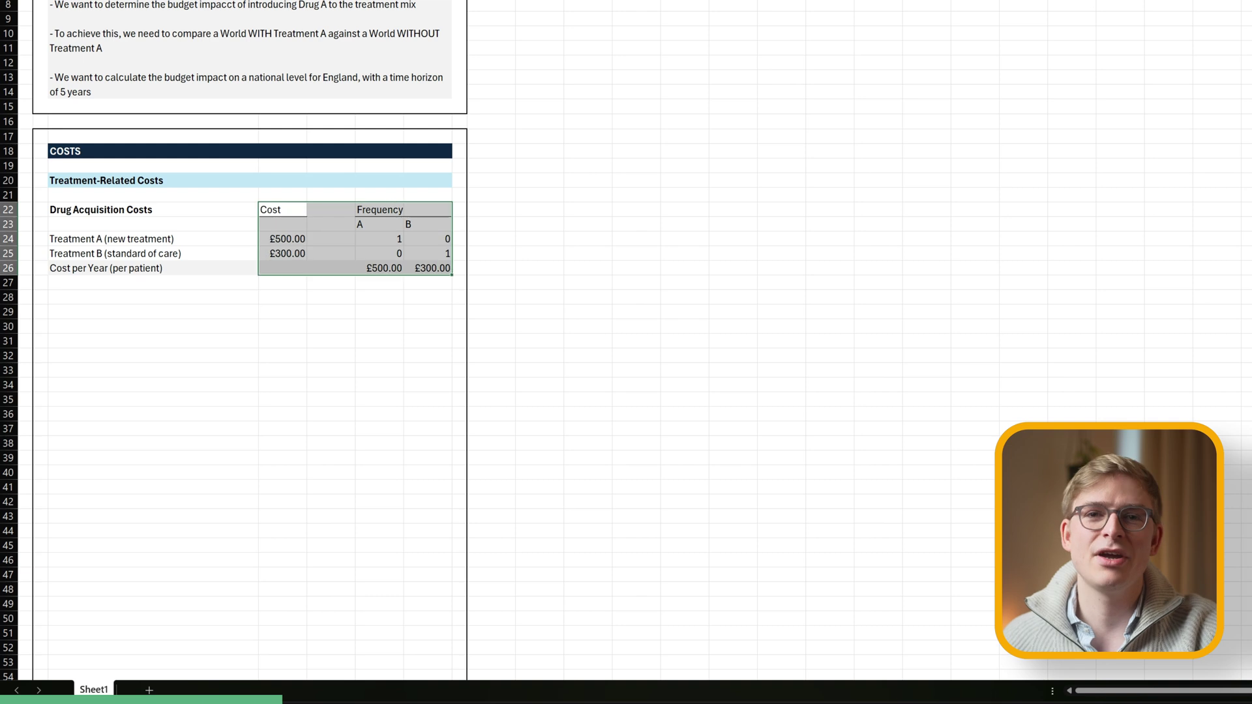
{"action": "key", "text": "alt+h"}
{"action": "key", "text": "a"}
{"action": "key", "text": "l"}
{"action": "left_click", "coordinate": [120, 314]}
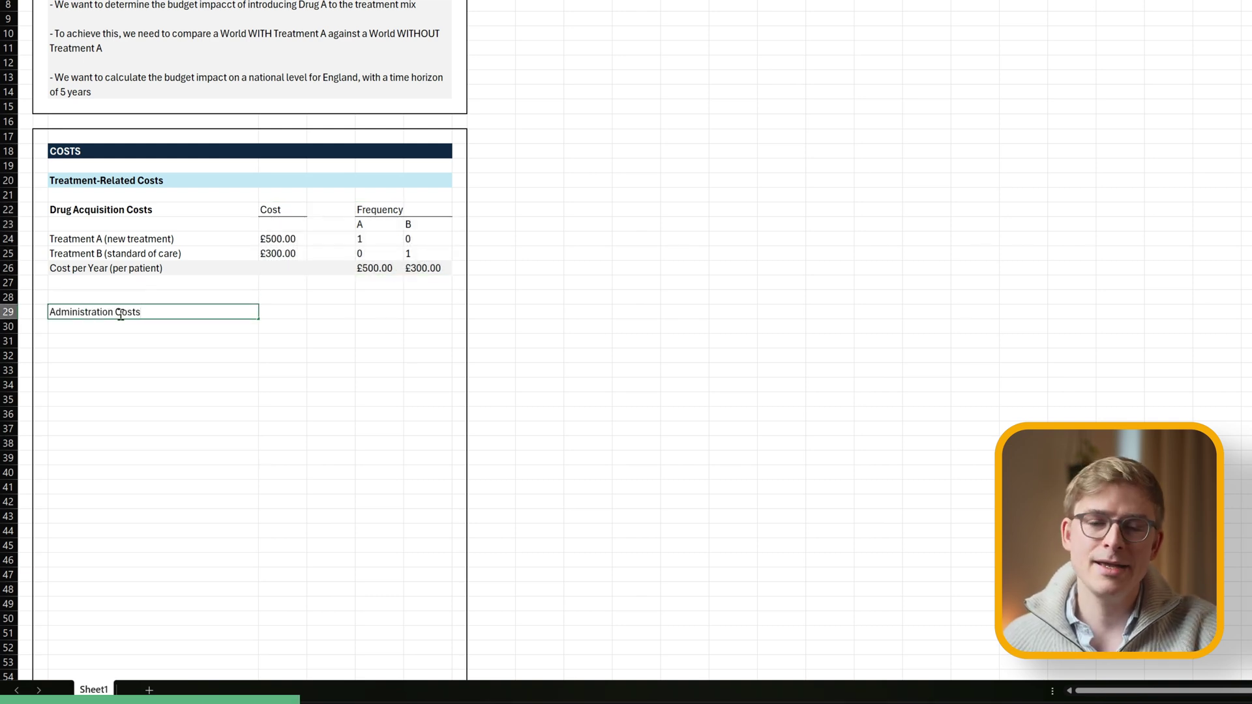
Copy the Cost and Frequency headings beside Administration Costs and make that label bold.
{"action": "left_click", "coordinate": [126, 209]}
{"action": "key", "text": "shift+Right"}
{"action": "key", "text": "shift+Right"}
{"action": "key", "text": "shift+Right"}
{"action": "key", "text": "shift+Right"}
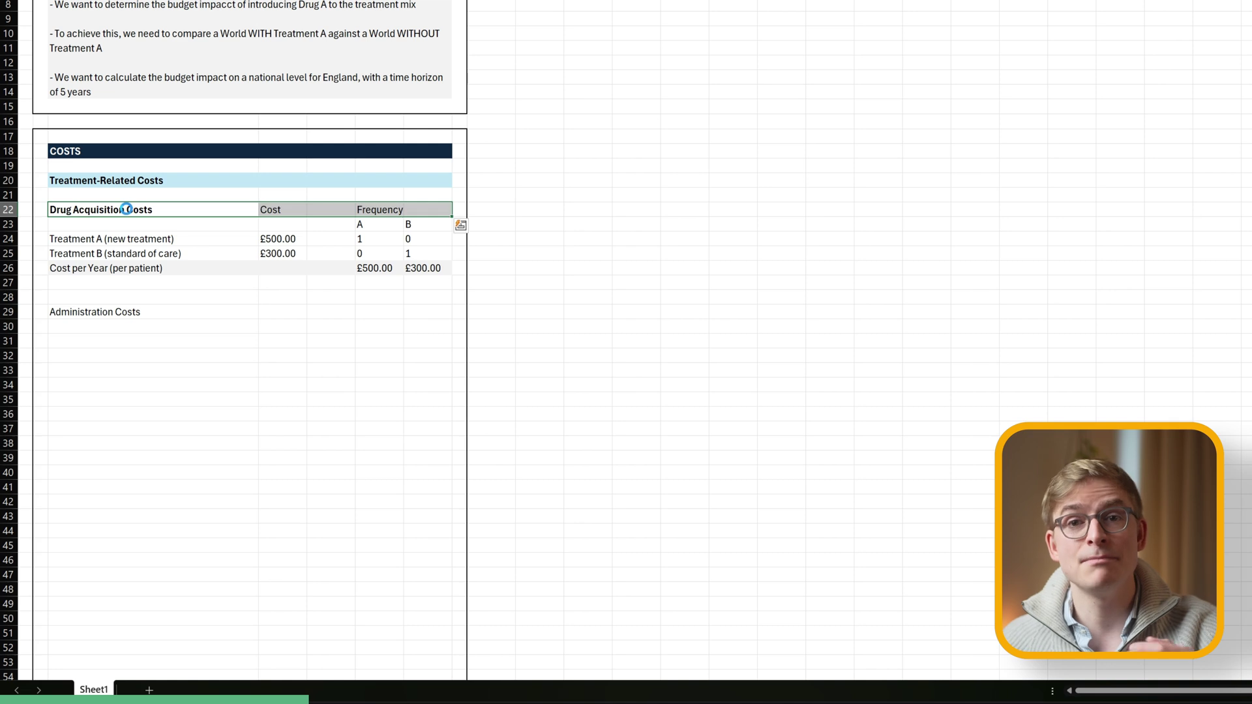
{"action": "key", "text": "Right"}
{"action": "key", "text": "shift+Right"}
{"action": "key", "text": "shift+Right"}
{"action": "key", "text": "shift+Right"}
{"action": "key", "text": "ctrl+c"}
{"action": "key", "text": "Down"}
{"action": "key", "text": "Down"}
{"action": "key", "text": "Down"}
{"action": "key", "text": "Down"}
{"action": "key", "text": "Down"}
{"action": "key", "text": "Down"}
{"action": "key", "text": "Down"}
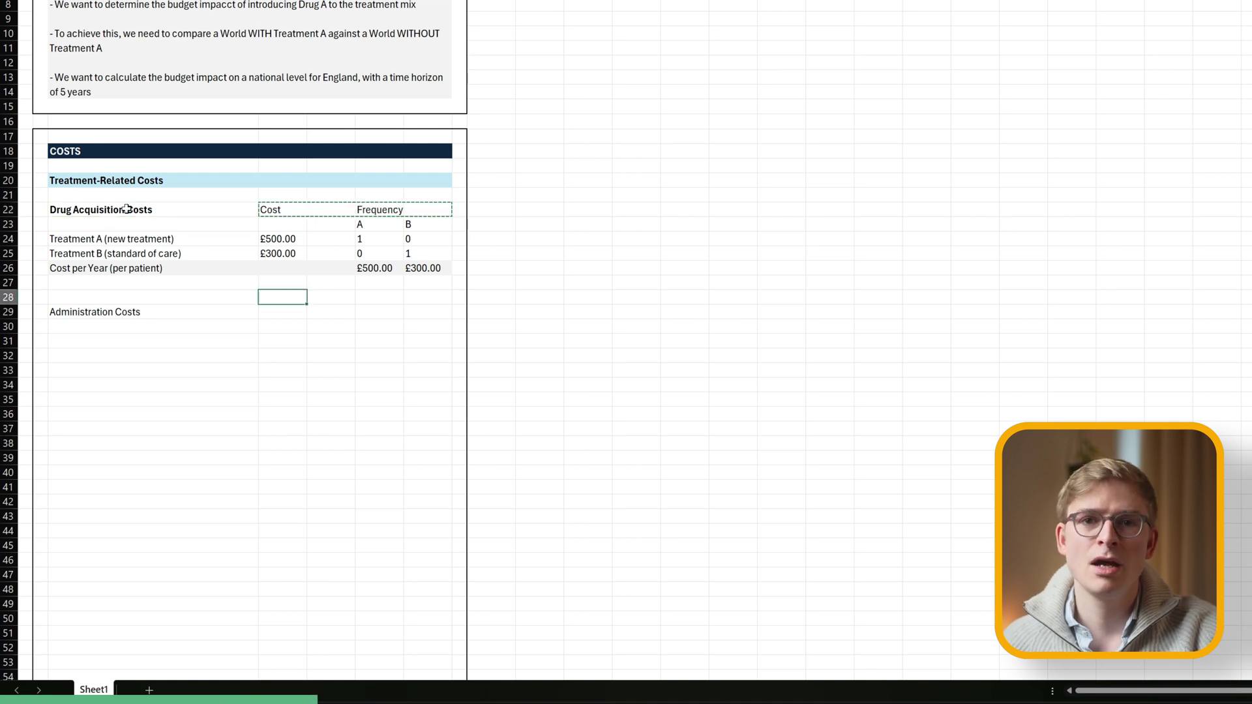
{"action": "key", "text": "ctrl+v"}
{"action": "key", "text": "Escape"}
{"action": "key", "text": "Left"}
{"action": "key", "text": "ctrl+b"}
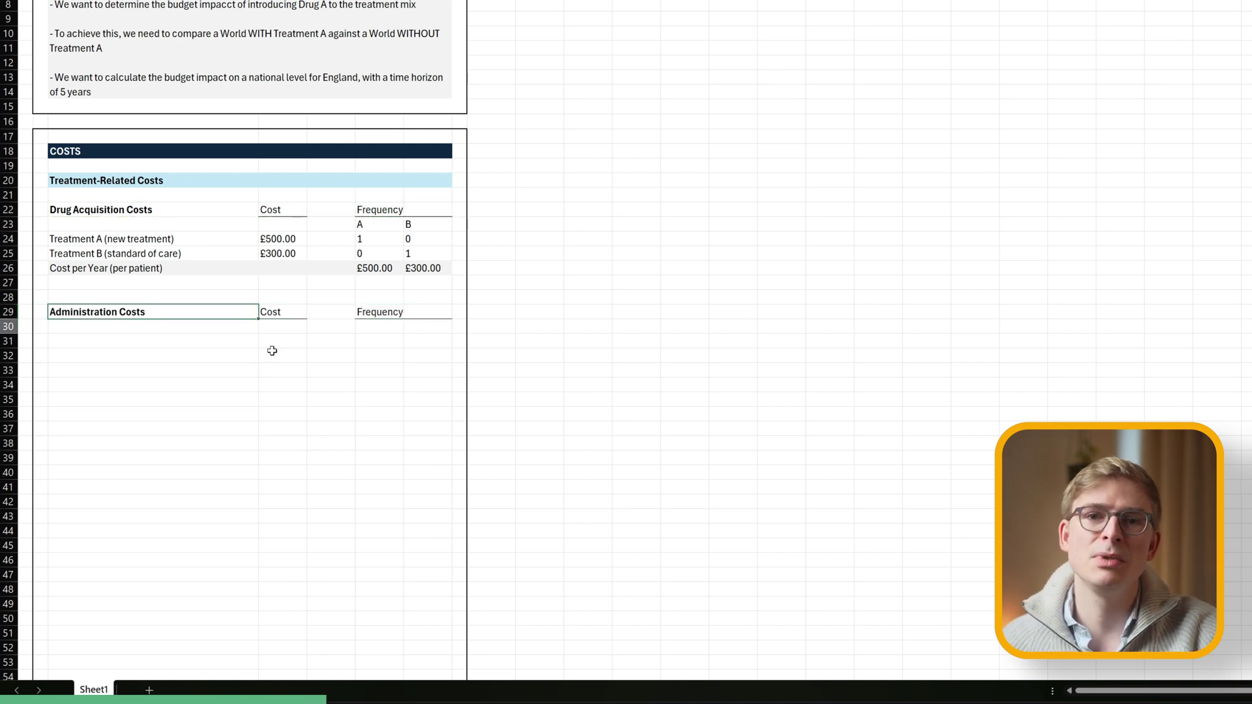
Add the Nurse Cost for Injection line with a cost of £50 in pound format.
{"action": "key", "text": "Down"}
{"action": "key", "text": "Down"}
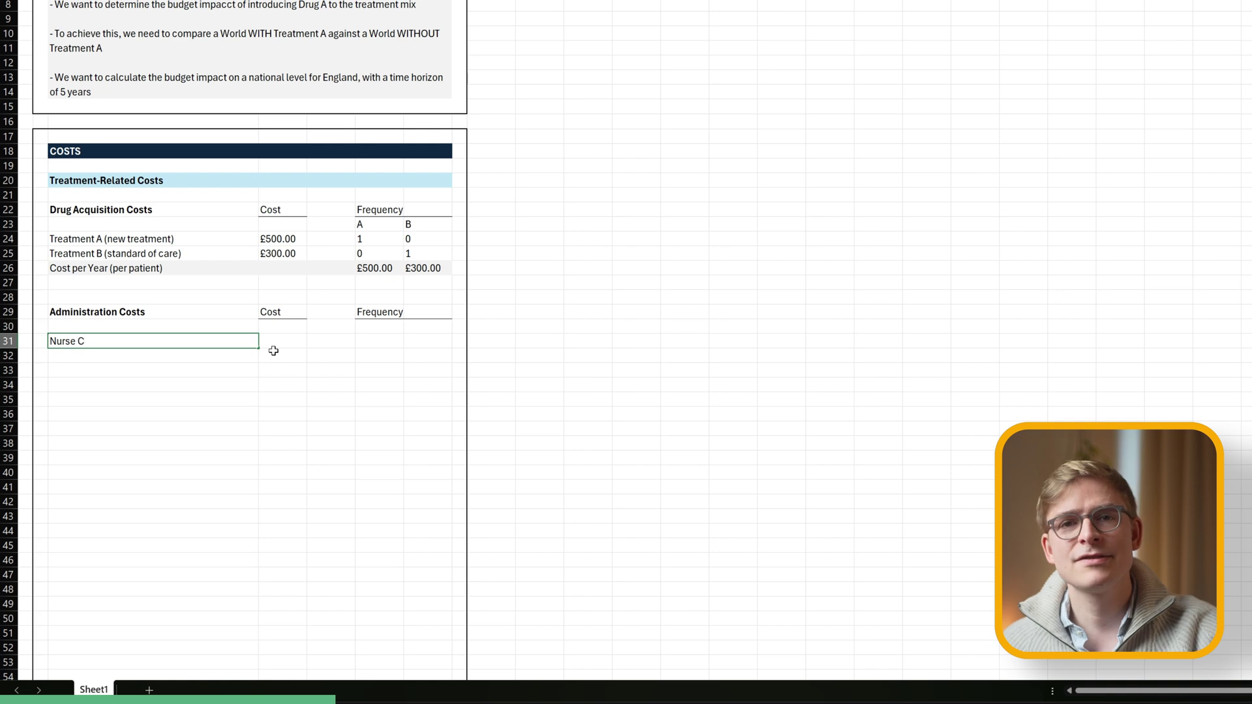
{"action": "key", "text": "Return"}
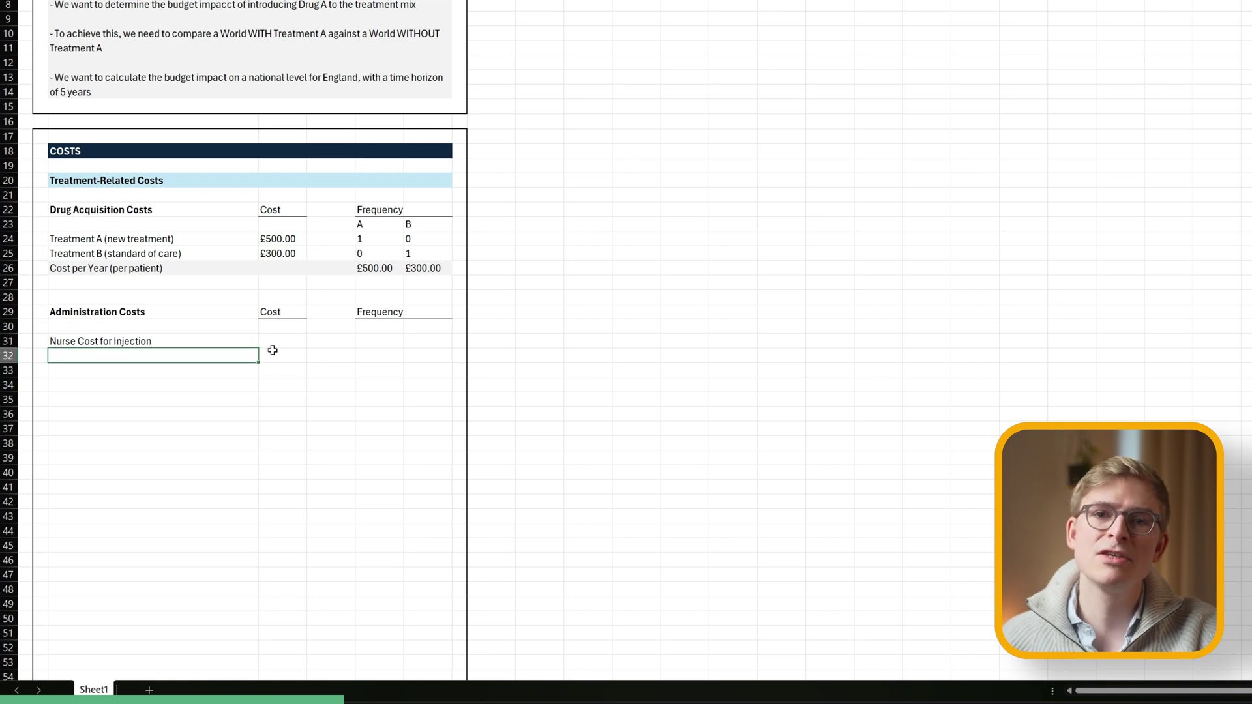
{"action": "left_click", "coordinate": [143, 281]}
{"action": "key", "text": "Down"}
{"action": "key", "text": "Down"}
{"action": "key", "text": "Down"}
{"action": "key", "text": "Down"}
{"action": "key", "text": "Right"}
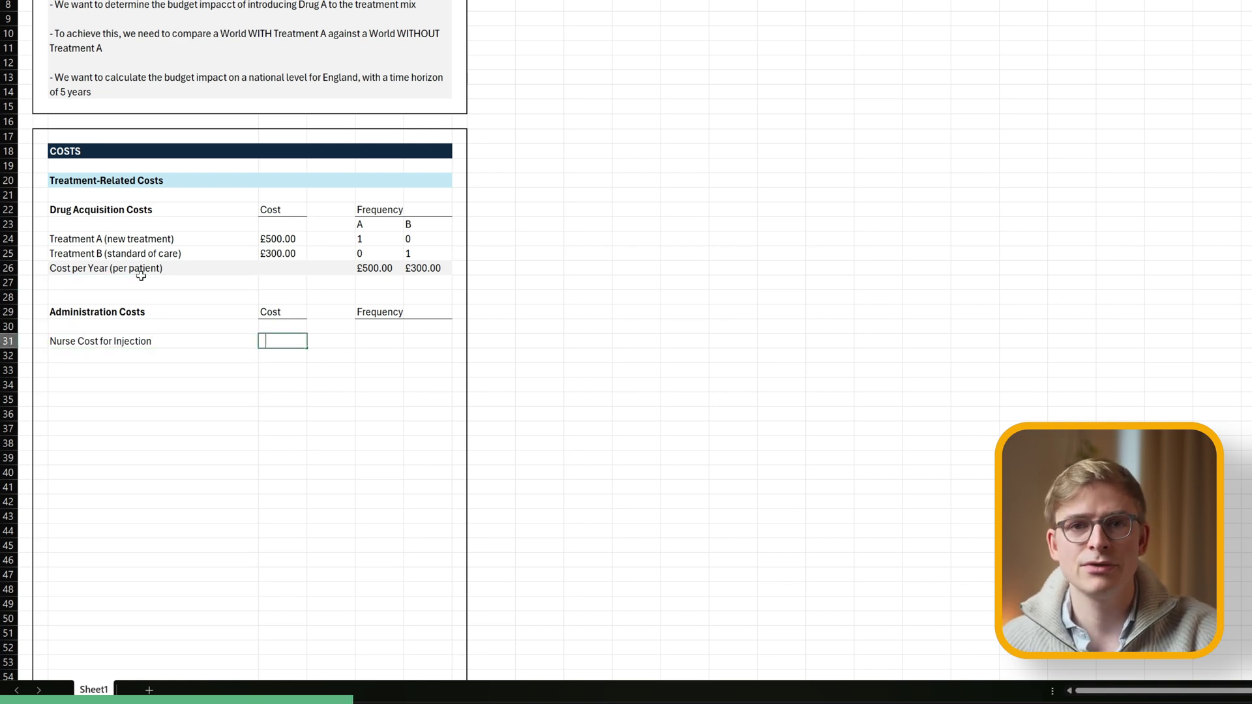
{"action": "type", "text": "50"}
{"action": "key", "text": "Up"}
{"action": "key", "text": "Up"}
{"action": "key", "text": "Up"}
{"action": "key", "text": "Up"}
{"action": "key", "text": "Up"}
{"action": "key", "text": "Up"}
{"action": "key", "text": "Up"}
{"action": "left_click", "coordinate": [287, 341]}
Label the frequency columns A and B and enter frequencies 4 and 0.
{"action": "key", "text": "Right"}
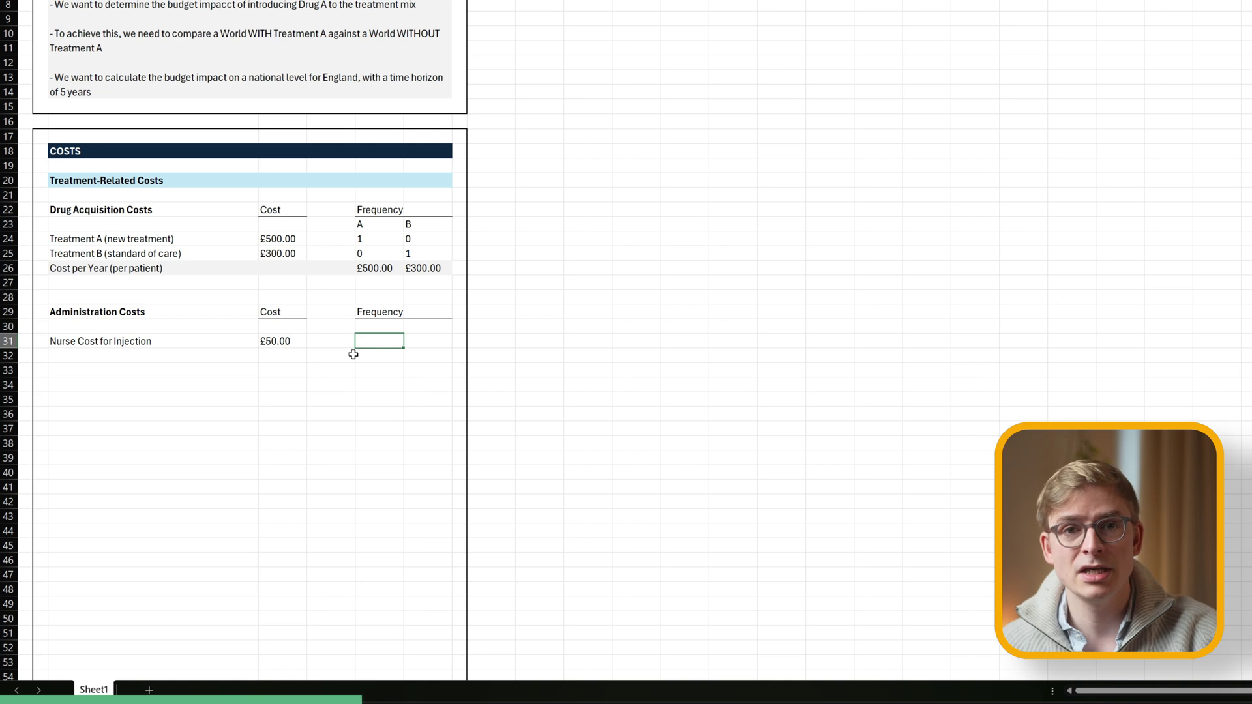
{"action": "key", "text": "Up"}
{"action": "type", "text": "A"}
{"action": "key", "text": "Tab"}
{"action": "type", "text": "B"}
{"action": "key", "text": "Return"}
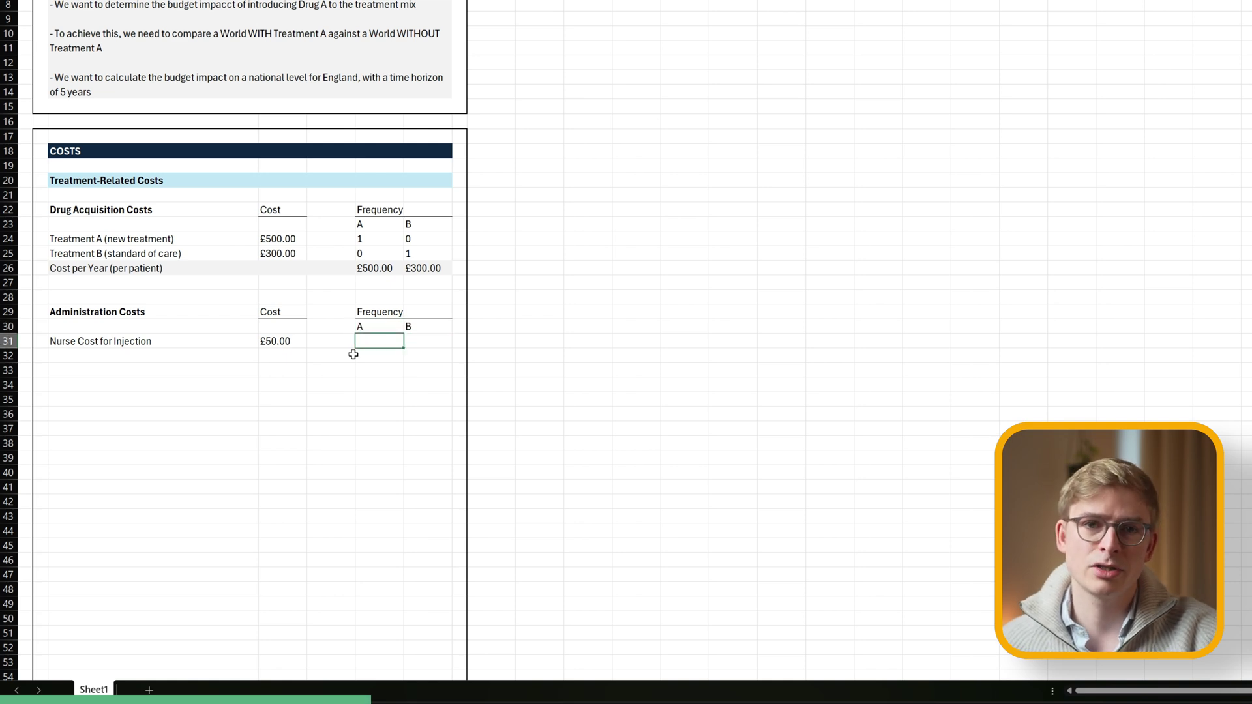
{"action": "type", "text": "4"}
{"action": "key", "text": "Tab"}
{"action": "type", "text": "0"}
{"action": "key", "text": "Left"}
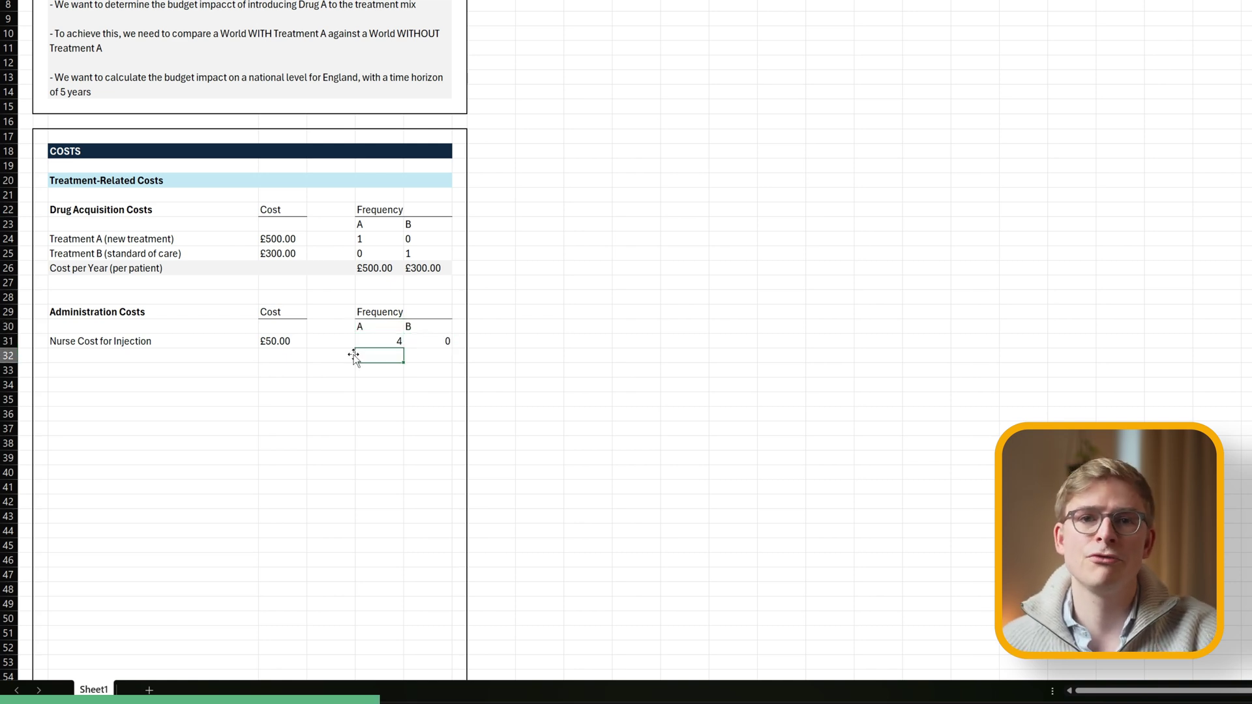
Compute yearly administration costs as cost times frequency for A and B, left-aligned.
{"action": "type", "text": "="}
{"action": "left_click", "coordinate": [278, 341]}
{"action": "type", "text": "*"}
{"action": "left_click", "coordinate": [384, 342]}
{"action": "key", "text": "Tab"}
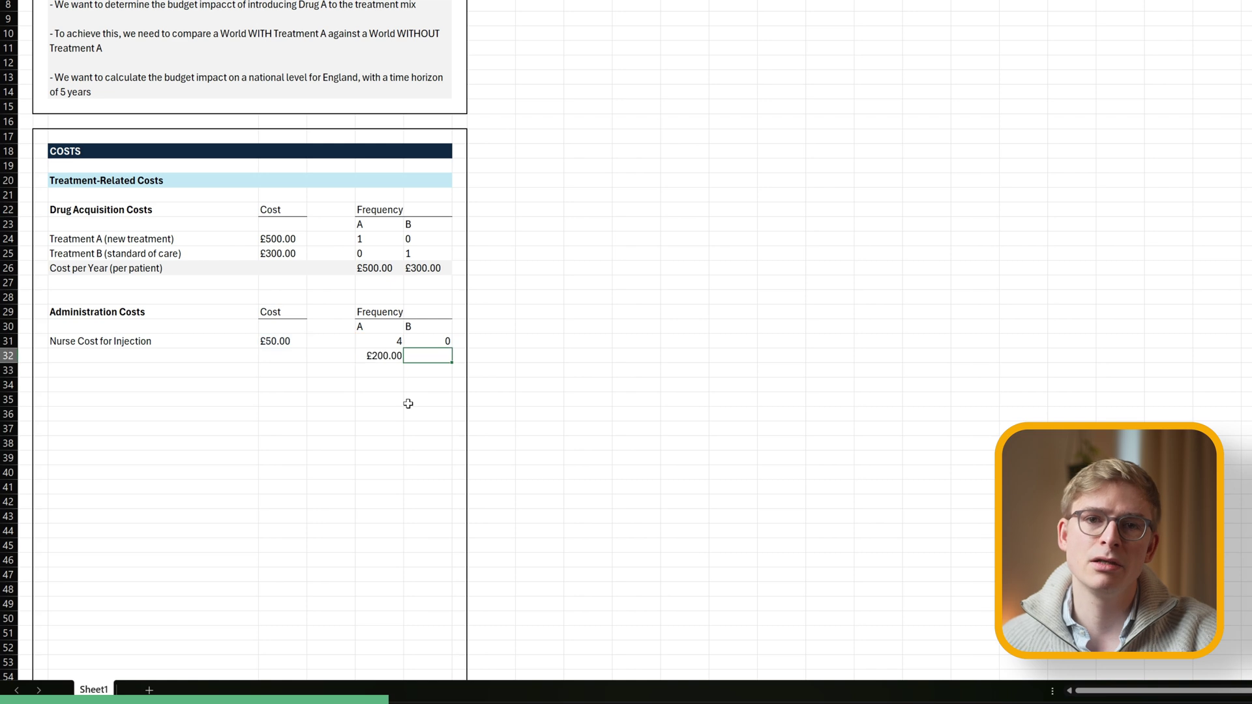
{"action": "type", "text": "="}
{"action": "left_click", "coordinate": [277, 341]}
{"action": "type", "text": "*"}
{"action": "left_click", "coordinate": [427, 341]}
{"action": "key", "text": "Return"}
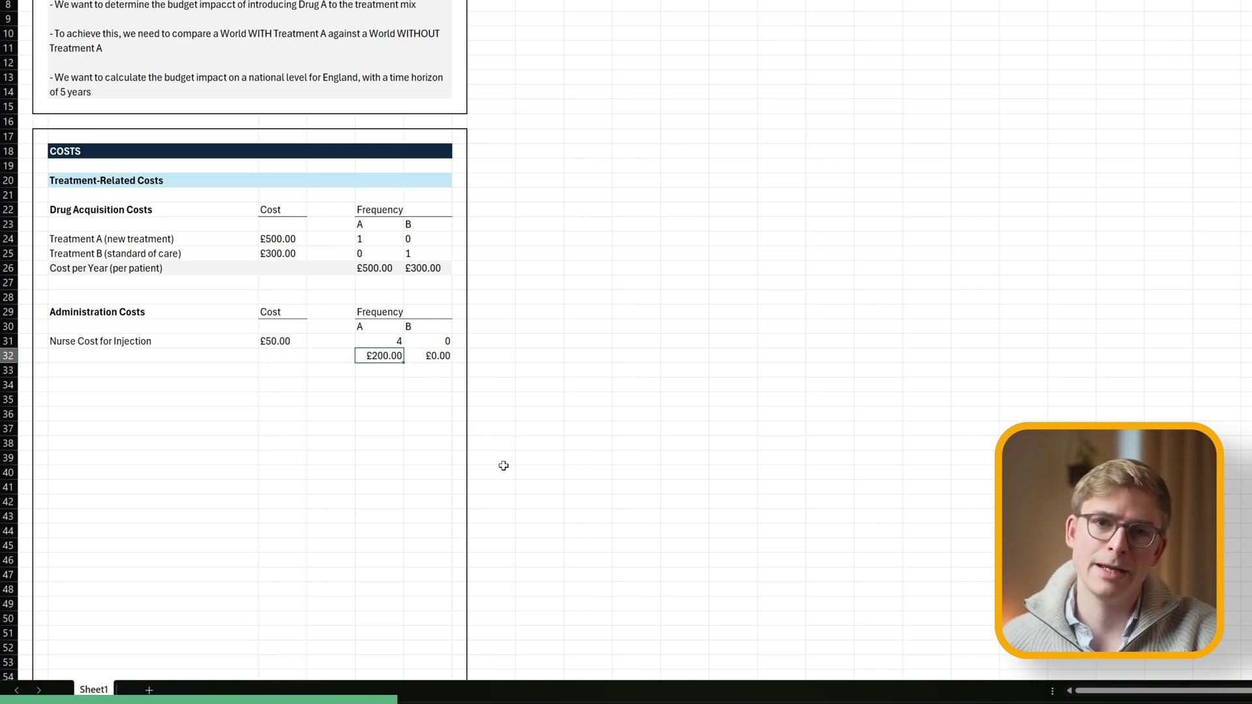
{"action": "key", "text": "Up"}
{"action": "left_click_drag", "start_coordinate": [378, 356], "coordinate": [429, 355]}
Copy the Cost per Year (per patient) label into row 32 and shade that row like the drug total.
{"action": "left_click", "coordinate": [145, 280]}
{"action": "left_click", "coordinate": [143, 269]}
{"action": "key", "text": "ctrl+c"}
{"action": "left_click", "coordinate": [156, 355]}
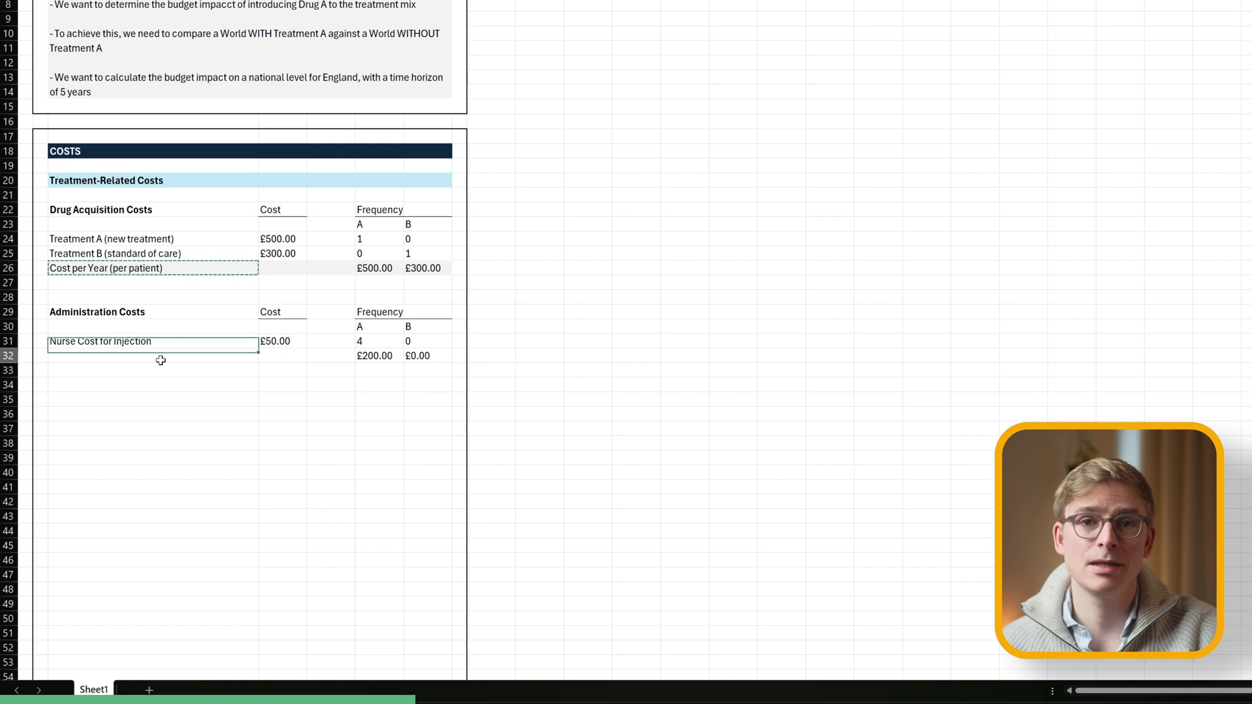
{"action": "key", "text": "ctrl+v"}
{"action": "key", "text": "Tab"}
{"action": "left_click_drag", "start_coordinate": [280, 356], "coordinate": [450, 358]}
{"action": "left_click", "coordinate": [230, 2]}
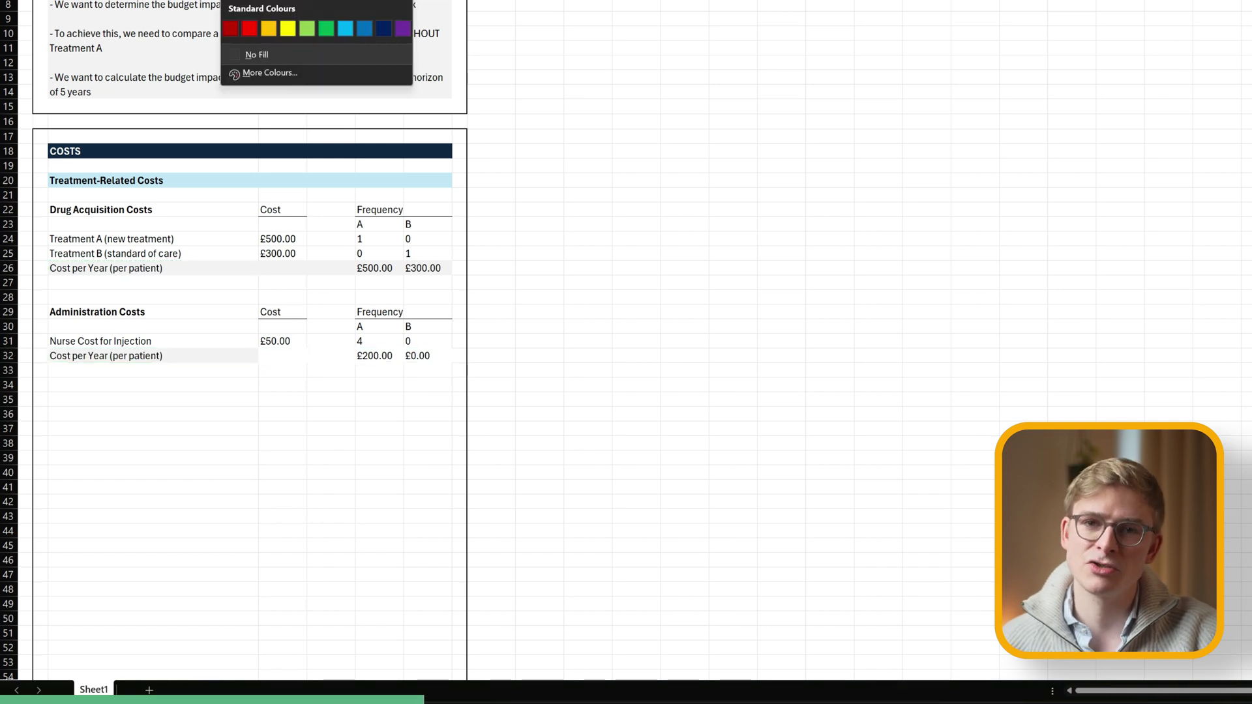
{"action": "left_click", "coordinate": [232, 2]}
{"action": "left_click", "coordinate": [331, 399]}
Add a Monitoring Costs heading with the Cost and Frequency column headers beside it.
{"action": "left_click", "coordinate": [96, 403]}
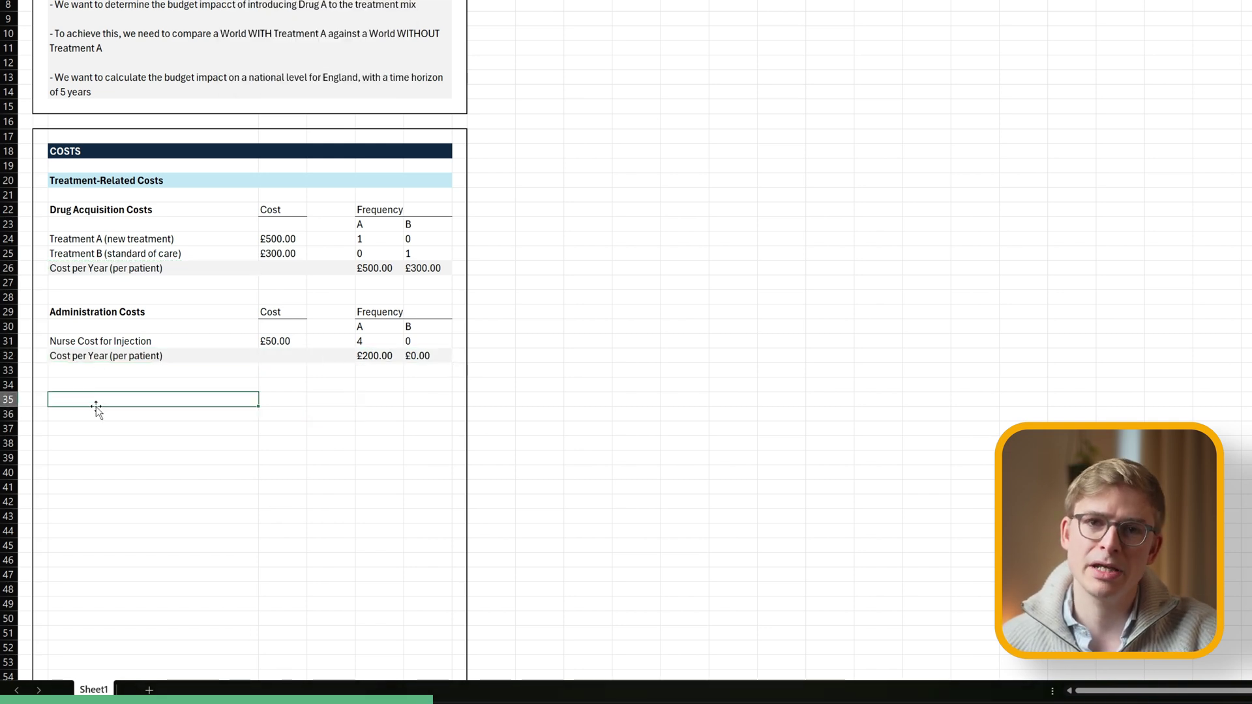
{"action": "type", "text": "Monitoring Costs"}
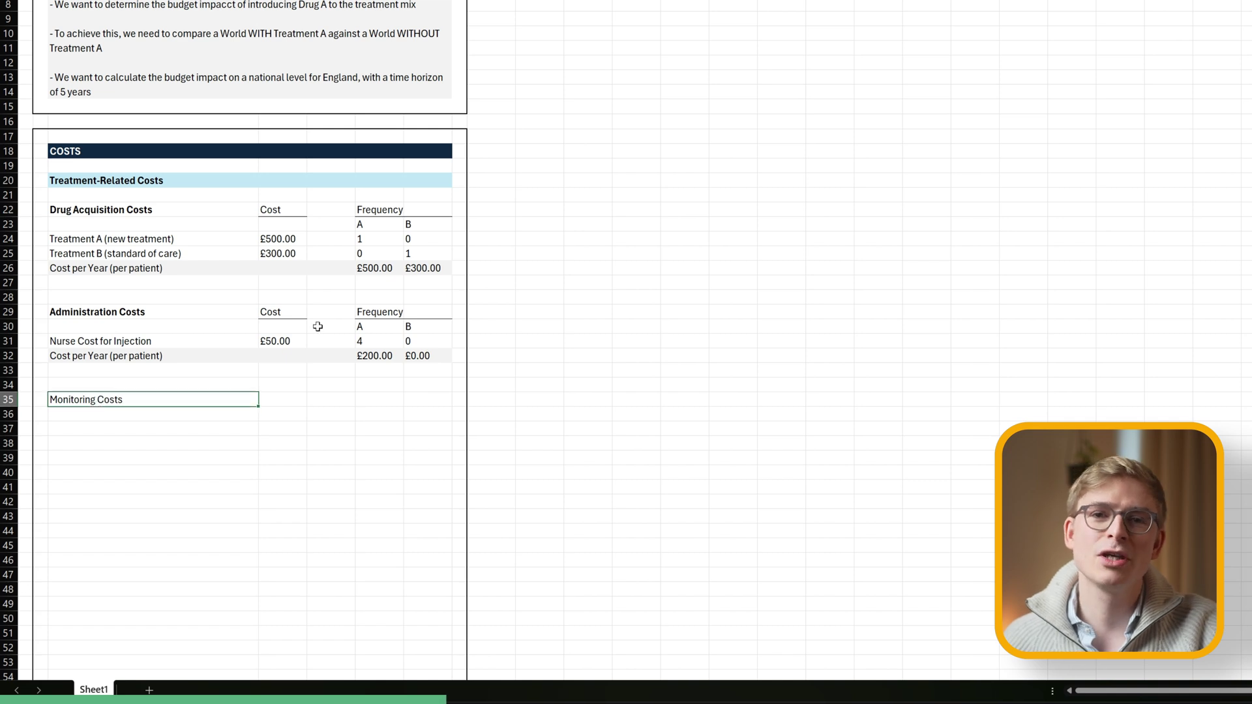
{"action": "left_click_drag", "start_coordinate": [276, 317], "coordinate": [386, 327]}
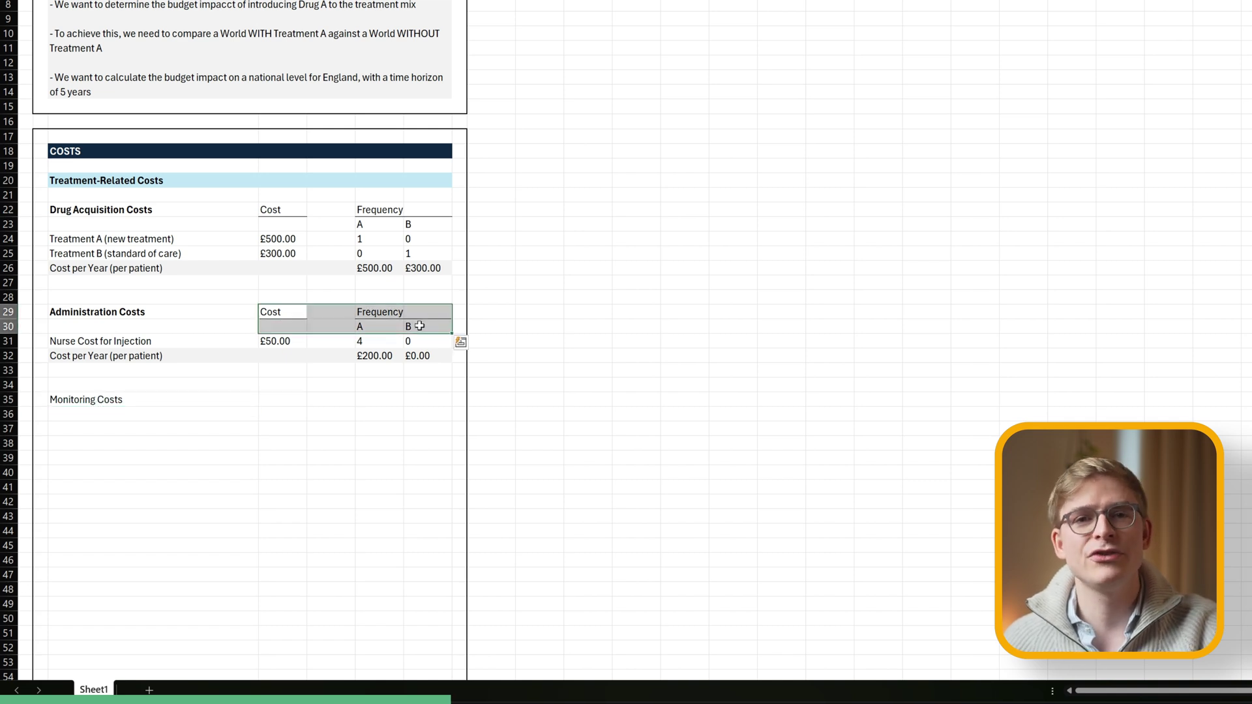
{"action": "left_click", "coordinate": [280, 399]}
{"action": "key", "text": "ctrl+v"}
Enter Blood Pressure Monitoring + Lab Test with cost 25 and frequencies 4 and 2.
{"action": "key", "text": "Down"}
{"action": "key", "text": "Left"}
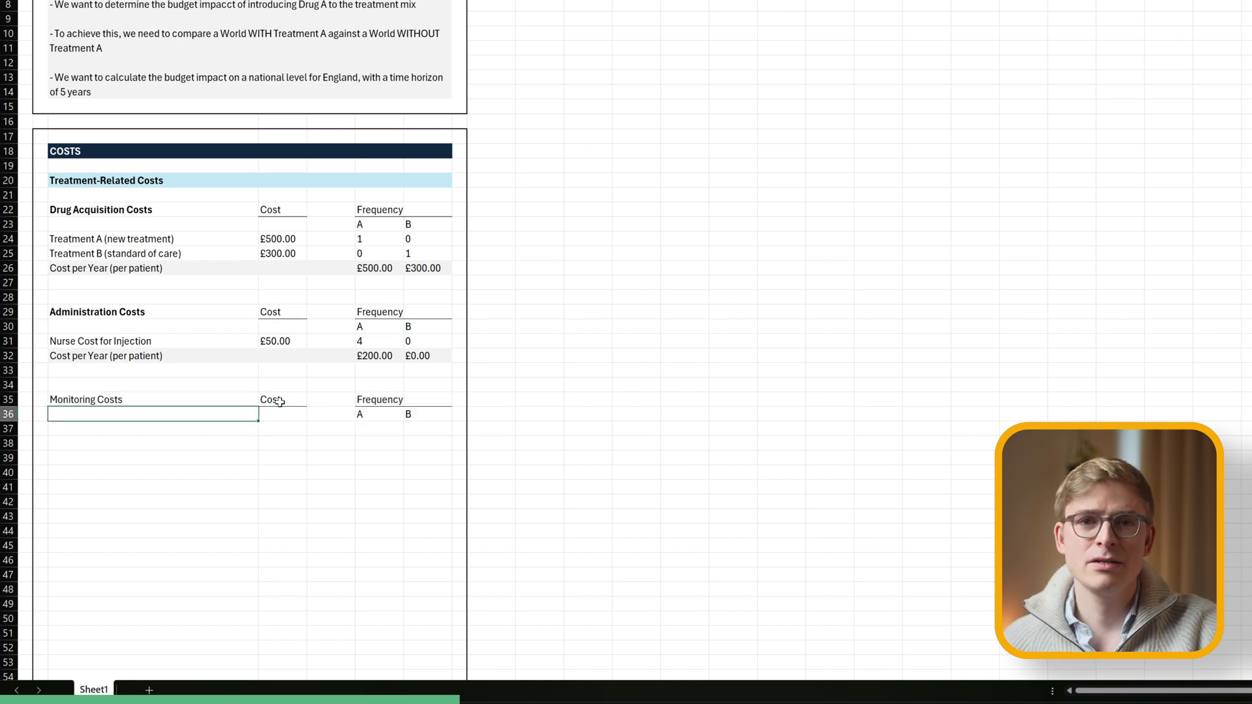
{"action": "key", "text": "Down"}
{"action": "type", "text": "Blood Pressure"}
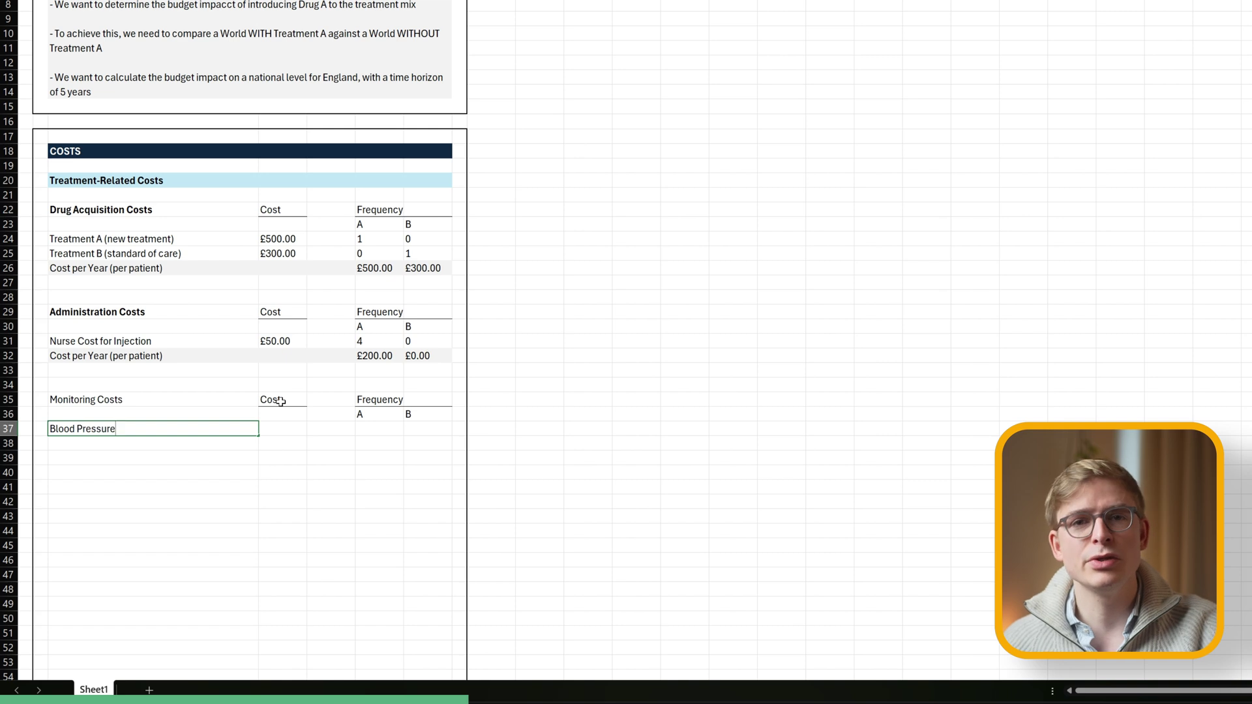
{"action": "type", "text": " Monitoring + Lab"}
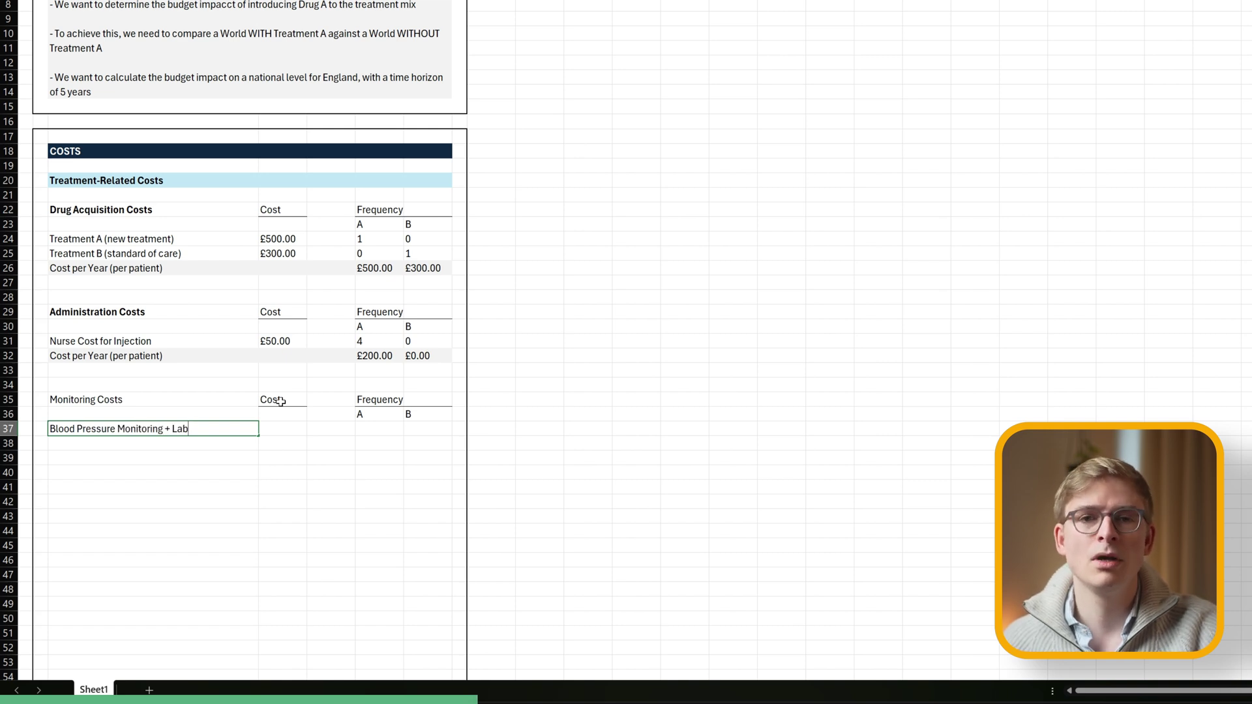
{"action": "type", "text": " Test"}
{"action": "key", "text": "Tab"}
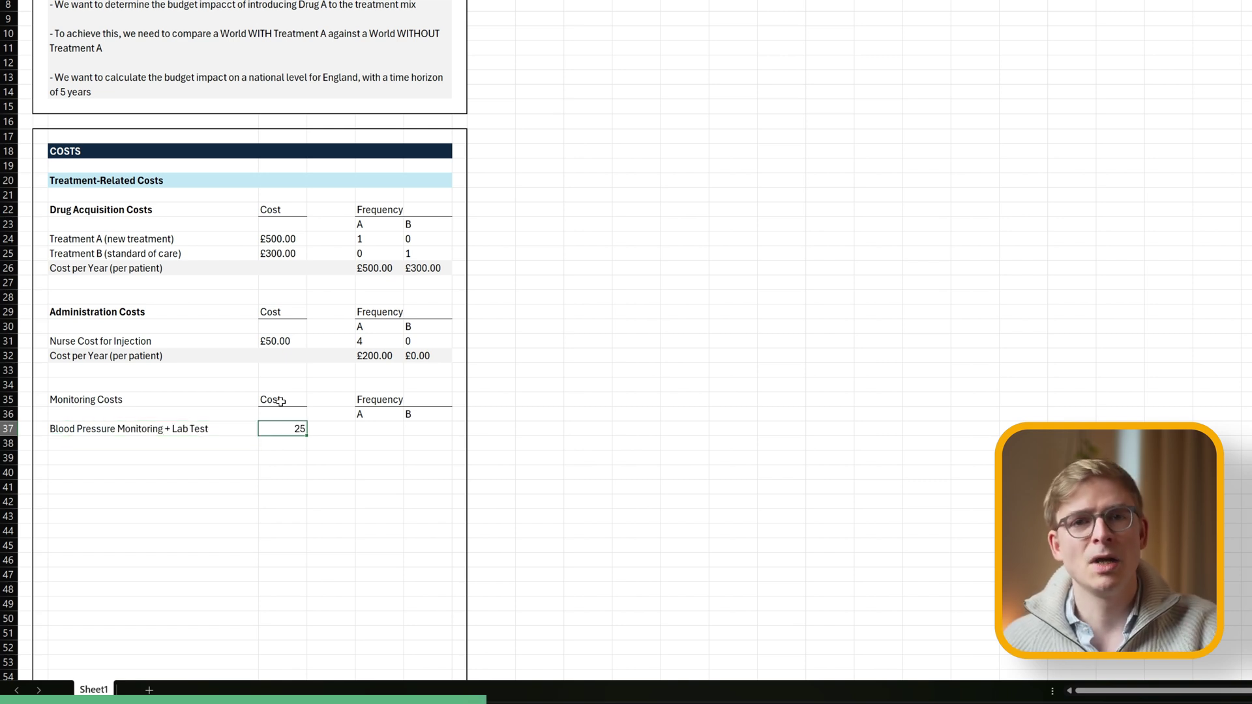
{"action": "type", "text": "25"}
{"action": "key", "text": "Tab"}
{"action": "key", "text": "Tab"}
{"action": "type", "text": "4"}
{"action": "key", "text": "Tab"}
{"action": "type", "text": "2"}
{"action": "key", "text": "Return"}
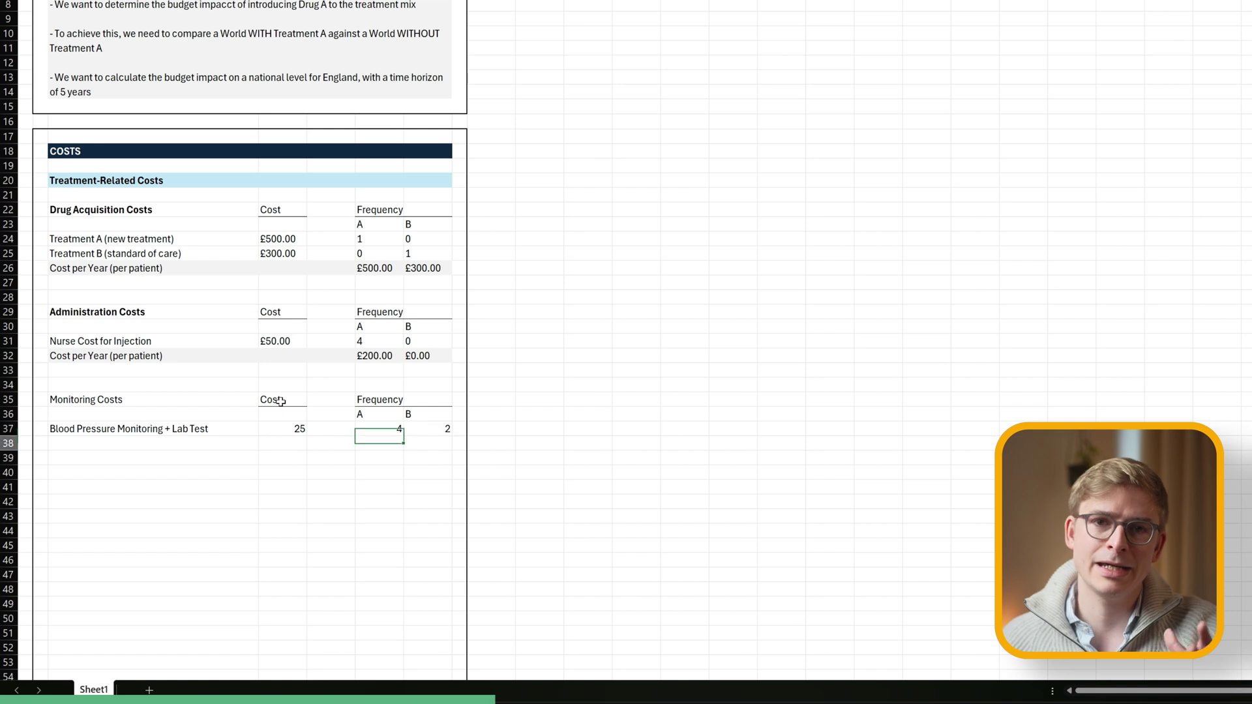
{"action": "key", "text": "Left"}
{"action": "key", "text": "Left"}
{"action": "key", "text": "Left"}
Add the Cost per Year label in row 38 and shade that row grey.
{"action": "left_click_drag", "start_coordinate": [231, 370], "coordinate": [179, 346]}
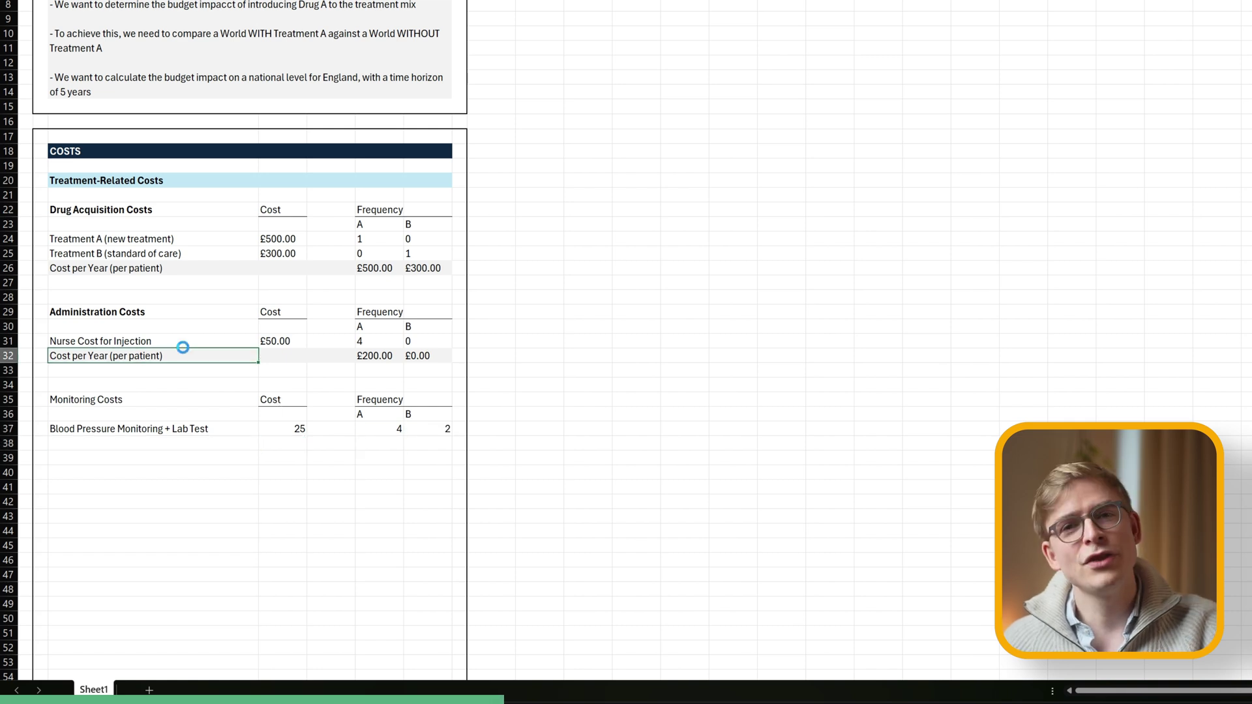
{"action": "key", "text": "Down"}
{"action": "key", "text": "Down"}
{"action": "key", "text": "Down"}
{"action": "key", "text": "Down"}
{"action": "key", "text": "Down"}
{"action": "left_click", "coordinate": [145, 354]}
{"action": "key", "text": "ctrl+c"}
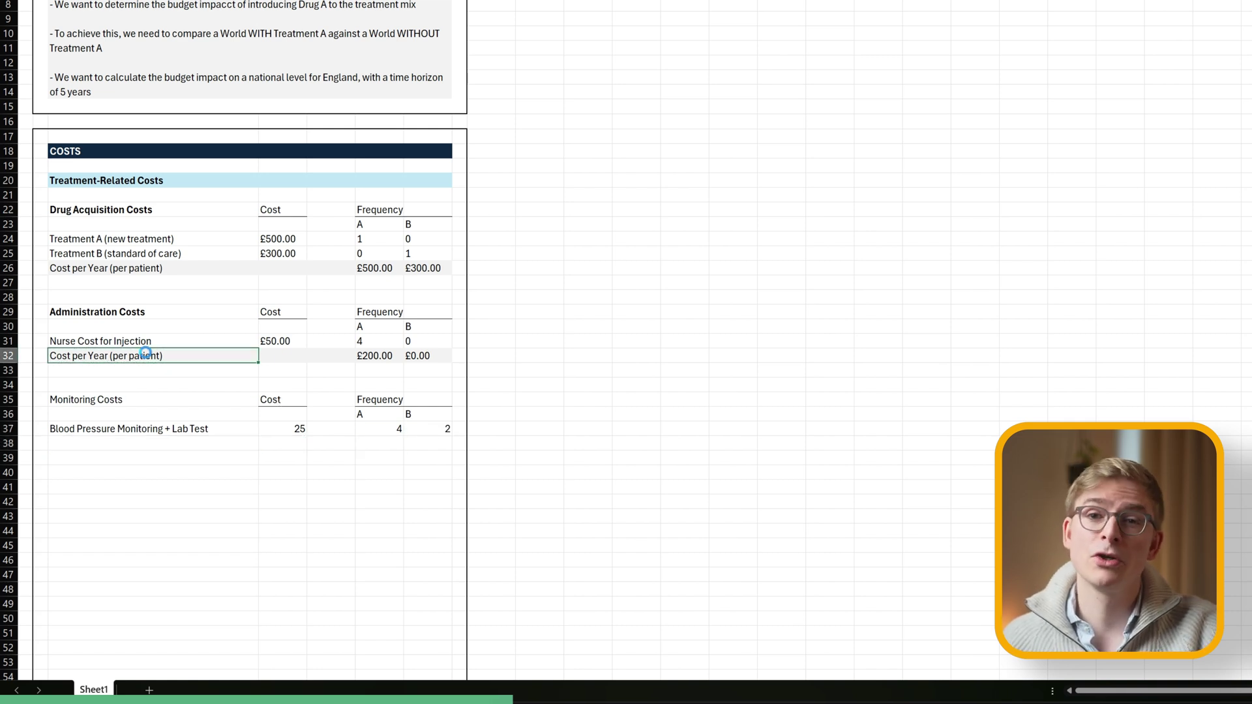
{"action": "key", "text": "Down"}
{"action": "key", "text": "Down"}
{"action": "key", "text": "Down"}
{"action": "key", "text": "Down"}
{"action": "key", "text": "Down"}
{"action": "key", "text": "Down"}
{"action": "key", "text": "ctrl+v"}
{"action": "key", "text": "shift+Right"}
{"action": "key", "text": "shift+Right"}
{"action": "key", "text": "shift+Right"}
{"action": "key", "text": "shift+Right"}
{"action": "key", "text": "shift+Right"}
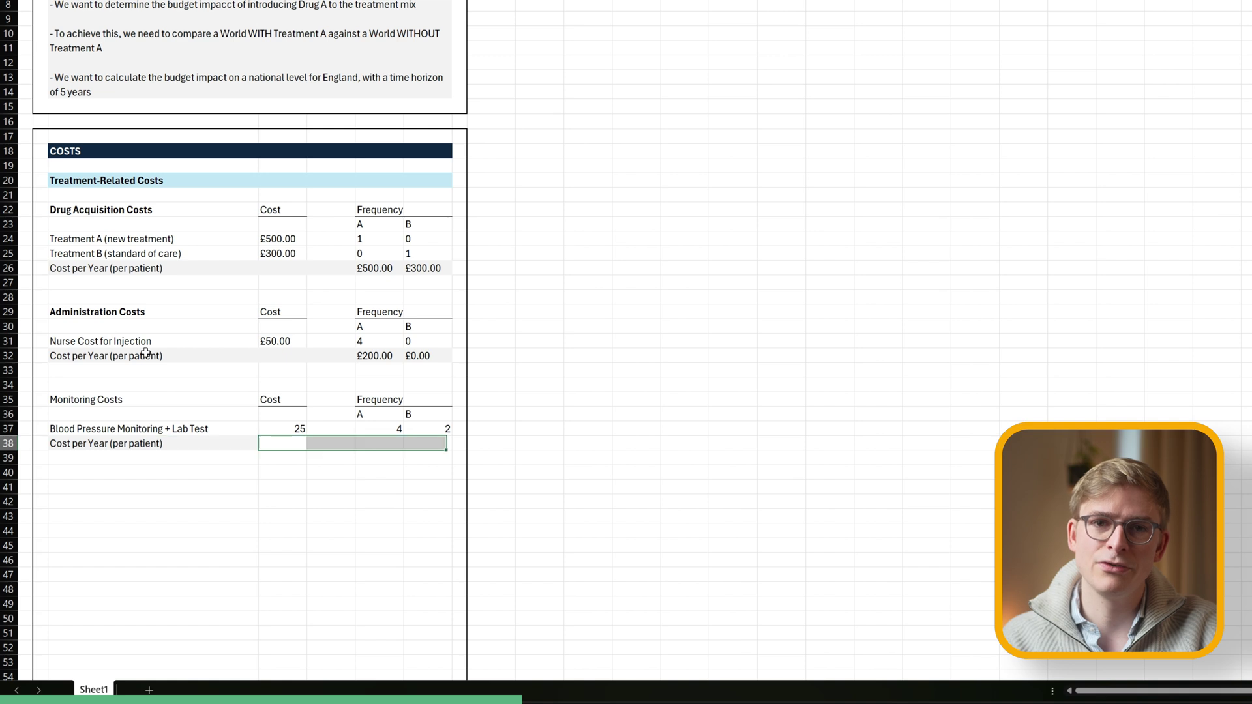
{"action": "key", "text": "alt+h"}
{"action": "key", "text": "h"}
{"action": "key", "text": "Return"}
{"action": "left_click", "coordinate": [331, 472]}
Left-align the row 37 values, apply currency format to the £25.00 cost, and copy yearly-cost formatting to row 38.
{"action": "left_click", "coordinate": [300, 424]}
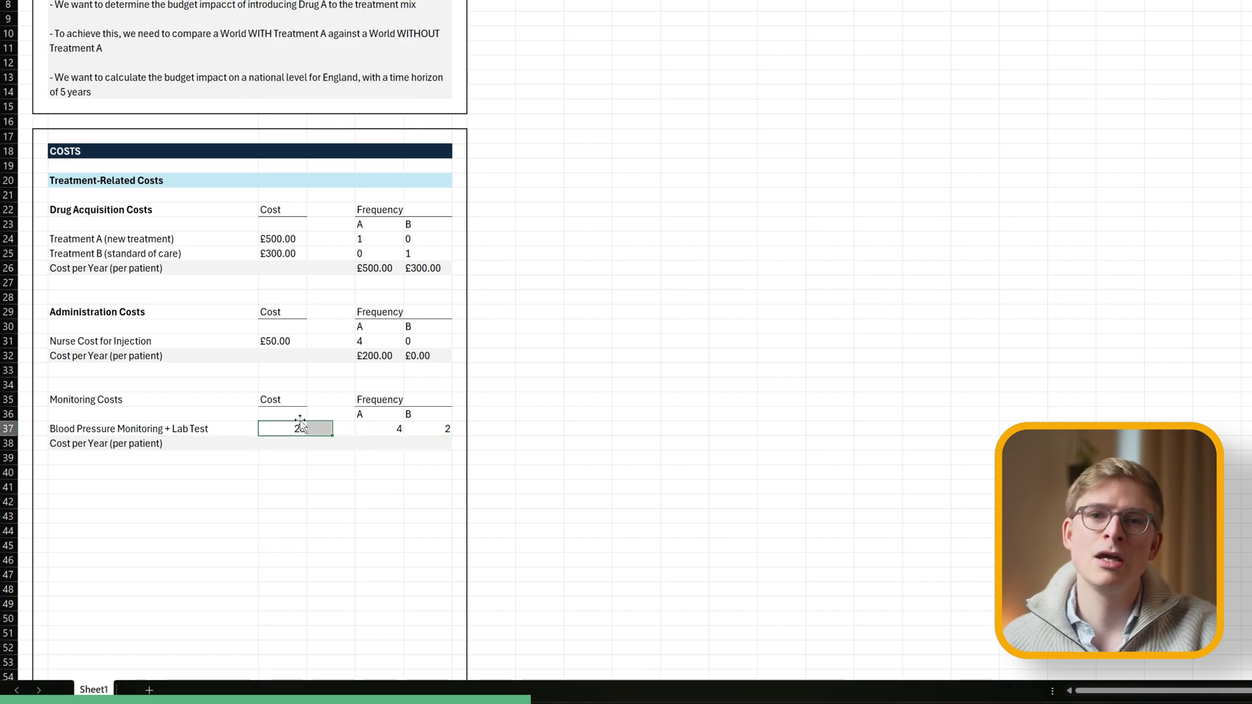
{"action": "key", "text": "shift+Right"}
{"action": "key", "text": "shift+Right"}
{"action": "key", "text": "shift+Right"}
{"action": "key", "text": "shift+Right"}
{"action": "key", "text": "alt+h"}
{"action": "key", "text": "a"}
{"action": "key", "text": "l"}
{"action": "left_click", "coordinate": [331, 515]}
{"action": "left_click", "coordinate": [280, 344]}
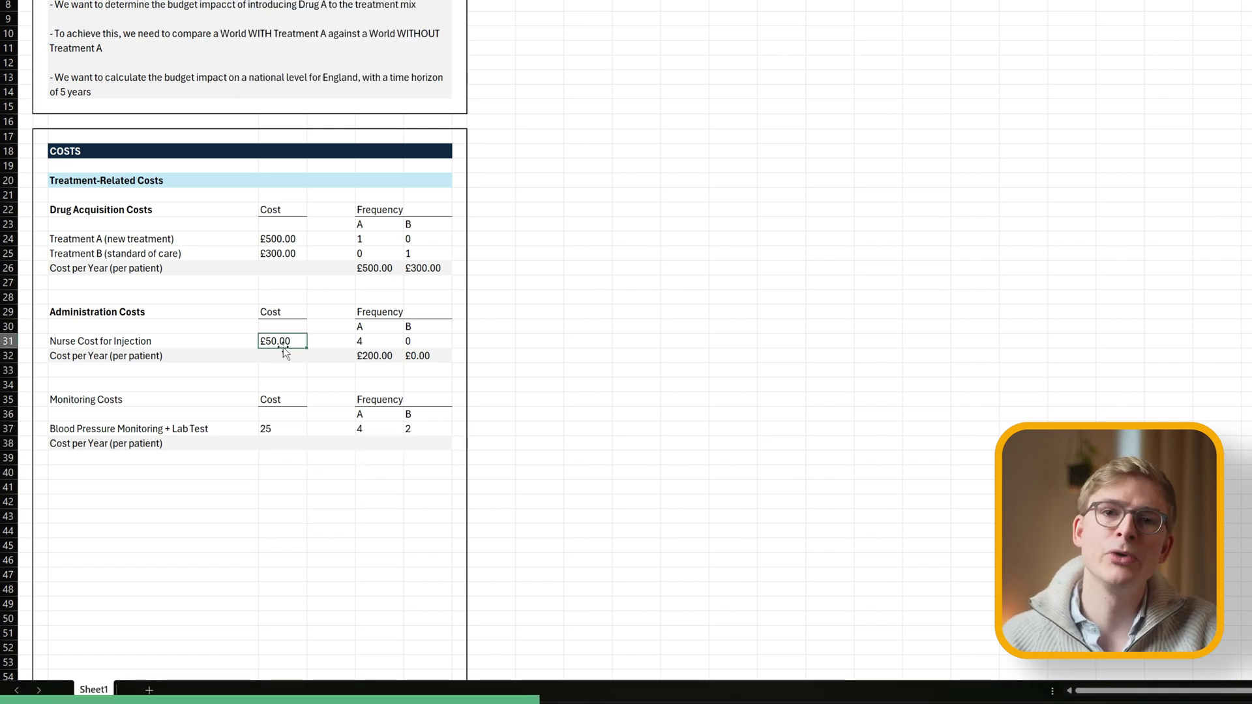
{"action": "left_click", "coordinate": [280, 429]}
{"action": "left_click", "coordinate": [280, 501]}
{"action": "left_click_drag", "start_coordinate": [382, 356], "coordinate": [425, 357]}
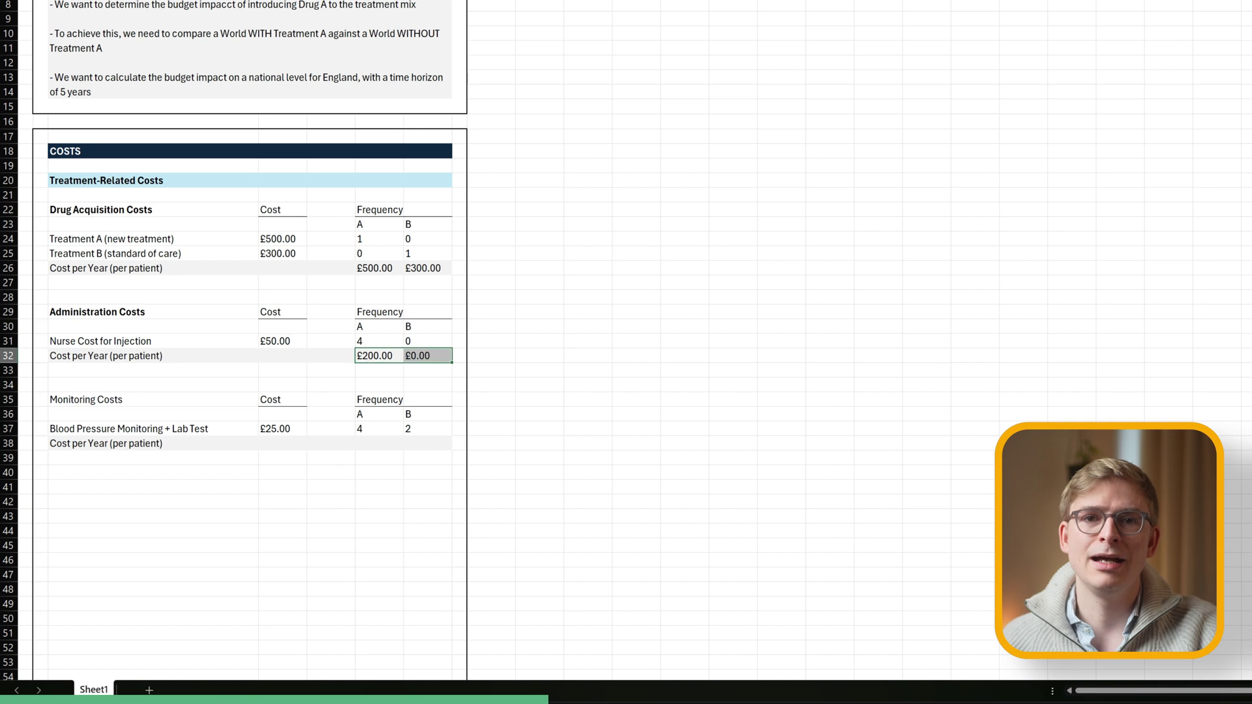
{"action": "key", "text": "alt+h"}
{"action": "key", "text": "f"}
{"action": "key", "text": "p"}
{"action": "left_click", "coordinate": [380, 441]}
Enter yearly cost formulas =D37*F37 and =D37*G37, giving £100.00 and £50.00.
{"action": "left_click", "coordinate": [385, 444]}
{"action": "type", "text": "="}
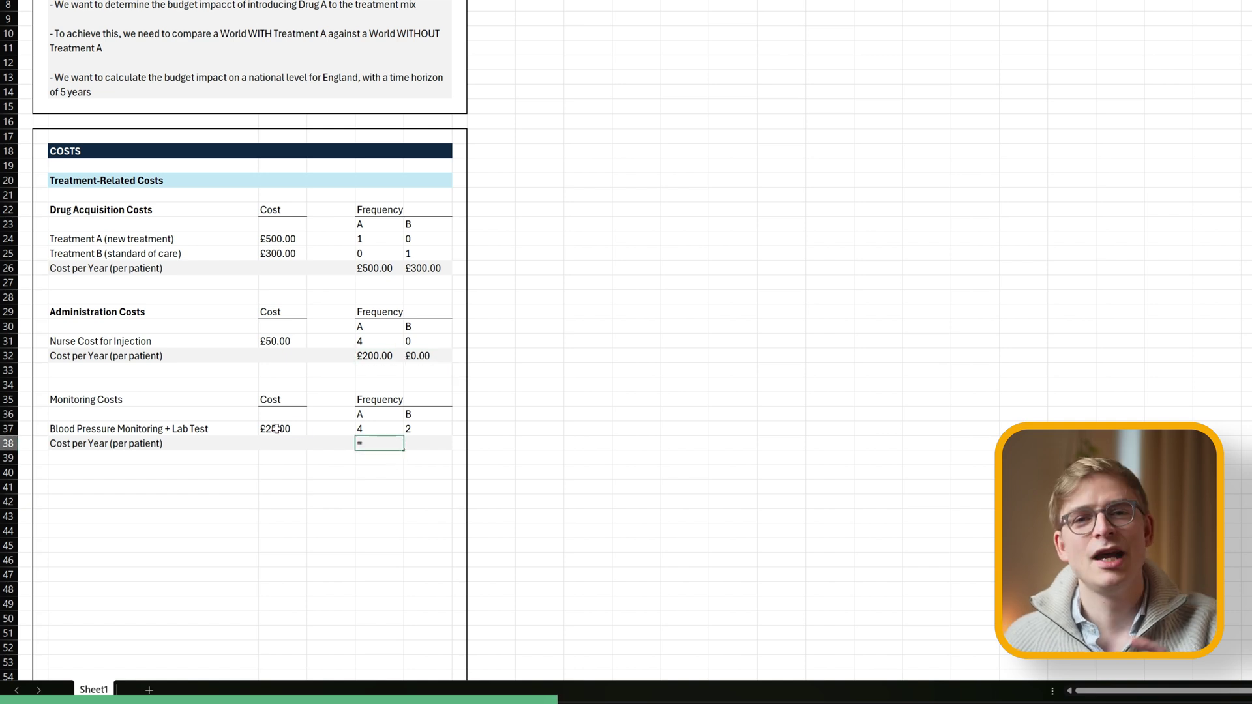
{"action": "left_click", "coordinate": [276, 428]}
{"action": "type", "text": "*"}
{"action": "left_click", "coordinate": [359, 428]}
{"action": "key", "text": "Tab"}
{"action": "type", "text": "="}
{"action": "left_click", "coordinate": [272, 427]}
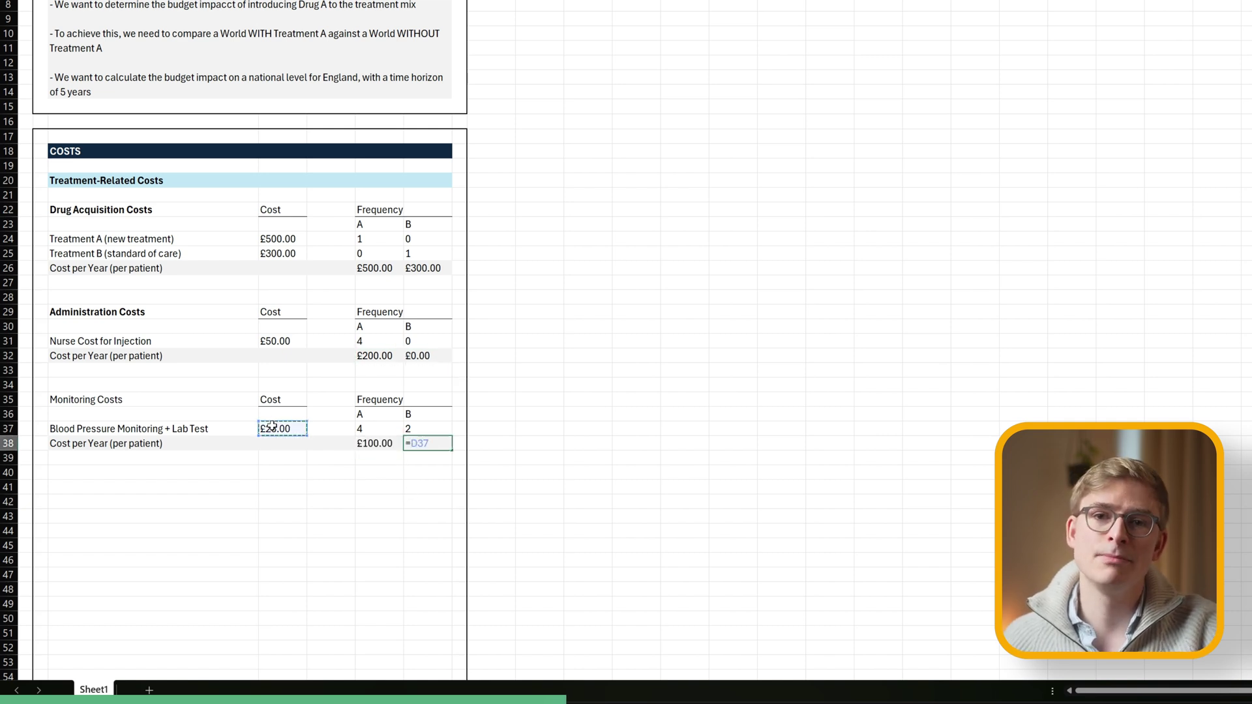
{"action": "type", "text": "*"}
{"action": "left_click", "coordinate": [425, 428]}
{"action": "key", "text": "ctrl+Return"}
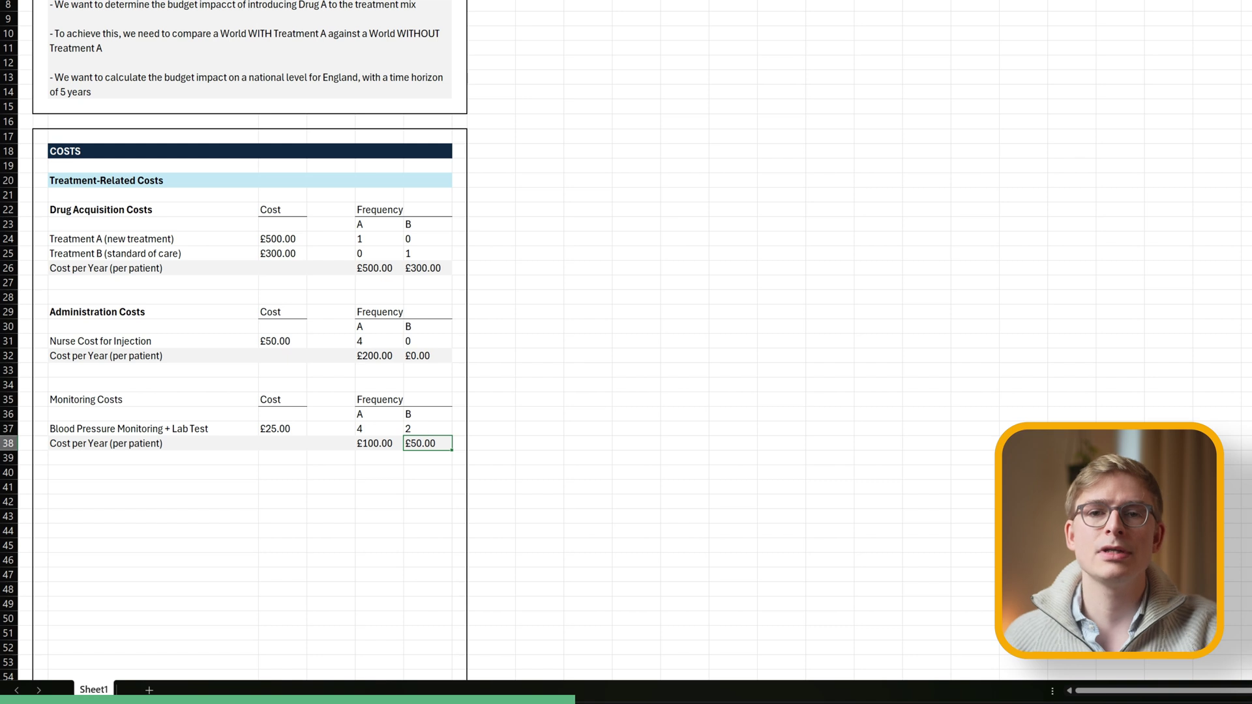
Make the Monitoring Costs heading bold.
{"action": "left_click", "coordinate": [98, 400]}
{"action": "key", "text": "ctrl+b"}
{"action": "left_click", "coordinate": [130, 487]}
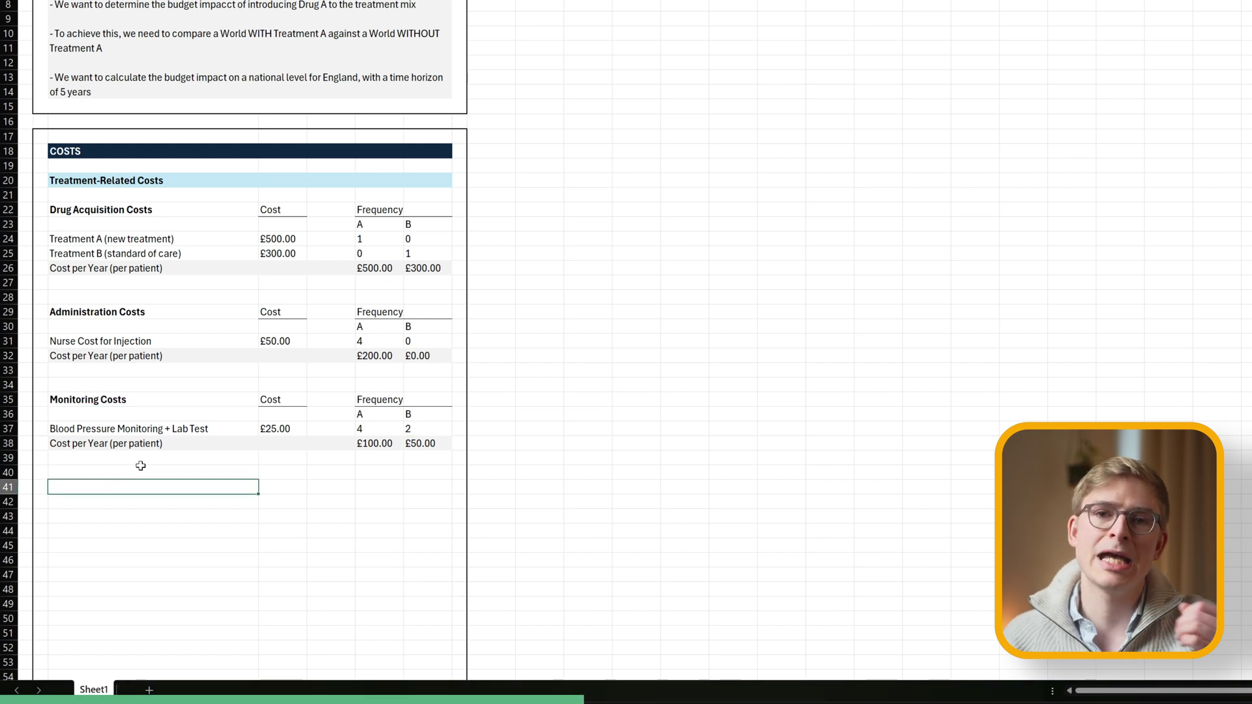
{"action": "scroll", "coordinate": [140, 465], "scroll_direction": "down", "scroll_amount": 5}
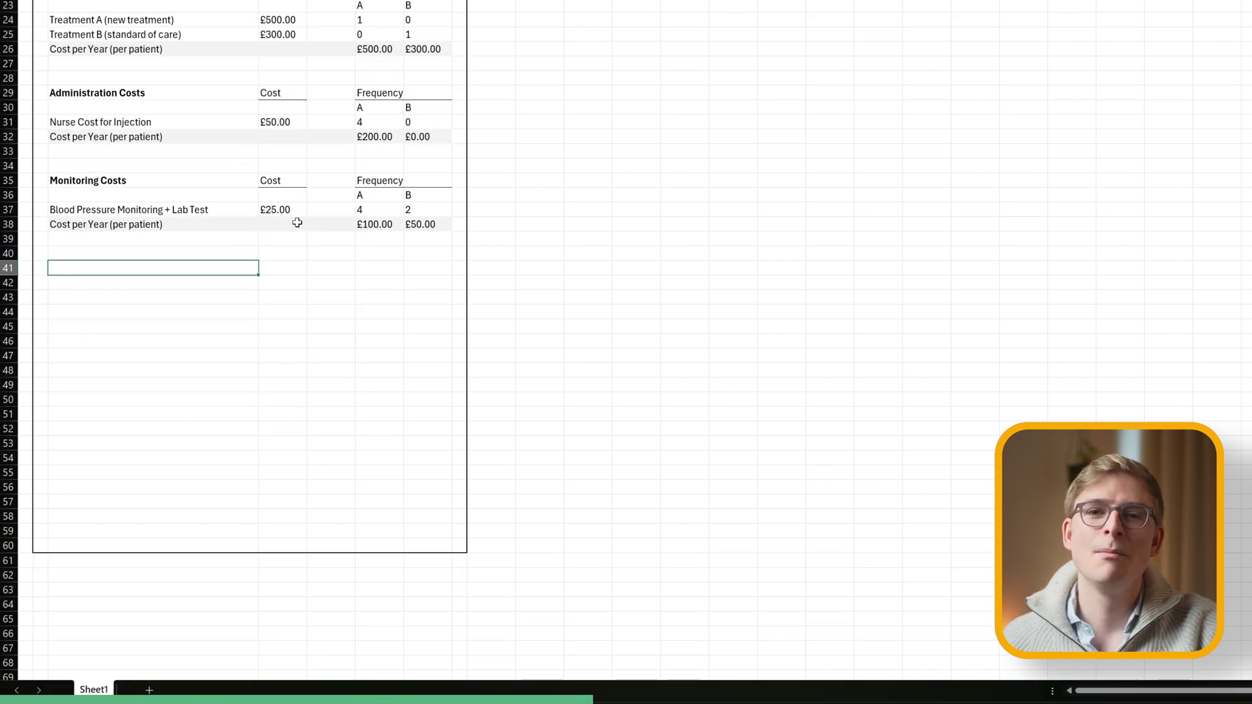
Add a bold Adverse Event Costs heading with the Cost and Frequency headers copied beside it.
{"action": "type", "text": "Adverse Event Costs"}
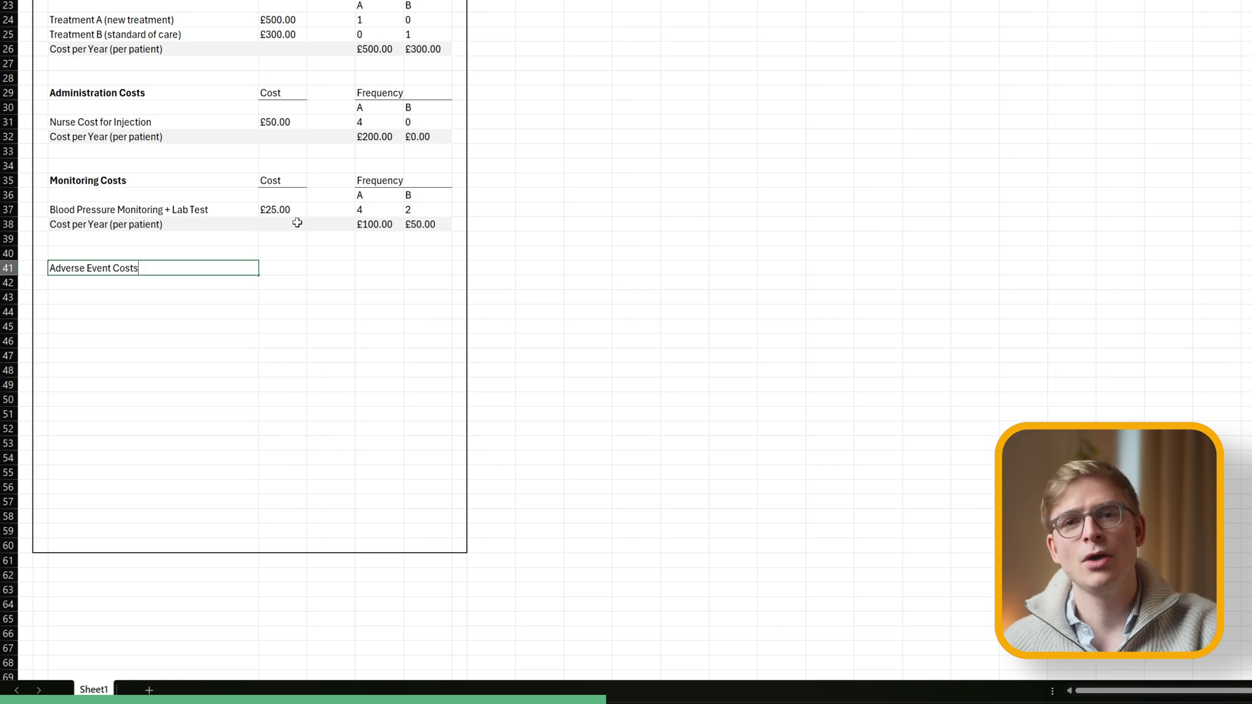
{"action": "key", "text": "Return"}
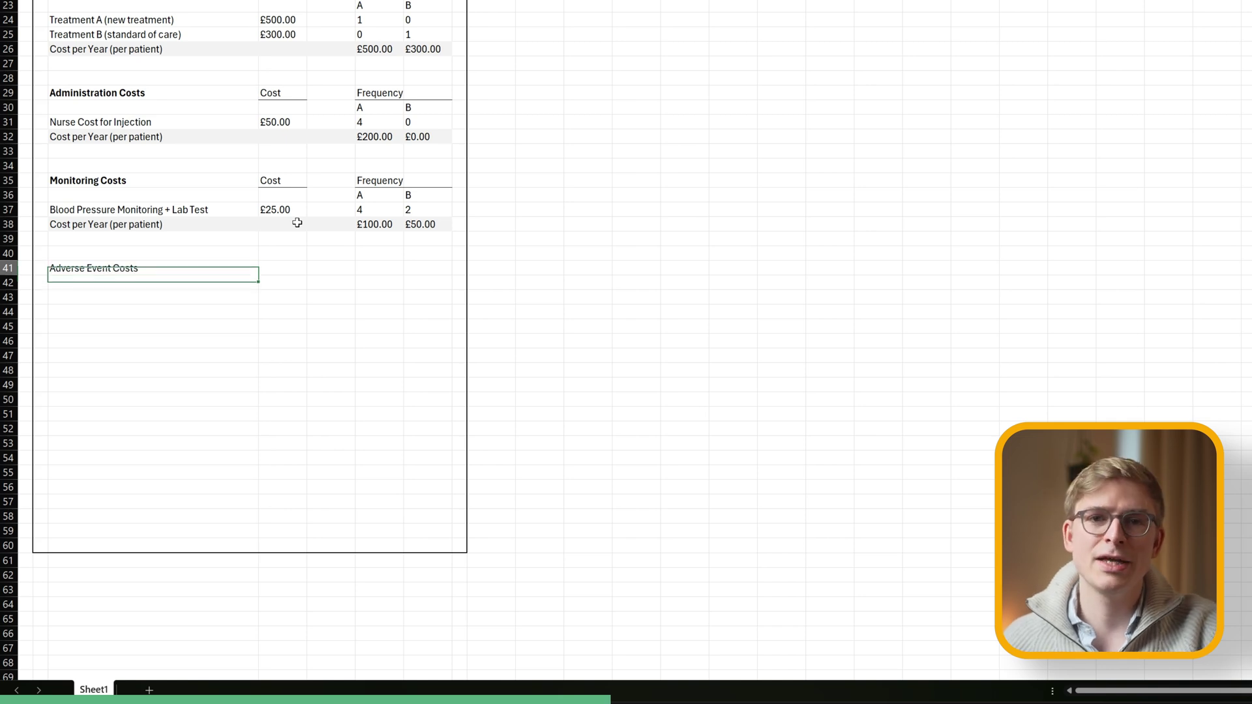
{"action": "left_click_drag", "start_coordinate": [293, 181], "coordinate": [407, 196]}
{"action": "key", "text": "ctrl+c"}
{"action": "left_click", "coordinate": [294, 269]}
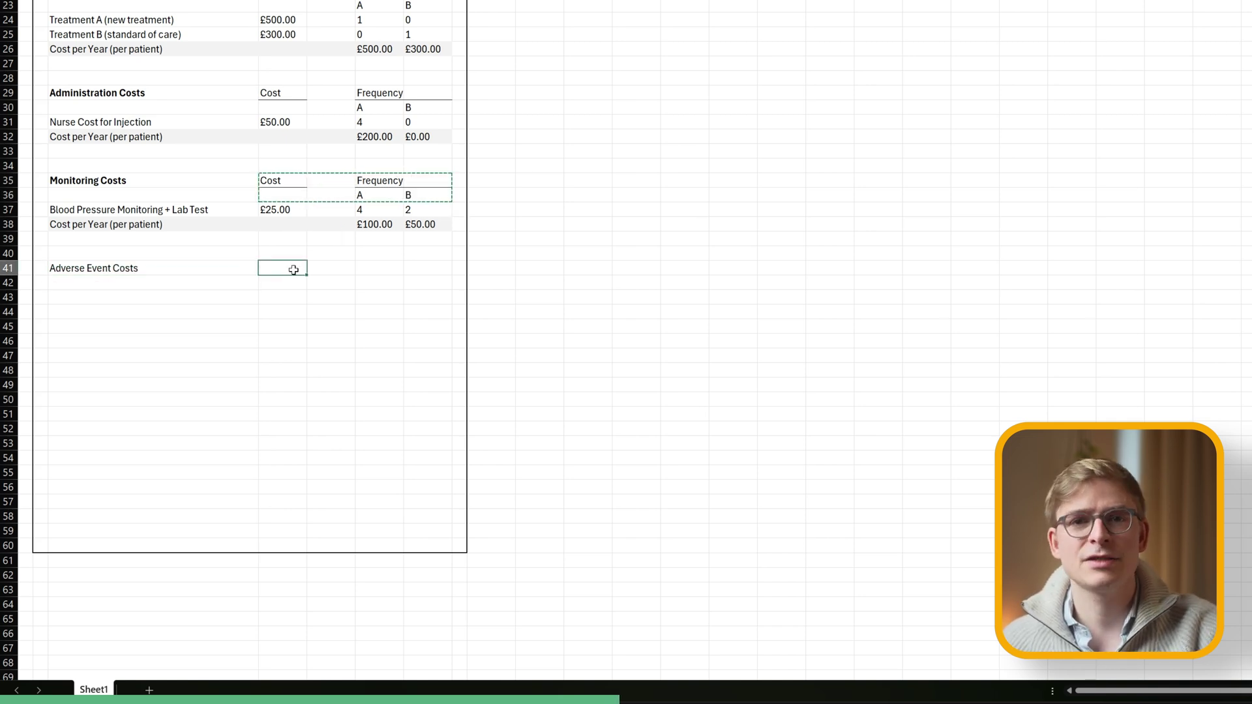
{"action": "key", "text": "ctrl+v"}
{"action": "key", "text": "Left"}
{"action": "key", "text": "ctrl+b"}
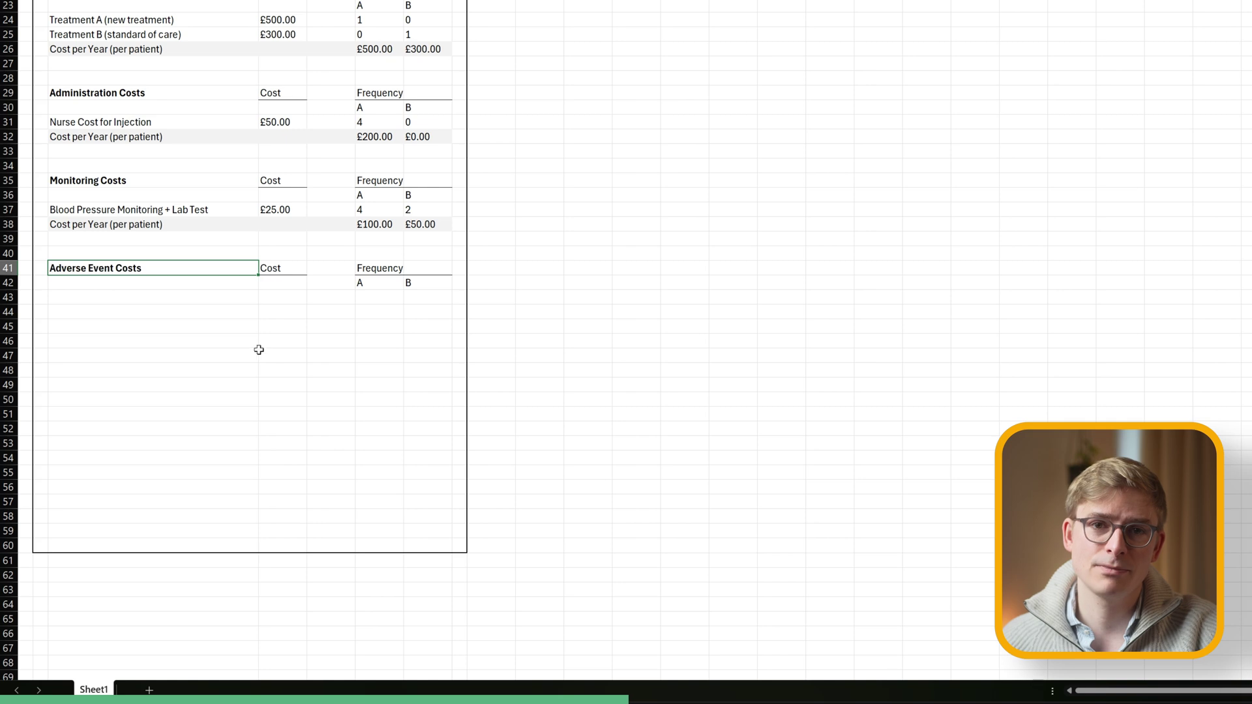
{"action": "key", "text": "Down"}
{"action": "key", "text": "Down"}
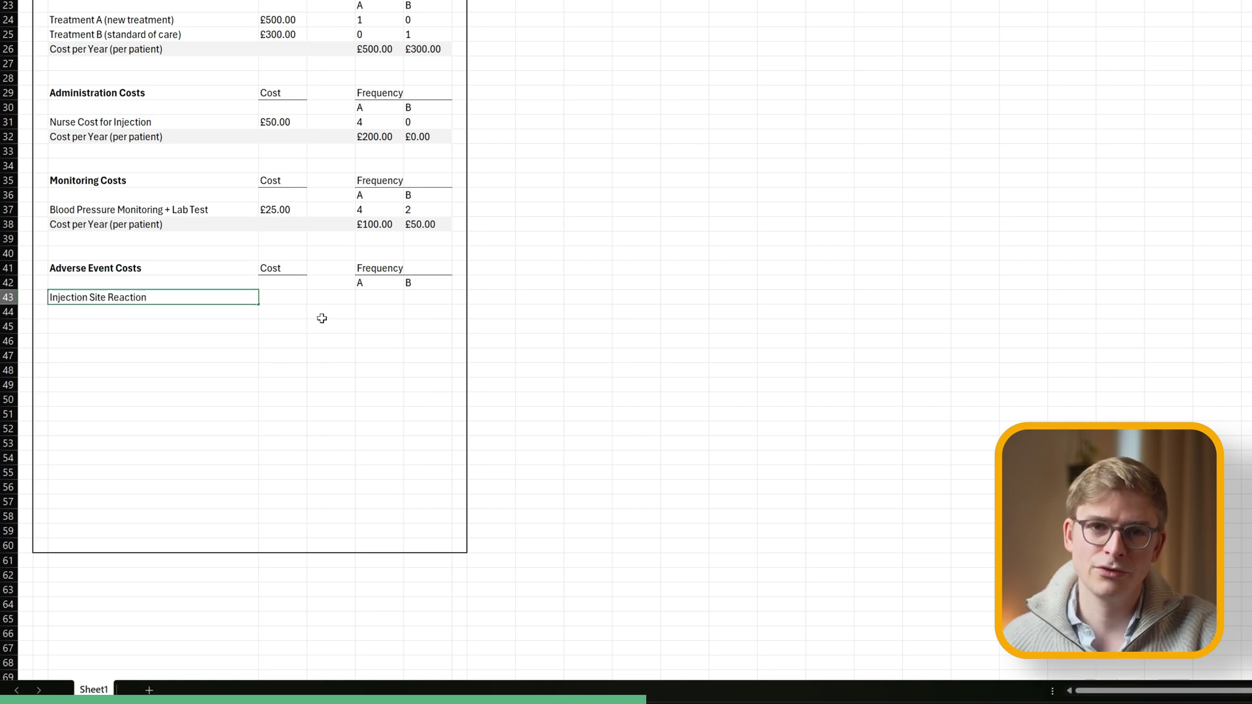
List Injection Site Reaction at £100.00 and Rare Severe Side Effect at £7,500.00 in currency format.
{"action": "key", "text": "Return"}
{"action": "key", "text": "Up"}
{"action": "key", "text": "Right"}
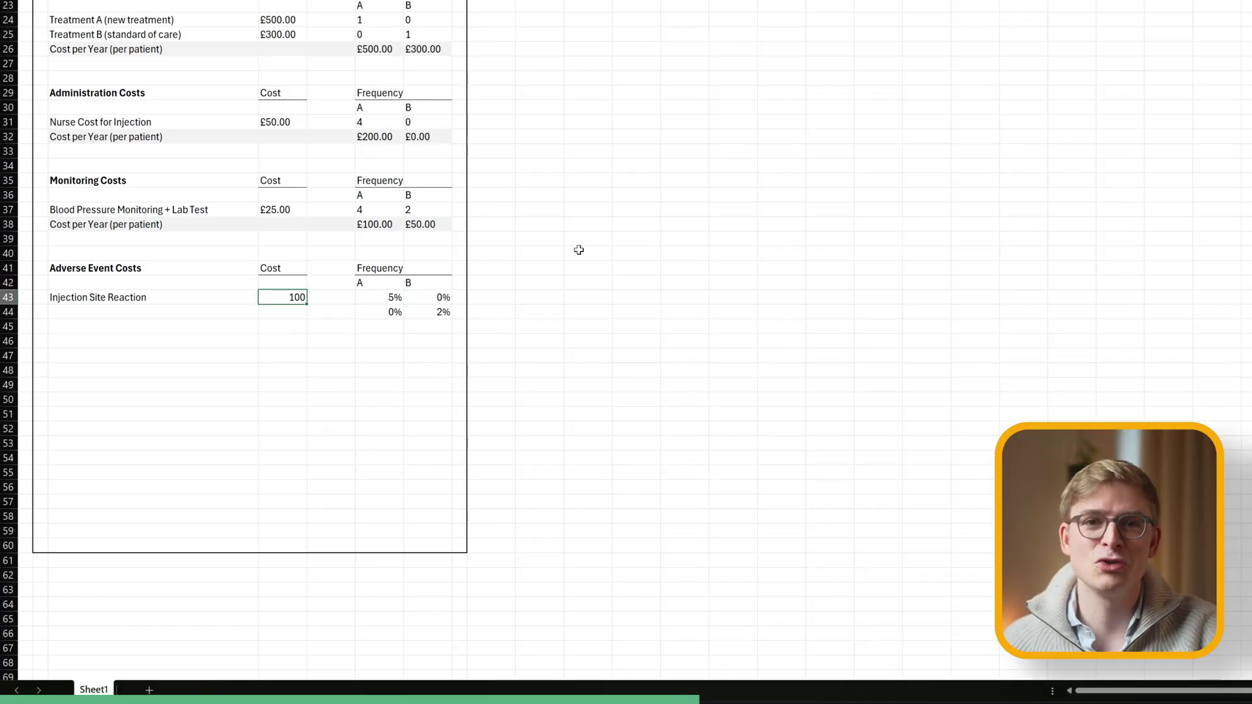
{"action": "left_click", "coordinate": [283, 208]}
{"action": "left_click", "coordinate": [287, 298]}
{"action": "key", "text": "Down"}
{"action": "key", "text": "Left"}
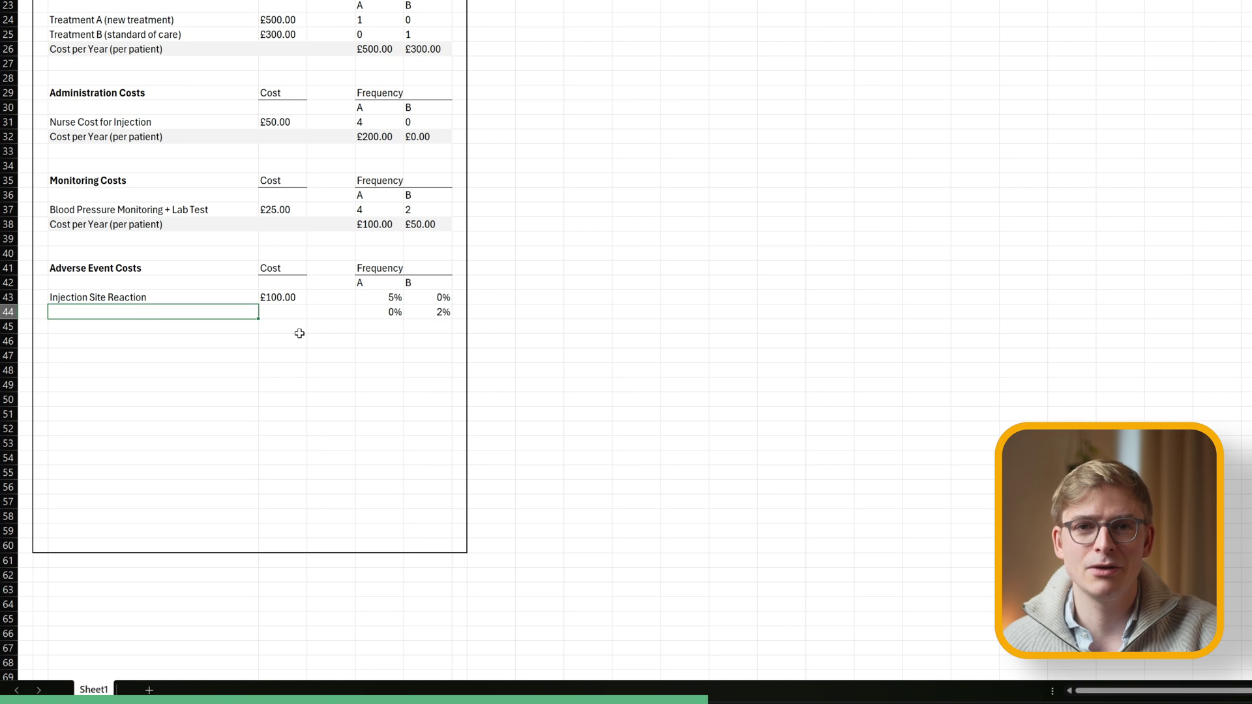
{"action": "type", "text": "Rare Severe Side Effect"}
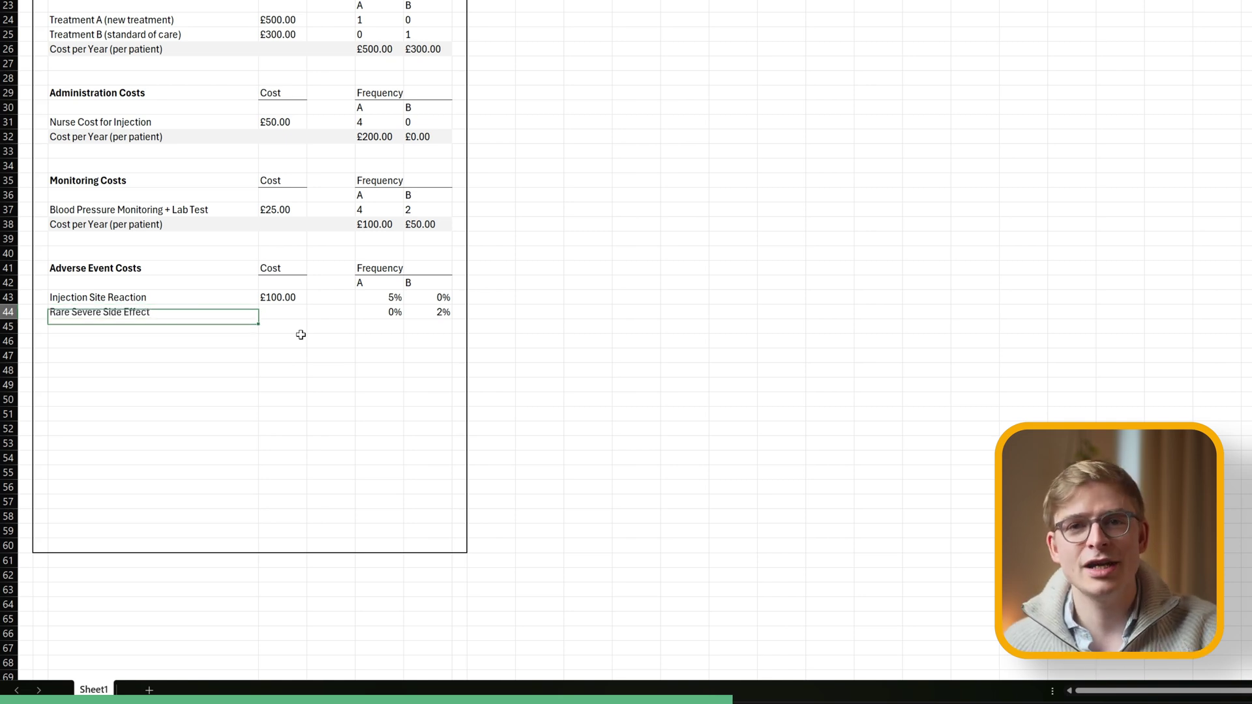
{"action": "key", "text": "Tab"}
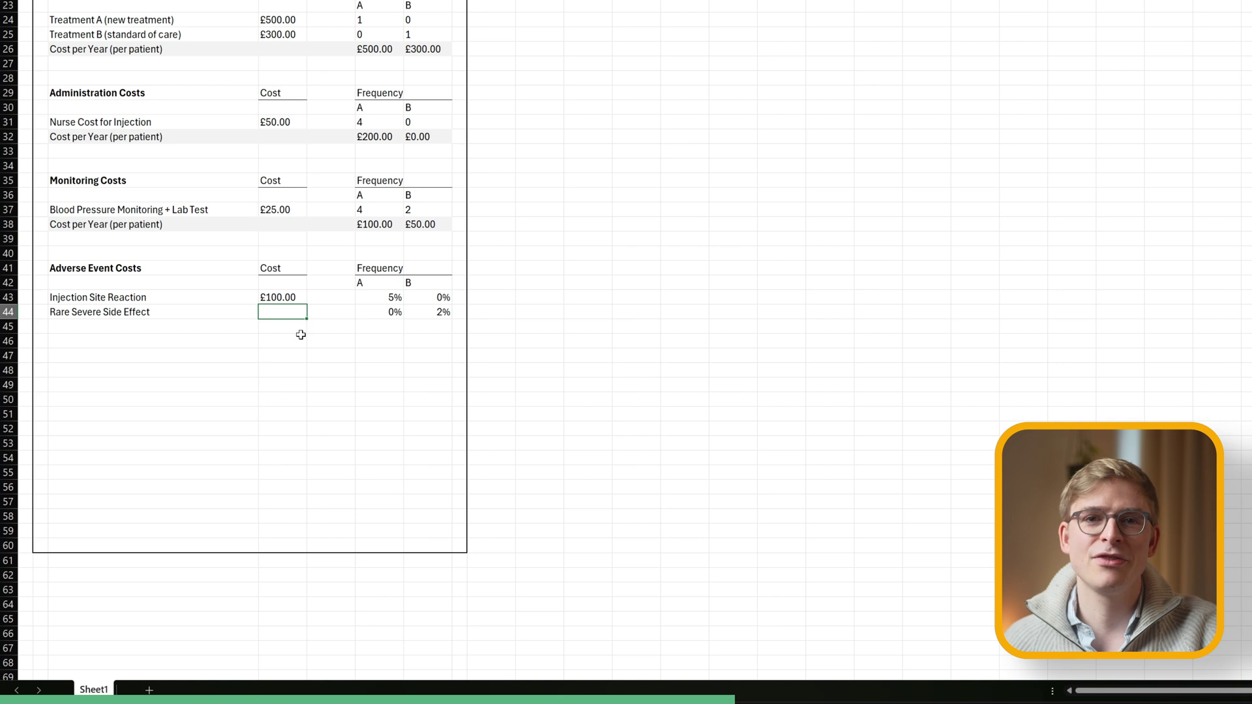
{"action": "key", "text": "Up"}
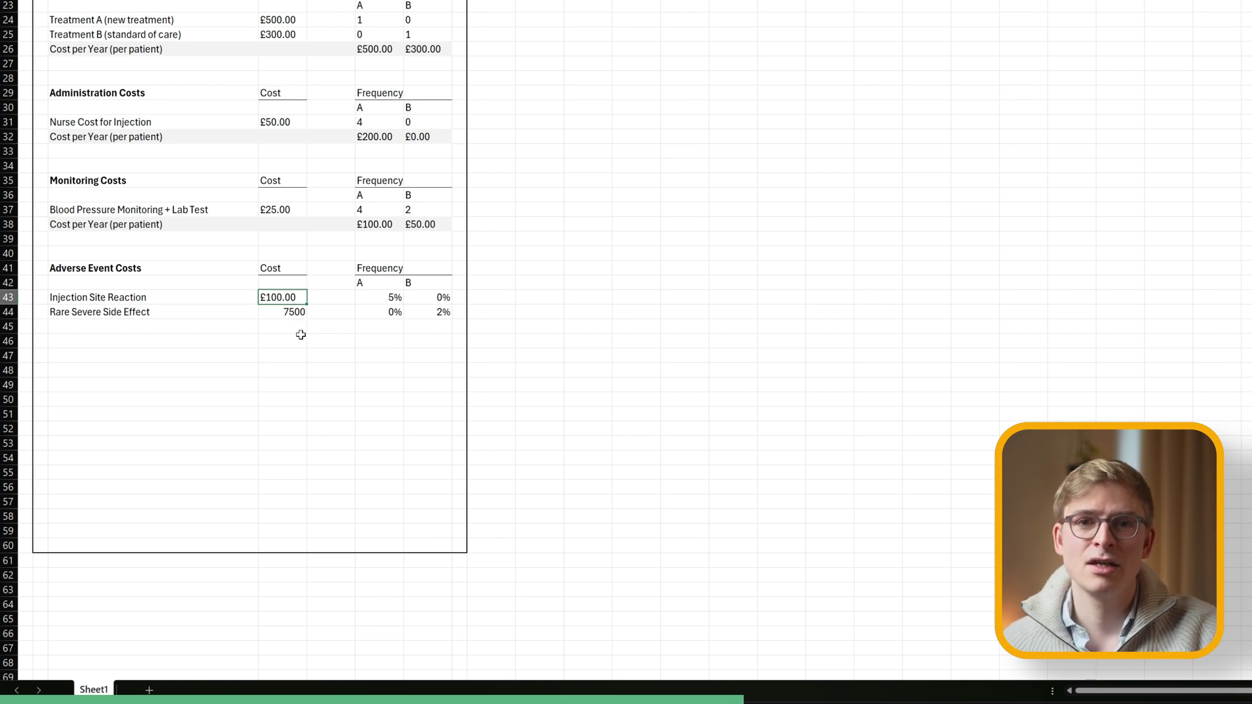
{"action": "key", "text": "Down"}
{"action": "key", "text": "ctrl+shift+4"}
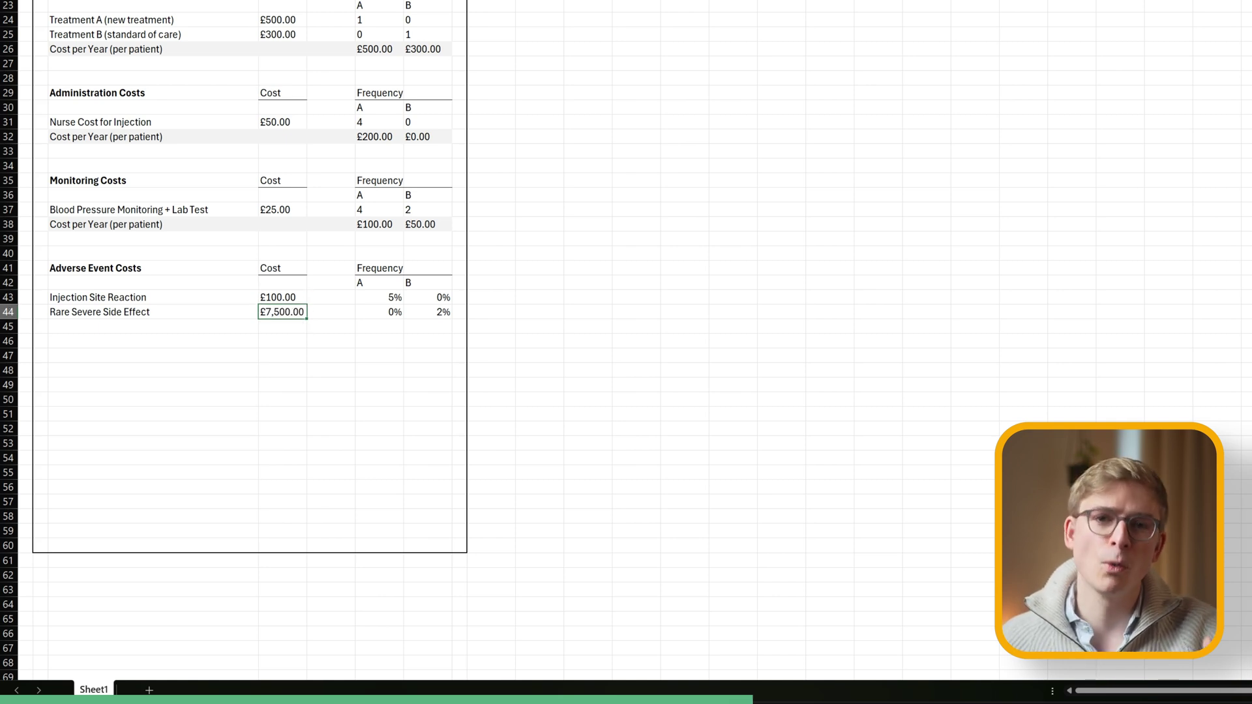
Copy the Cost per Year label into row 45.
{"action": "left_click", "coordinate": [153, 223]}
{"action": "key", "text": "ctrl+c"}
{"action": "left_click", "coordinate": [120, 329]}
{"action": "key", "text": "ctrl+v"}
{"action": "key", "text": "Tab"}
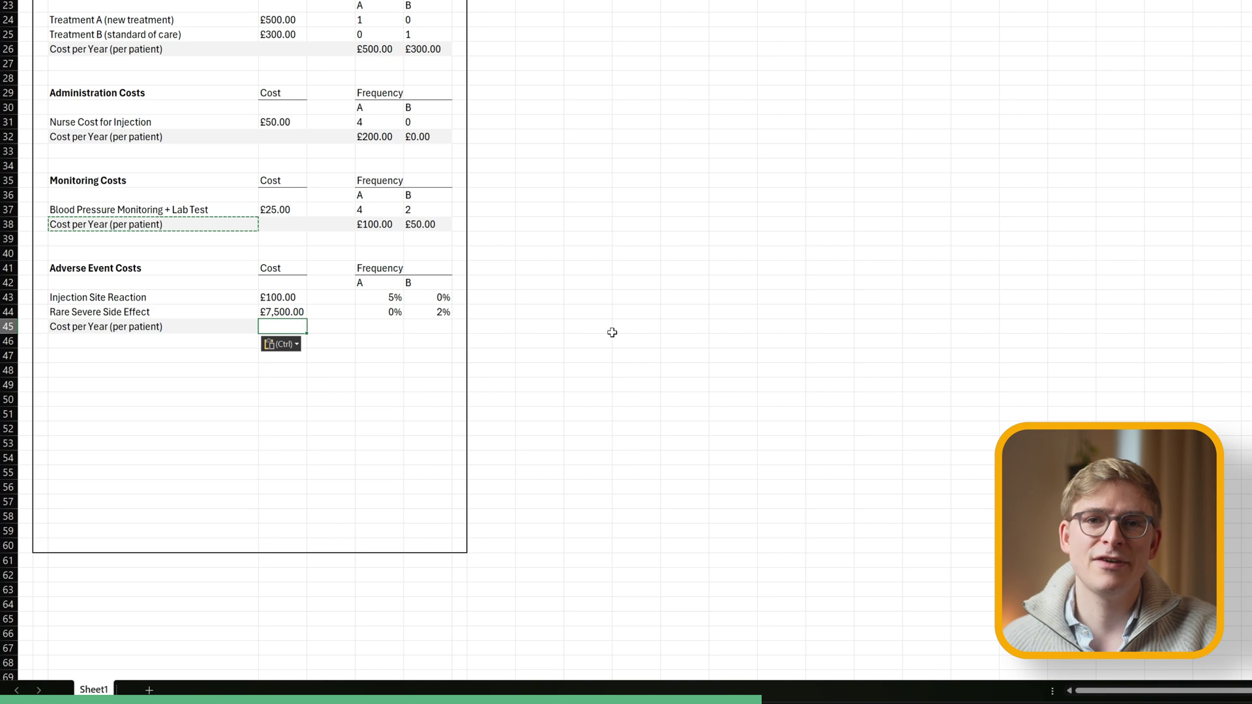
{"action": "key", "text": "shift+Right"}
{"action": "key", "text": "shift+Right"}
{"action": "key", "text": "shift+Right"}
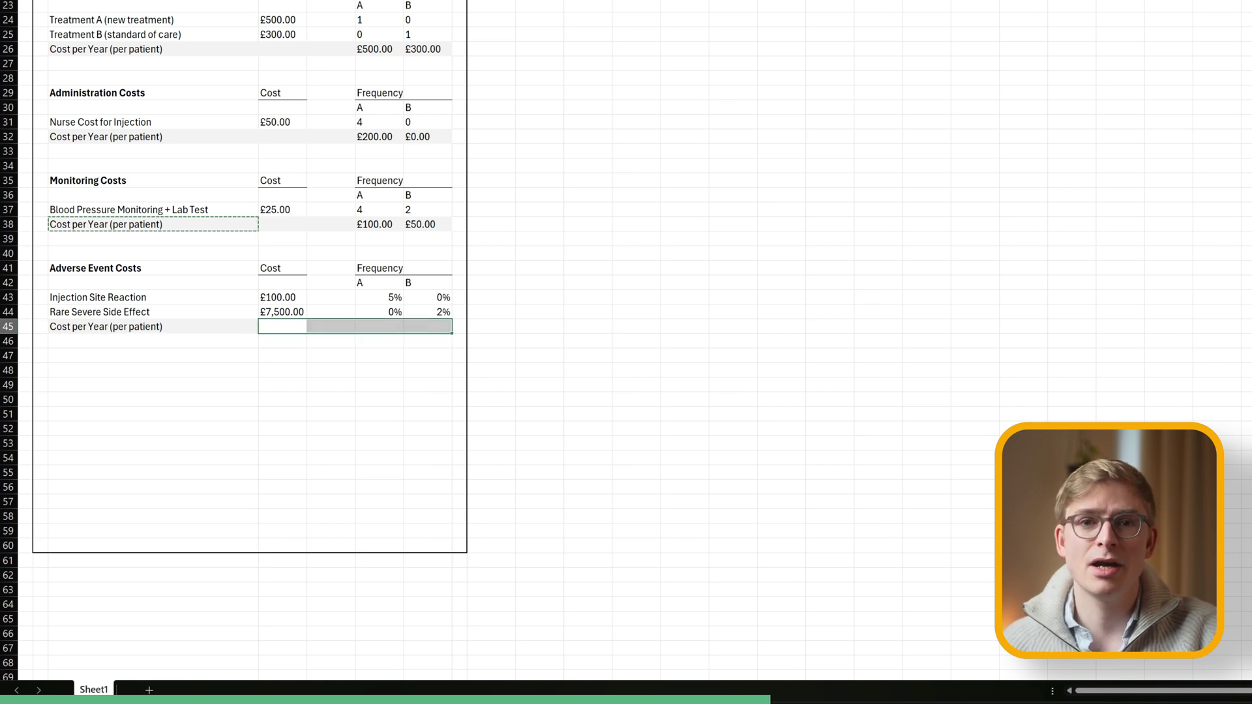
{"action": "key", "text": "Escape"}
{"action": "key", "text": "Right"}
Enter a SUMPRODUCT yearly cost for treatment A and a cost-times-frequency formula for treatment B.
{"action": "key", "text": "Right"}
{"action": "type", "text": "=SUMPRODUCT("}
{"action": "left_click_drag", "start_coordinate": [277, 297], "coordinate": [278, 312]}
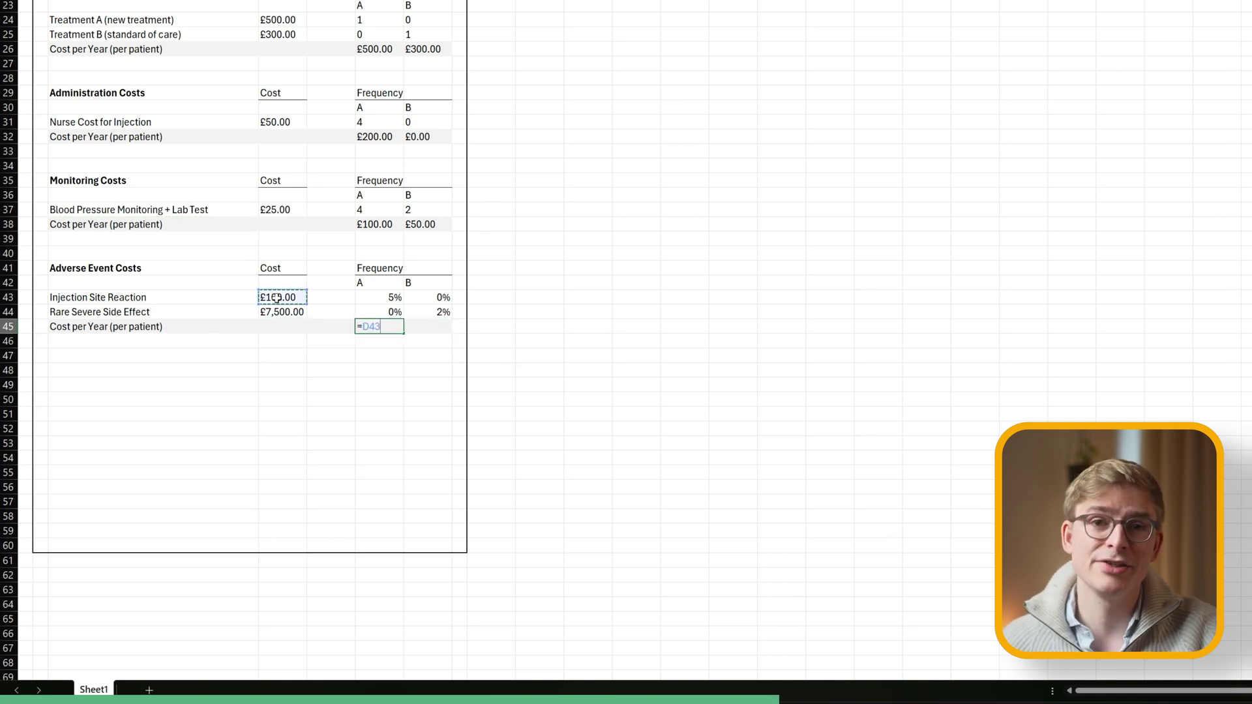
{"action": "type", "text": ","}
{"action": "left_click_drag", "start_coordinate": [379, 297], "coordinate": [369, 312]}
{"action": "key", "text": "Return"}
{"action": "key", "text": "Up"}
{"action": "key", "text": "Right"}
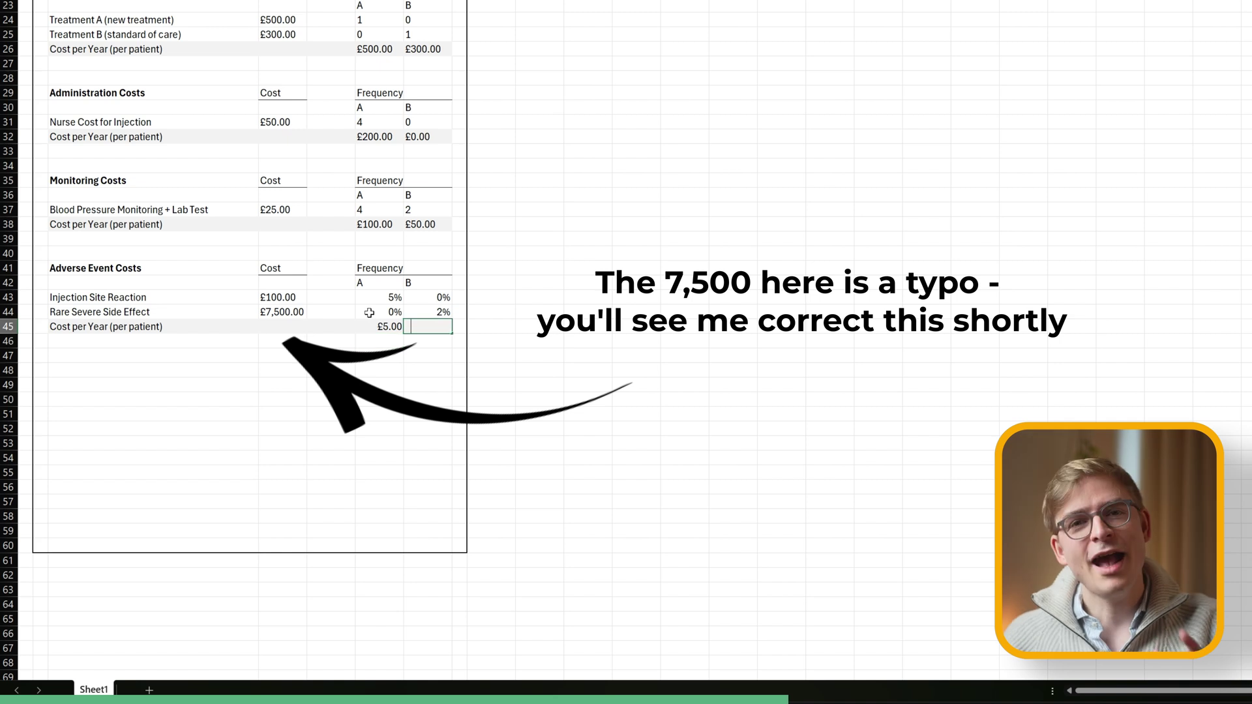
{"action": "type", "text": "="}
{"action": "left_click", "coordinate": [300, 311]}
{"action": "type", "text": "*"}
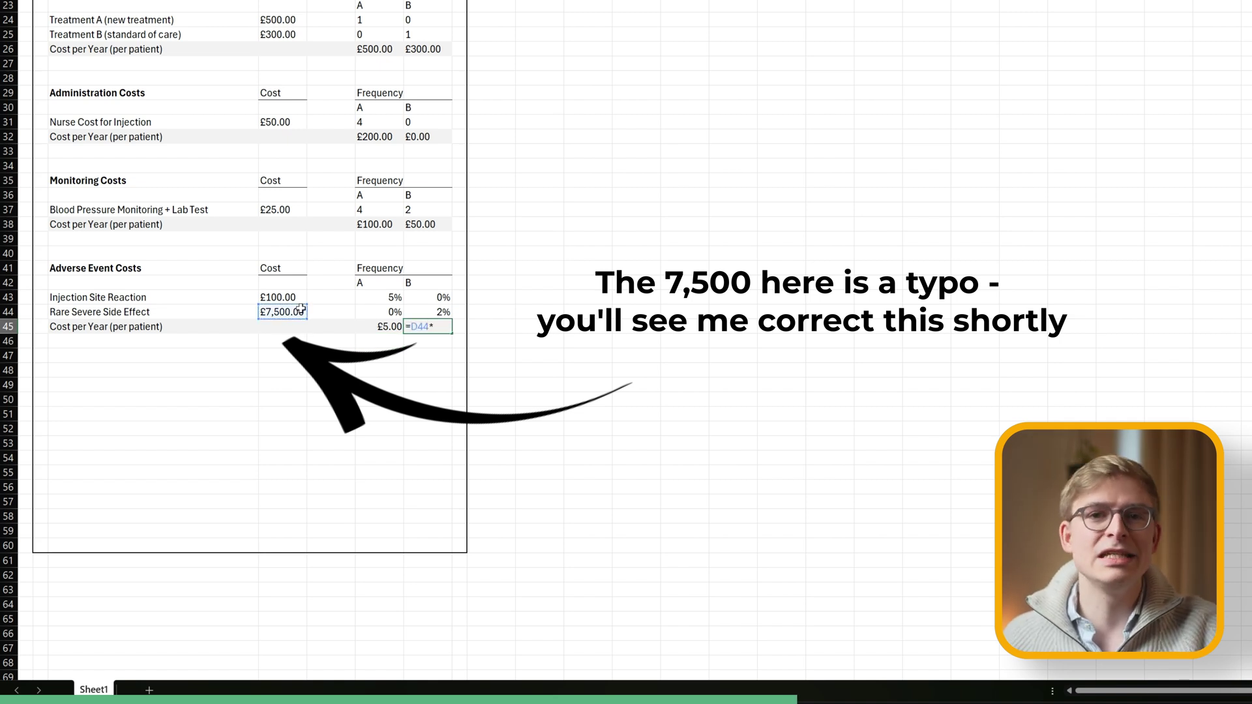
{"action": "left_click", "coordinate": [433, 313]}
{"action": "key", "text": "ctrl+Return"}
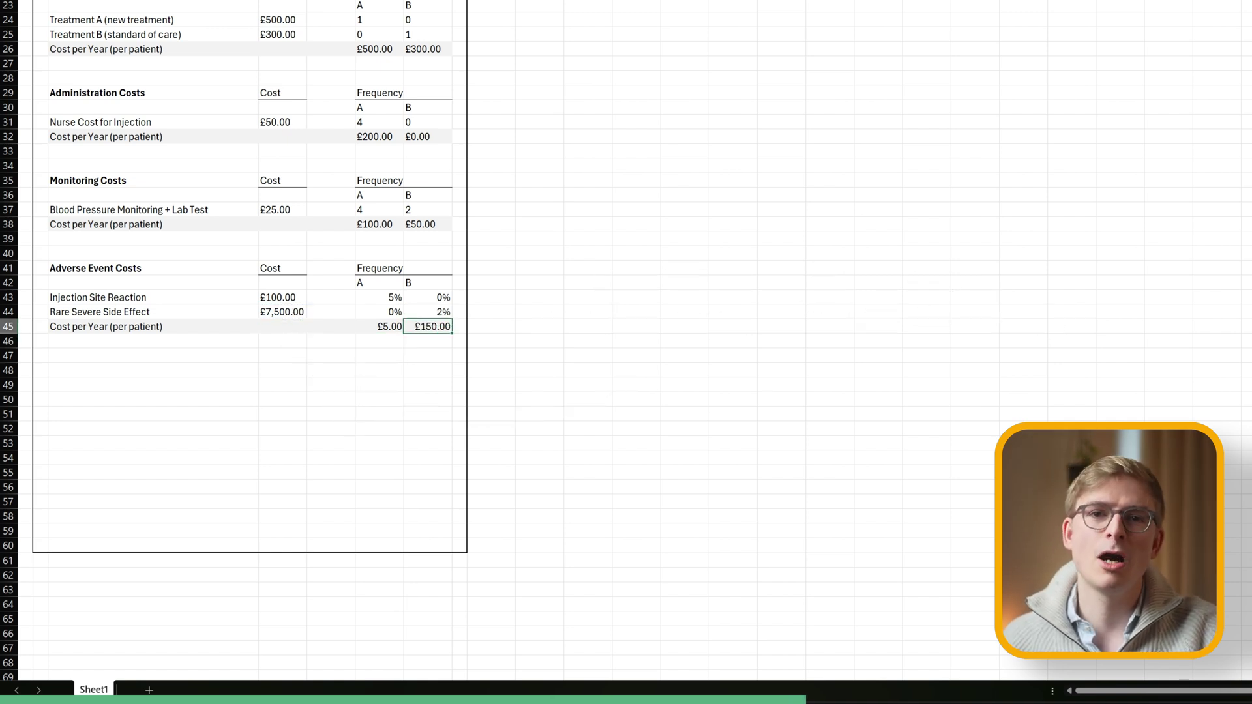
Correct the Rare Severe Side Effect cost from £7,500.00 to £3,000.00.
{"action": "double_click", "coordinate": [288, 313]}
{"action": "key", "text": "BackSpace"}
{"action": "key", "text": "BackSpace"}
{"action": "key", "text": "BackSpace"}
{"action": "key", "text": "BackSpace"}
{"action": "type", "text": "3000"}
{"action": "key", "text": "ctrl+Return"}
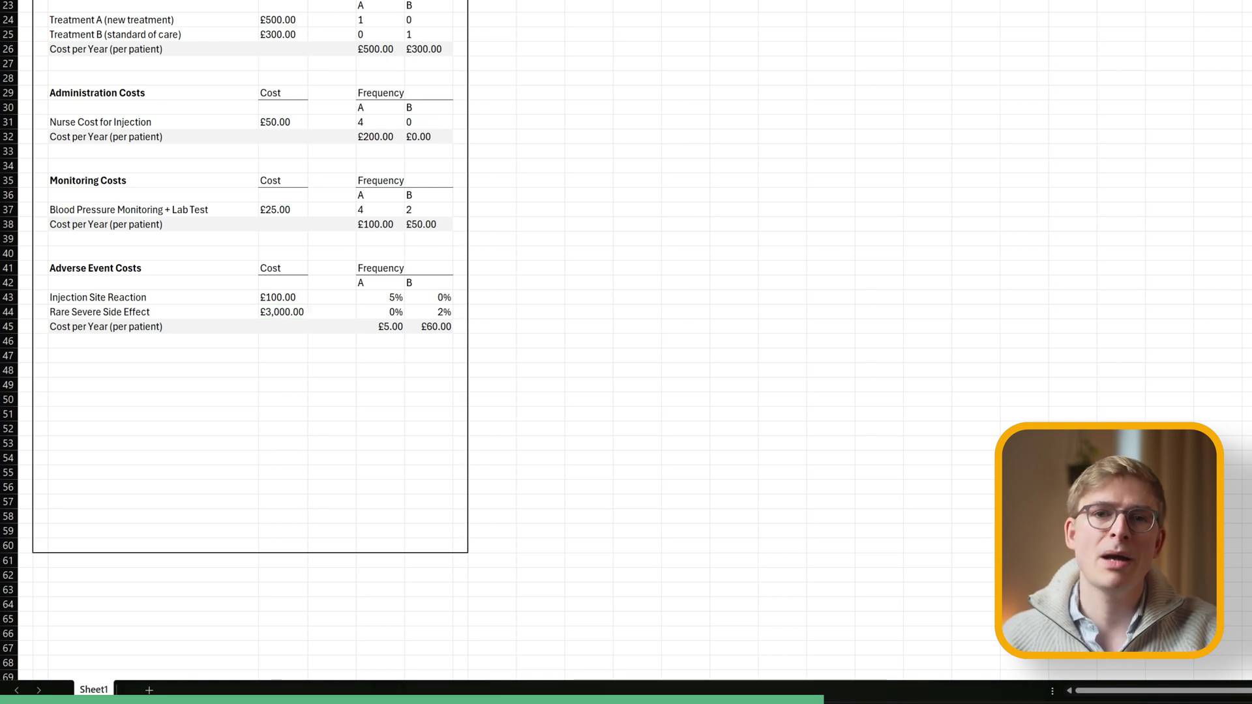
{"action": "left_click", "coordinate": [80, 358]}
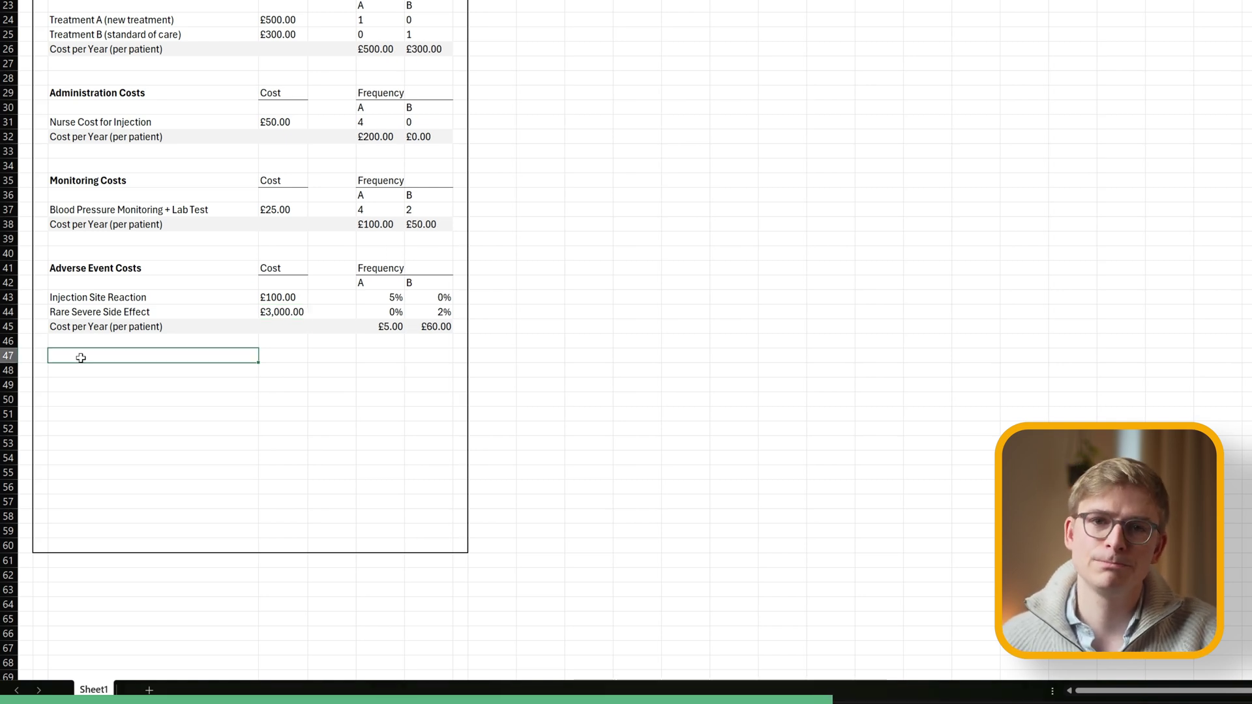
Paste the Treatment-Related Costs heading into B47 and rename it Condition-Related Costs.
{"action": "key", "text": "ctrl+v"}
{"action": "key", "text": "Down"}
{"action": "key", "text": "Up"}
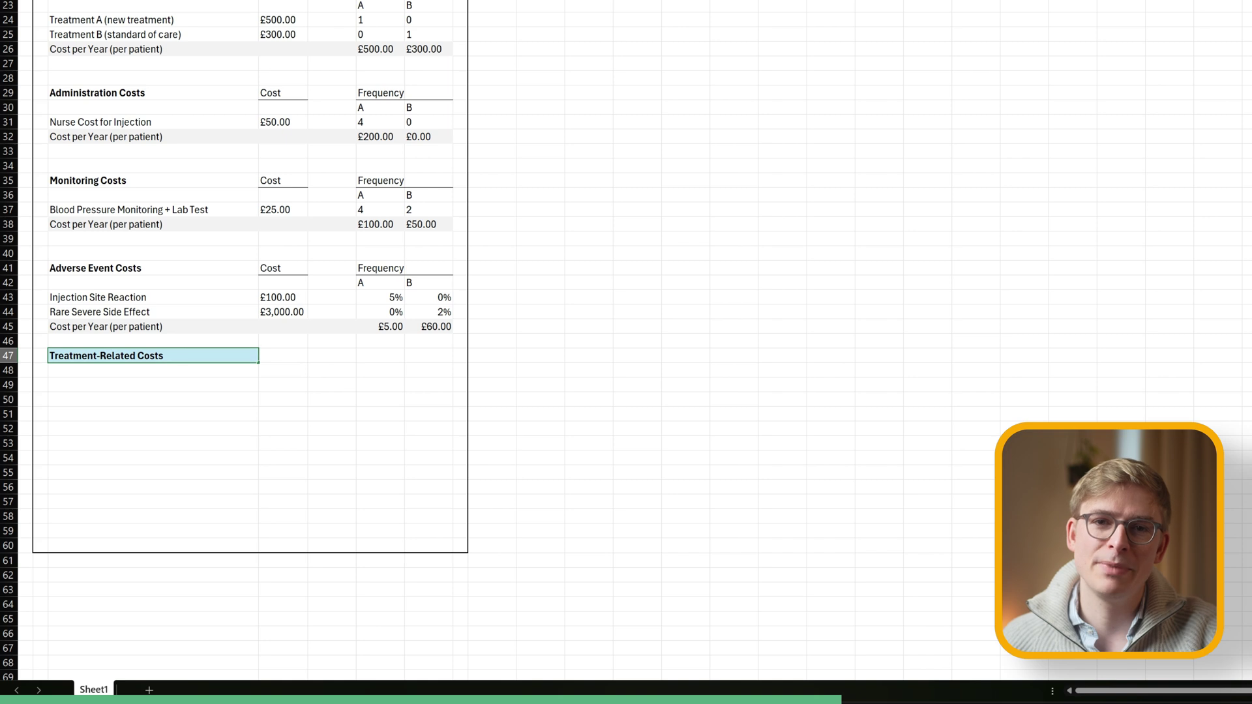
{"action": "double_click", "coordinate": [81, 355]}
{"action": "type", "text": "Condition"}
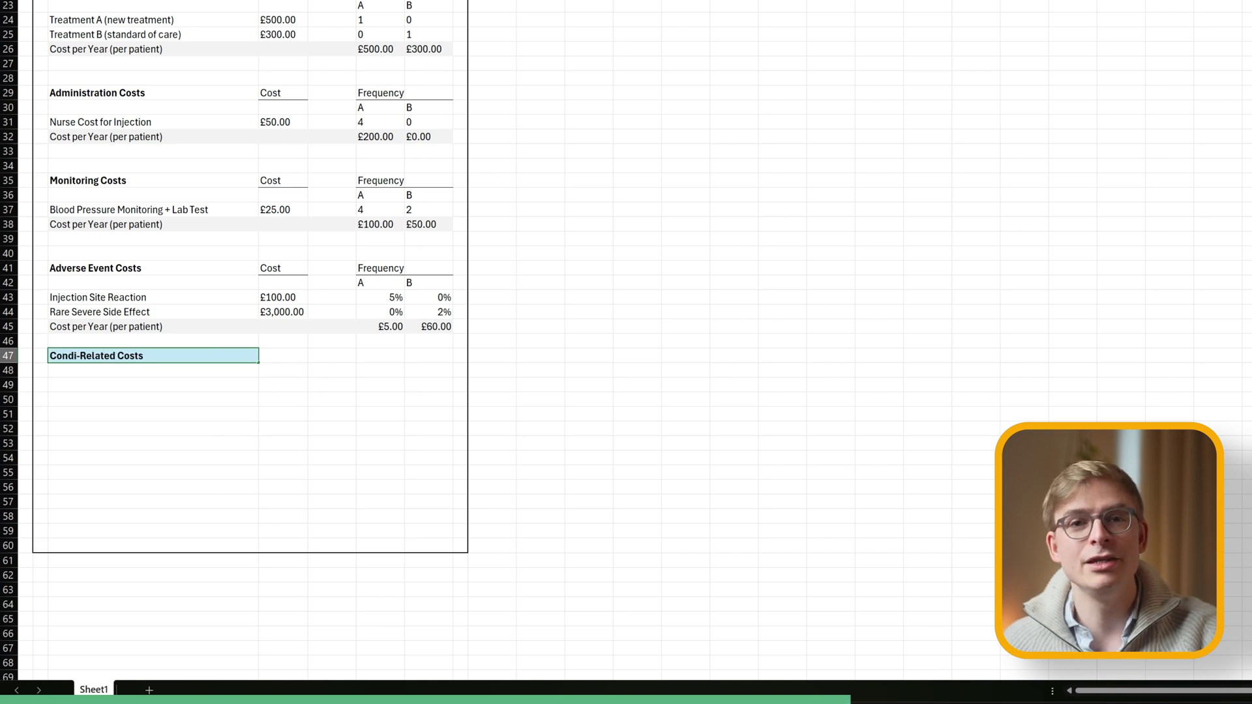
{"action": "key", "text": "Return"}
Fill the heading row B47:F47 light blue.
{"action": "key", "text": "Up"}
{"action": "key", "text": "shift+Right"}
{"action": "key", "text": "shift+Right"}
{"action": "key", "text": "shift+Right"}
{"action": "key", "text": "shift+Right"}
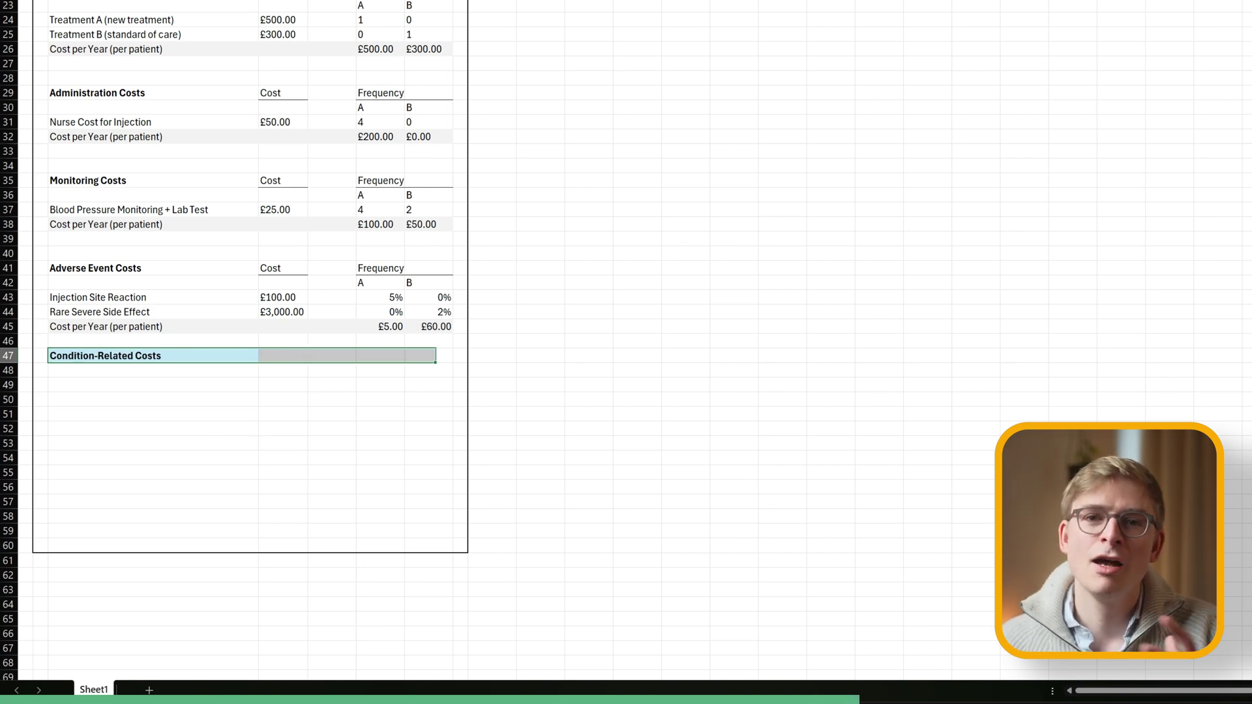
{"action": "key", "text": "alt+h"}
{"action": "key", "text": "h"}
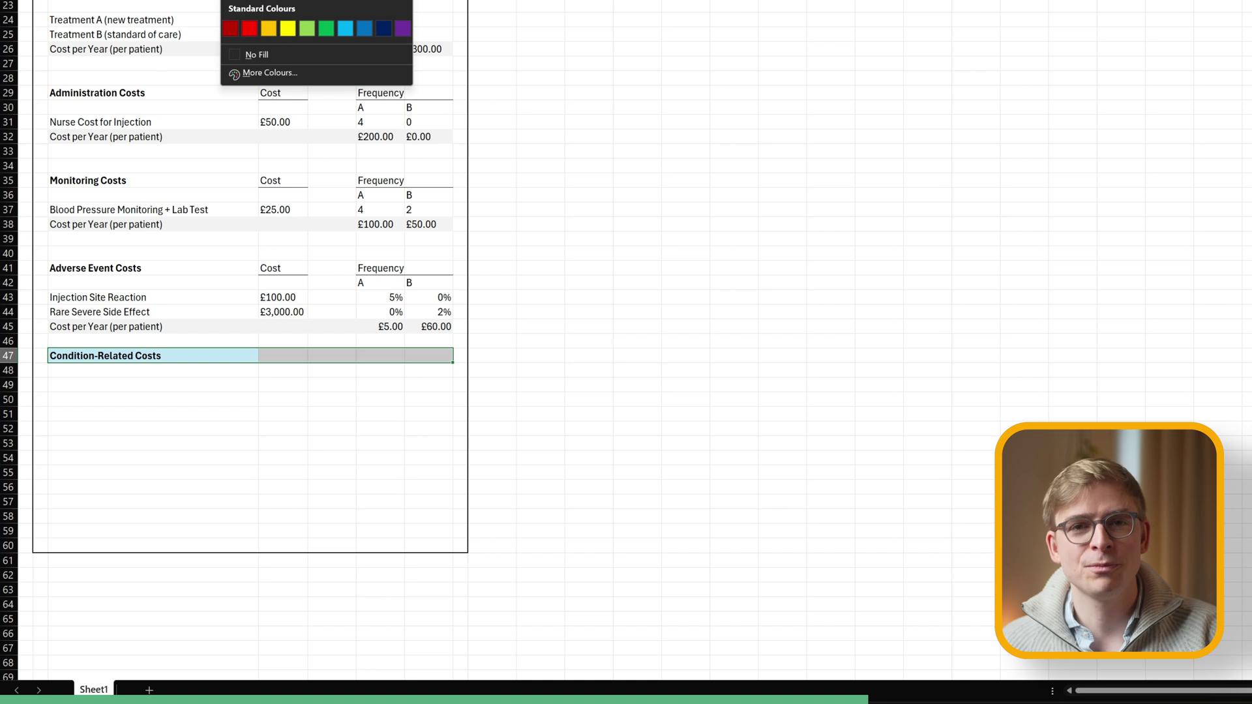
{"action": "key", "text": "Return"}
{"action": "left_click", "coordinate": [314, 428]}
Enter the Hospitalisation Costs label in B49 under the new heading.
{"action": "left_click", "coordinate": [175, 370]}
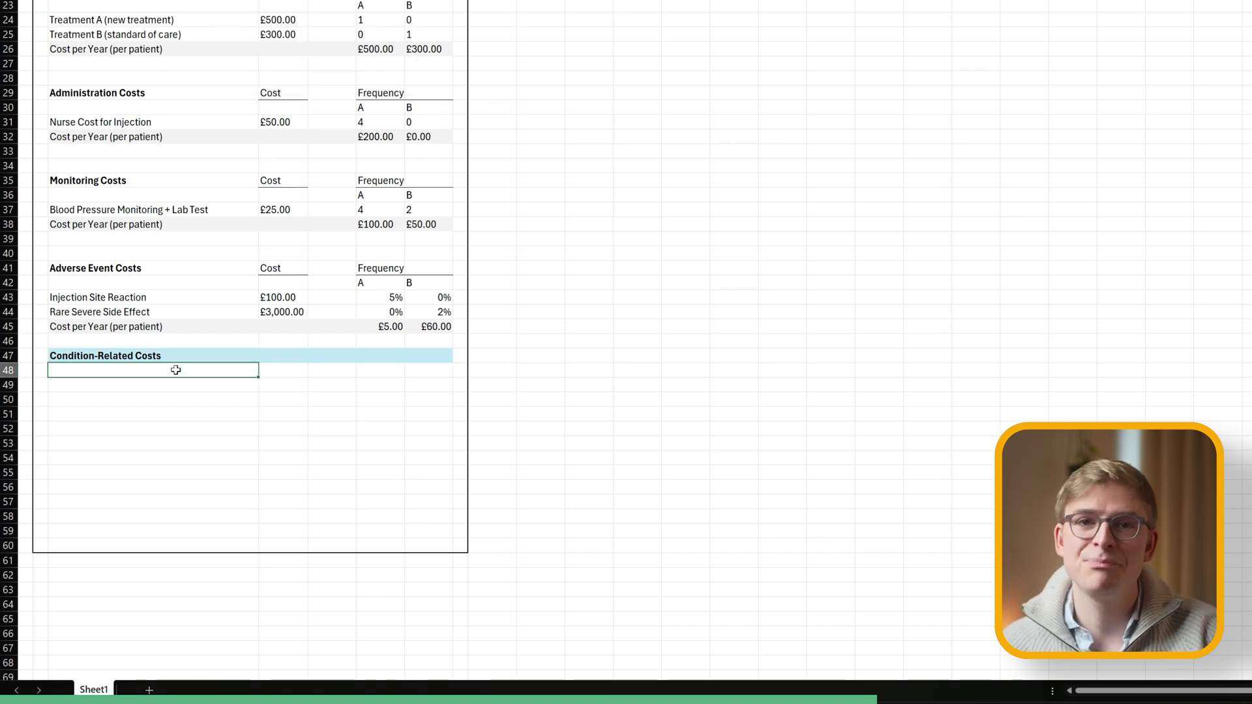
{"action": "key", "text": "Down"}
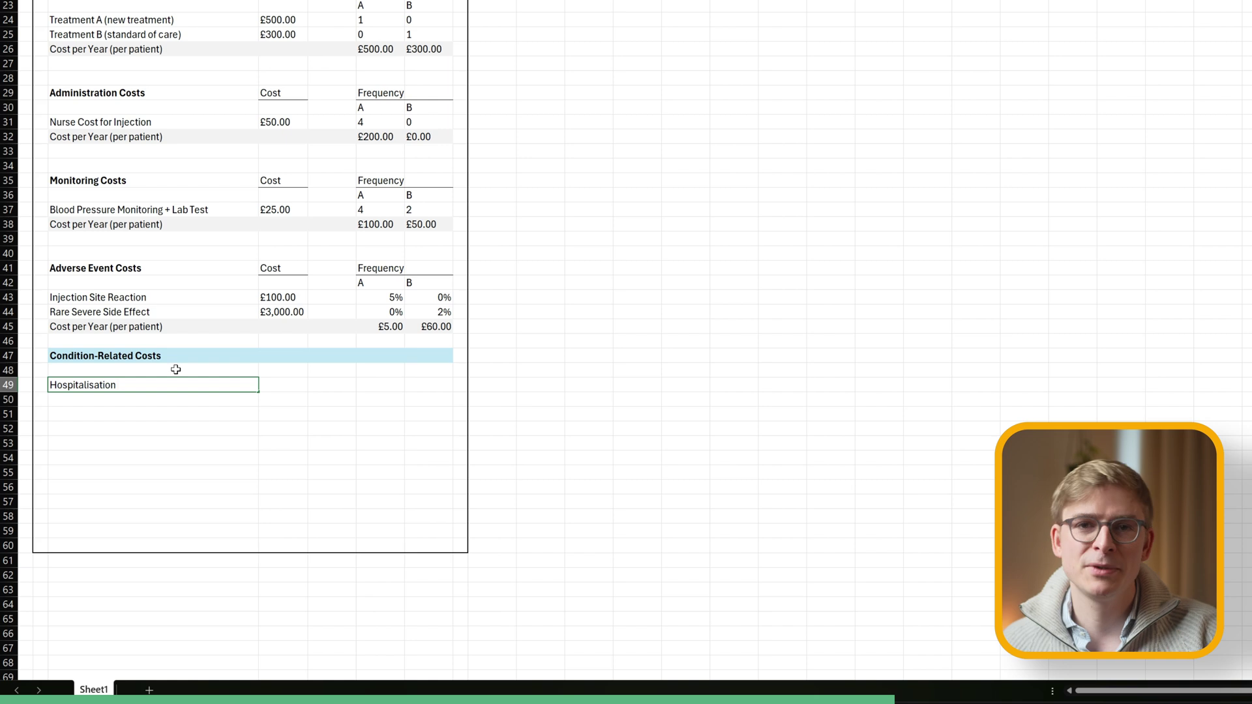
{"action": "key", "text": "Return"}
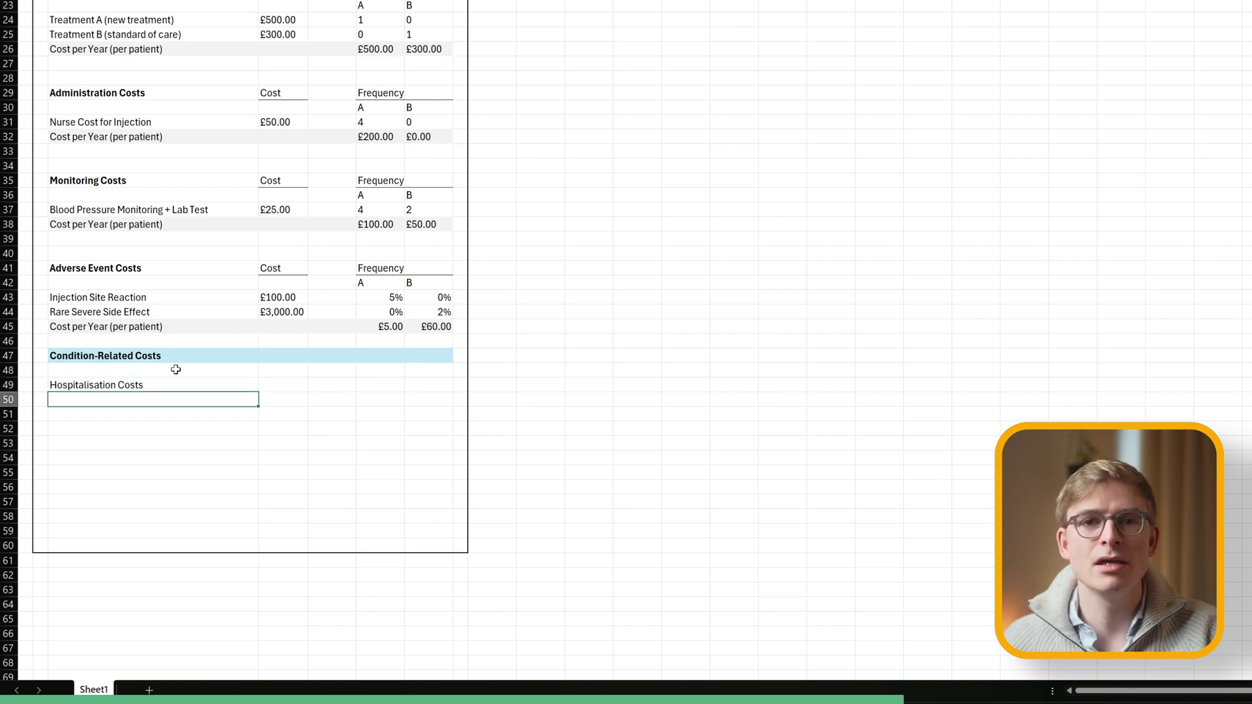
{"action": "left_click_drag", "start_coordinate": [280, 269], "coordinate": [434, 282]}
Copy the Cost and Frequency headers beside the Hospitalisation Costs label.
{"action": "key", "text": "ctrl+c"}
{"action": "left_click", "coordinate": [282, 385]}
{"action": "key", "text": "ctrl+v"}
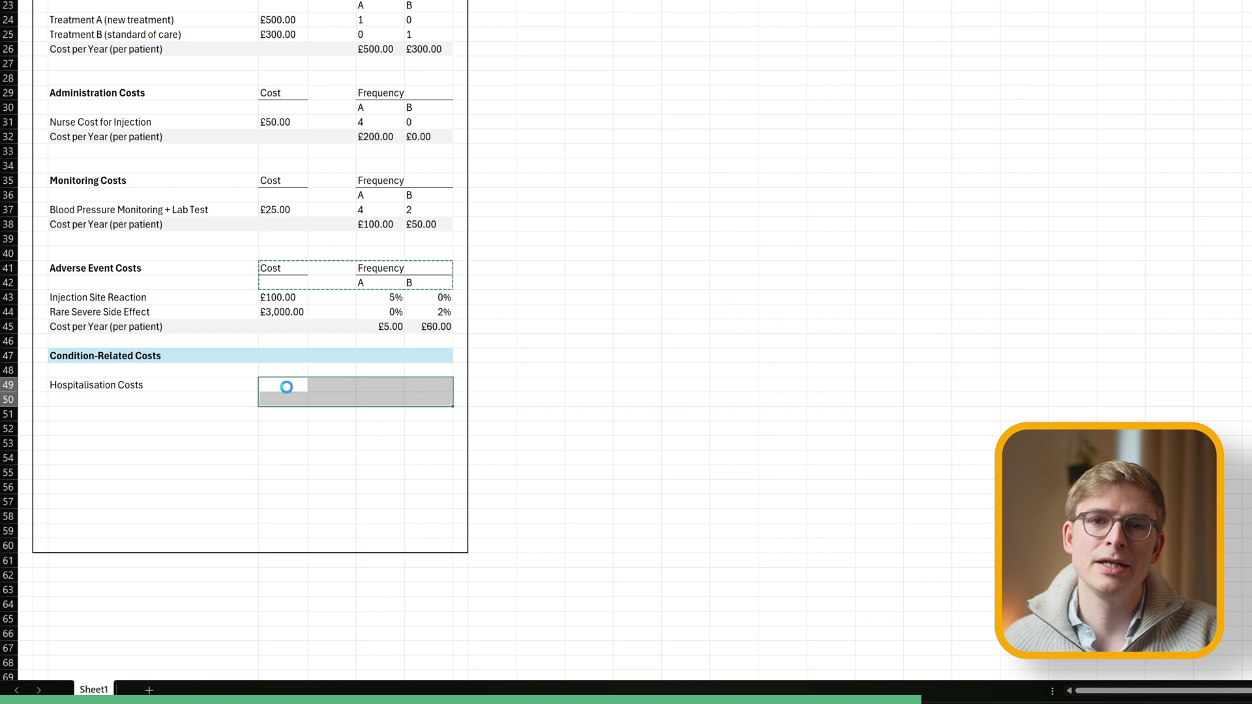
{"action": "key", "text": "Return"}
{"action": "key", "text": "Down"}
{"action": "key", "text": "Left"}
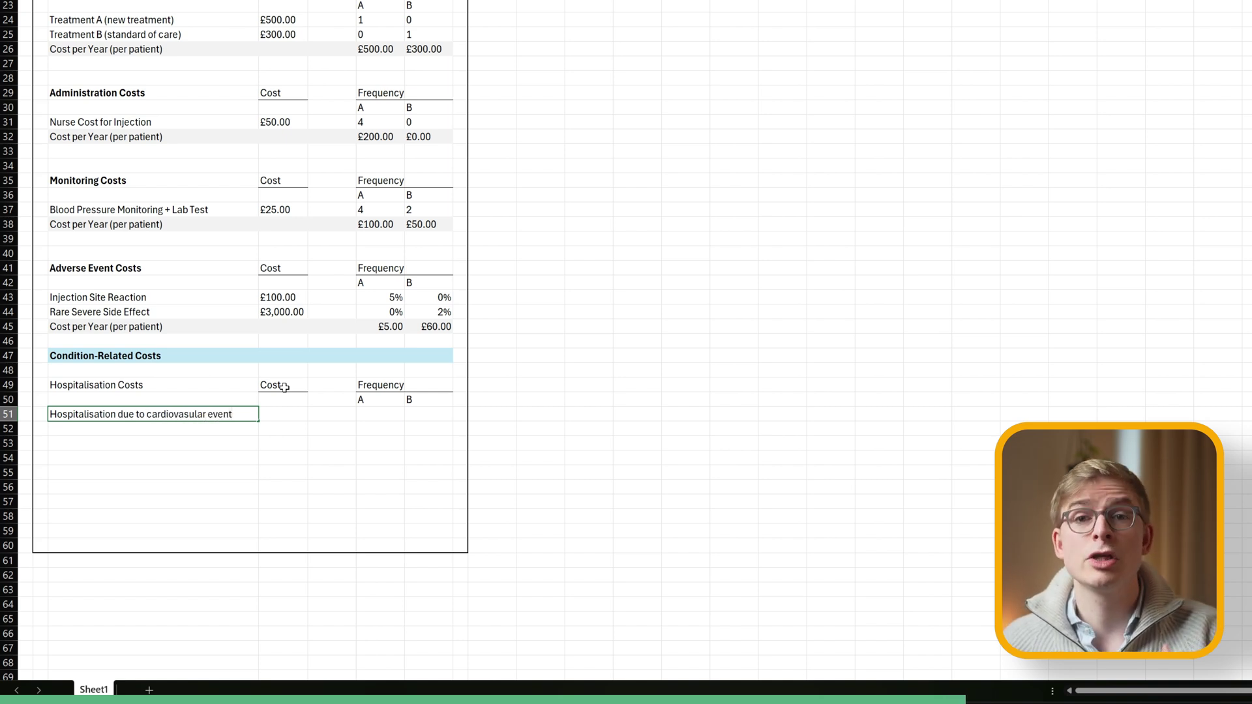
Add the cardiovascular event row with a £7,500.00 currency-formatted cost.
{"action": "key", "text": "Return"}
{"action": "left_click", "coordinate": [218, 411]}
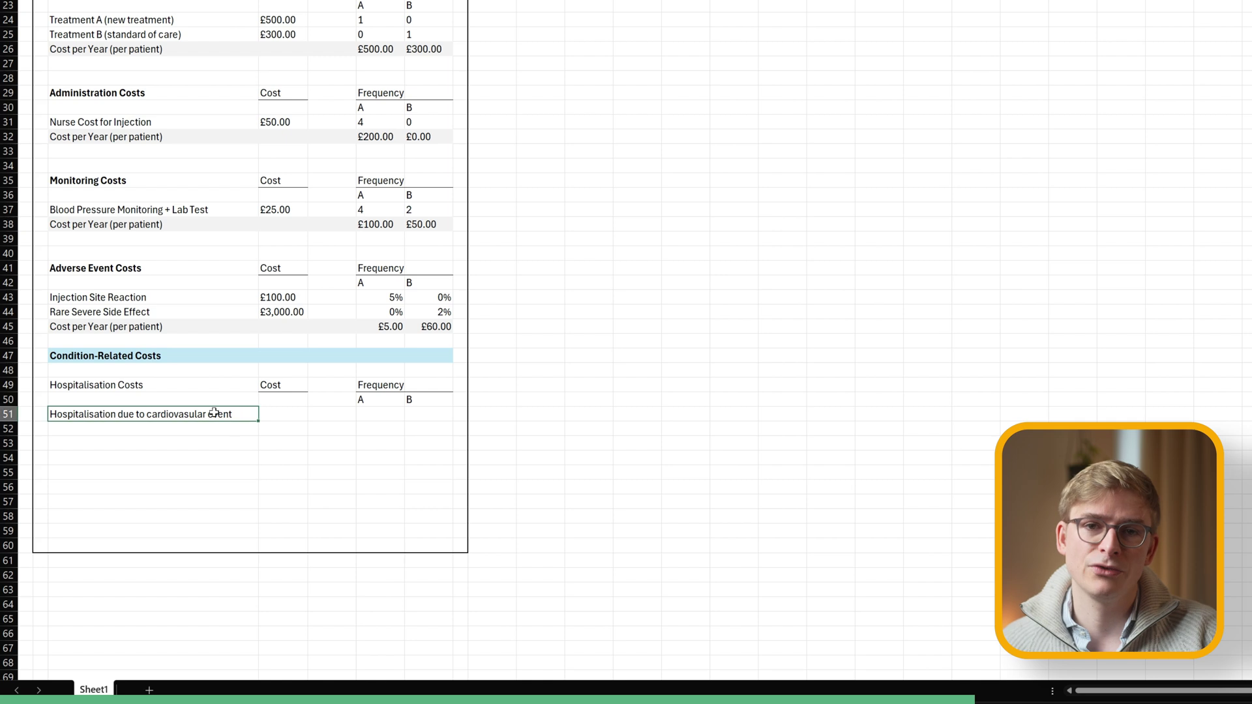
{"action": "left_click", "coordinate": [277, 416]}
{"action": "type", "text": "7500"}
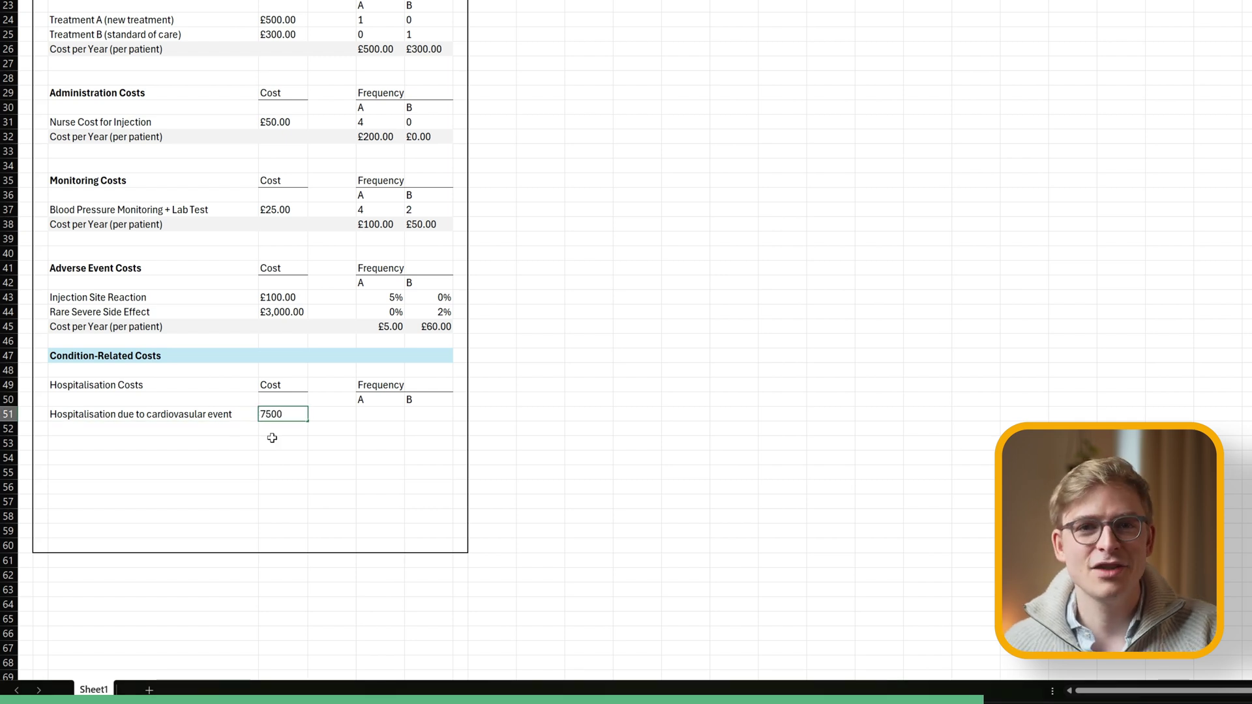
{"action": "key", "text": "Return"}
{"action": "key", "text": "ctrl+Up"}
{"action": "key", "text": "ctrl+Up"}
{"action": "key", "text": "ctrl+Up"}
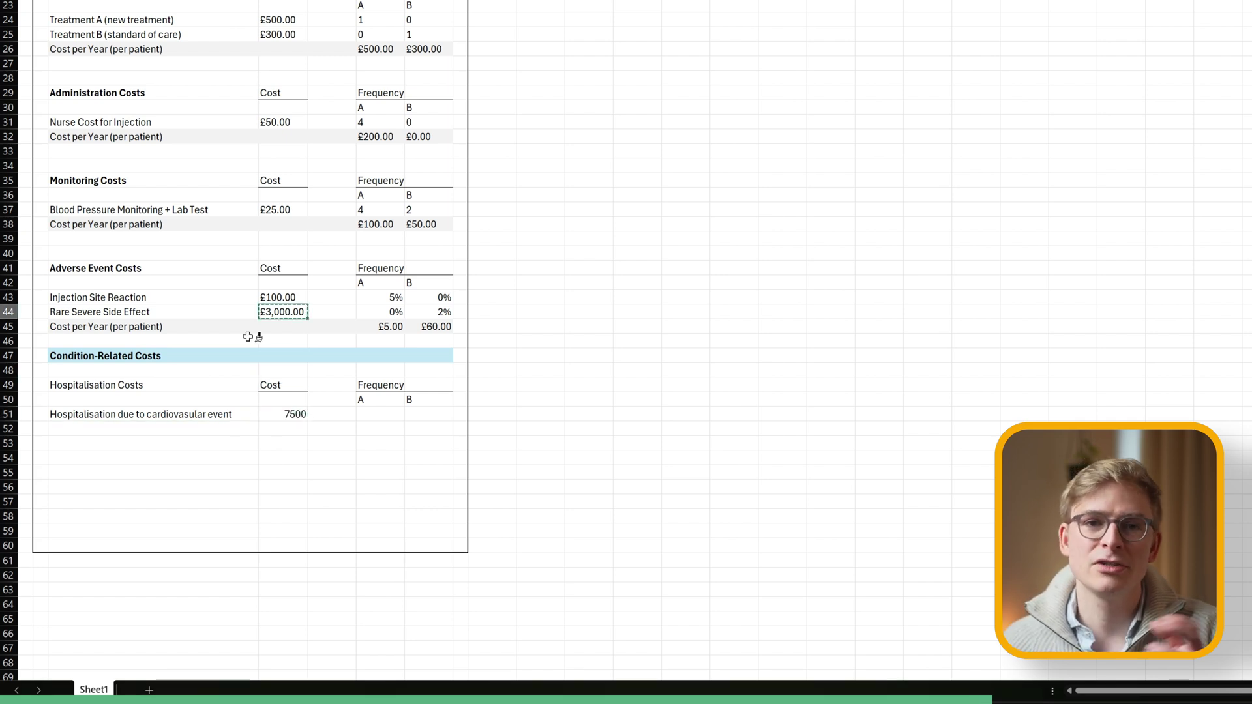
{"action": "left_click", "coordinate": [291, 414]}
Set the cardiovascular event frequencies to 0% for A and 1% for B.
{"action": "key", "text": "Right"}
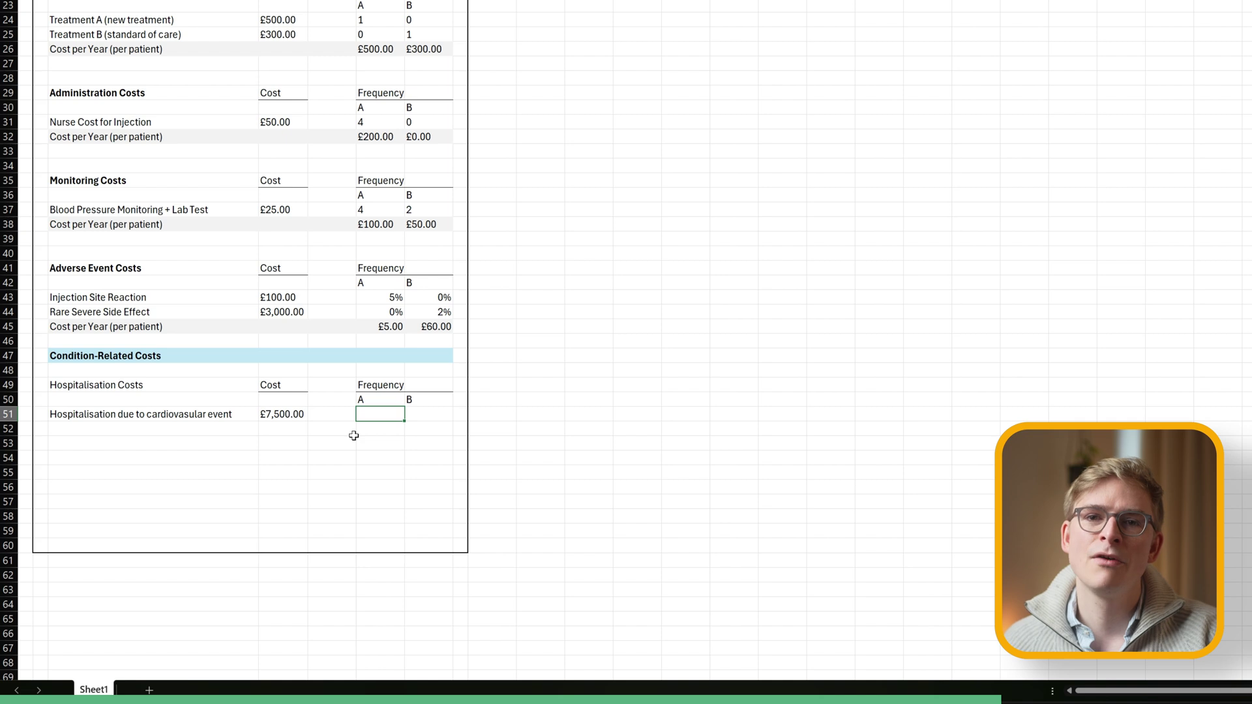
{"action": "key", "text": "shift+Right"}
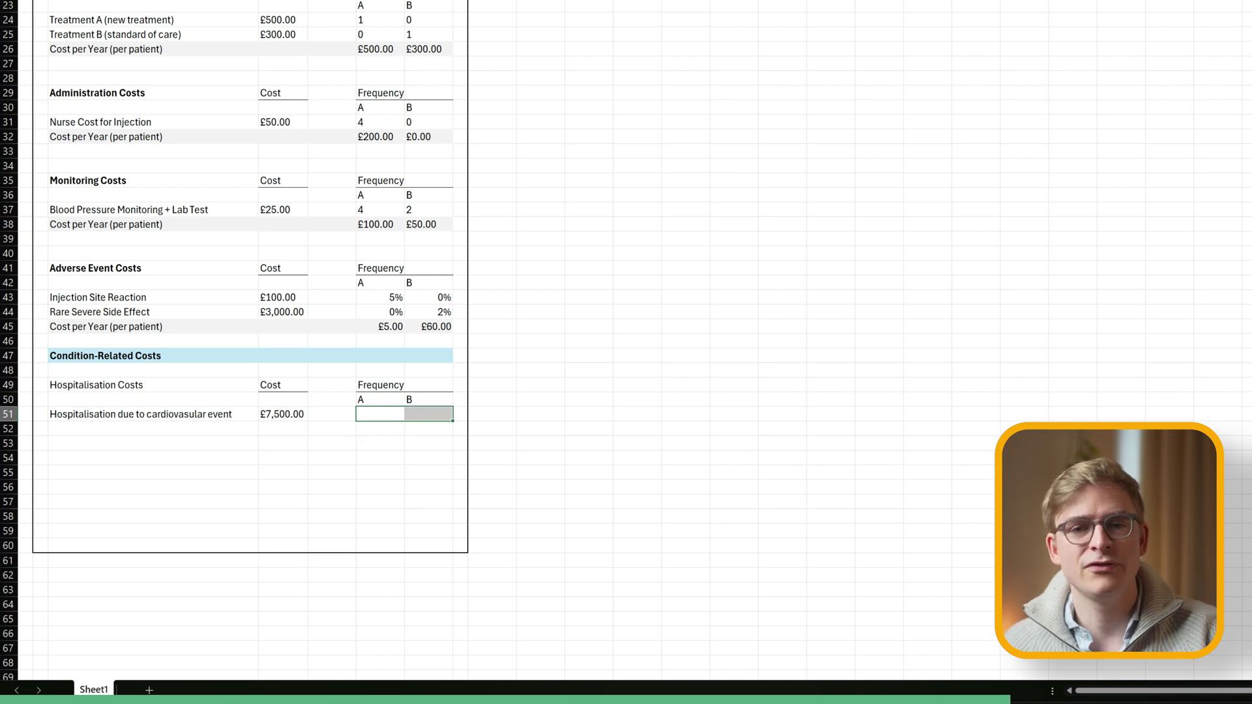
{"action": "key", "text": "shift+Left"}
{"action": "type", "text": "0"}
{"action": "key", "text": "Tab"}
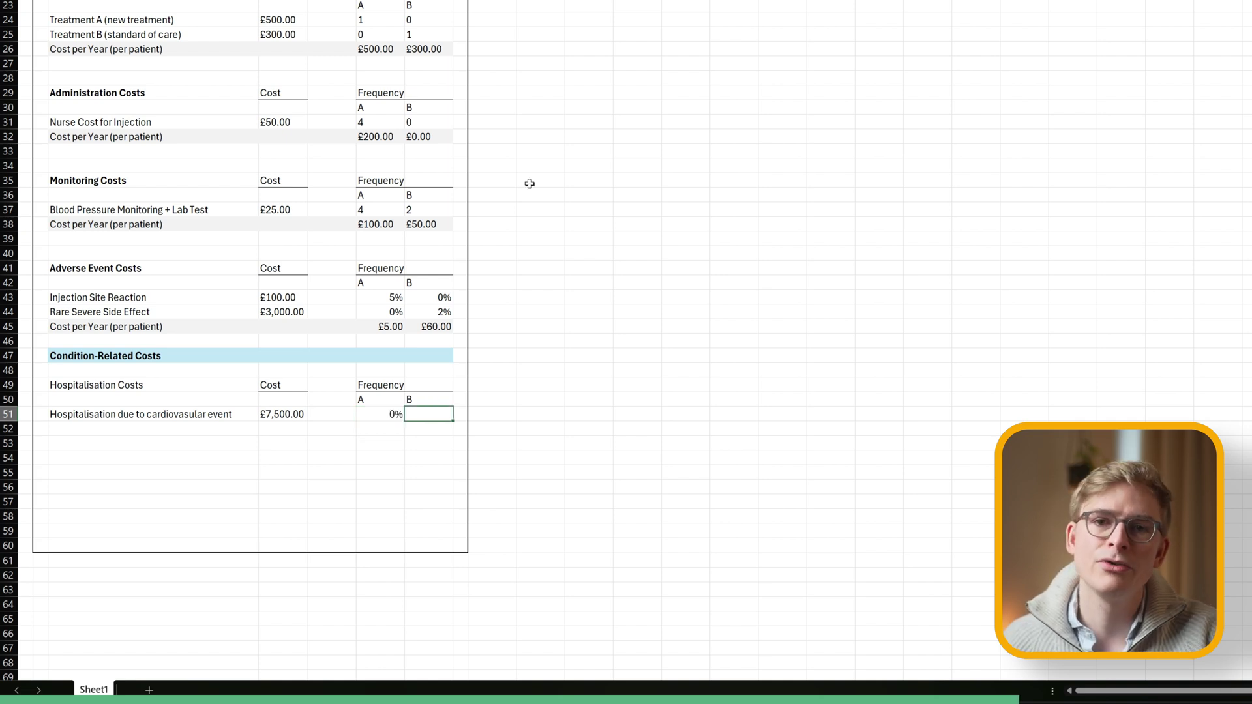
{"action": "type", "text": "1"}
{"action": "key", "text": "Return"}
{"action": "key", "text": "Left"}
{"action": "key", "text": "Left"}
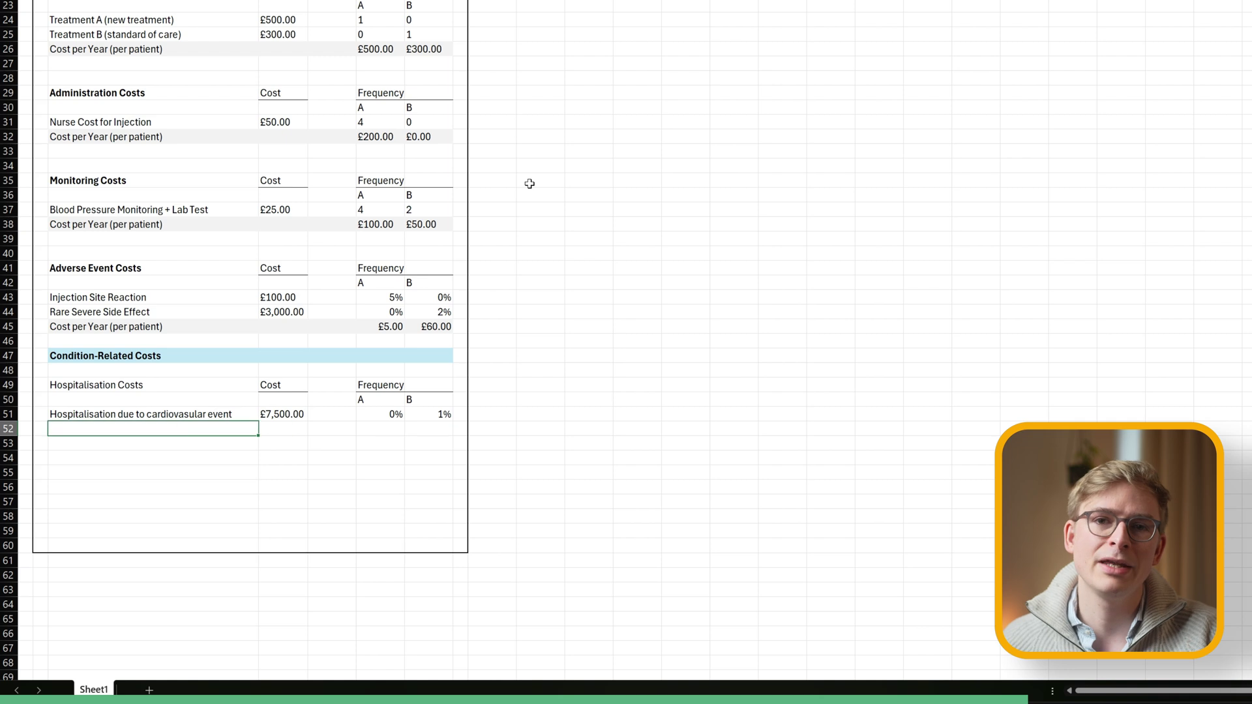
Add a grey-shaded Cost per Year (per patient) row below the cardiovascular event.
{"action": "left_click", "coordinate": [106, 326]}
{"action": "key", "text": "ctrl+c"}
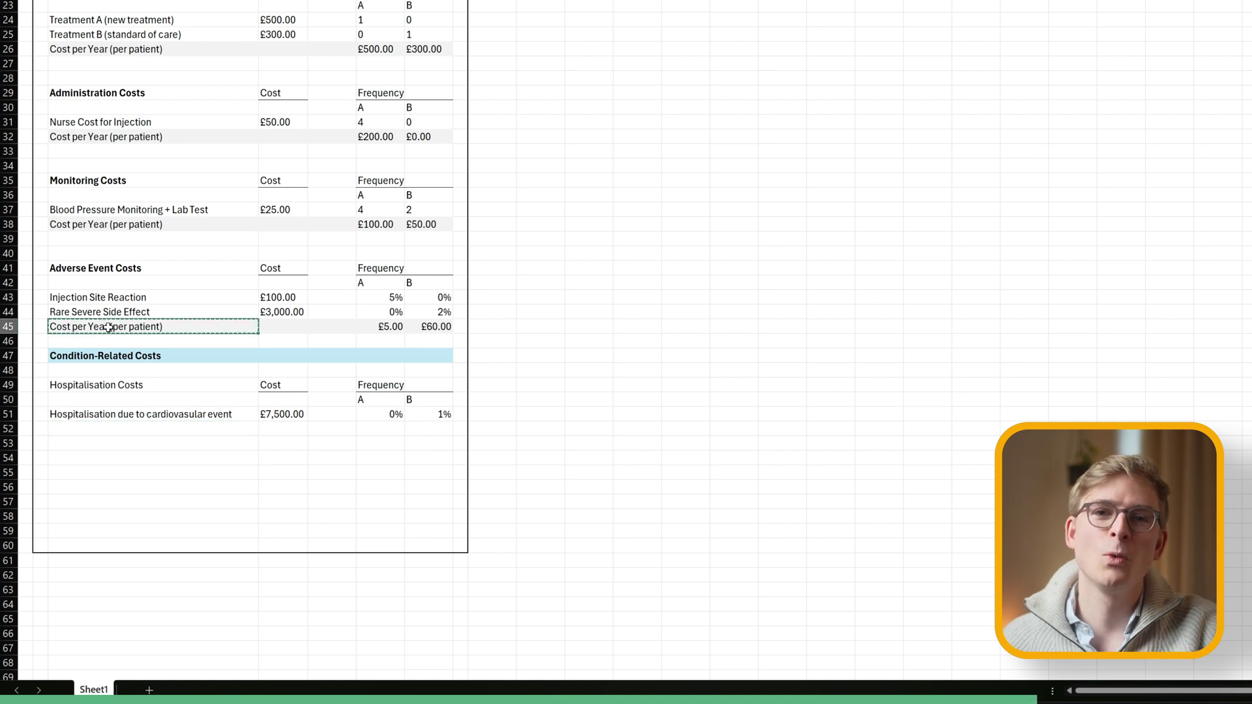
{"action": "left_click", "coordinate": [128, 428]}
{"action": "key", "text": "ctrl+v"}
{"action": "key", "text": "Right"}
{"action": "key", "text": "Right"}
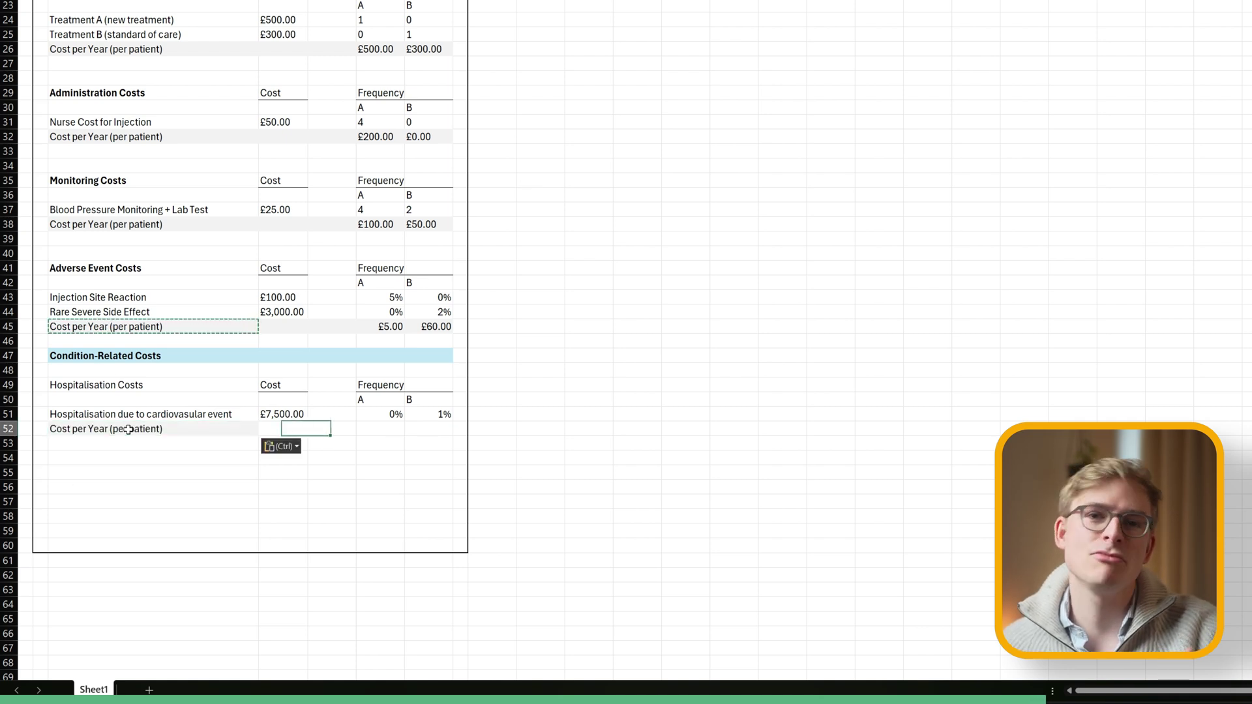
{"action": "key", "text": "Left"}
{"action": "key", "text": "shift+Right"}
{"action": "key", "text": "shift+Right"}
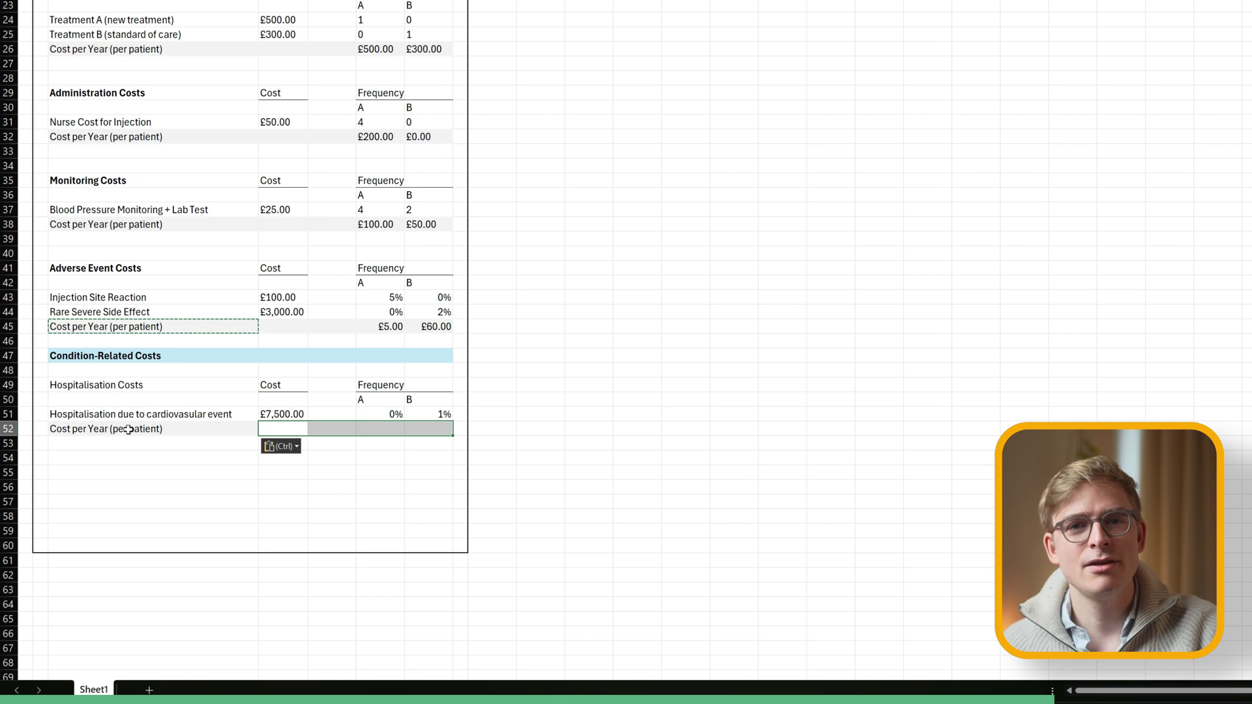
{"action": "key", "text": "alt+h"}
{"action": "key", "text": "h"}
{"action": "key", "text": "Return"}
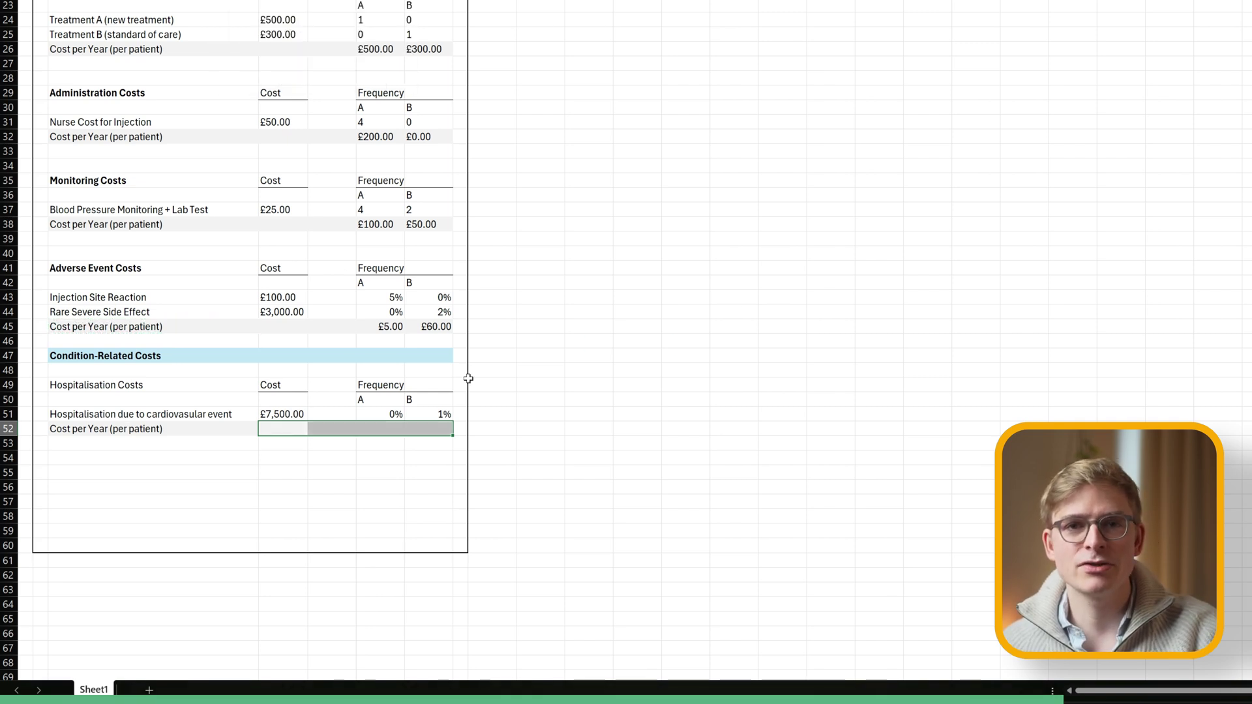
{"action": "left_click", "coordinate": [734, 311]}
Enter cost×frequency formulas giving £0.00 for A and £75.00 for B per year.
{"action": "left_click", "coordinate": [154, 444]}
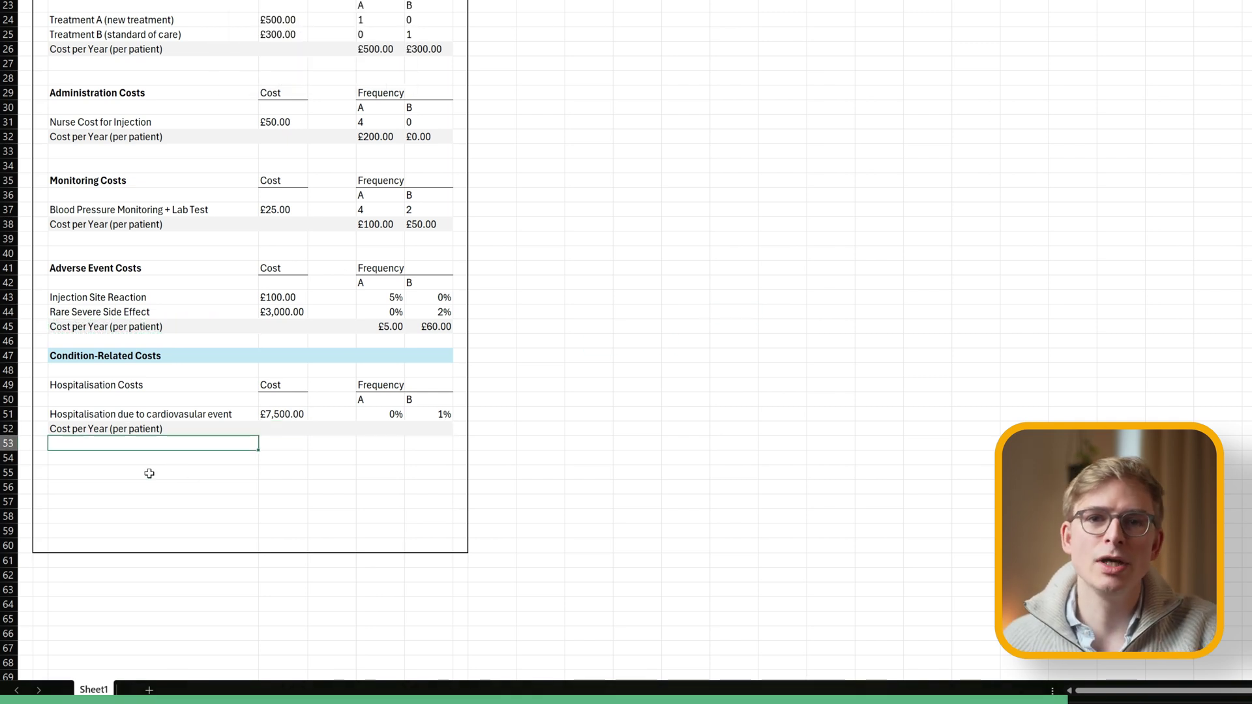
{"action": "left_click", "coordinate": [374, 426]}
{"action": "type", "text": "="}
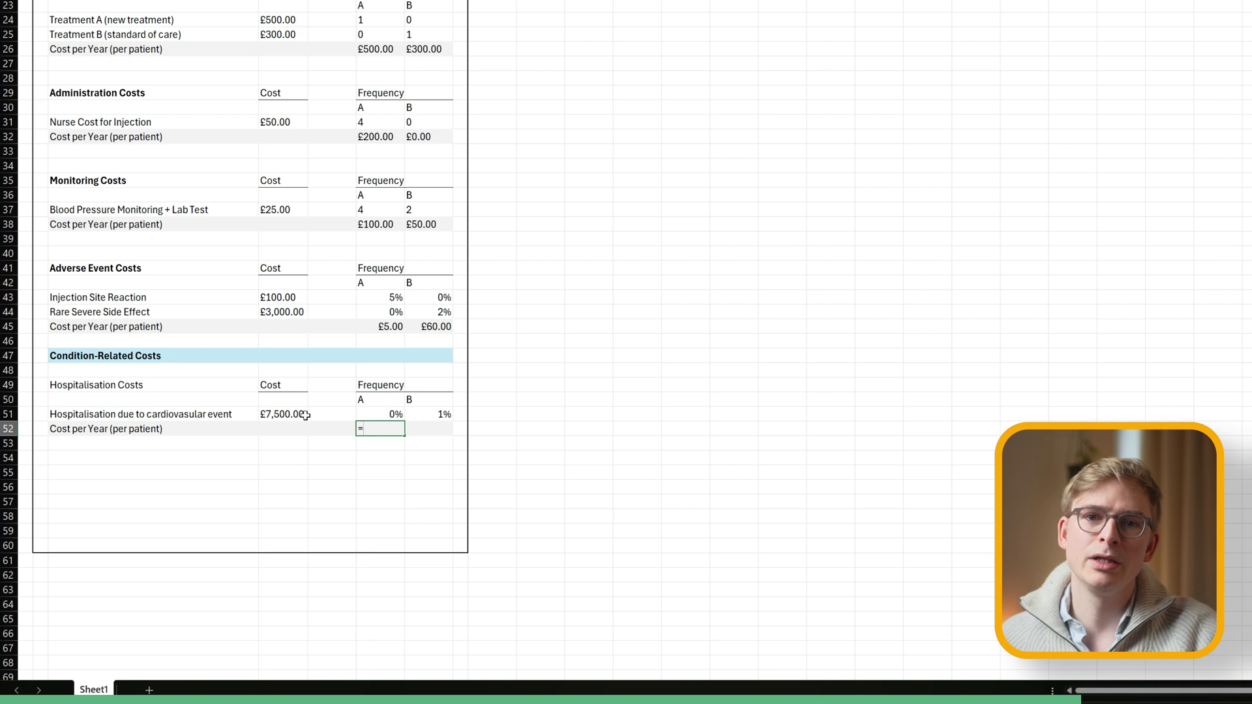
{"action": "left_click", "coordinate": [301, 413]}
{"action": "type", "text": "*"}
{"action": "left_click", "coordinate": [384, 413]}
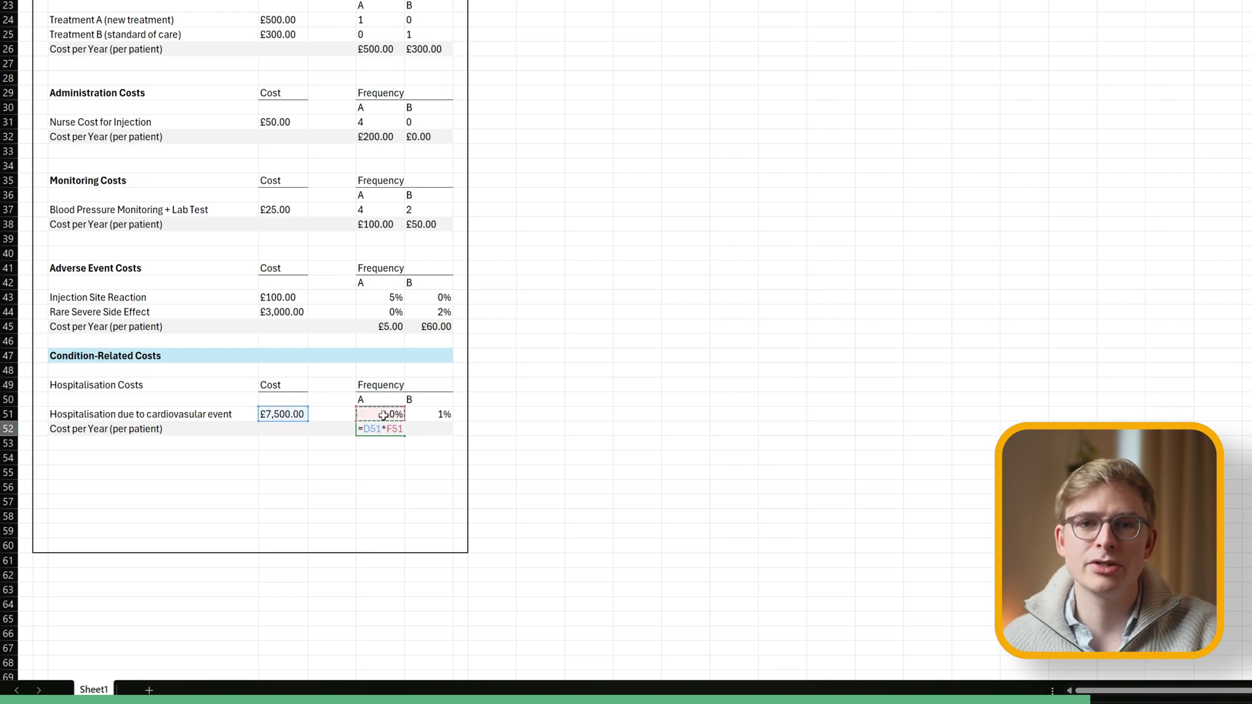
{"action": "key", "text": "Tab"}
{"action": "type", "text": "="}
{"action": "left_click", "coordinate": [265, 416]}
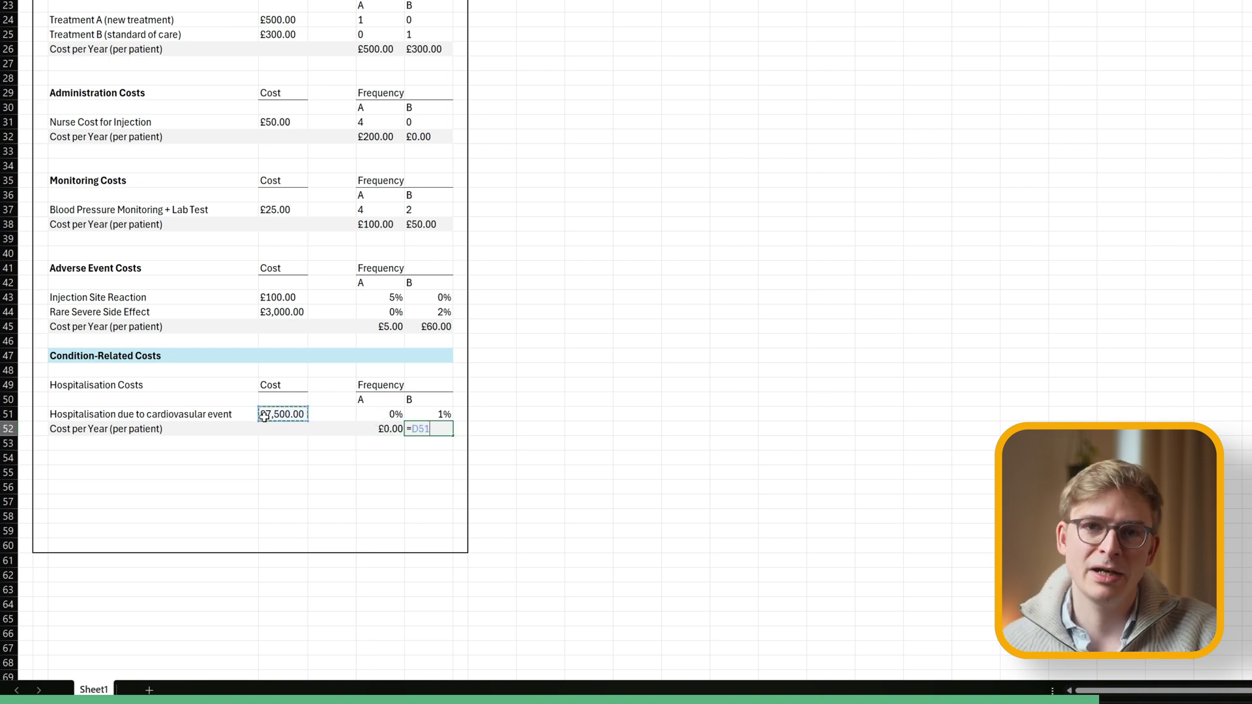
{"action": "type", "text": "*"}
{"action": "left_click", "coordinate": [443, 414]}
{"action": "key", "text": "Return"}
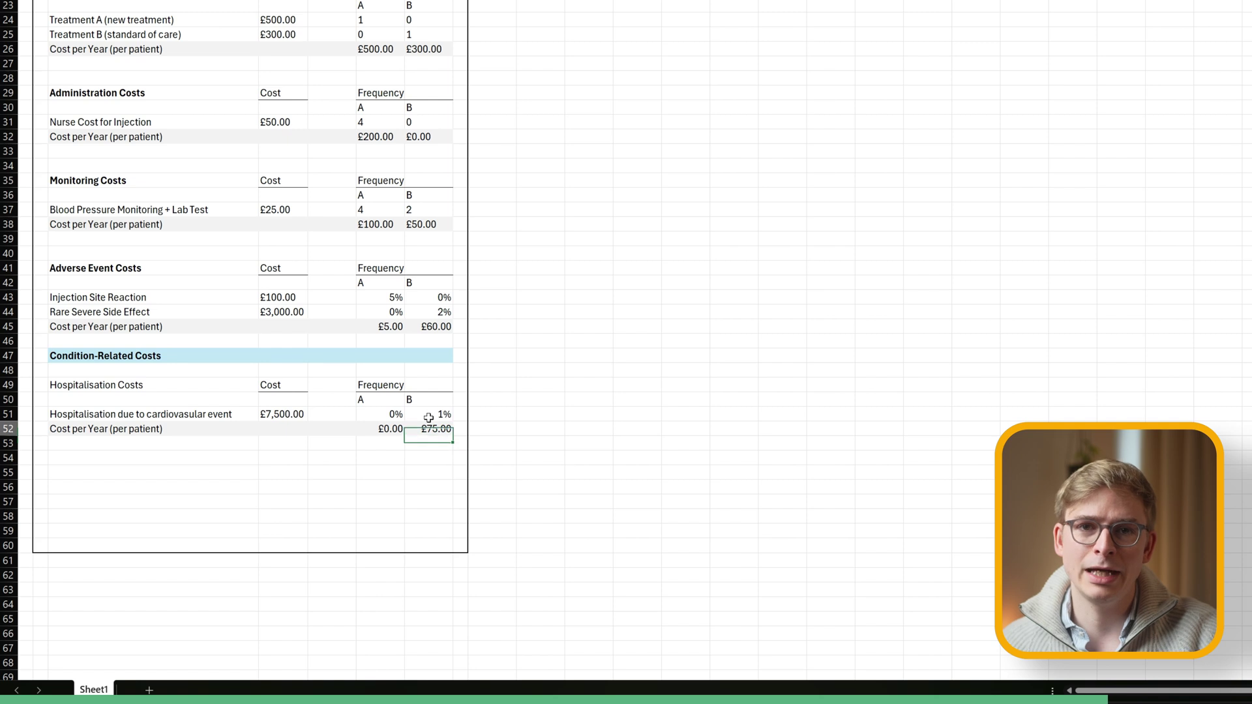
{"action": "key", "text": "Up"}
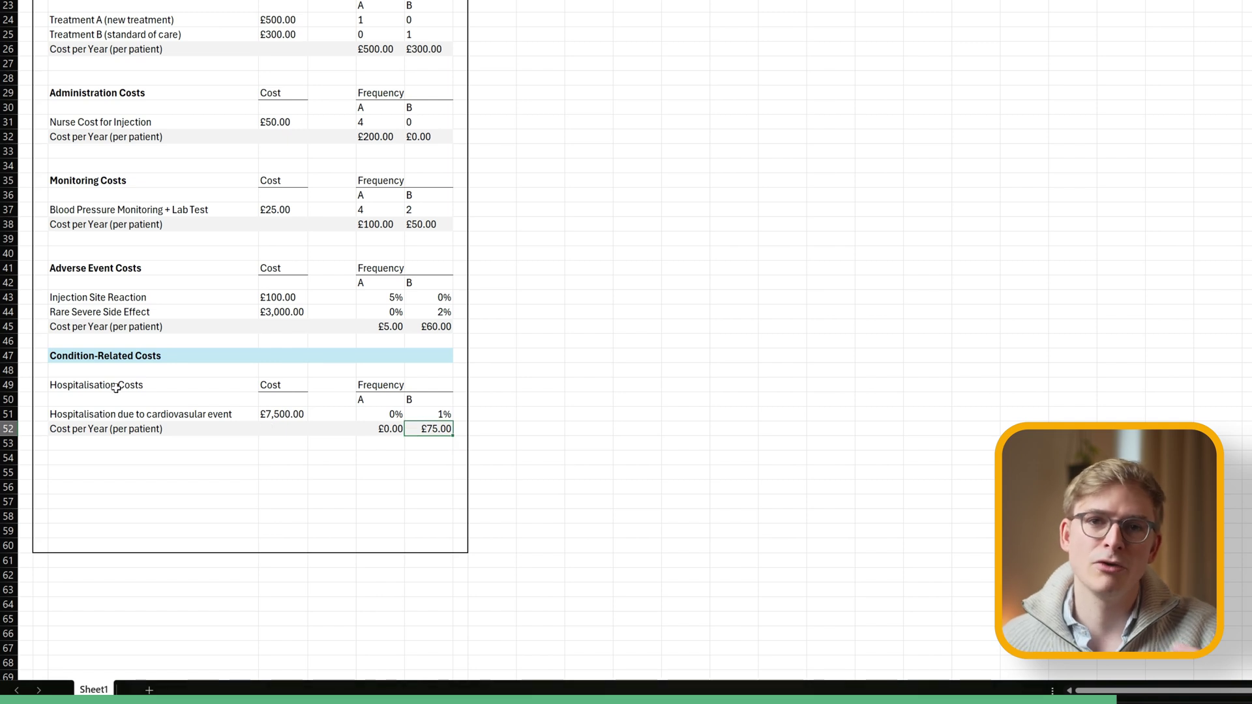
Bold the Hospitalisation Costs label and the next group's label cell.
{"action": "left_click", "coordinate": [154, 384]}
{"action": "key", "text": "ctrl+b"}
{"action": "key", "text": "Down"}
{"action": "key", "text": "Down"}
{"action": "key", "text": "Down"}
{"action": "key", "text": "Down"}
{"action": "key", "text": "Down"}
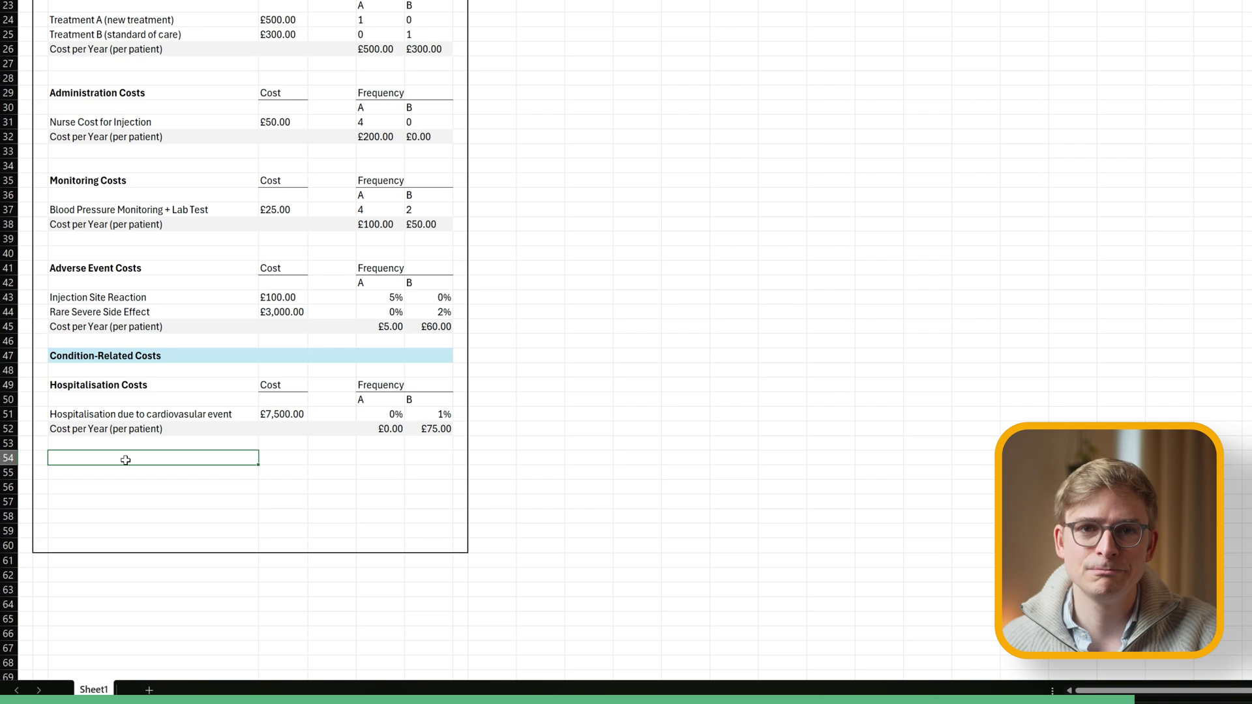
{"action": "key", "text": "ctrl+b"}
Label the Outpatient Visits group and paste the Cost/Frequency headers into rows 54–55.
{"action": "type", "text": "Outpatient Visits"}
{"action": "left_click", "coordinate": [267, 379]}
{"action": "key", "text": "shift+Right"}
{"action": "key", "text": "shift+Right"}
{"action": "key", "text": "shift+Right"}
{"action": "key", "text": "shift+Down"}
{"action": "key", "text": "ctrl+c"}
{"action": "left_click", "coordinate": [267, 458]}
{"action": "key", "text": "ctrl+v"}
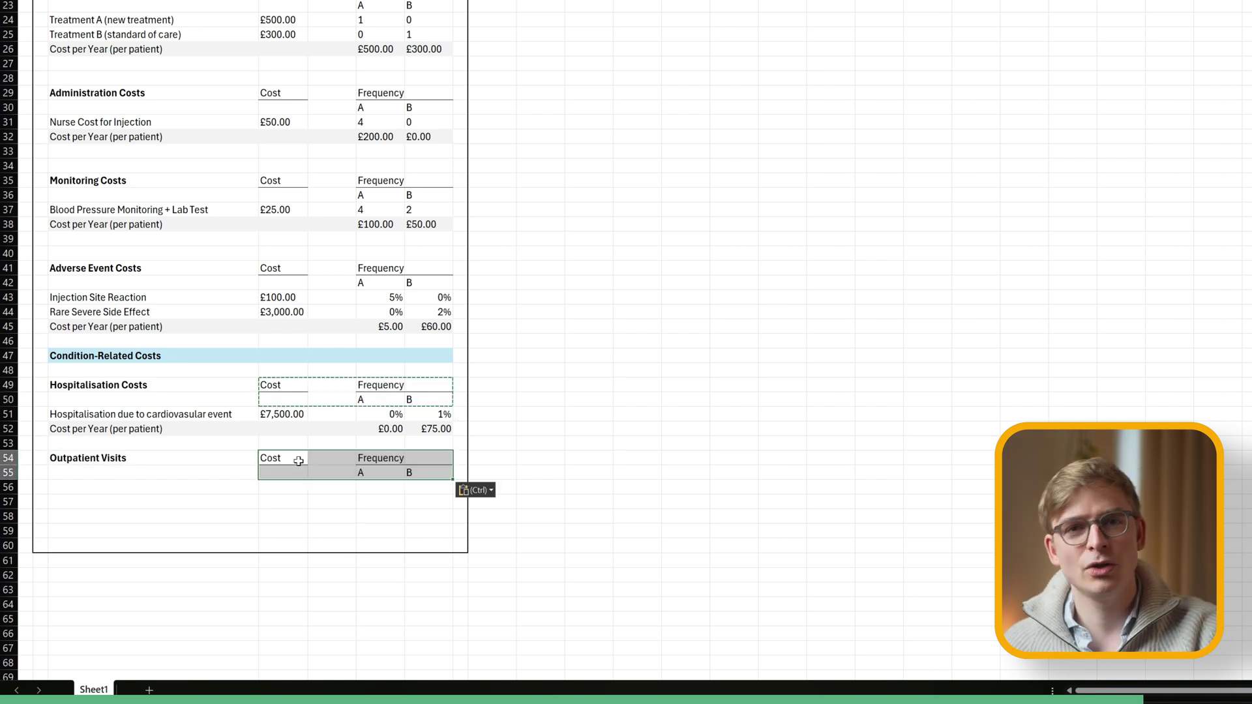
{"action": "key", "text": "Down"}
{"action": "key", "text": "Down"}
{"action": "key", "text": "Left"}
Enter the Endocrinologist OP visit at £175.00 with frequency 1 for A and B.
{"action": "type", "text": "Endocrinologist OP visit"}
{"action": "key", "text": "Tab"}
{"action": "key", "text": "Tab"}
{"action": "key", "text": "Tab"}
{"action": "type", "text": "1"}
{"action": "key", "text": "Tab"}
{"action": "type", "text": "1"}
{"action": "key", "text": "Left"}
{"action": "key", "text": "Left"}
{"action": "key", "text": "Left"}
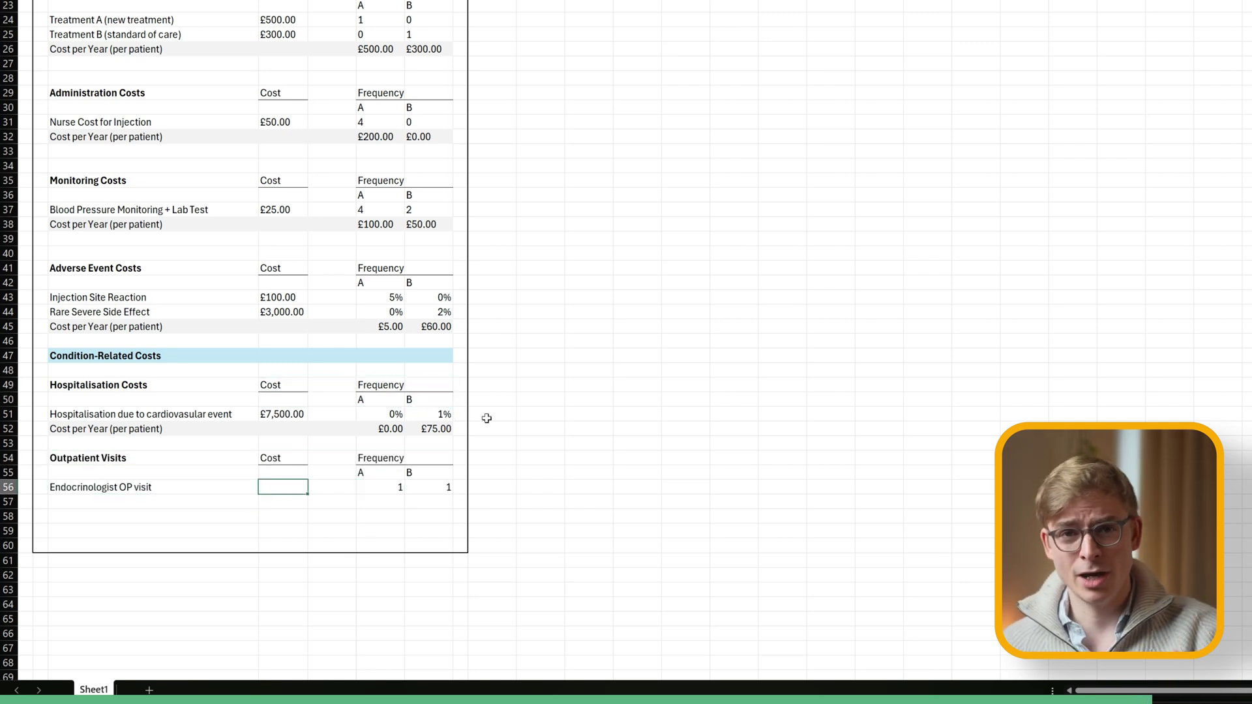
{"action": "type", "text": "175"}
{"action": "left_click", "coordinate": [274, 416]}
{"action": "key", "text": "ctrl+c"}
{"action": "left_click", "coordinate": [283, 487]}
Enter yearly cost formulas =D56*F56 and =D56*G56 for the visit.
{"action": "left_click", "coordinate": [380, 502]}
{"action": "type", "text": "=D56*F56"}
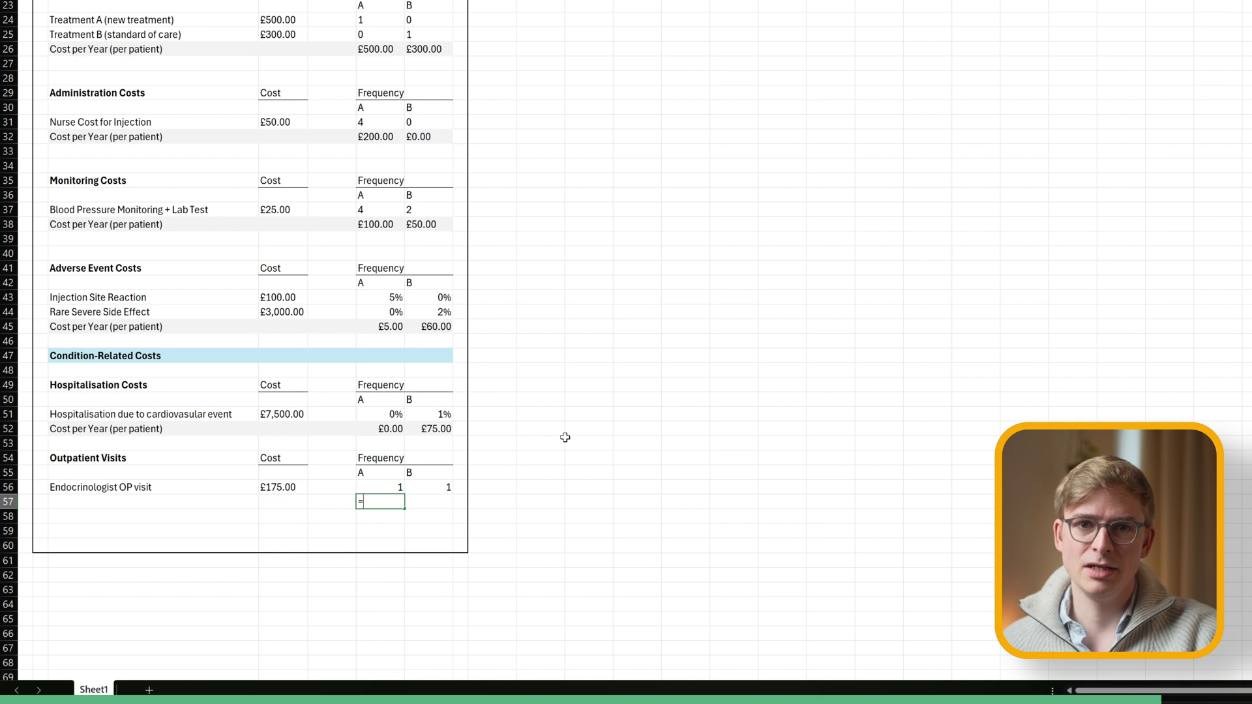
{"action": "key", "text": "Tab"}
{"action": "type", "text": "=D56*G56"}
{"action": "key", "text": "Return"}
Paste the grey Cost per Year (per patient) label row below the visit.
{"action": "left_click", "coordinate": [75, 432]}
{"action": "key", "text": "ctrl+c"}
{"action": "left_click", "coordinate": [75, 502]}
{"action": "key", "text": "ctrl+v"}
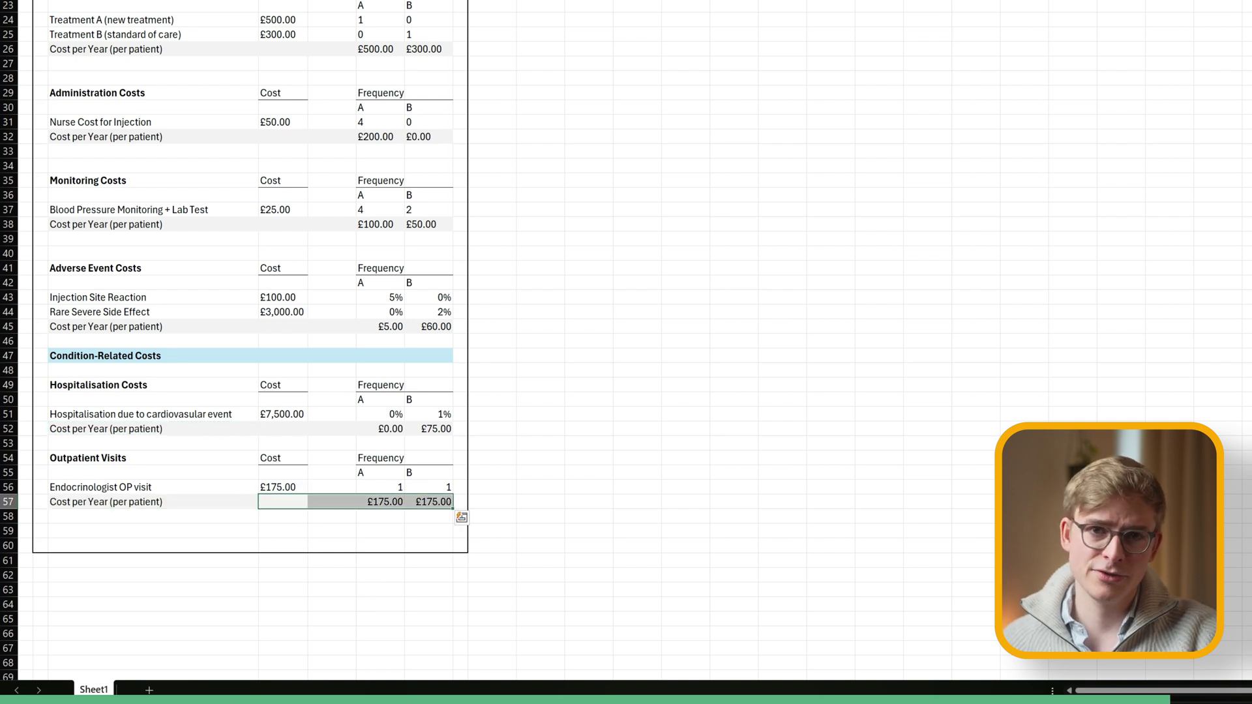
Left-align the adverse event, hospitalisation and outpatient frequency values.
{"action": "left_click_drag", "start_coordinate": [365, 297], "coordinate": [444, 326]}
{"action": "key", "text": "alt+h"}
{"action": "key", "text": "a"}
{"action": "key", "text": "l"}
{"action": "left_click_drag", "start_coordinate": [365, 414], "coordinate": [444, 428]}
{"action": "key", "text": "alt+h"}
{"action": "key", "text": "a"}
{"action": "key", "text": "l"}
{"action": "left_click", "coordinate": [371, 487]}
Finish left-aligning frequencies and add a bold 'Total Cost per Year (per patient)' label in B59.
{"action": "key", "text": "shift+Right"}
{"action": "key", "text": "alt+h"}
{"action": "key", "text": "a"}
{"action": "key", "text": "l"}
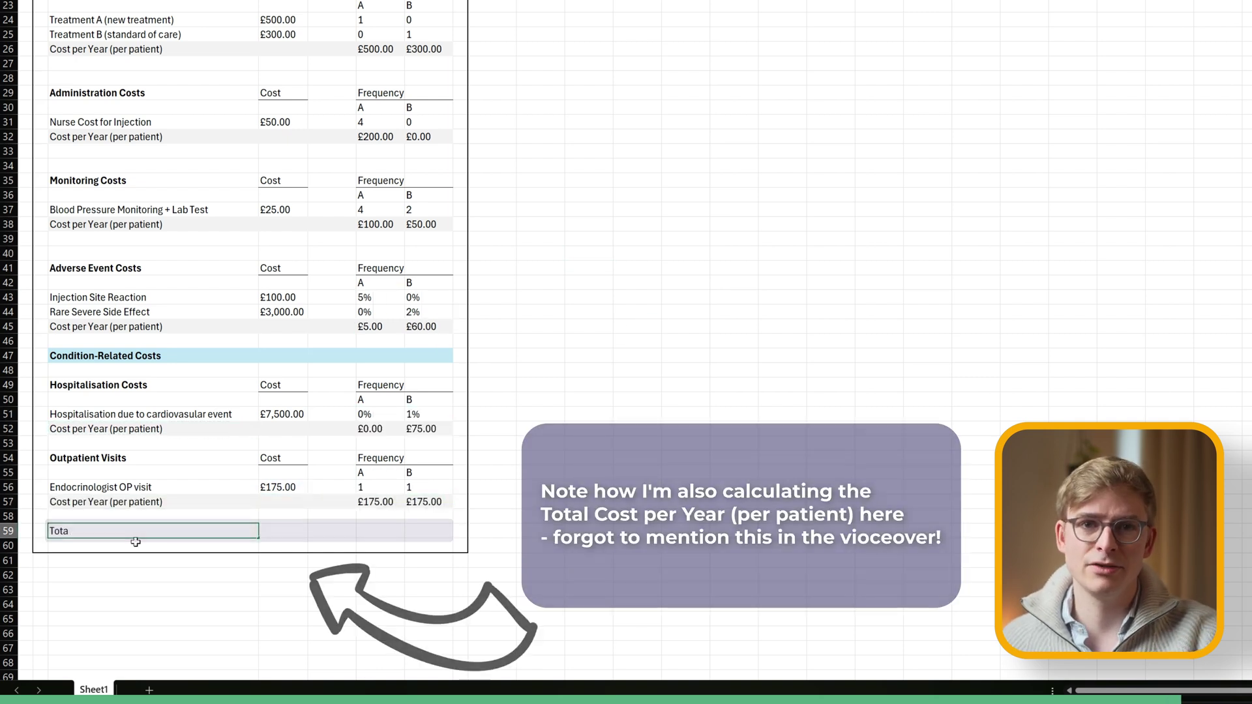
{"action": "type", "text": "l Cost per Year (per patient)"}
{"action": "key", "text": "ctrl+b"}
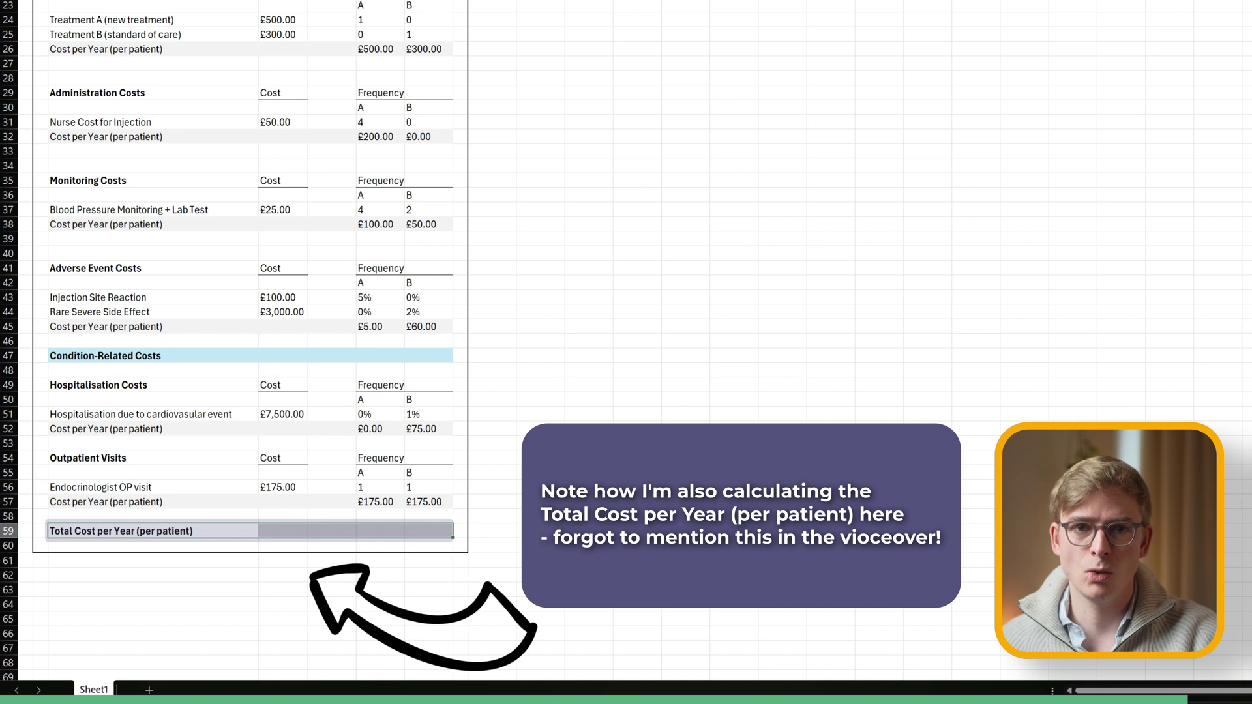
Enter =F26+F32+F38+F45+F52+F57 in F59 and fill it right to G59.
{"action": "left_click", "coordinate": [380, 530]}
{"action": "type", "text": "="}
{"action": "left_click", "coordinate": [380, 49]}
{"action": "type", "text": "+"}
{"action": "left_click", "coordinate": [380, 136]}
{"action": "type", "text": "+"}
{"action": "left_click", "coordinate": [388, 224]}
{"action": "type", "text": "+"}
{"action": "left_click", "coordinate": [380, 326]}
{"action": "type", "text": "+"}
{"action": "left_click", "coordinate": [380, 429]}
{"action": "type", "text": "+"}
{"action": "left_click", "coordinate": [380, 501]}
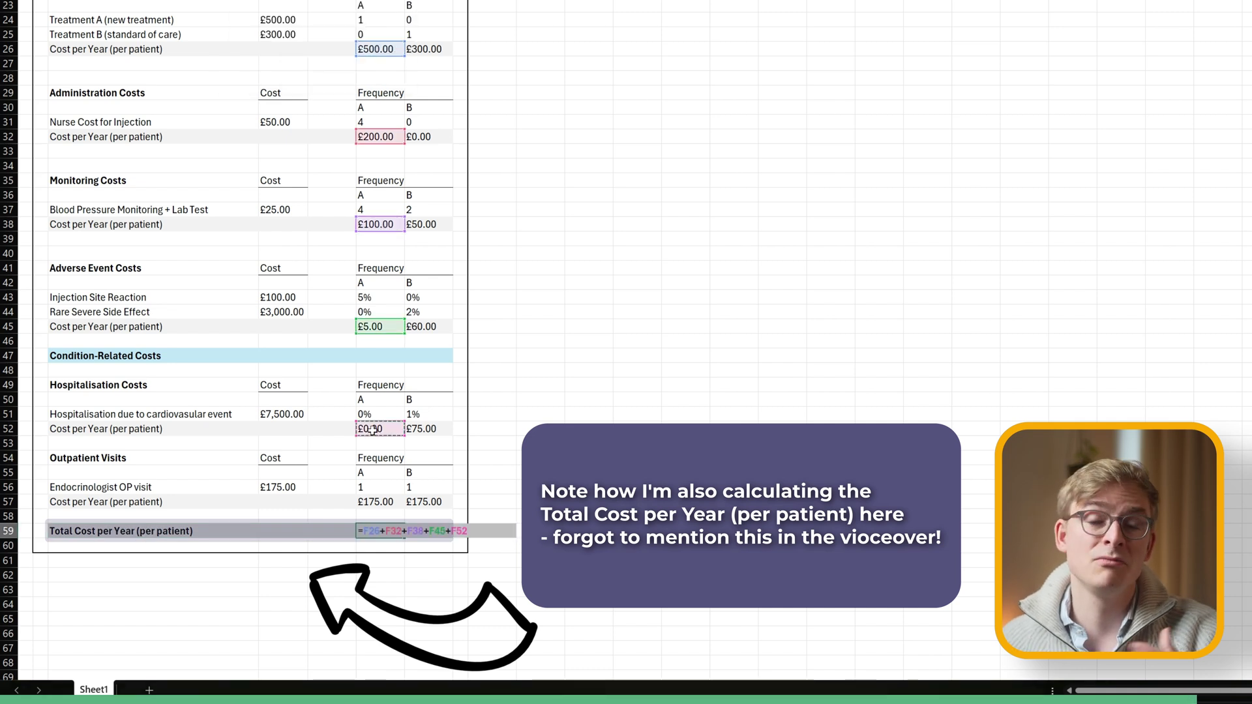
{"action": "key", "text": "ctrl+Return"}
{"action": "left_click_drag", "start_coordinate": [405, 538], "coordinate": [451, 538]}
Clear all table fills and restore the blue Condition-Related Costs heading fill.
{"action": "key", "text": "ctrl+a"}
{"action": "key", "text": "alt+h"}
{"action": "key", "text": "h"}
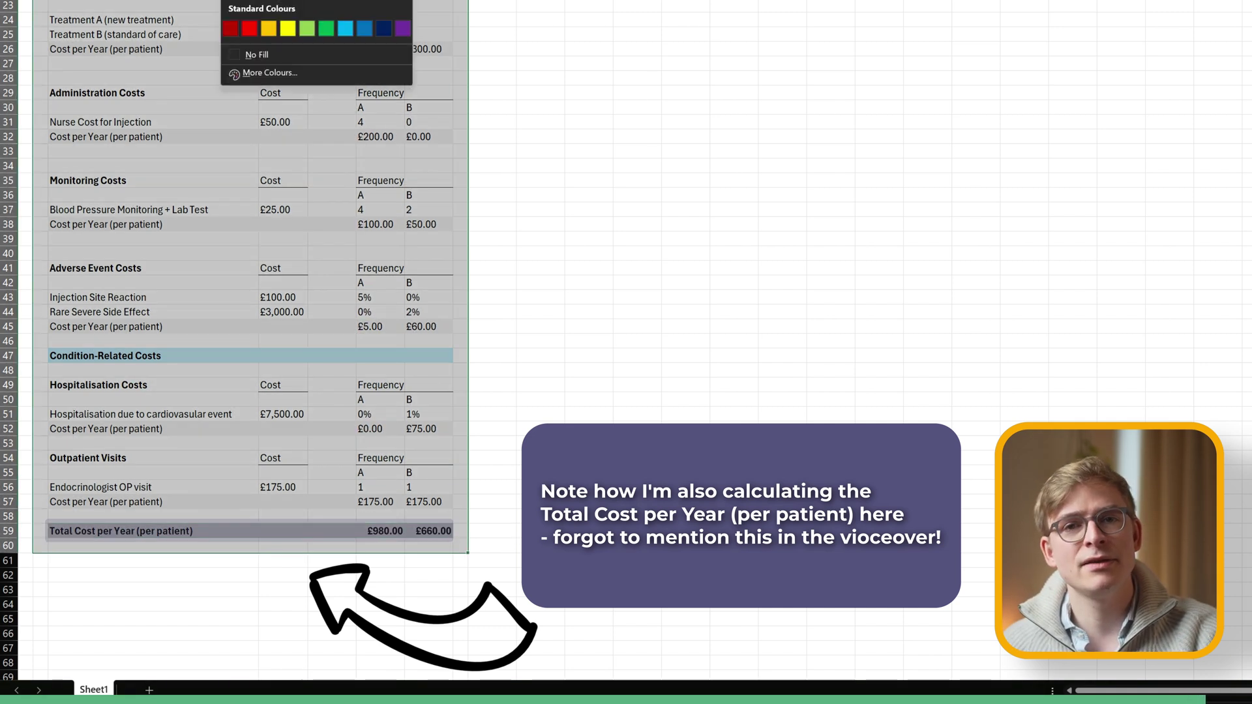
{"action": "key", "text": "n"}
{"action": "left_click_drag", "start_coordinate": [52, 356], "coordinate": [450, 356]}
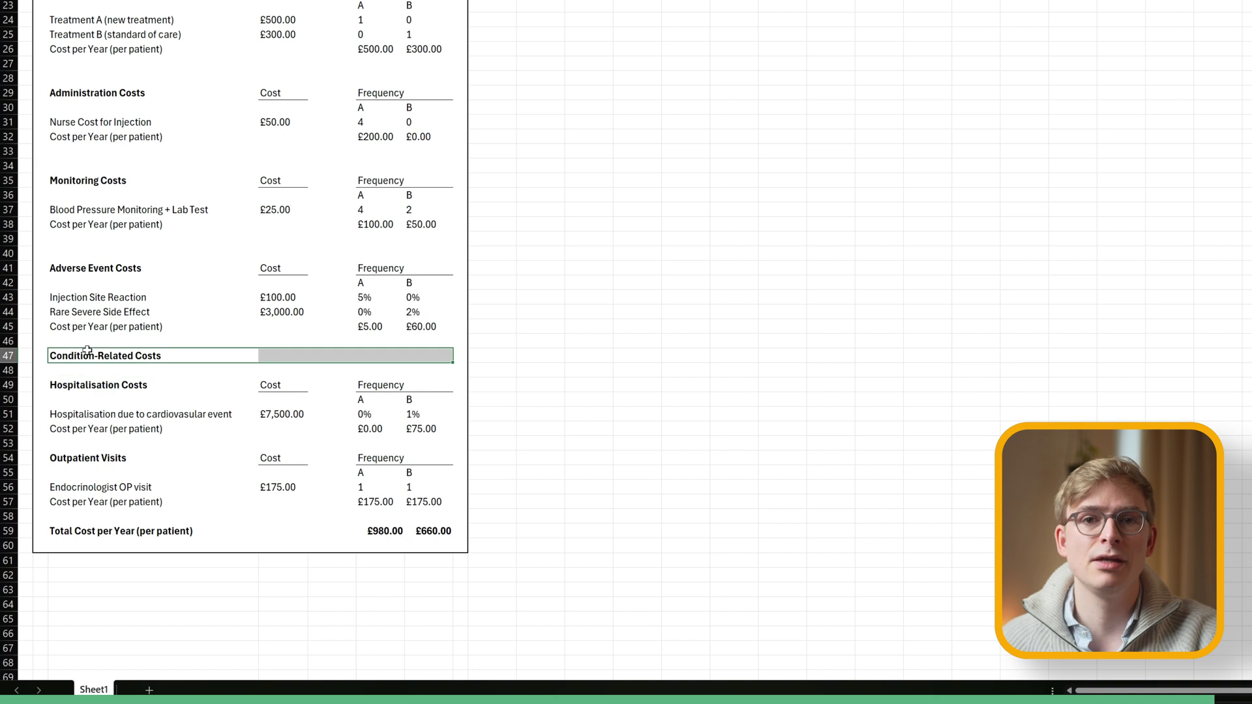
{"action": "key", "text": "alt+h"}
{"action": "key", "text": "h"}
{"action": "key", "text": "Return"}
Grey-fill every Cost per Year row and the Total Cost per Year row.
{"action": "left_click_drag", "start_coordinate": [52, 326], "coordinate": [450, 326]}
{"action": "key", "text": "alt+h"}
{"action": "key", "text": "h"}
{"action": "key", "text": "Return"}
{"action": "left_click_drag", "start_coordinate": [90, 223], "coordinate": [450, 224]}
{"action": "key", "text": "F4"}
{"action": "left_click", "coordinate": [108, 134]}
{"action": "left_click_drag", "start_coordinate": [108, 136], "coordinate": [450, 137]}
{"action": "key", "text": "F4"}
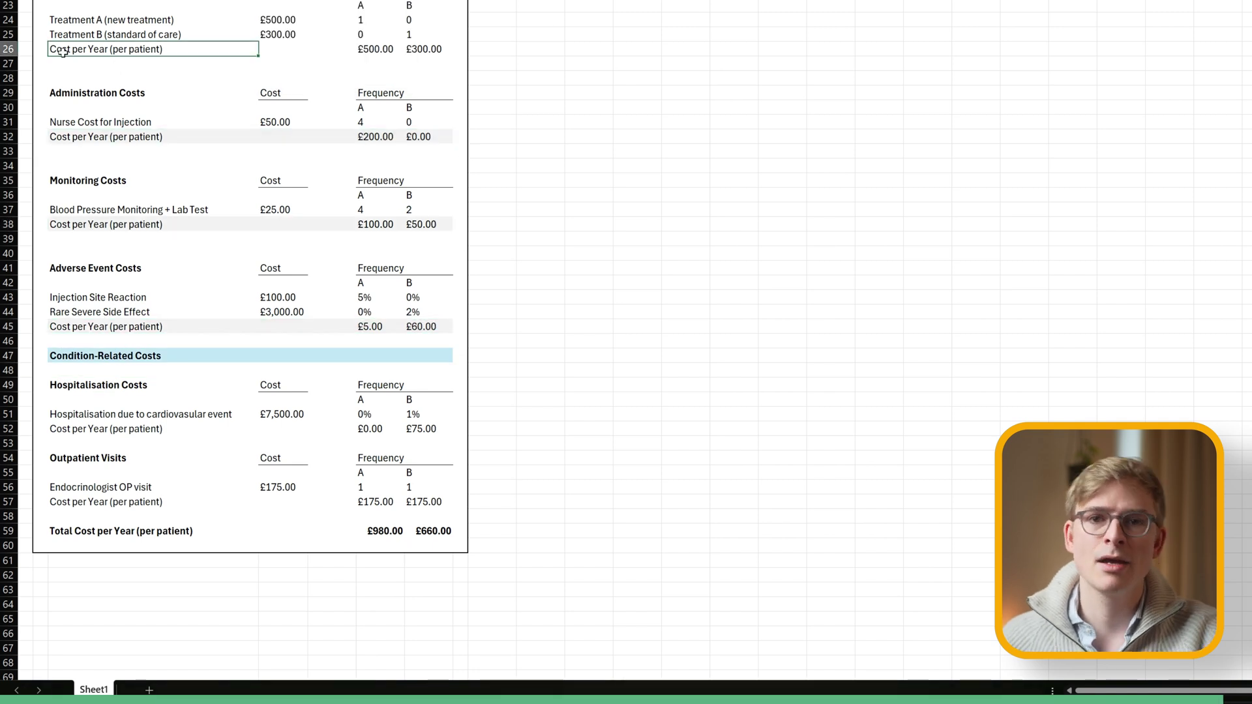
{"action": "left_click_drag", "start_coordinate": [91, 49], "coordinate": [450, 49]}
{"action": "key", "text": "F4"}
{"action": "left_click_drag", "start_coordinate": [98, 428], "coordinate": [450, 428]}
{"action": "key", "text": "F4"}
{"action": "left_click_drag", "start_coordinate": [119, 502], "coordinate": [450, 501]}
{"action": "key", "text": "F4"}
{"action": "left_click_drag", "start_coordinate": [88, 531], "coordinate": [449, 531]}
{"action": "key", "text": "F4"}
Check the £980.00 and £660.00 total values, then deselect.
{"action": "left_click", "coordinate": [380, 531]}
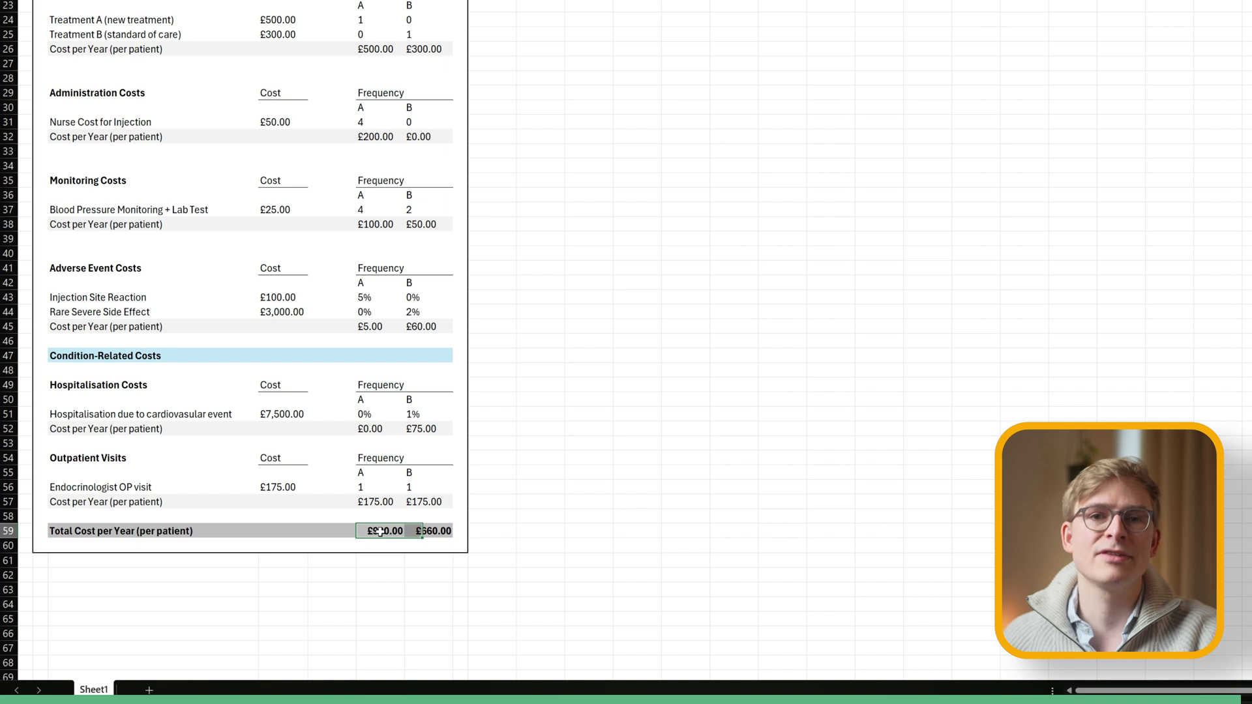
{"action": "left_click_drag", "start_coordinate": [380, 532], "coordinate": [433, 531]}
{"action": "left_click", "coordinate": [492, 20]}
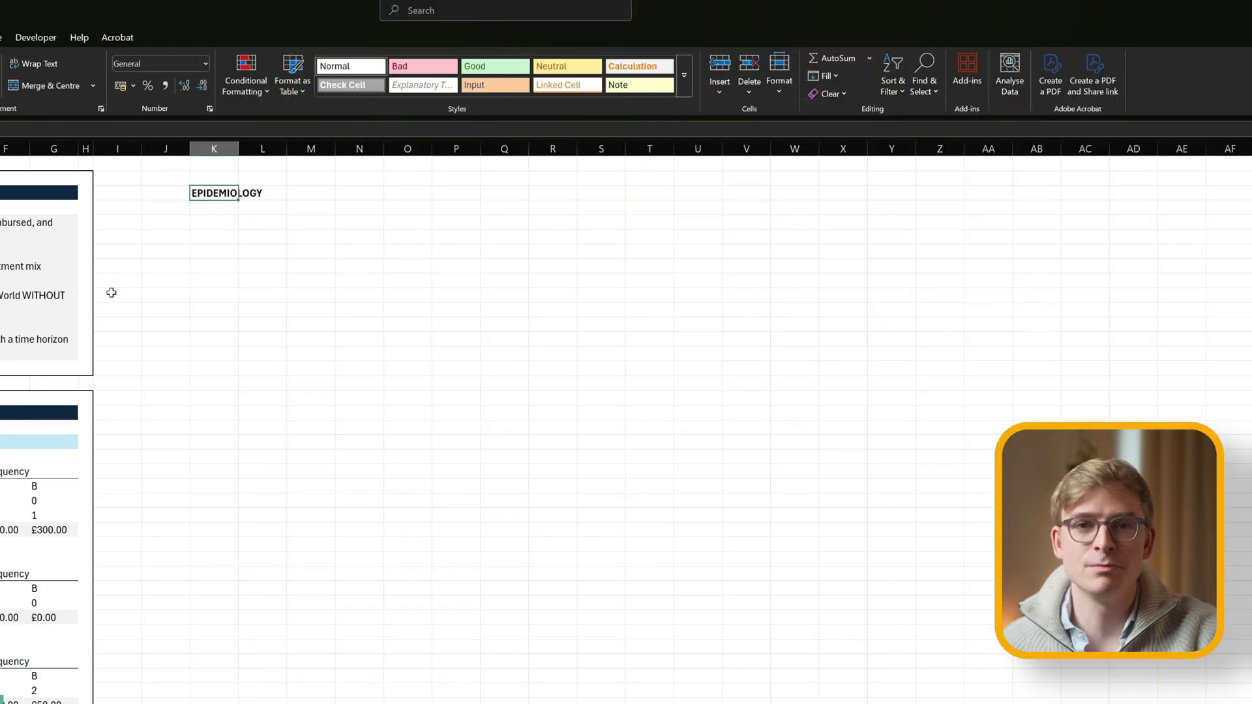
Narrow column J as a margin, widen column K, and put an Outline border around the box area.
{"action": "left_click_drag", "start_coordinate": [189, 149], "coordinate": [290, 149]}
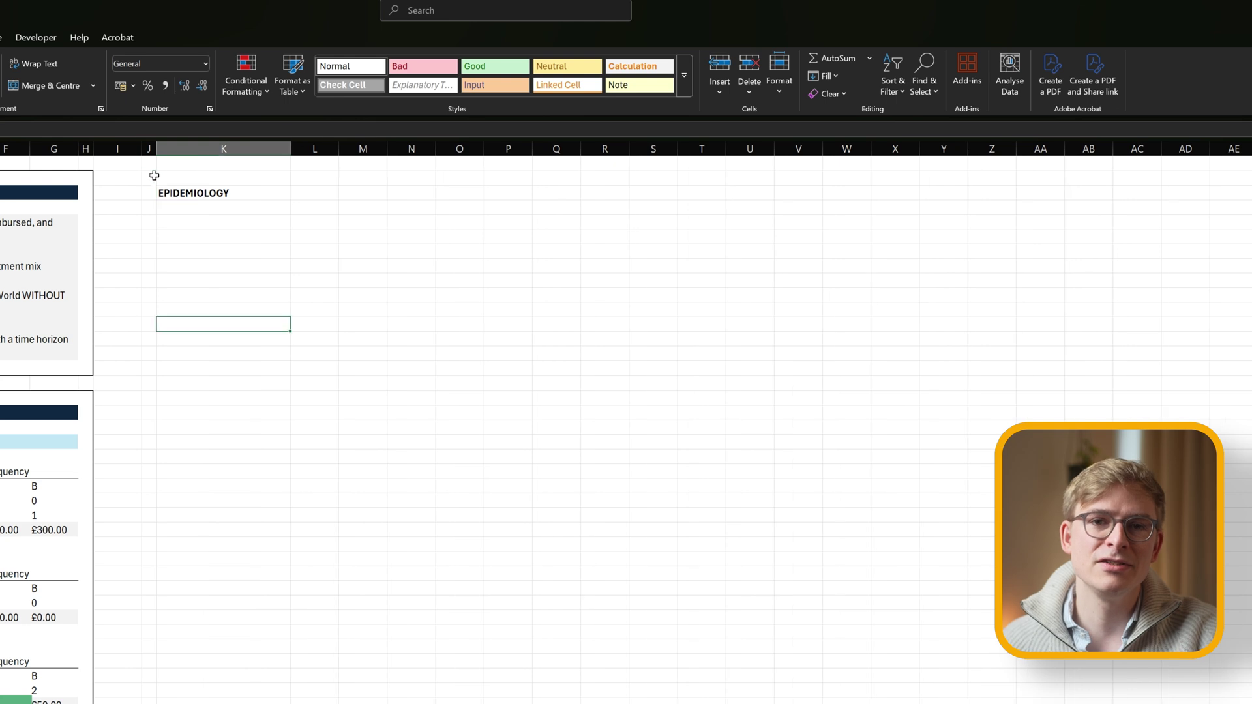
{"action": "left_click_drag", "start_coordinate": [149, 177], "coordinate": [404, 369]}
{"action": "key", "text": "ctrl+1"}
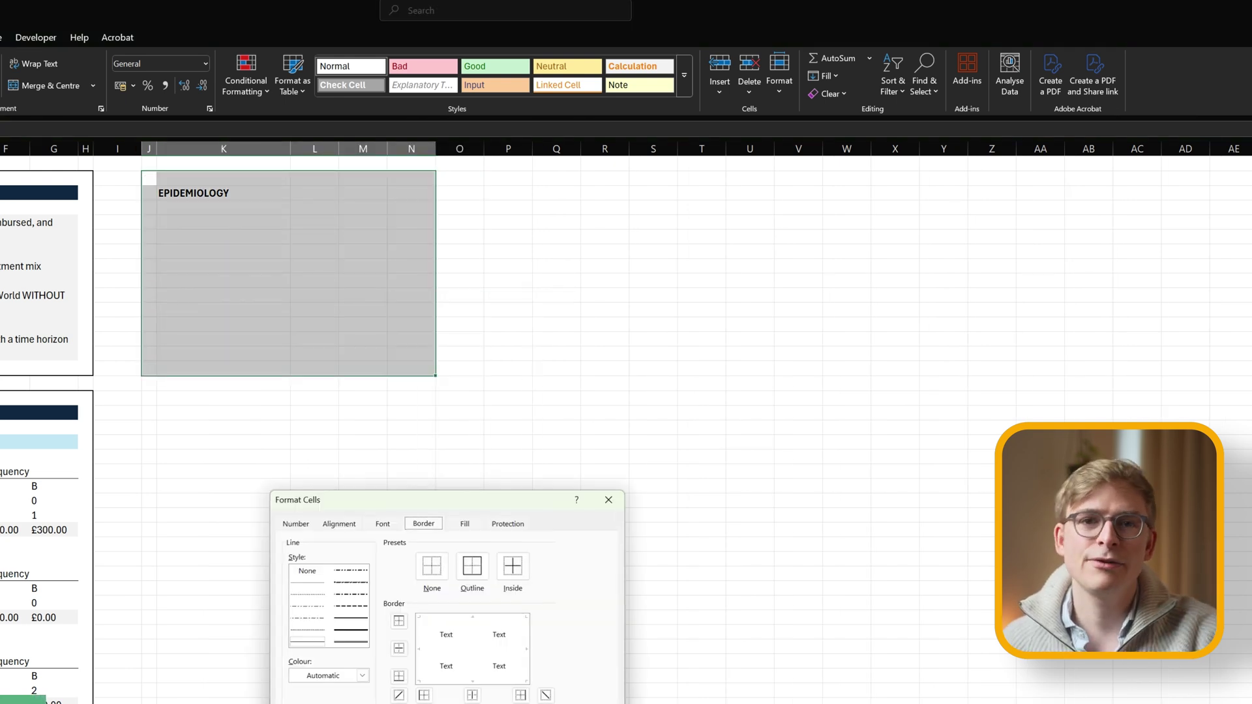
{"action": "left_click", "coordinate": [474, 570]}
{"action": "key", "text": "Return"}
{"action": "left_click", "coordinate": [349, 261]}
Widen columns M and L and type the headers Cacade Step, Assumption and Population Size in row 5.
{"action": "left_click", "coordinate": [363, 149]}
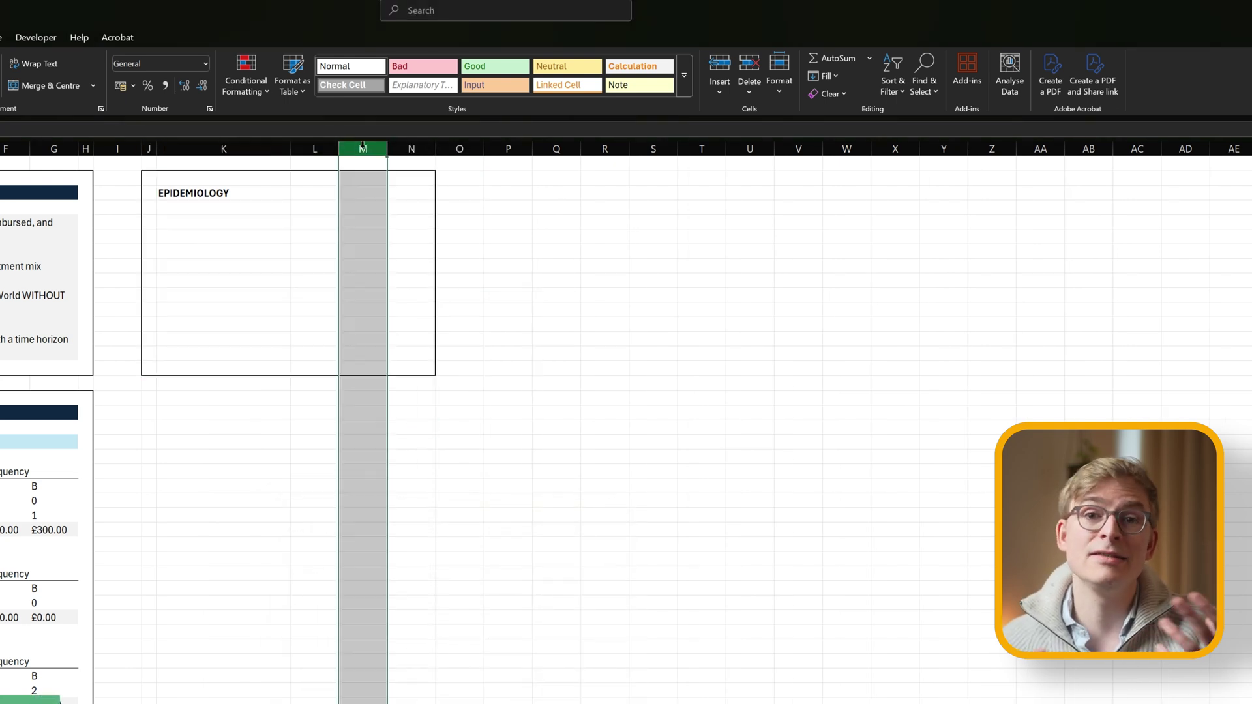
{"action": "left_click_drag", "start_coordinate": [387, 149], "coordinate": [441, 149]}
{"action": "left_click", "coordinate": [207, 222]}
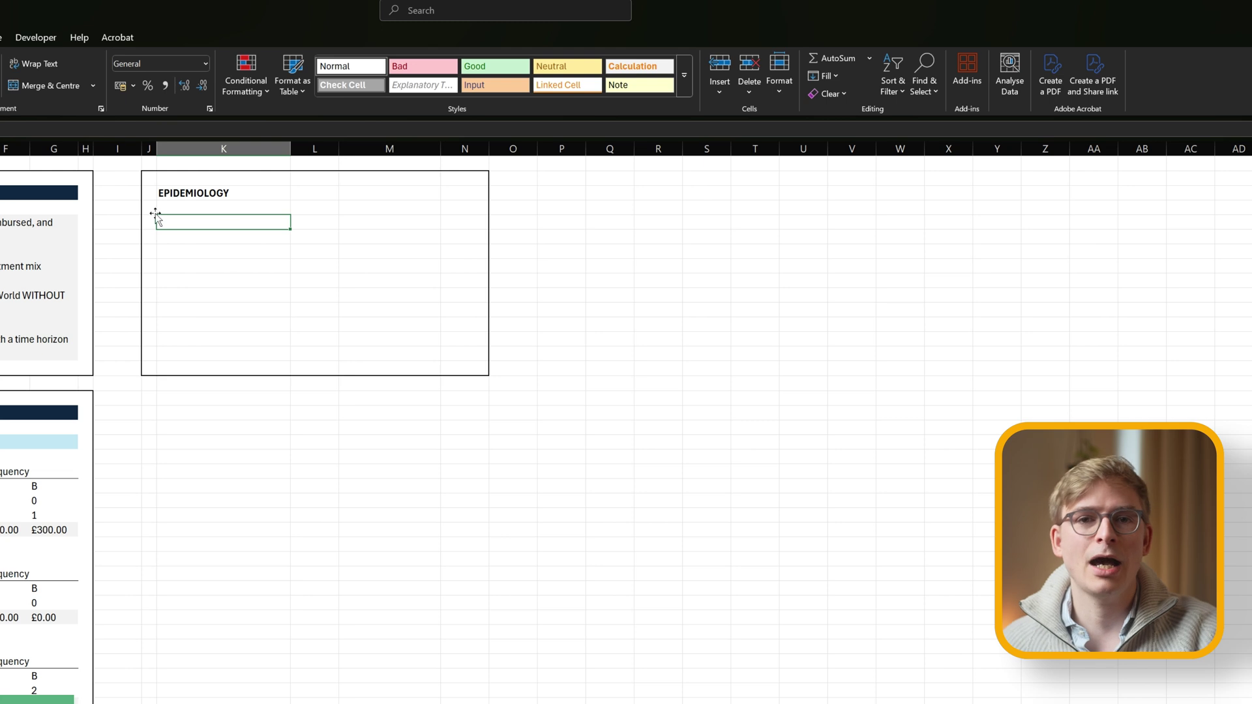
{"action": "type", "text": "Cacade Step"}
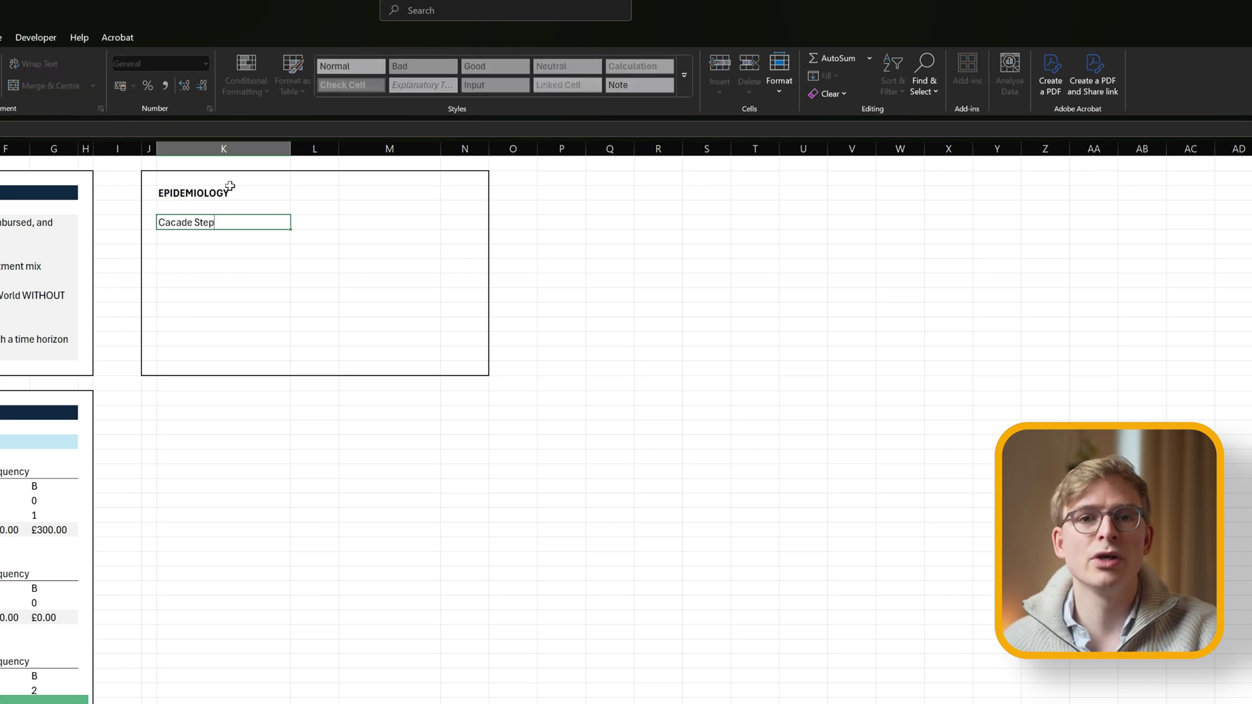
{"action": "key", "text": "Tab"}
{"action": "type", "text": "Assump"}
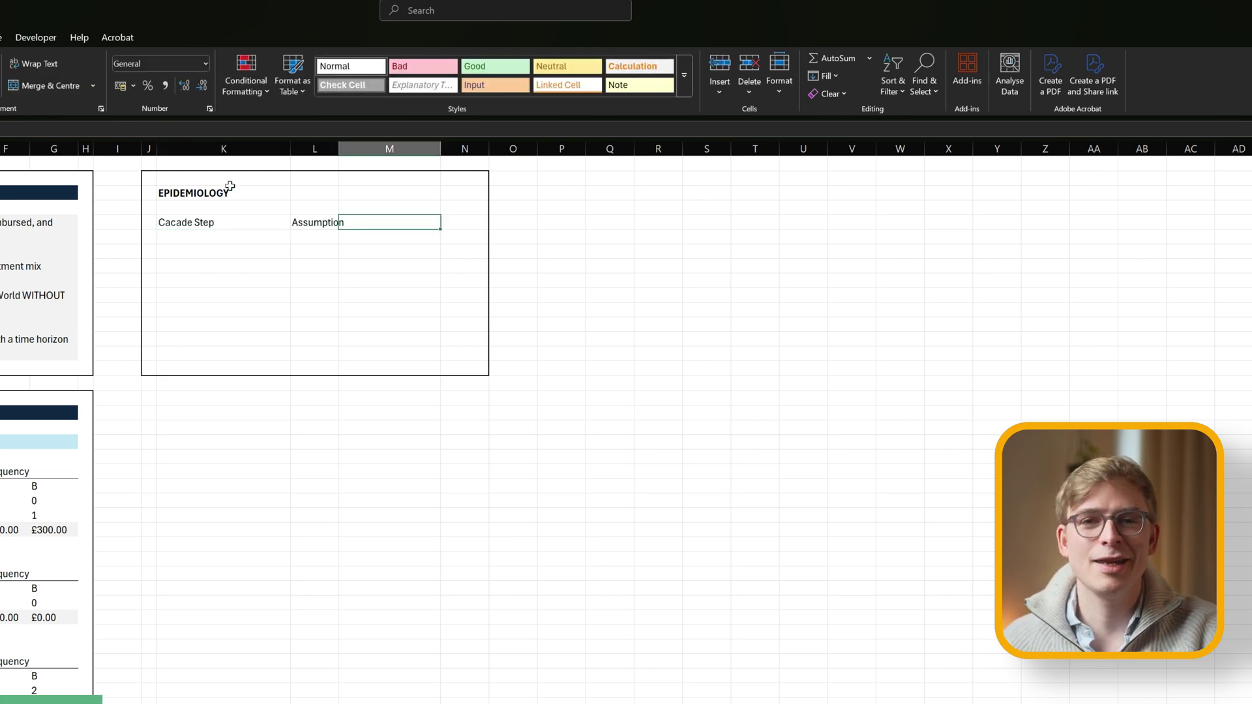
{"action": "left_click", "coordinate": [308, 228]}
{"action": "left_click_drag", "start_coordinate": [338, 149], "coordinate": [366, 149]}
{"action": "key", "text": "Left"}
{"action": "key", "text": "Right"}
{"action": "key", "text": "Right"}
{"action": "key", "text": "Right"}
{"action": "key", "text": "Left"}
{"action": "type", "text": "Population Size"}
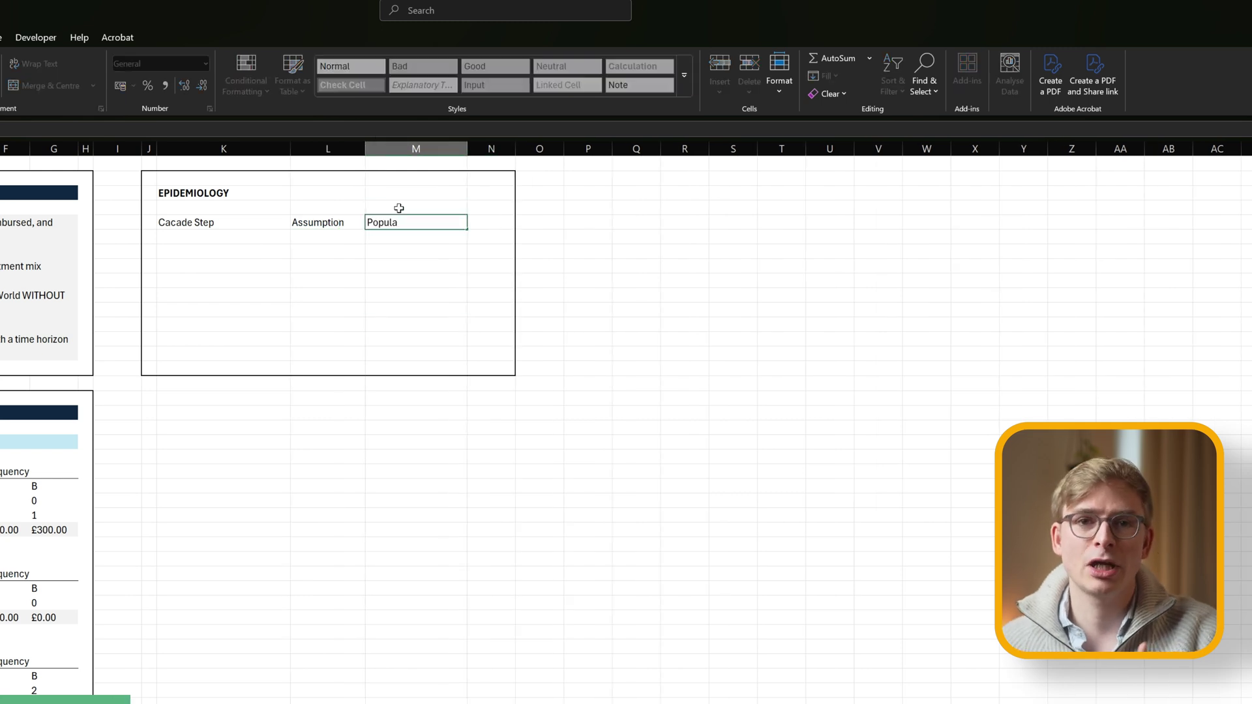
Give the three headers a bottom border and narrow column N as a right margin.
{"action": "key", "text": "Left"}
{"action": "key", "text": "Left"}
{"action": "key", "text": "shift+Right"}
{"action": "key", "text": "shift+Right"}
{"action": "key", "text": "alt+h"}
{"action": "key", "text": "b"}
{"action": "key", "text": "o"}
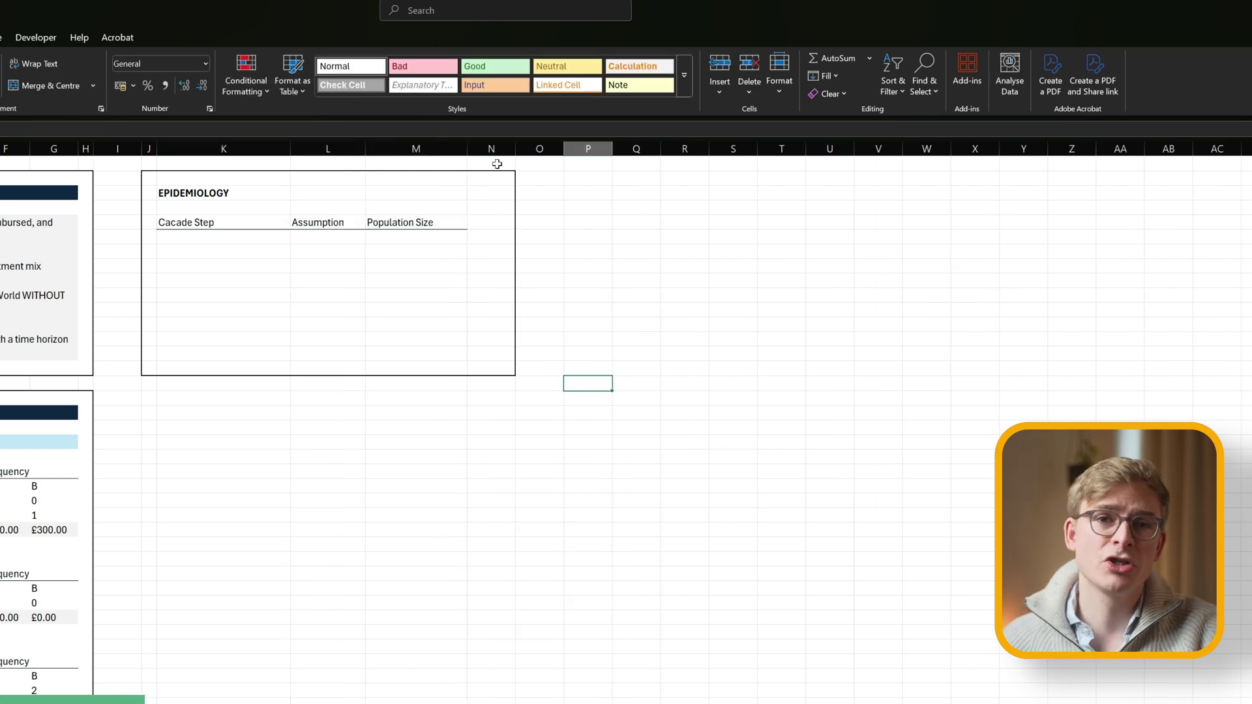
{"action": "left_click", "coordinate": [486, 149]}
{"action": "left_click_drag", "start_coordinate": [515, 149], "coordinate": [483, 148]}
Enter the Total Population of England label with a population size of 57500000.
{"action": "left_click", "coordinate": [234, 237]}
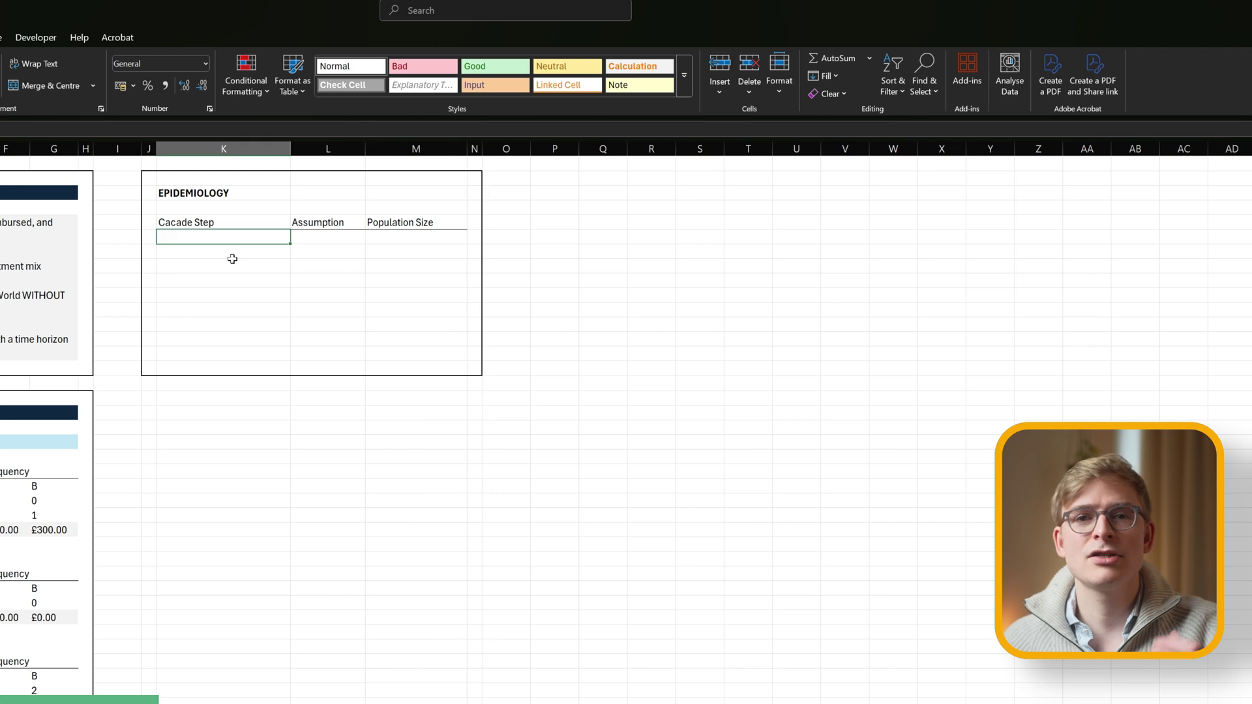
{"action": "type", "text": "Total Population of England"}
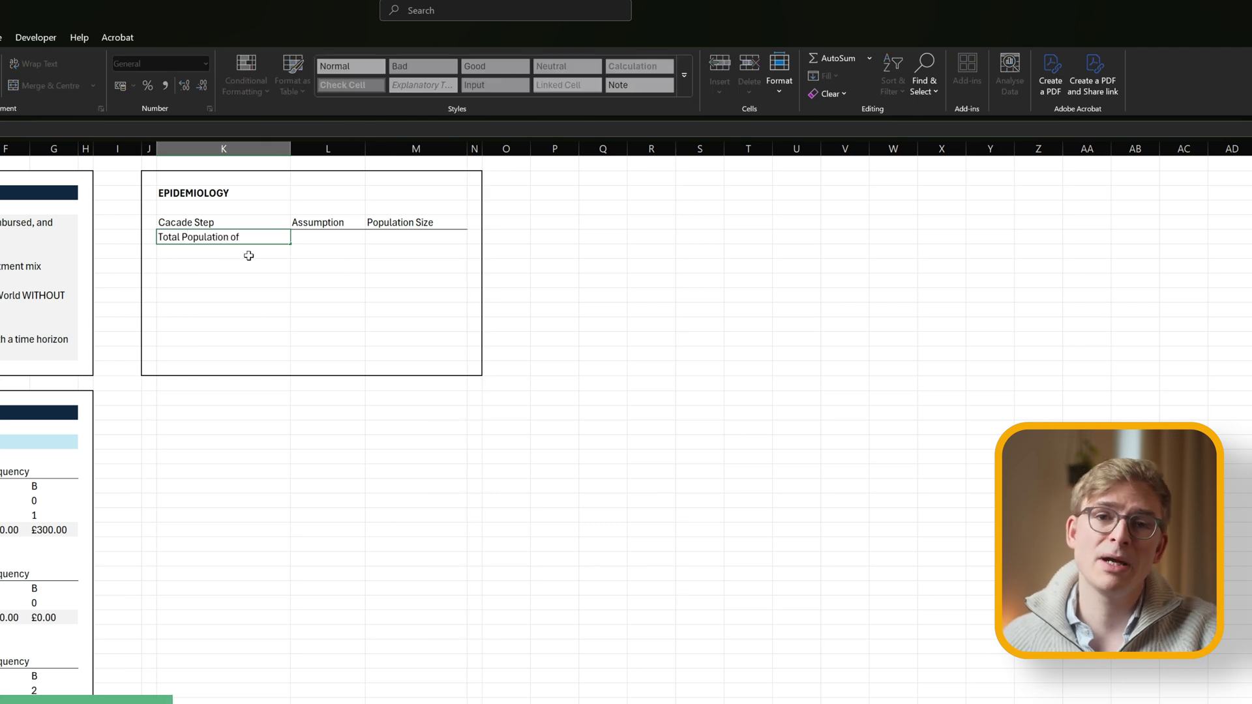
{"action": "key", "text": "Return"}
{"action": "key", "text": "Up"}
{"action": "key", "text": "Right"}
{"action": "key", "text": "Right"}
{"action": "type", "text": "57500000"}
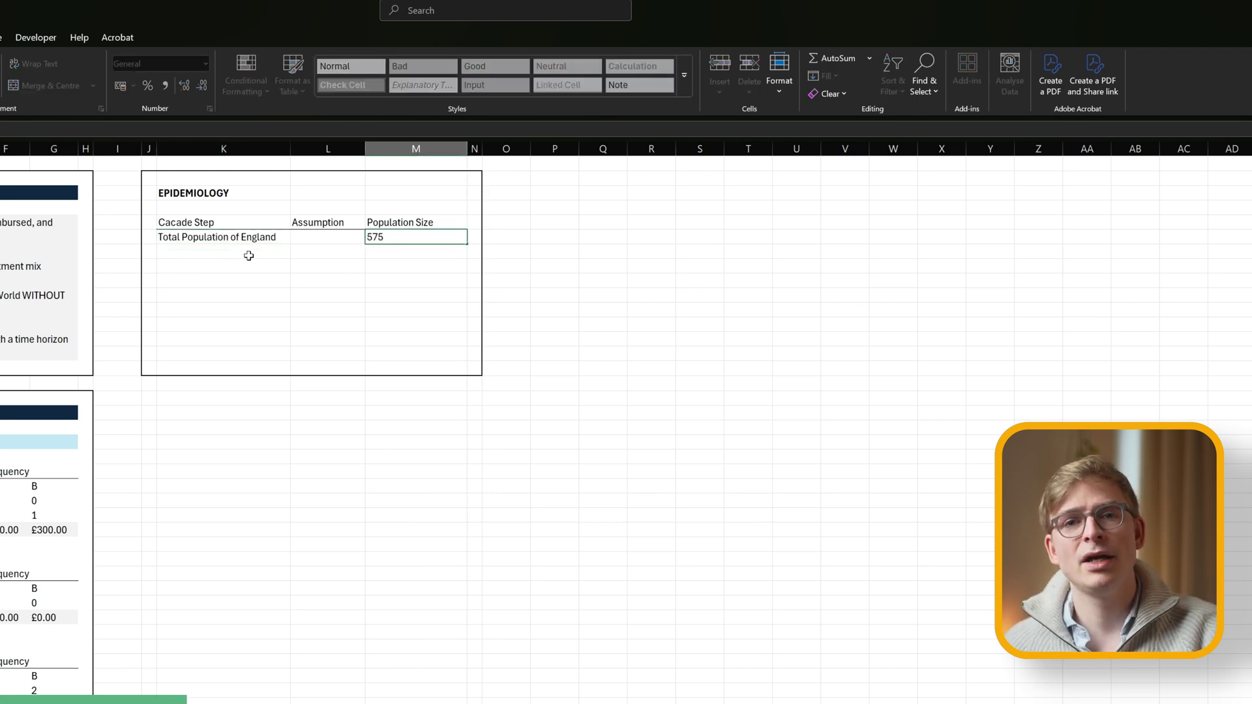
{"action": "key", "text": "ctrl+Return"}
Format the Population Size cells with a 1000 separator and no decimal places.
{"action": "key", "text": "shift+Down"}
{"action": "key", "text": "shift+Down"}
{"action": "key", "text": "shift+Down"}
{"action": "key", "text": "shift+Down"}
{"action": "key", "text": "shift+Down"}
{"action": "key", "text": "shift+Down"}
{"action": "key", "text": "shift+Down"}
{"action": "key", "text": "shift+Down"}
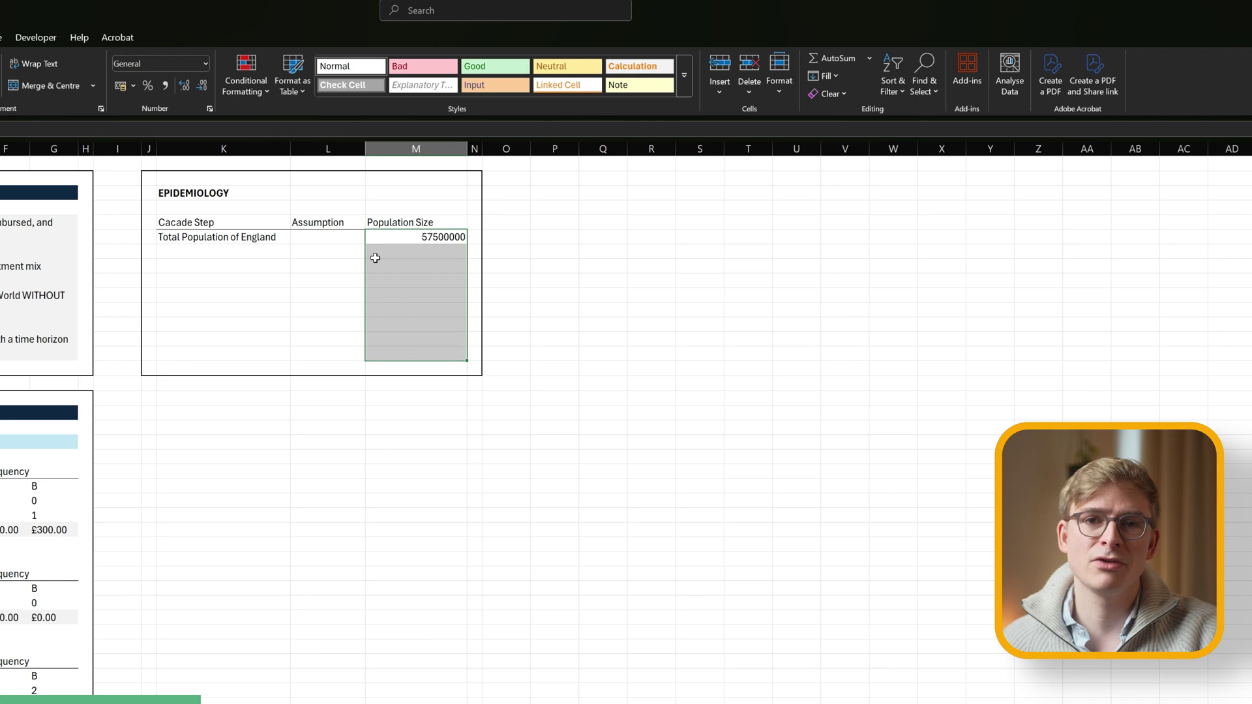
{"action": "left_click", "coordinate": [206, 64]}
{"action": "left_click", "coordinate": [163, 446]}
{"action": "key", "text": "Down"}
{"action": "left_click", "coordinate": [168, 435]}
{"action": "left_click", "coordinate": [169, 435]}
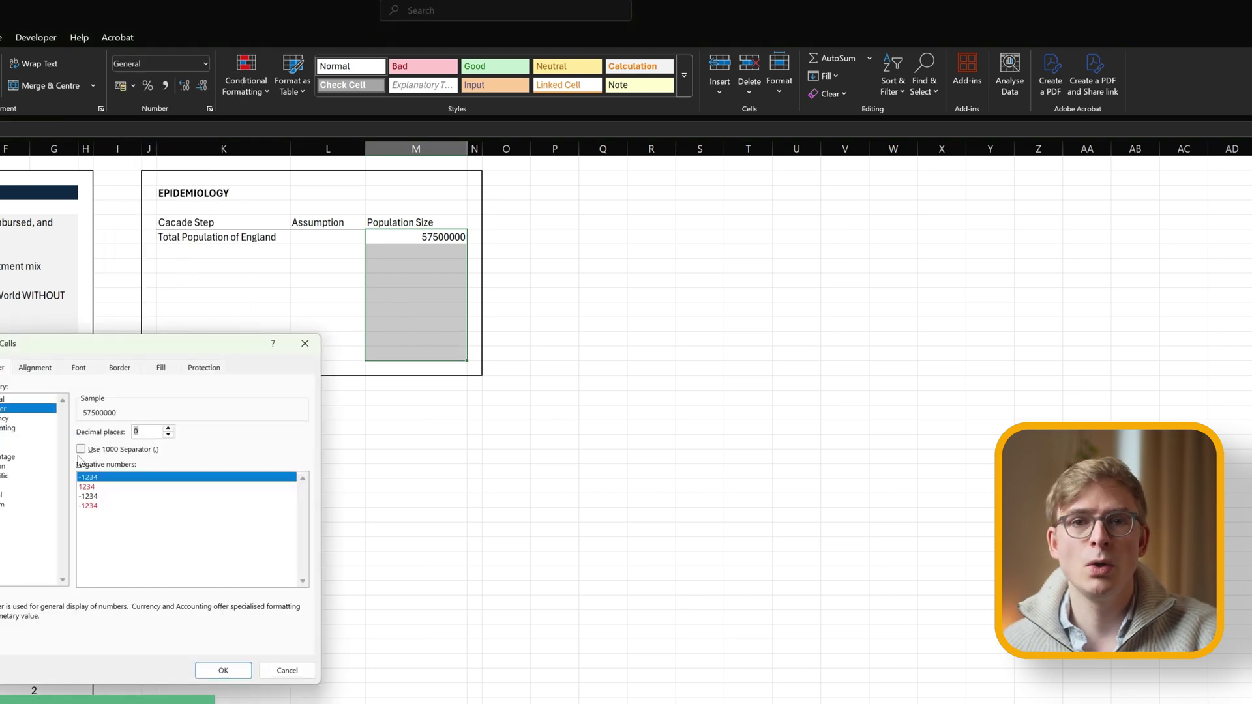
{"action": "left_click", "coordinate": [80, 450]}
{"action": "key", "text": "Return"}
Add the Diabetes Prevalence label and format the Assumption cells as percentages.
{"action": "key", "text": "Down"}
{"action": "key", "text": "Left"}
{"action": "key", "text": "Left"}
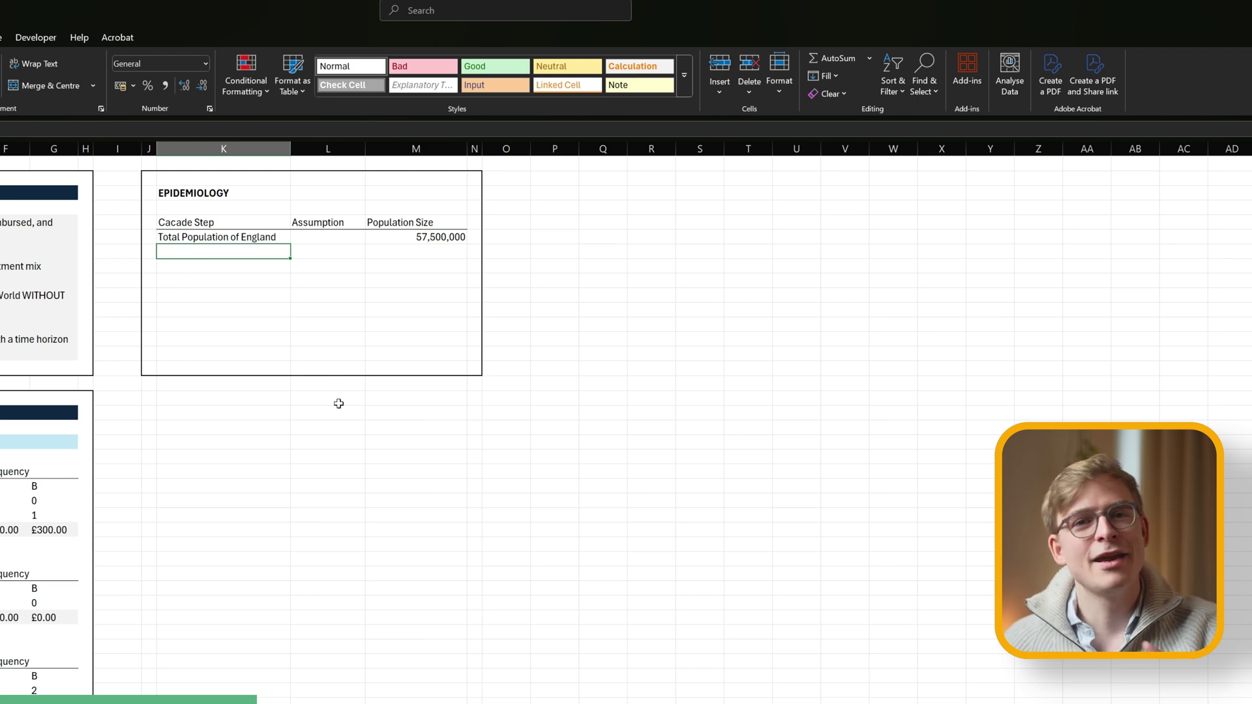
{"action": "type", "text": "Diabetes Preva"}
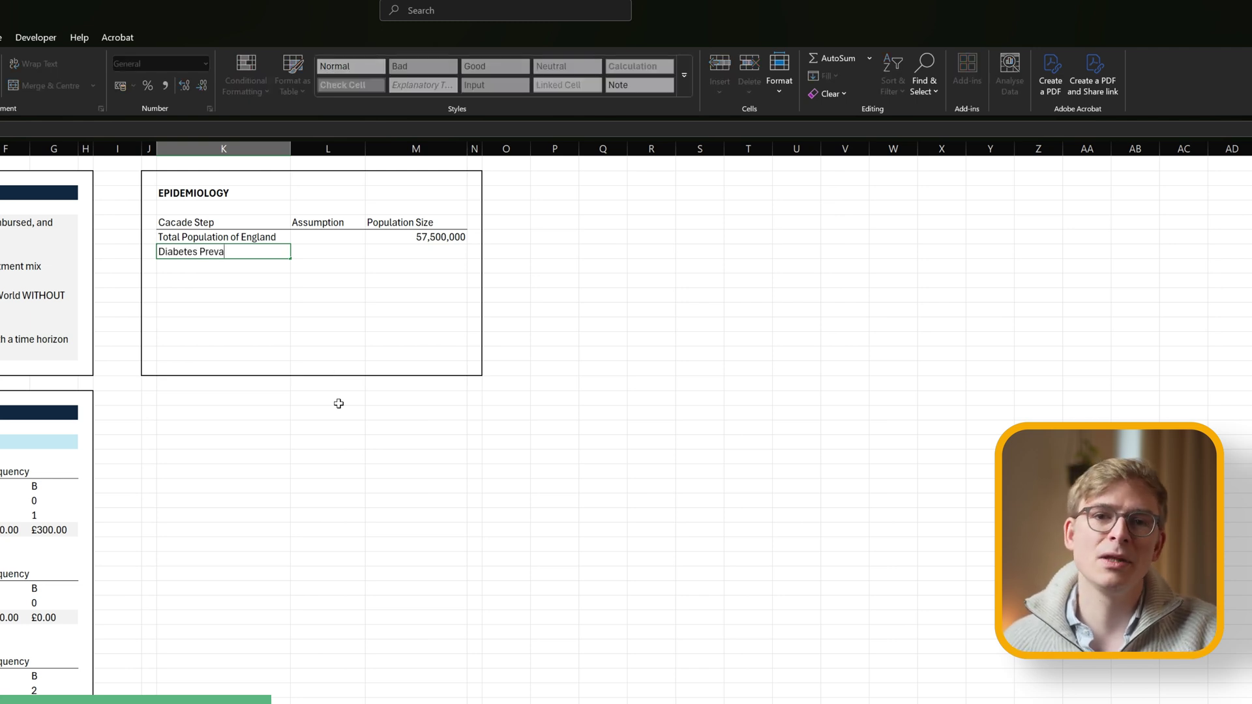
{"action": "type", "text": "lence"}
{"action": "key", "text": "Return"}
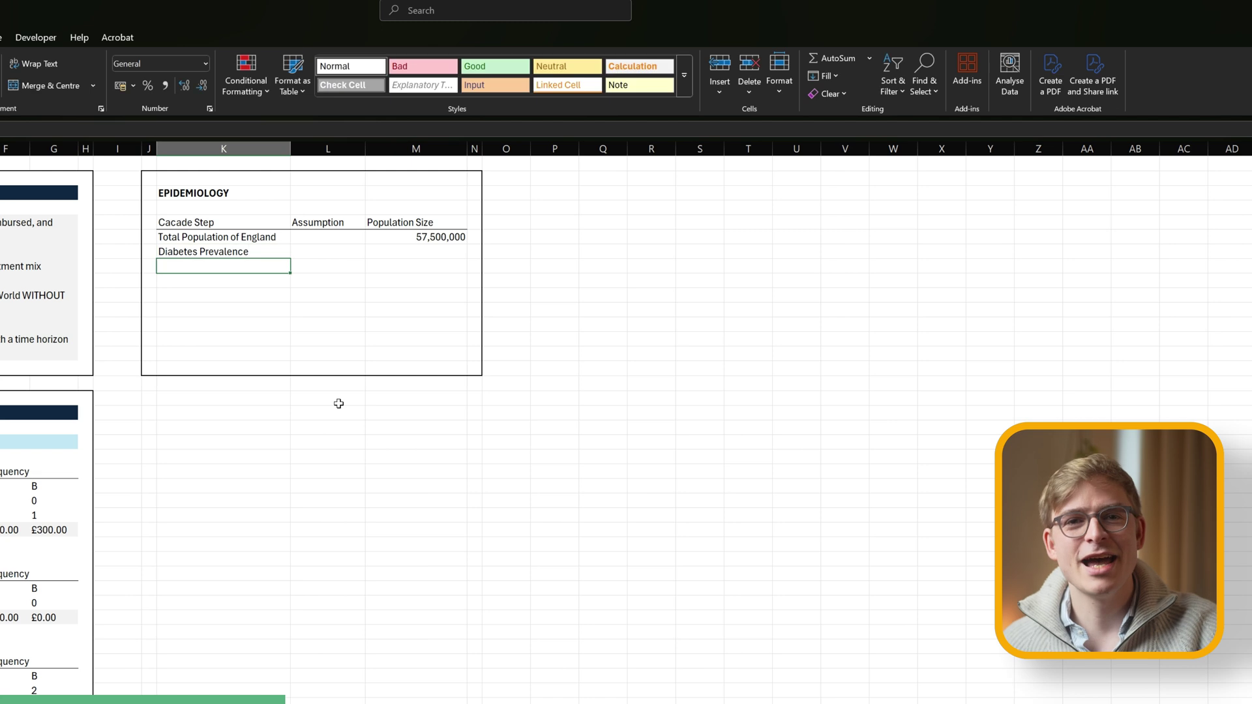
{"action": "key", "text": "Up"}
{"action": "key", "text": "Right"}
{"action": "key", "text": "shift+Down"}
{"action": "key", "text": "shift+Down"}
{"action": "key", "text": "shift+Down"}
{"action": "key", "text": "shift+Down"}
{"action": "key", "text": "shift+Down"}
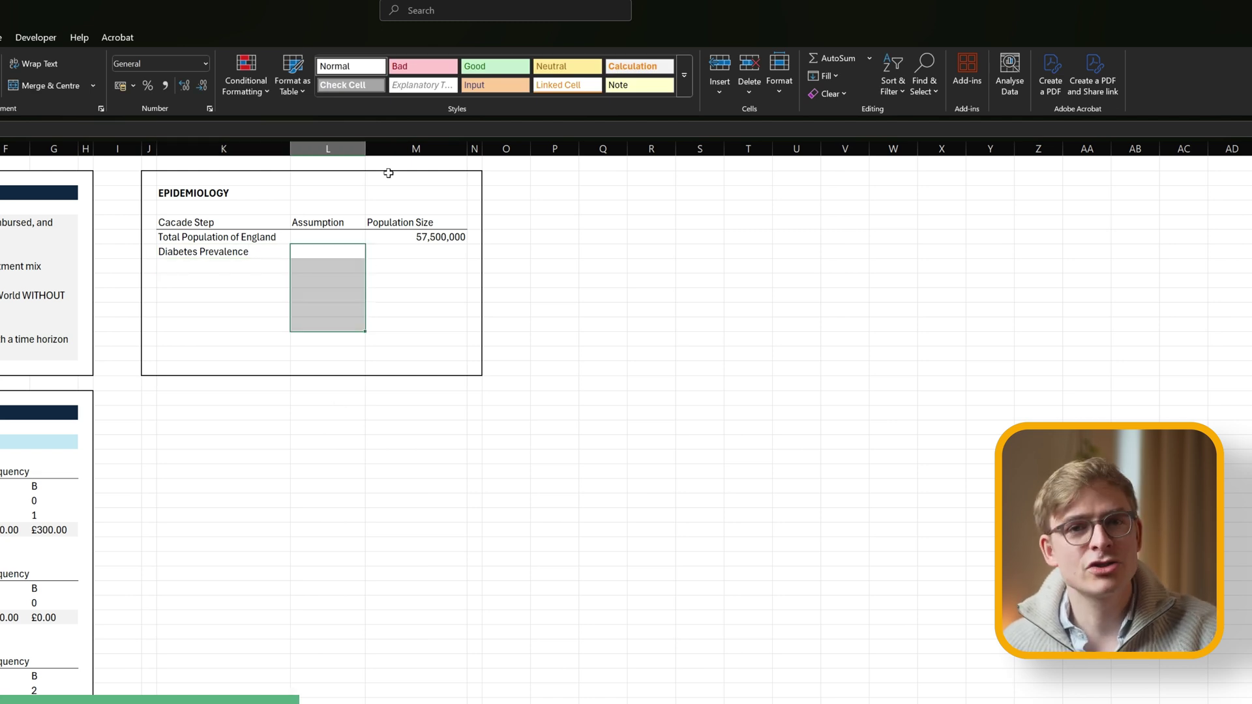
{"action": "key", "text": "ctrl+shift+5"}
Enter a 7% prevalence and the formula =L6*M5, giving 4,025,000.
{"action": "left_click", "coordinate": [344, 253]}
{"action": "type", "text": "7"}
{"action": "key", "text": "Tab"}
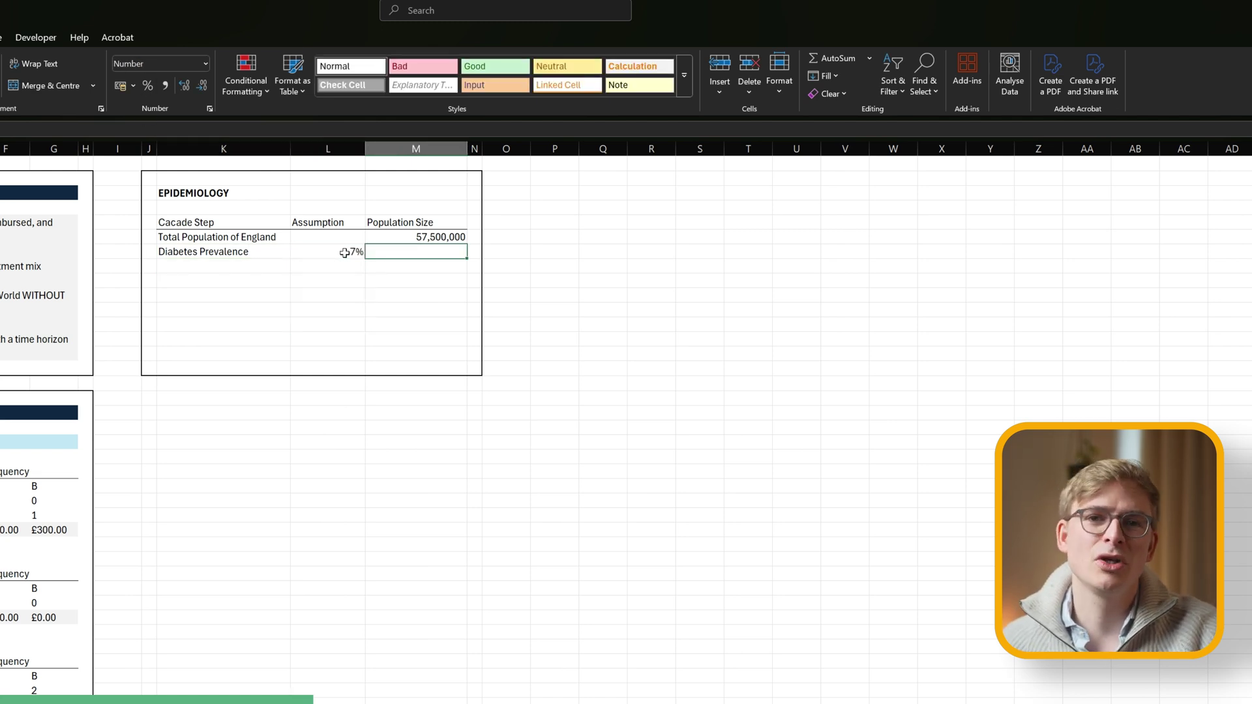
{"action": "type", "text": "="}
{"action": "left_click", "coordinate": [344, 252]}
{"action": "type", "text": "*"}
{"action": "left_click", "coordinate": [391, 236]}
{"action": "key", "text": "Return"}
{"action": "key", "text": "Left"}
{"action": "key", "text": "Left"}
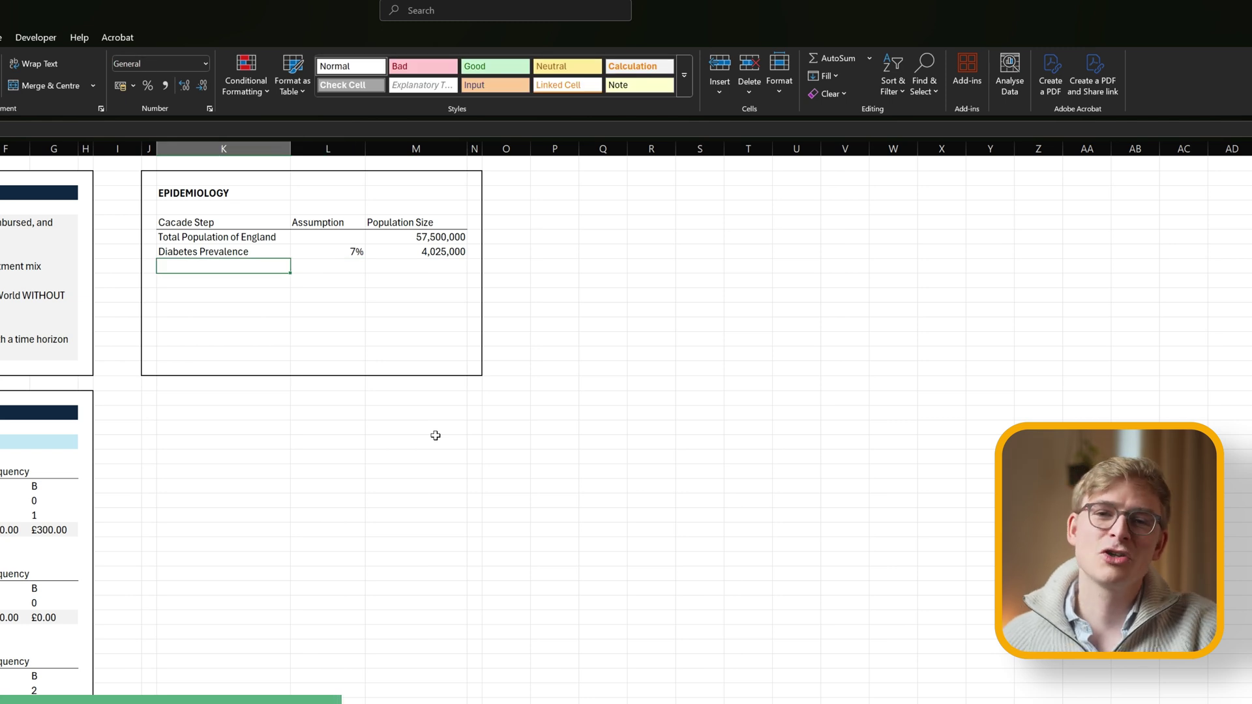
Add a Type 2 Diabetes Cases row with a 90% assumption and =M7*L8, giving 3,622,500.
{"action": "type", "text": "Type "}
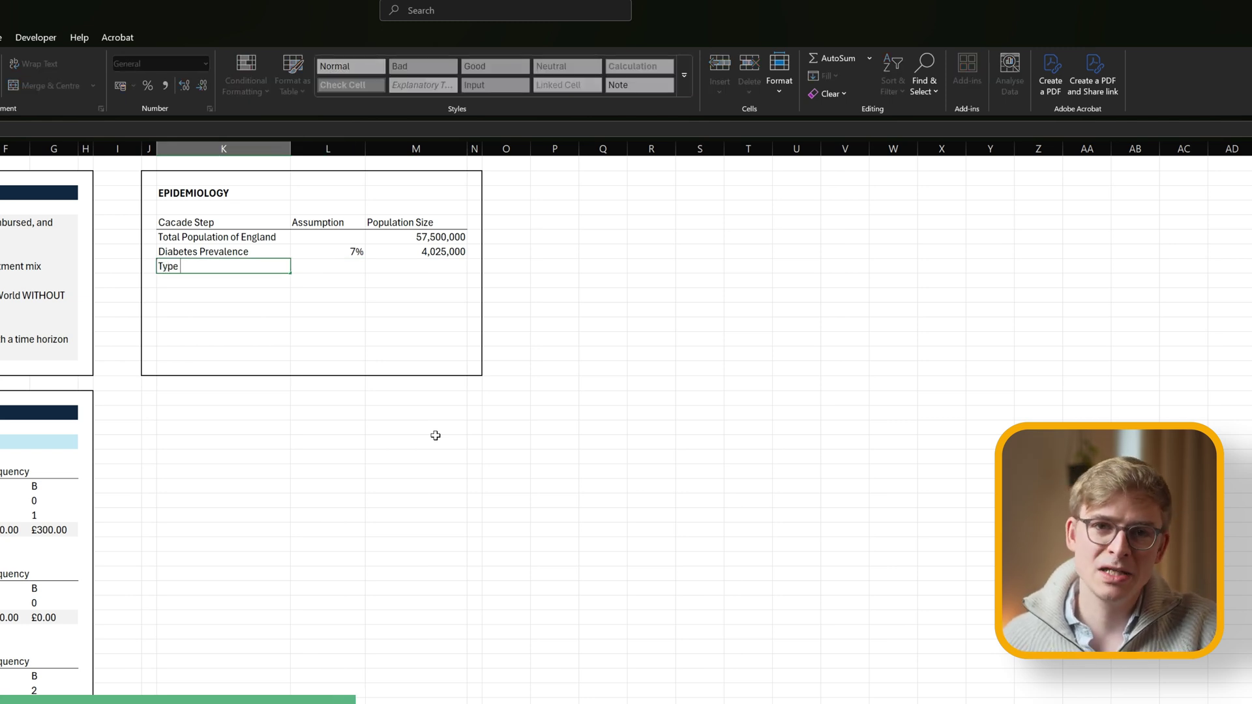
{"action": "type", "text": "2 Diabetes"}
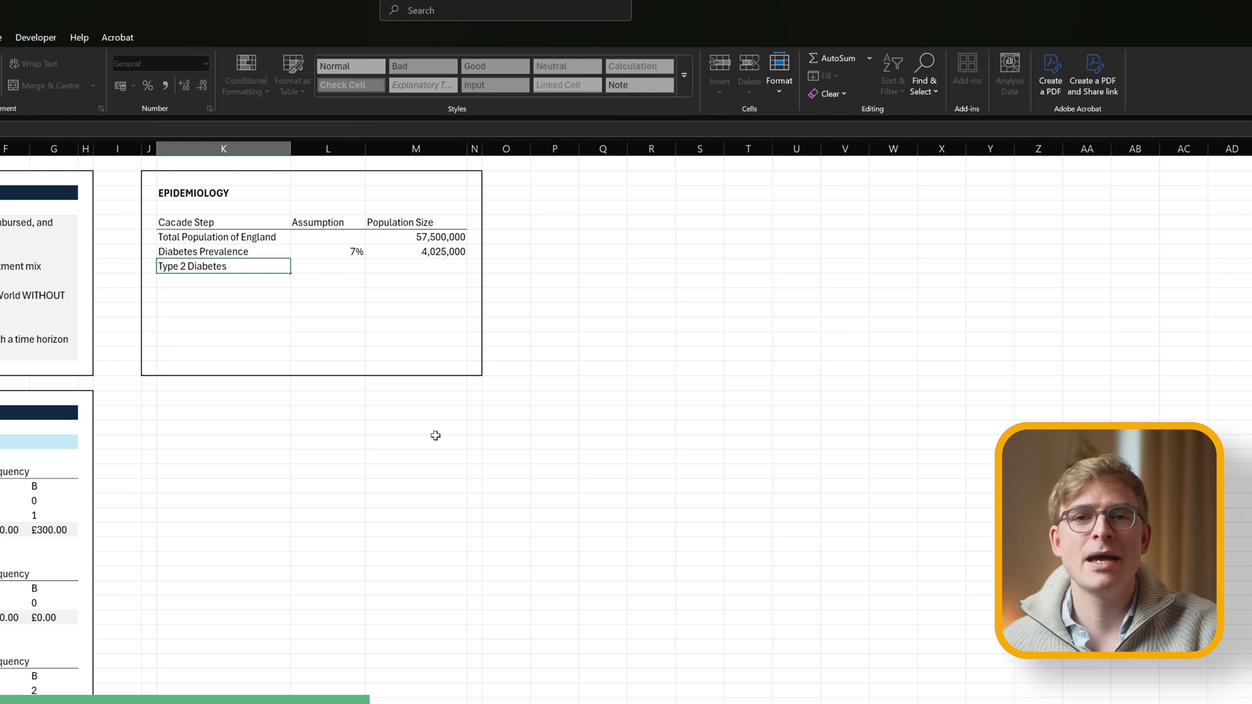
{"action": "type", "text": " Cases"}
{"action": "key", "text": "Tab"}
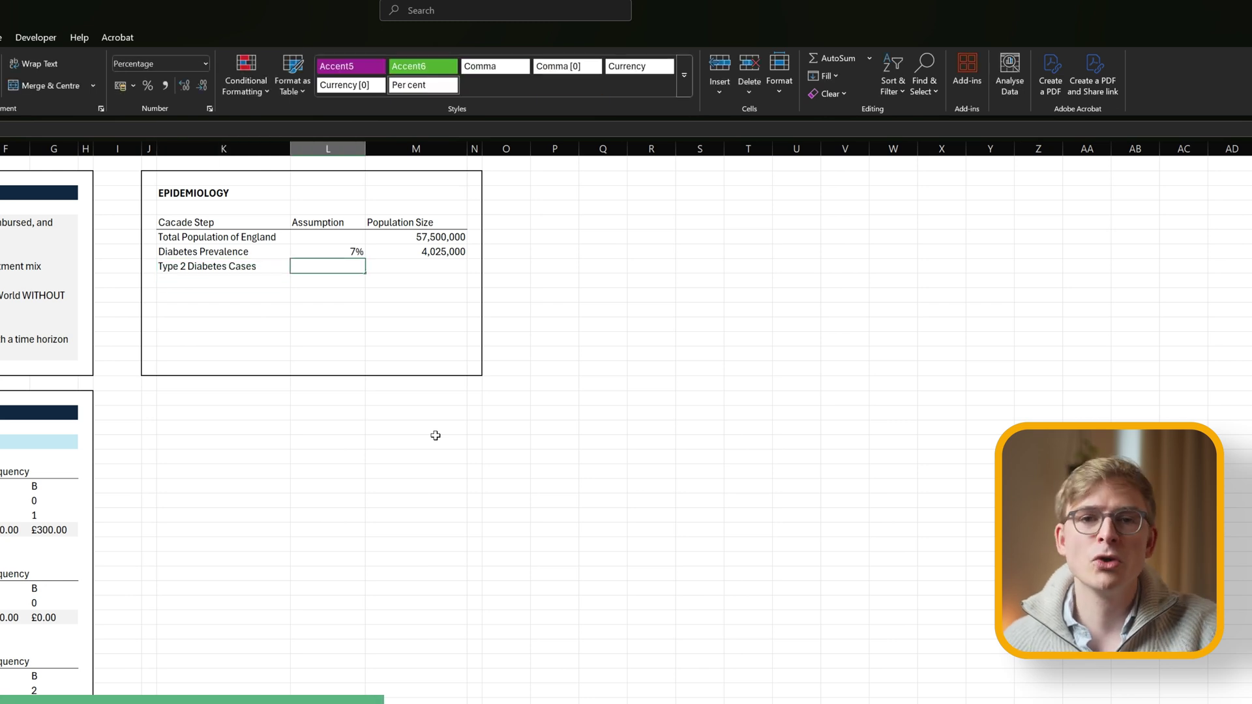
{"action": "type", "text": "90%"}
{"action": "key", "text": "Tab"}
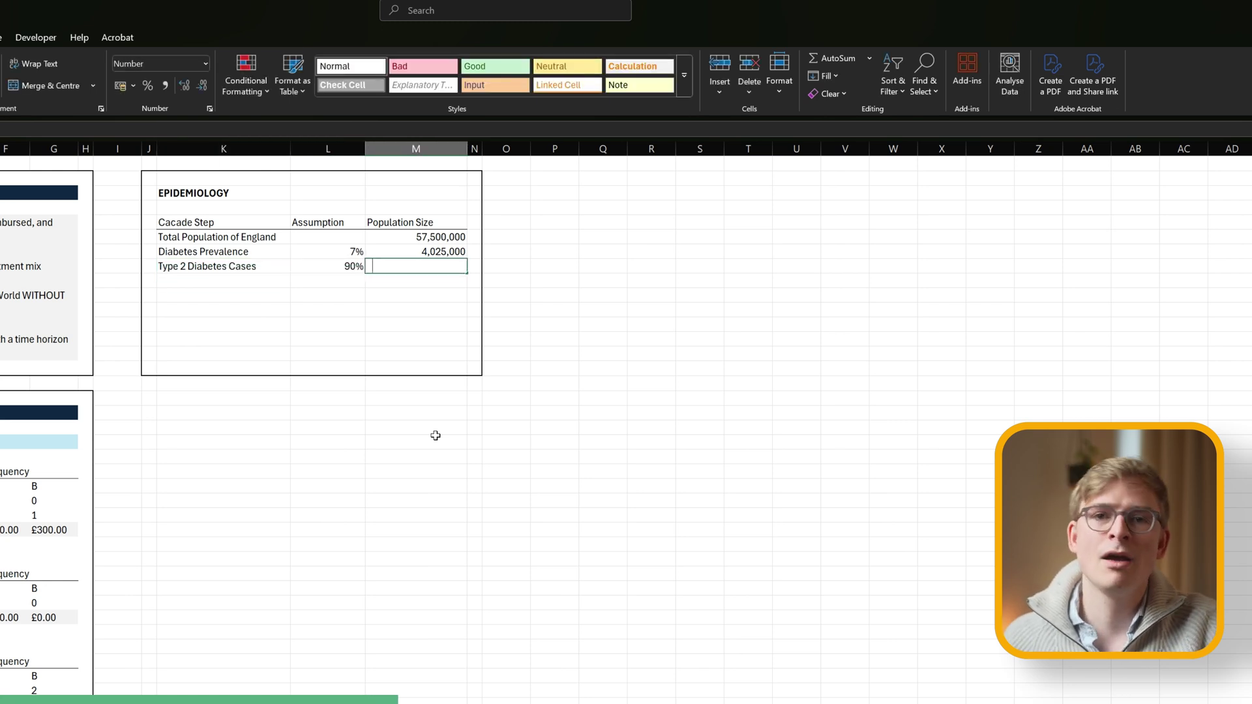
{"action": "type", "text": "="}
{"action": "left_click", "coordinate": [422, 251]}
{"action": "type", "text": "*"}
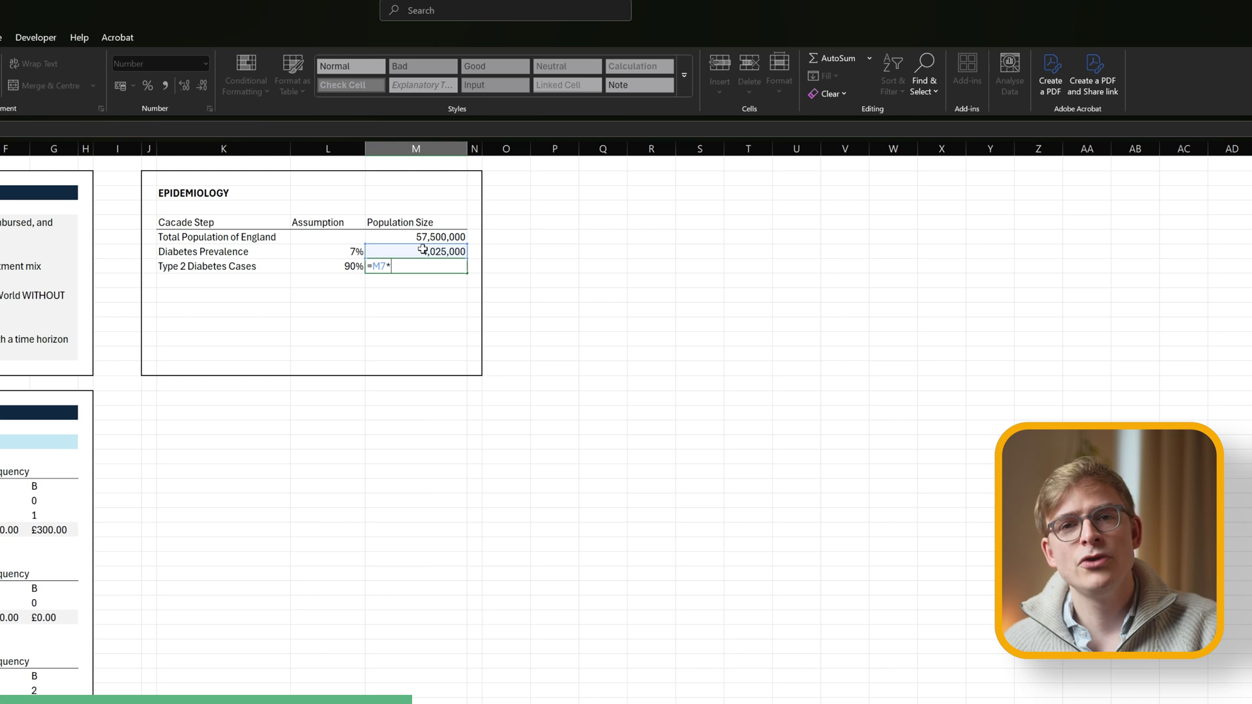
{"action": "key", "text": "Left"}
{"action": "key", "text": "Return"}
{"action": "key", "text": "Up"}
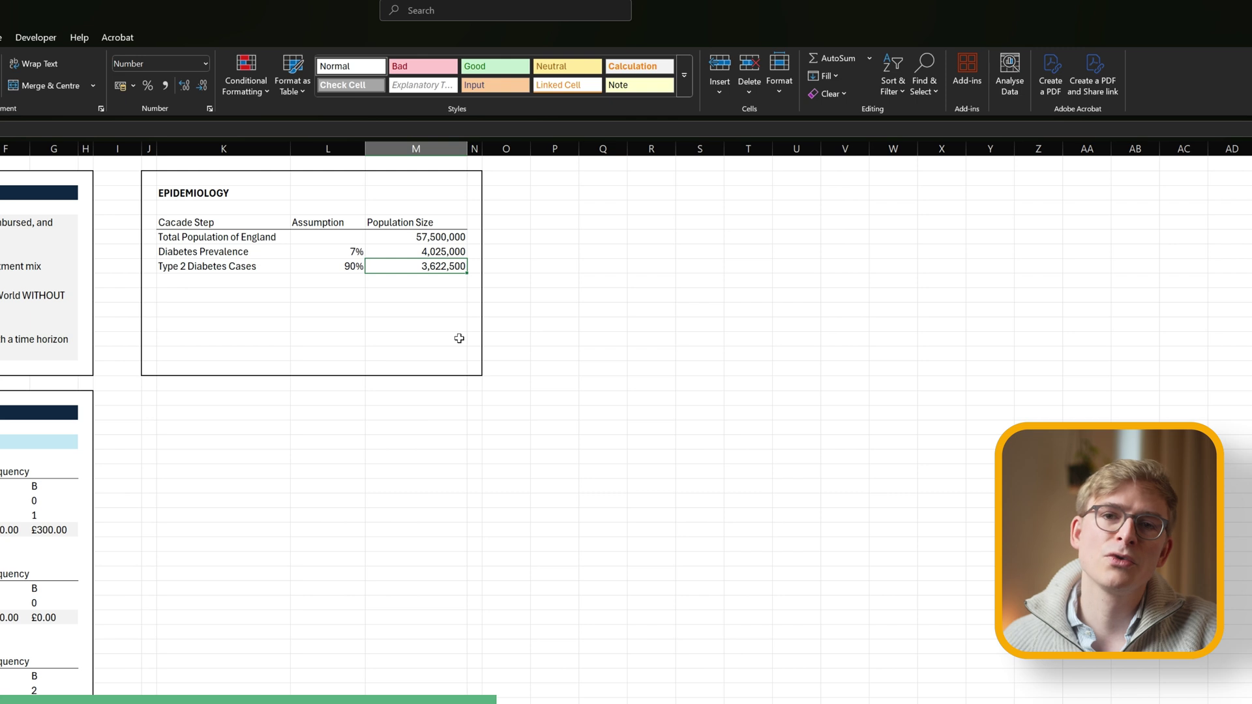
{"action": "key", "text": "Down"}
{"action": "key", "text": "Left"}
{"action": "key", "text": "Left"}
Add an On Drug Therapy row at 70% with =M8*L9, giving 2,535,750.
{"action": "type", "text": "On"}
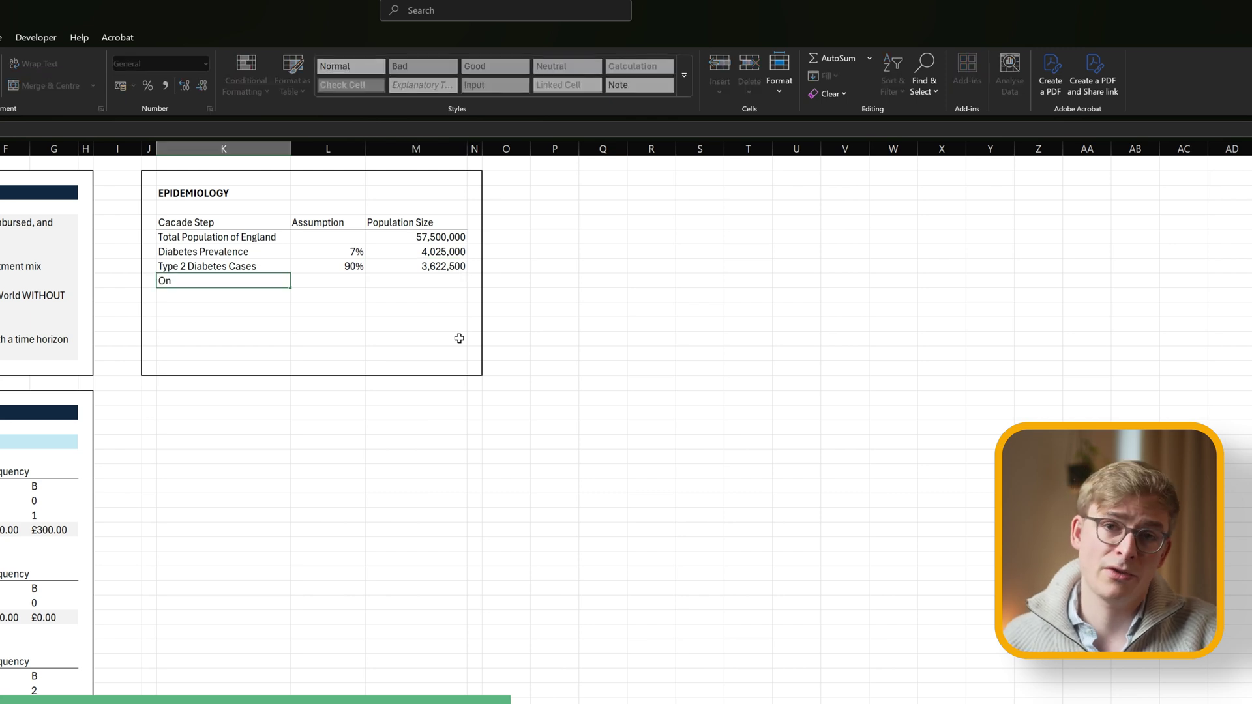
{"action": "type", "text": " Drug Therapy"}
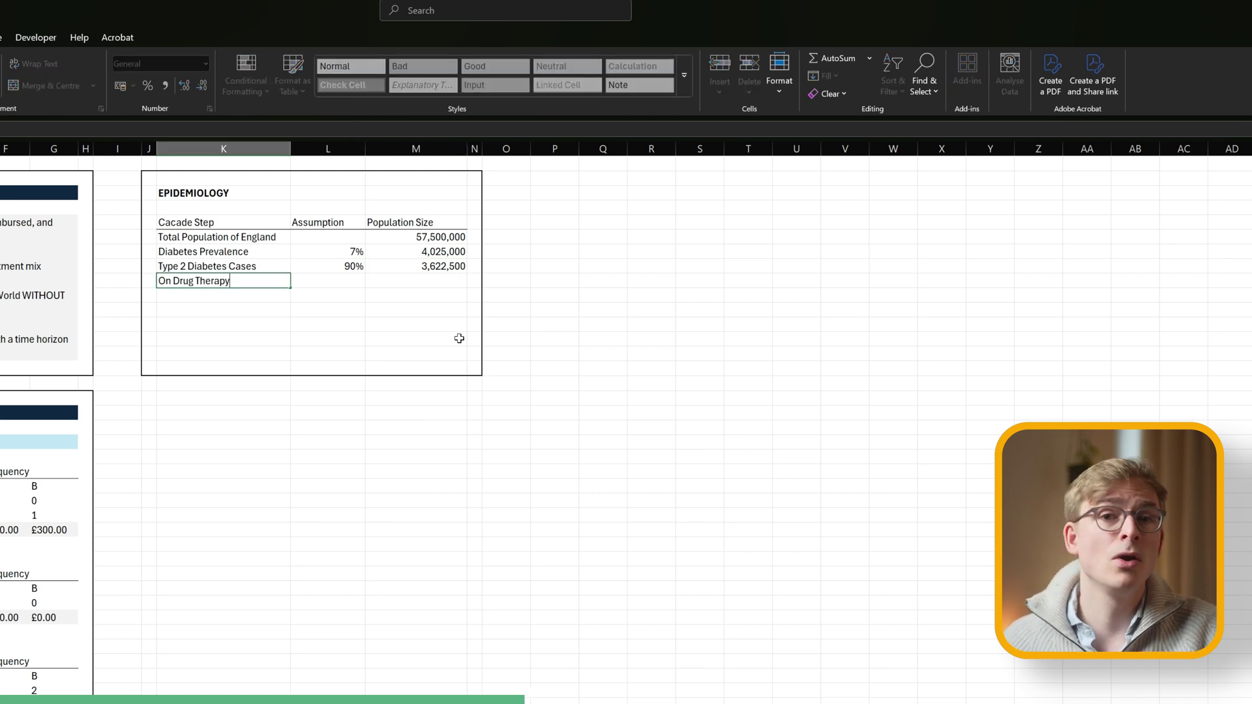
{"action": "key", "text": "Return"}
{"action": "key", "text": "Right"}
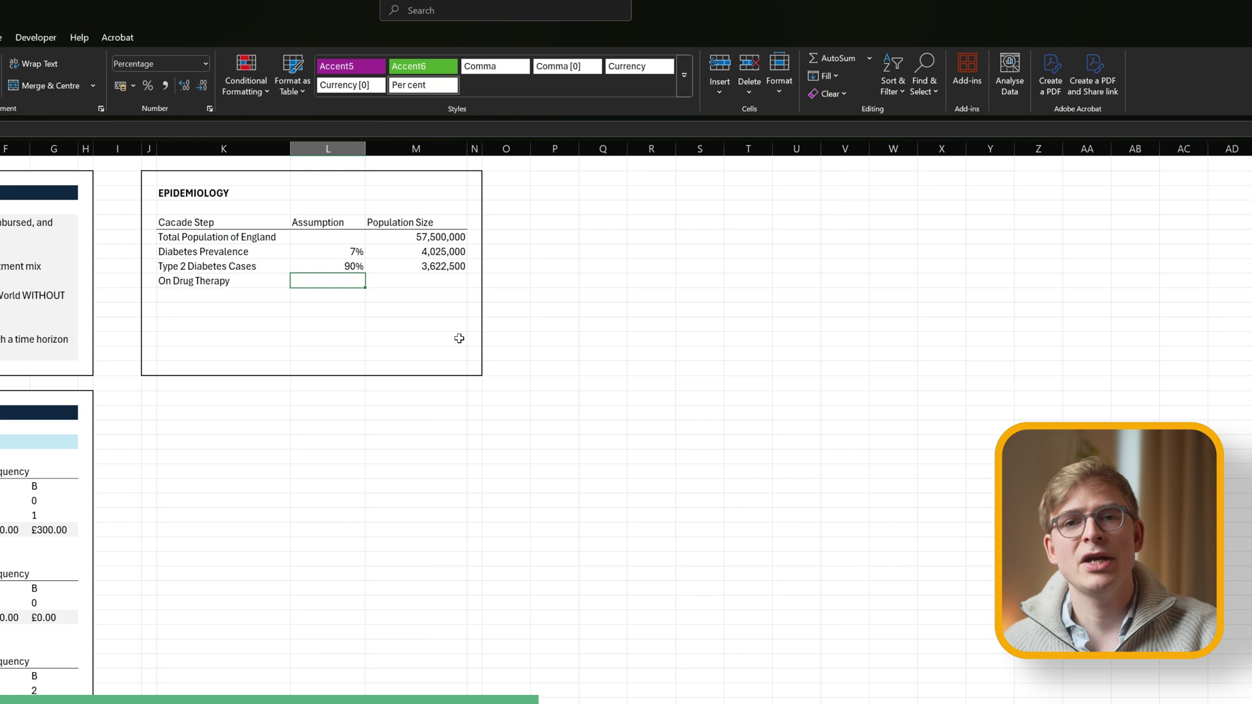
{"action": "type", "text": "70"}
{"action": "key", "text": "Return"}
{"action": "key", "text": "Right"}
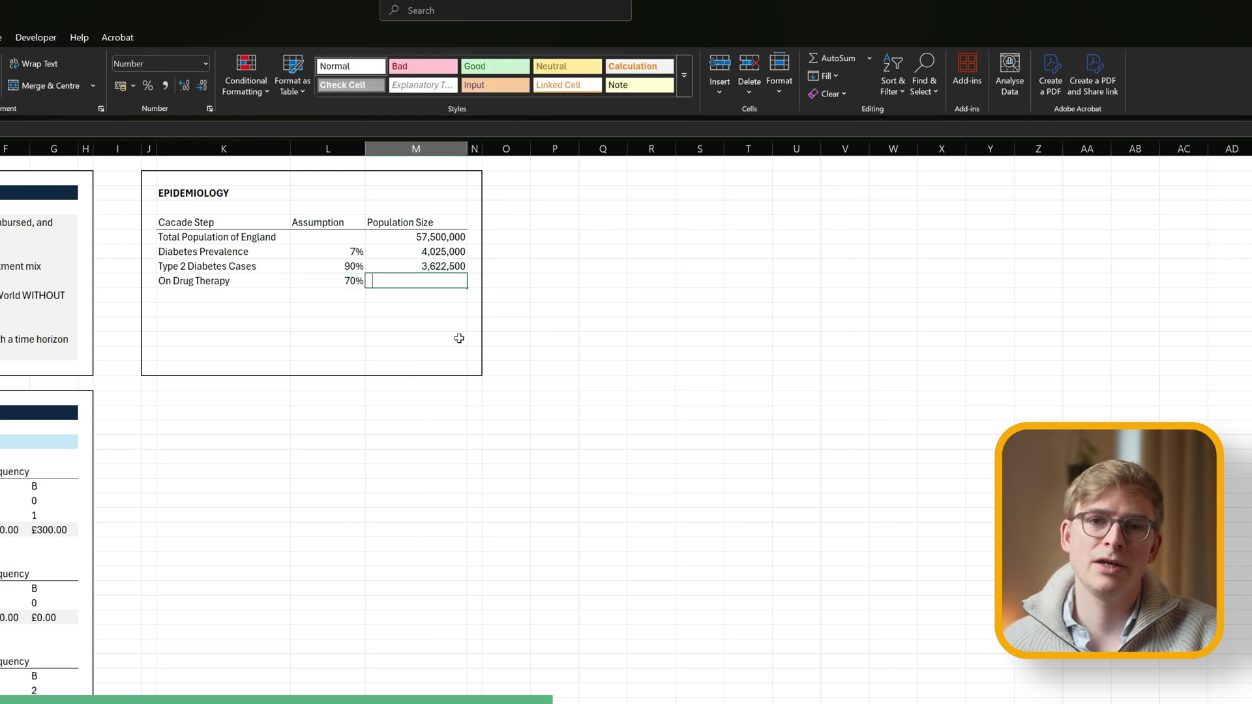
{"action": "type", "text": "="}
{"action": "left_click", "coordinate": [413, 262]}
{"action": "type", "text": "*"}
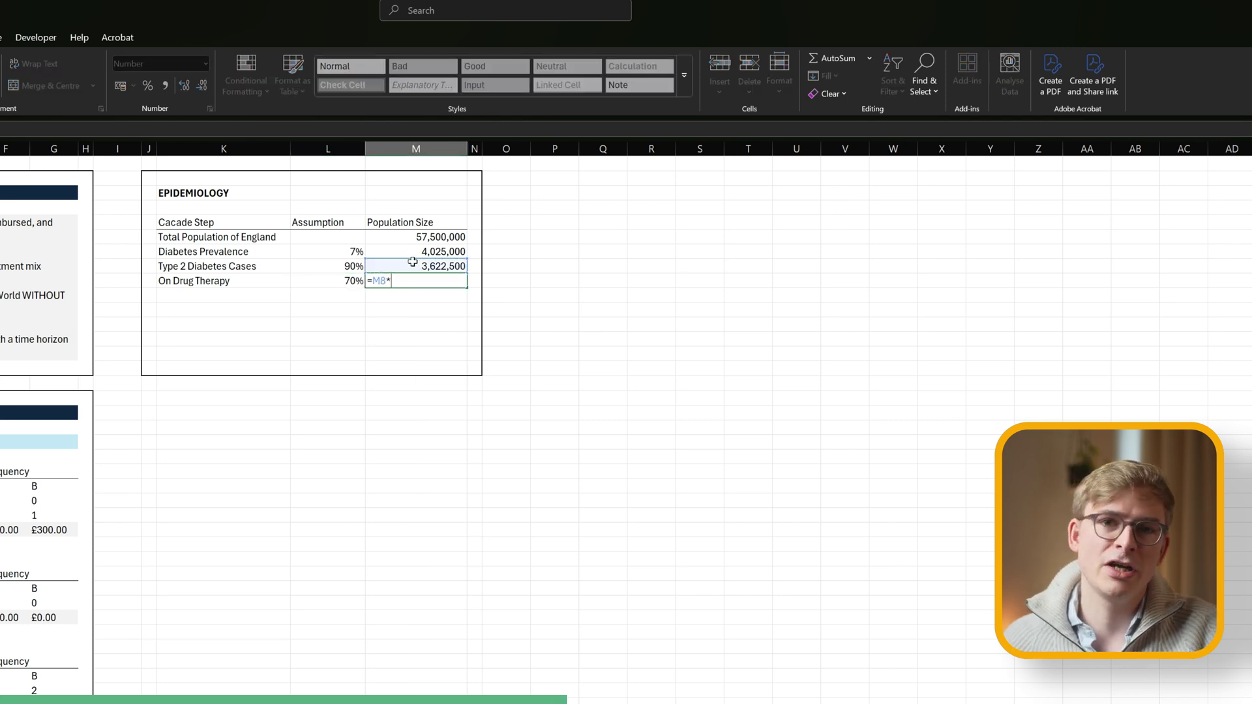
{"action": "left_click", "coordinate": [349, 282]}
{"action": "key", "text": "Return"}
Add a 'Second line therapy' row at 40% with =M9*L10, giving 1,014,300.
{"action": "left_click", "coordinate": [349, 294]}
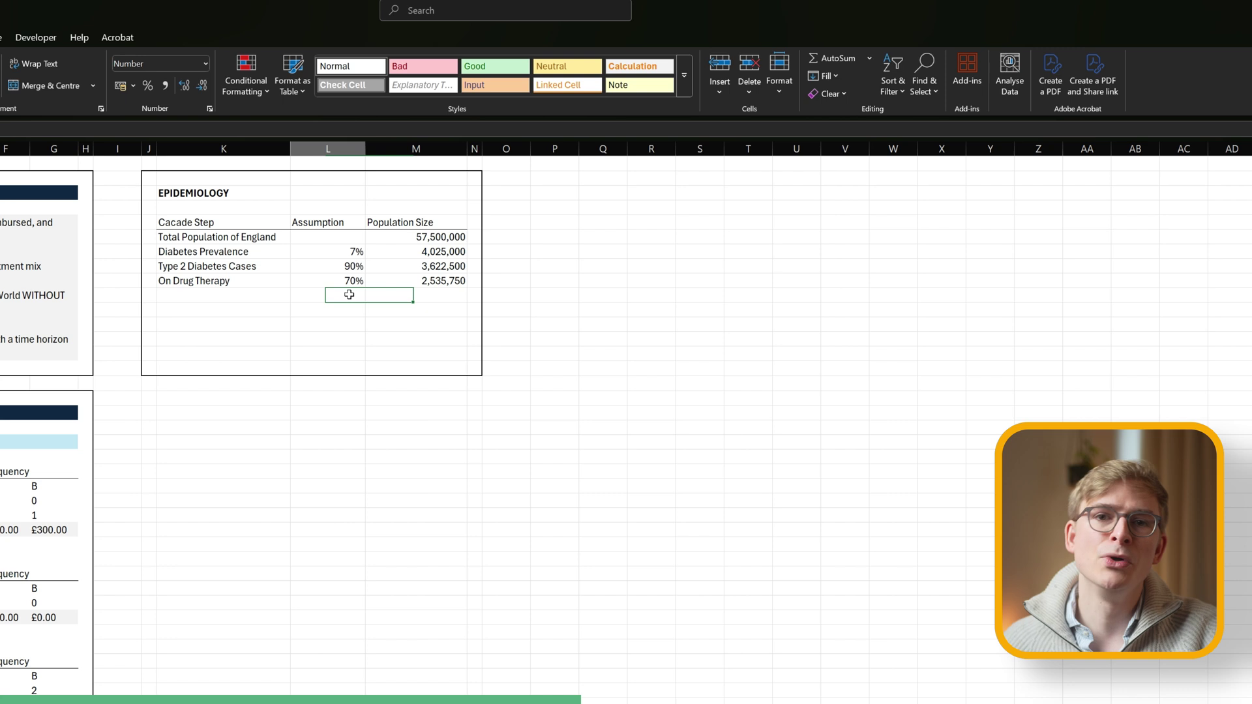
{"action": "key", "text": "Left"}
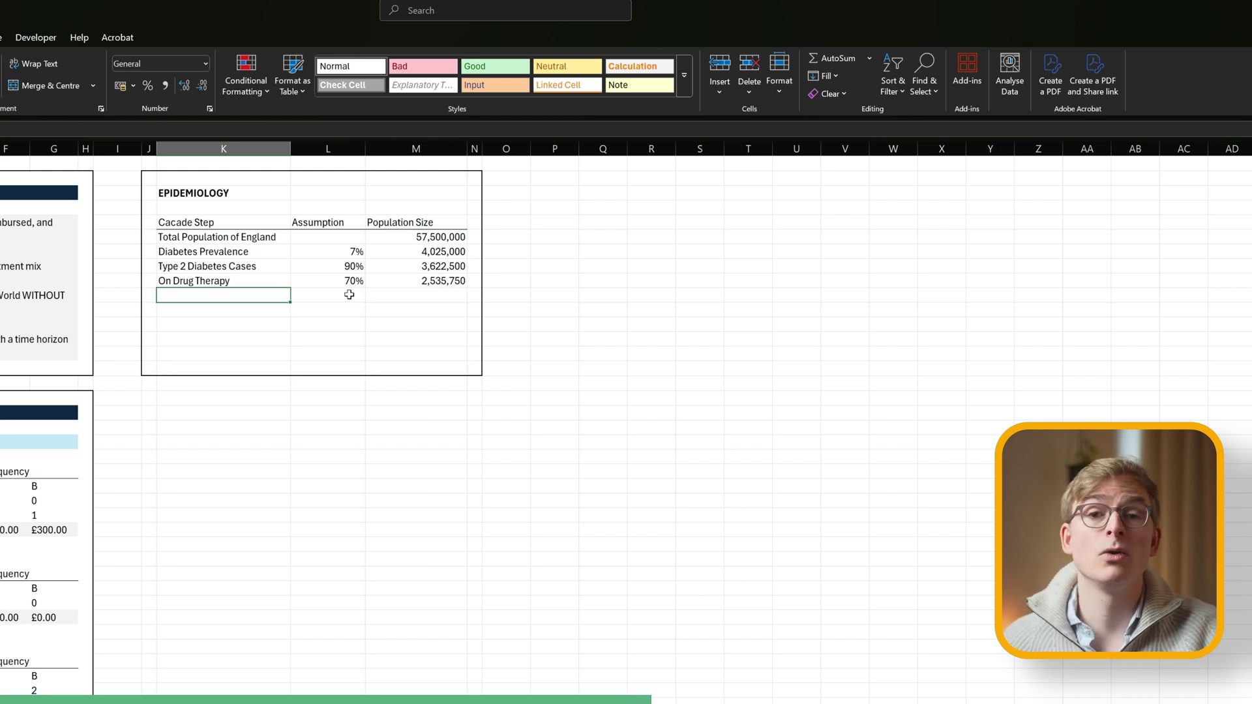
{"action": "type", "text": "S"}
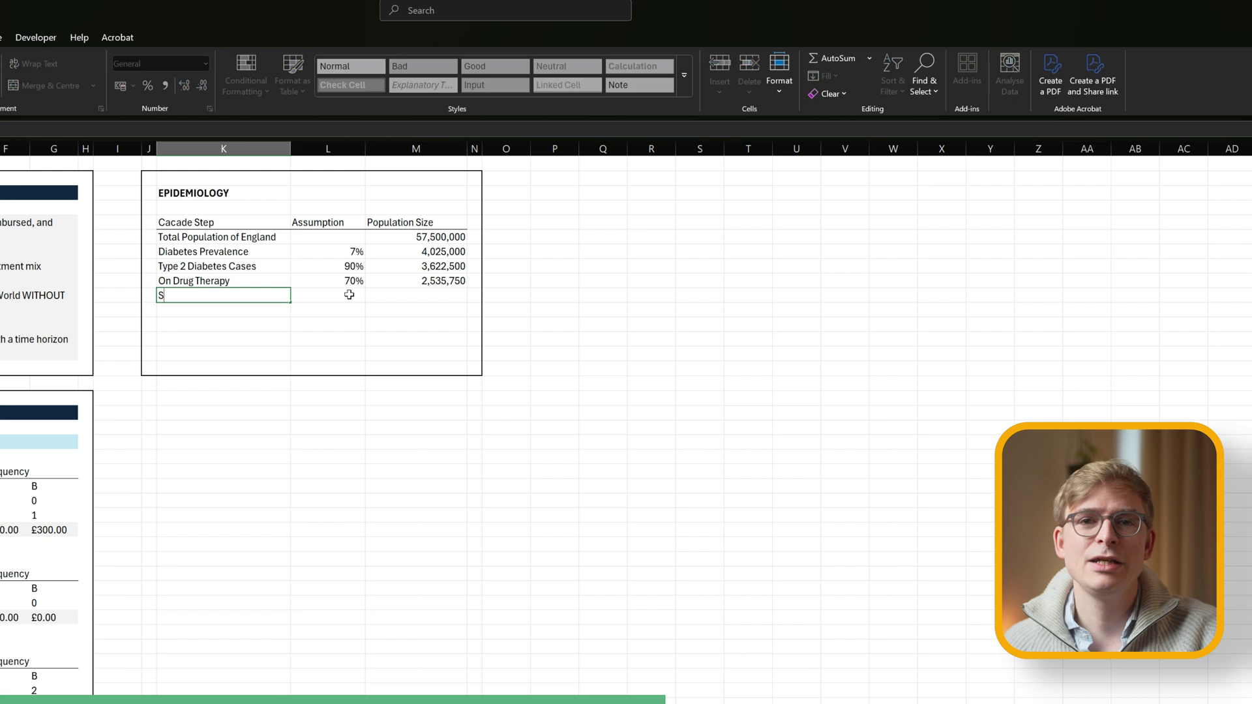
{"action": "type", "text": "econd line therapy"}
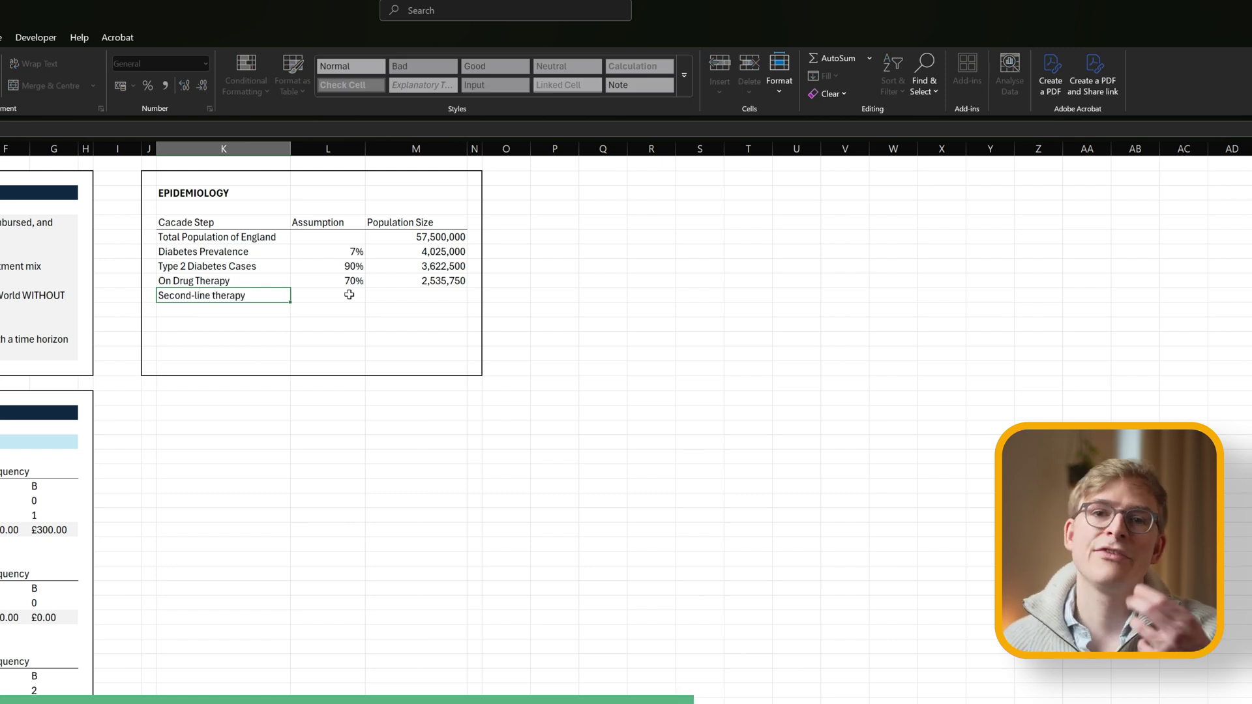
{"action": "left_click", "coordinate": [349, 295]}
{"action": "type", "text": "40"}
{"action": "key", "text": "Tab"}
{"action": "type", "text": "="}
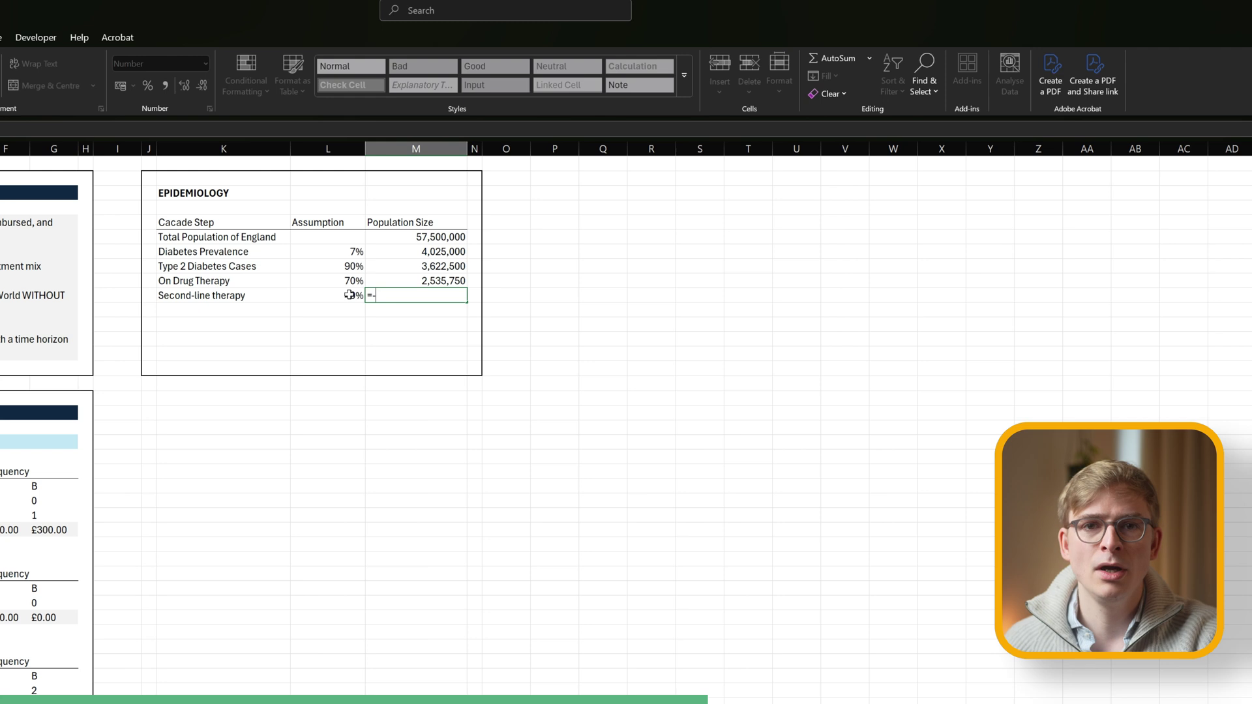
{"action": "left_click", "coordinate": [426, 280]}
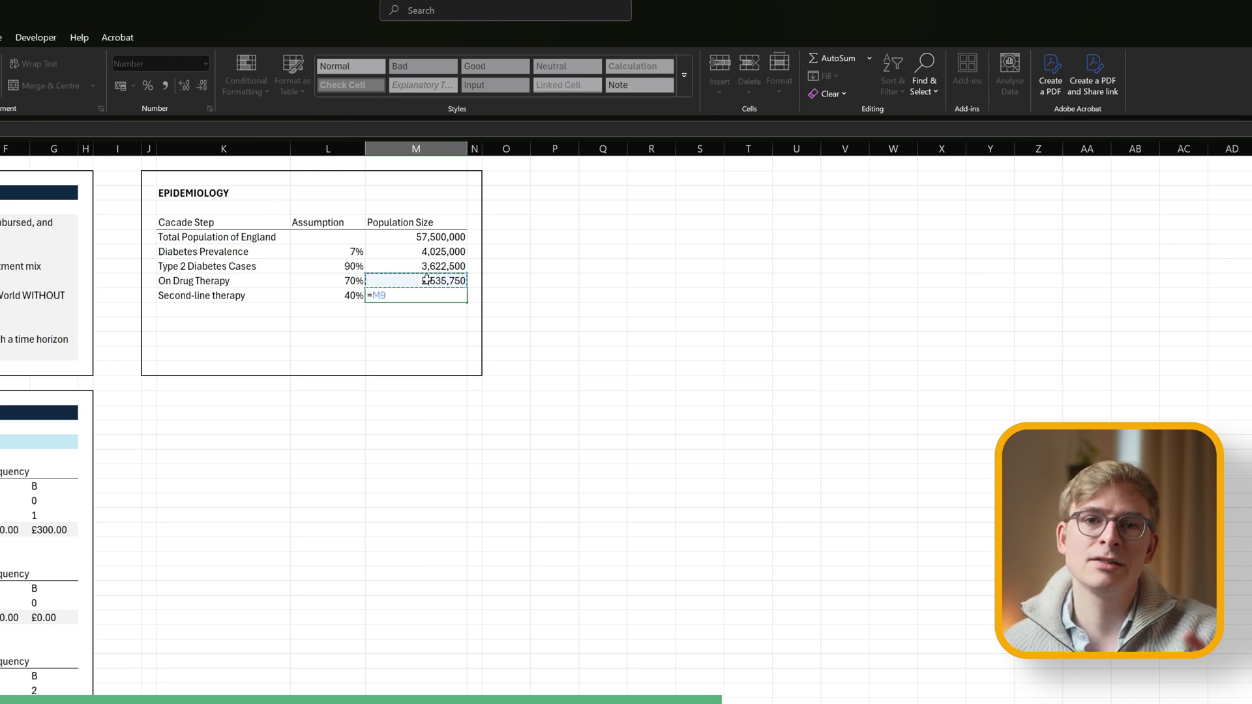
{"action": "type", "text": "*"}
{"action": "left_click", "coordinate": [340, 297]}
{"action": "key", "text": "Return"}
{"action": "key", "text": "Up"}
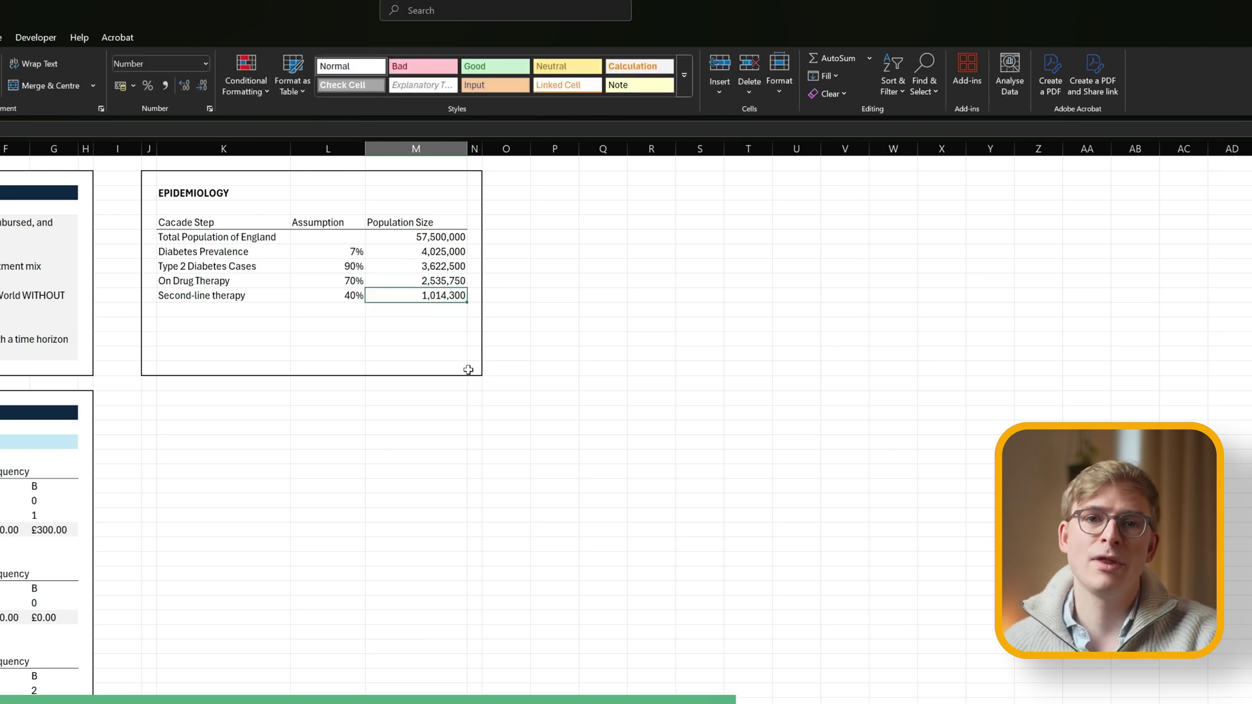
Add a Prevalent Patient Population row whose population is =M10 (1,014,300).
{"action": "key", "text": "Down"}
{"action": "key", "text": "Down"}
{"action": "key", "text": "Left"}
{"action": "key", "text": "Left"}
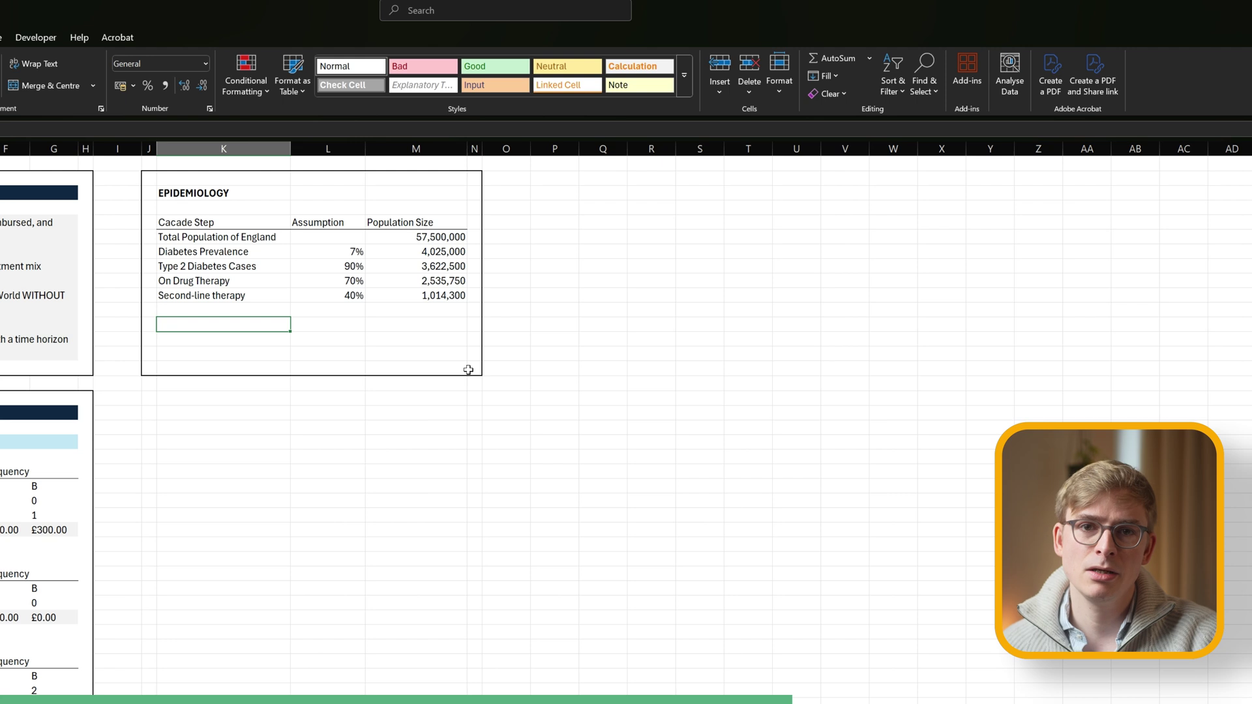
{"action": "type", "text": "Pra"}
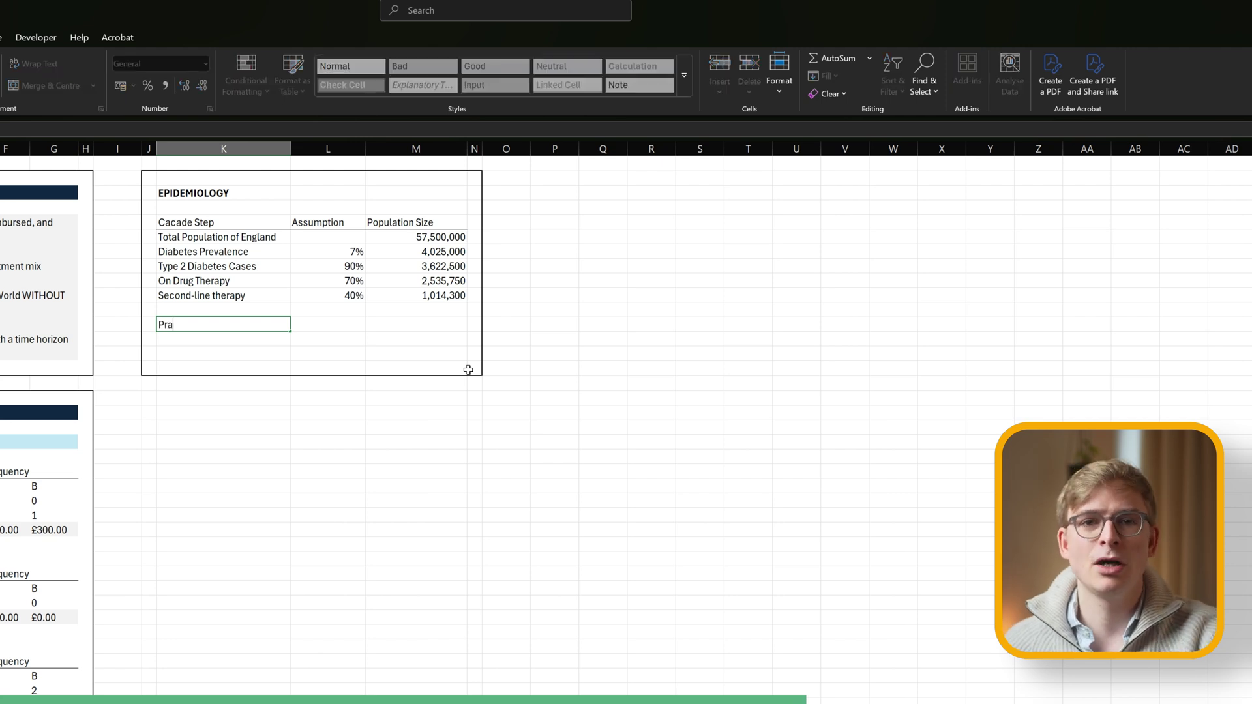
{"action": "type", "text": "ve"}
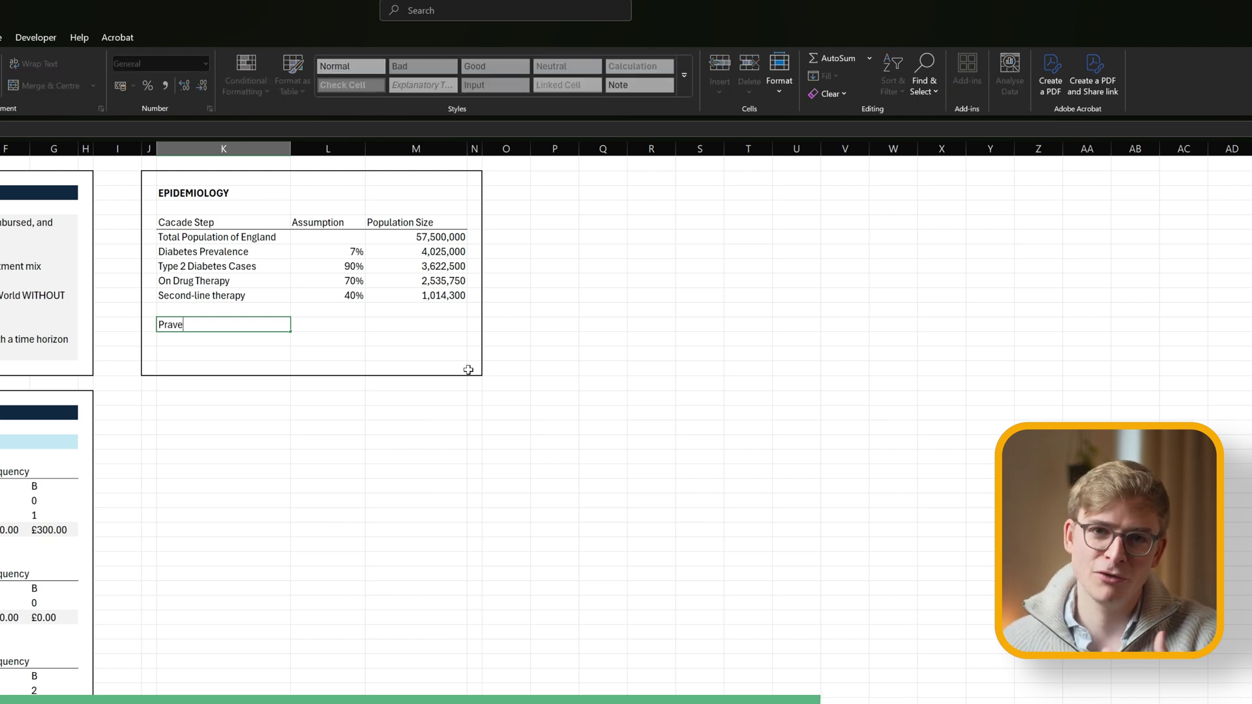
{"action": "type", "text": "len"}
{"action": "key", "text": "BackSpace"}
{"action": "key", "text": "BackSpace"}
{"action": "key", "text": "BackSpace"}
{"action": "key", "text": "BackSpace"}
{"action": "key", "text": "BackSpace"}
{"action": "key", "text": "BackSpace"}
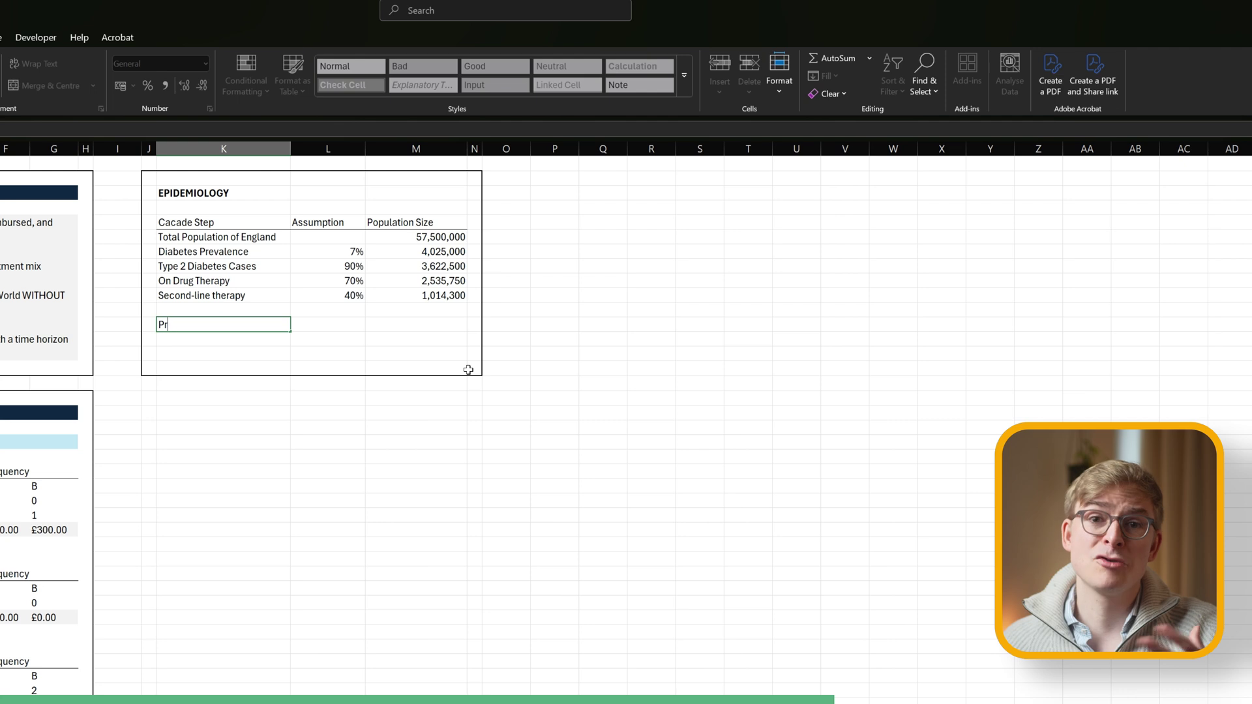
{"action": "type", "text": "evalent Patient"}
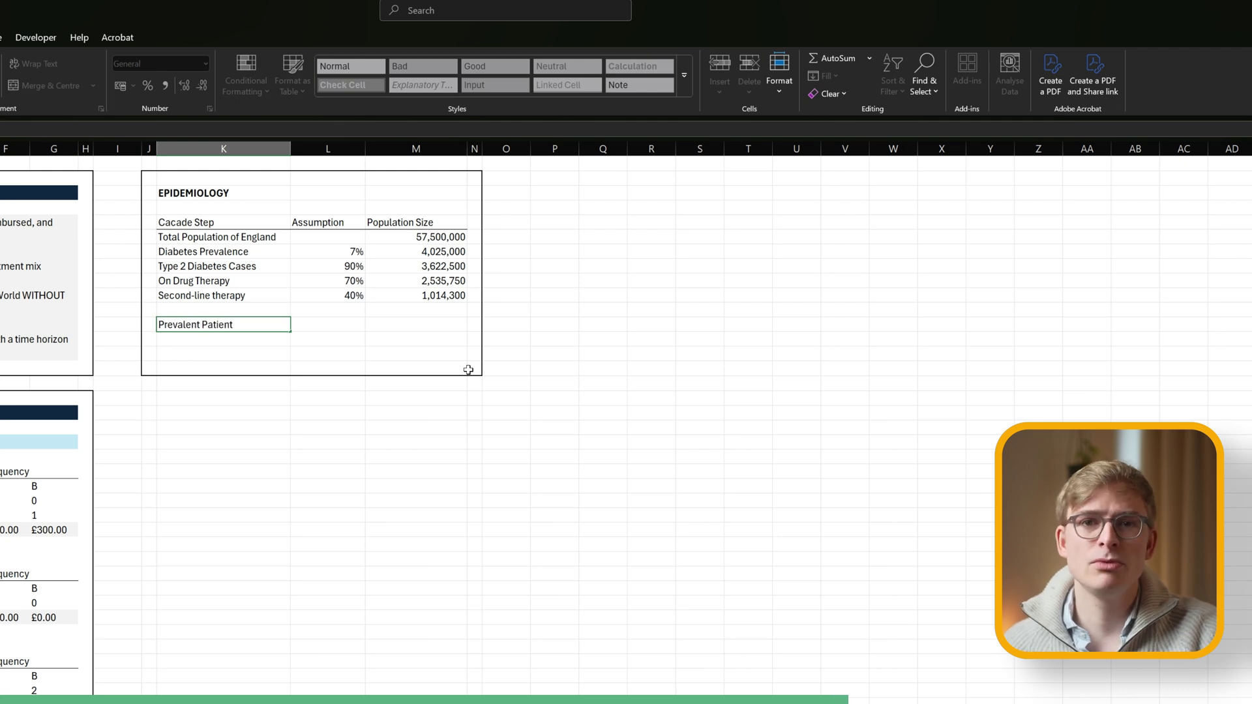
{"action": "type", "text": " Population"}
{"action": "key", "text": "Return"}
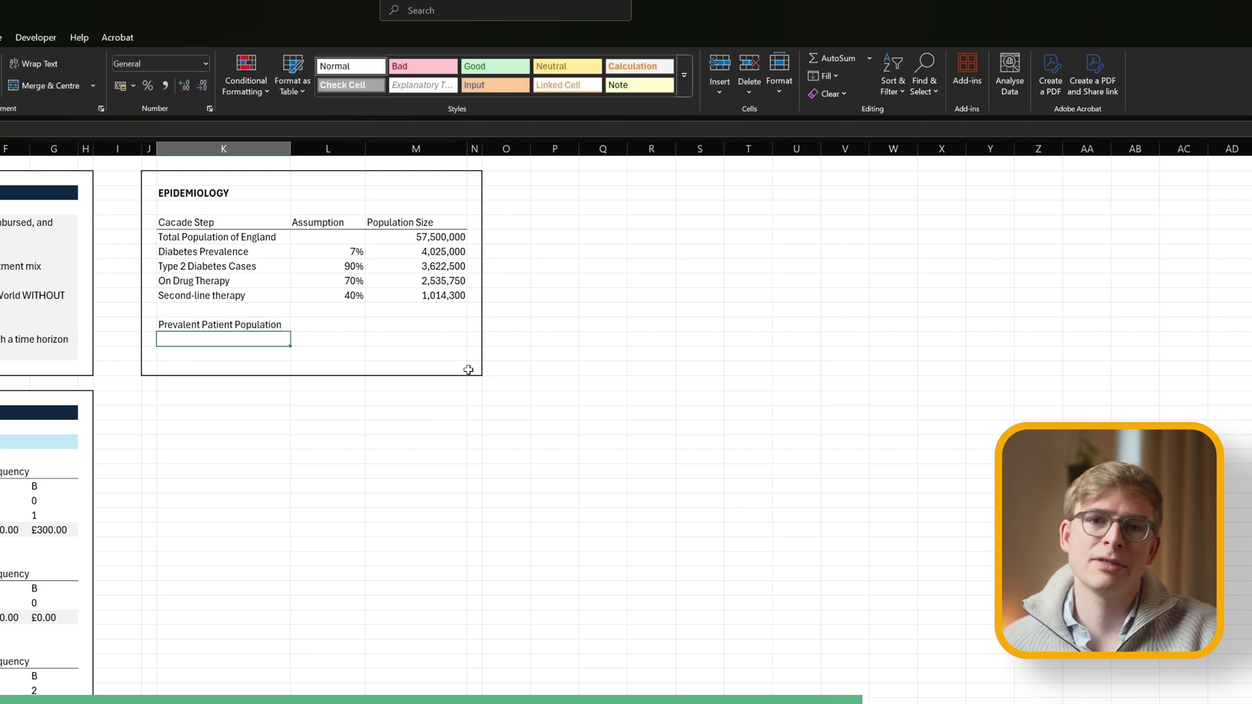
{"action": "key", "text": "Up"}
{"action": "key", "text": "Right"}
{"action": "key", "text": "Right"}
{"action": "type", "text": "="}
{"action": "left_click", "coordinate": [426, 294]}
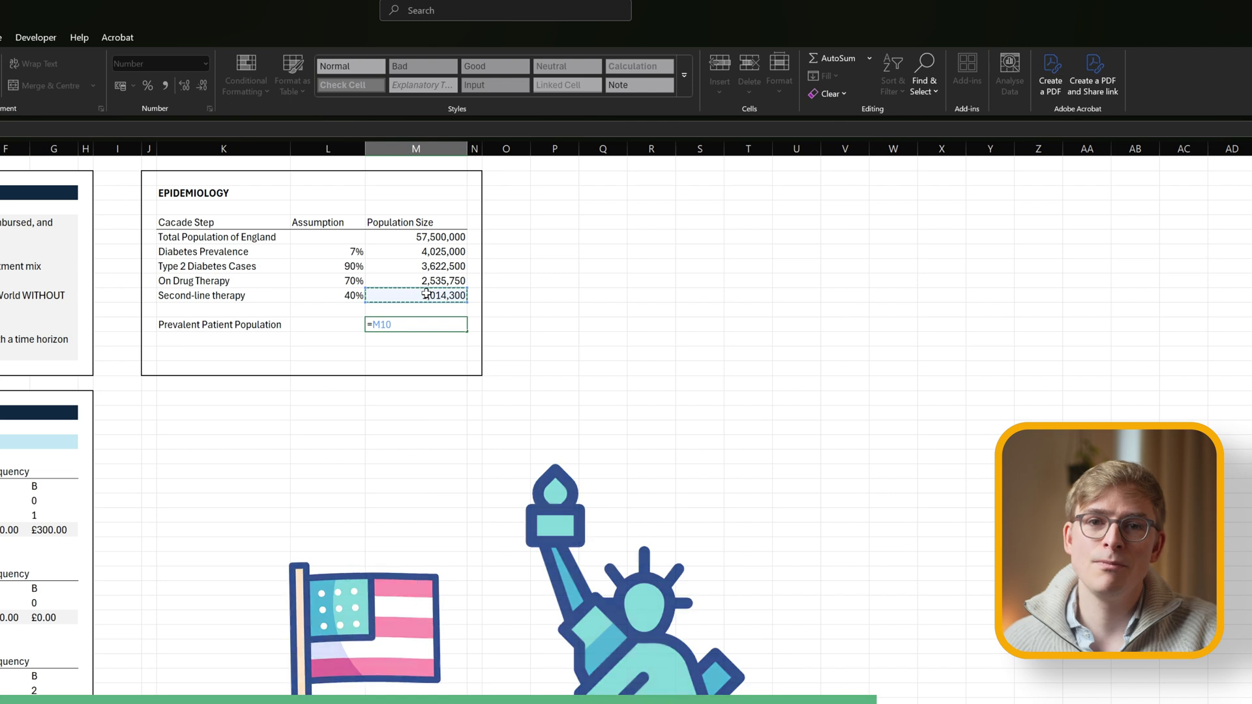
{"action": "key", "text": "Return"}
{"action": "key", "text": "Up"}
Make the Prevalent Patient Population row bold across K to M.
{"action": "key", "text": "Left"}
{"action": "key", "text": "Left"}
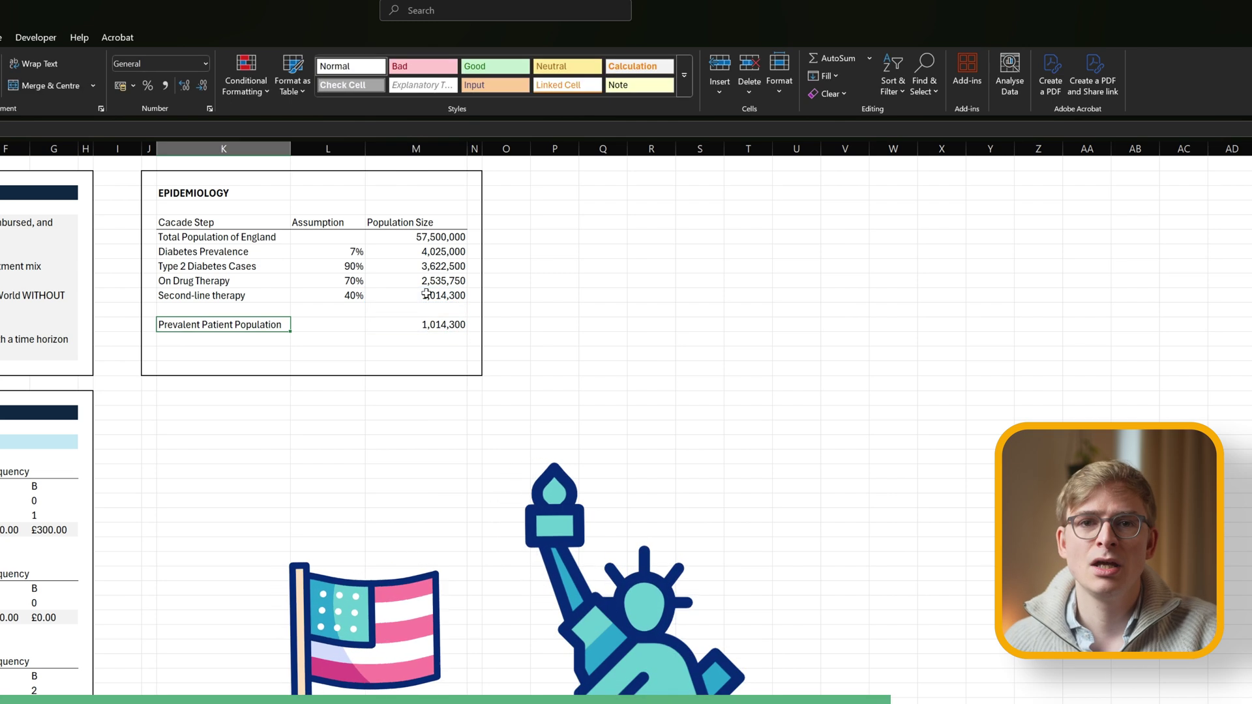
{"action": "key", "text": "shift+Right"}
{"action": "key", "text": "shift+Right"}
{"action": "key", "text": "ctrl+b"}
{"action": "left_click", "coordinate": [261, 353]}
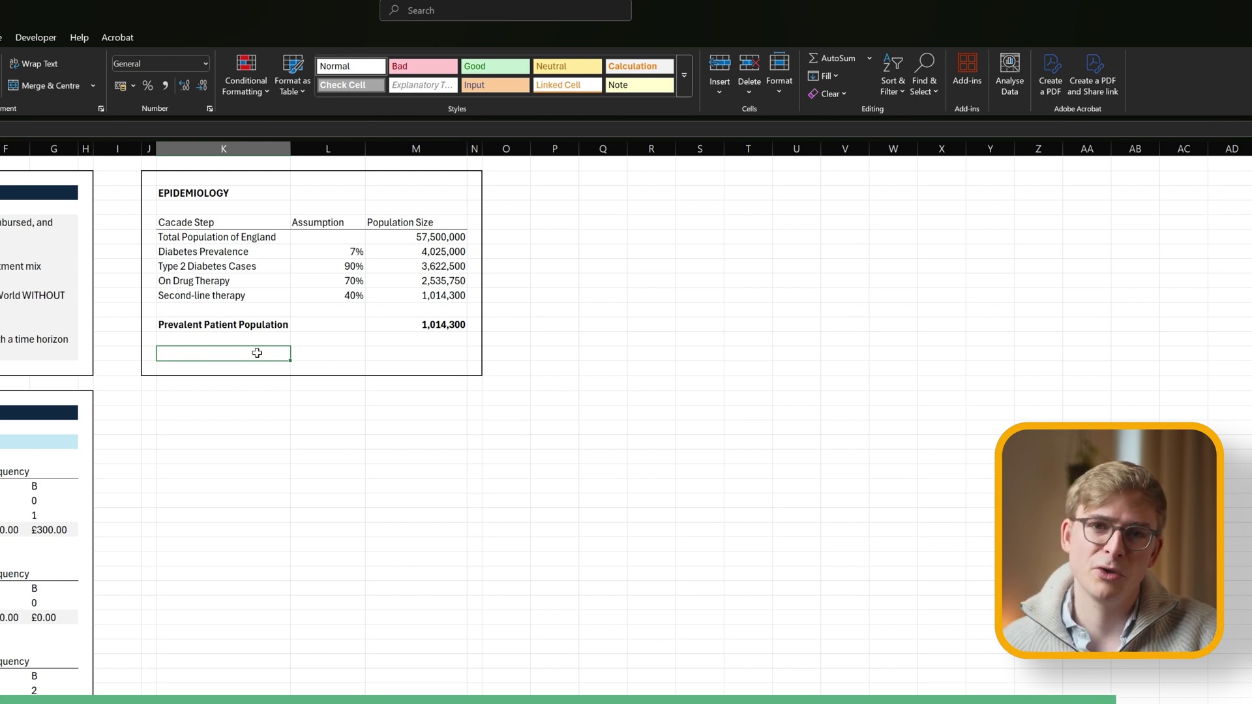
Add the Annual Incidence row with a value of 150,000.
{"action": "type", "text": "Annual Incidence"}
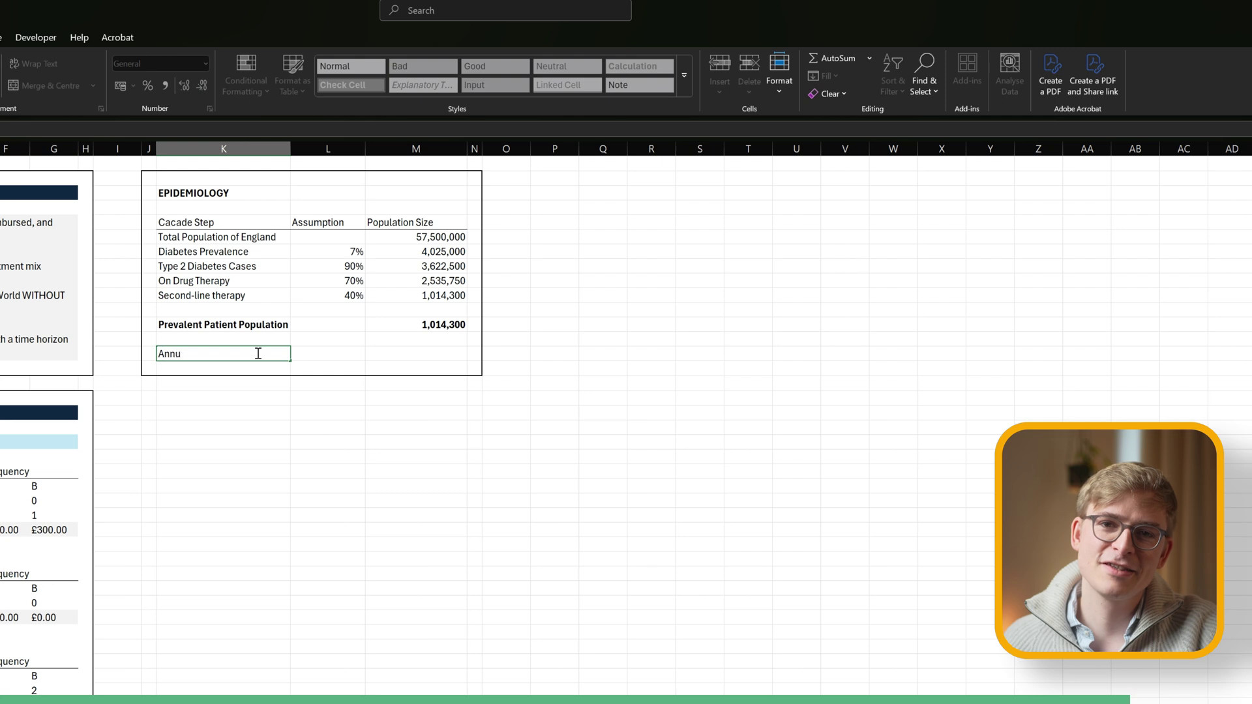
{"action": "key", "text": "Tab"}
{"action": "key", "text": "Tab"}
{"action": "type", "text": "150"}
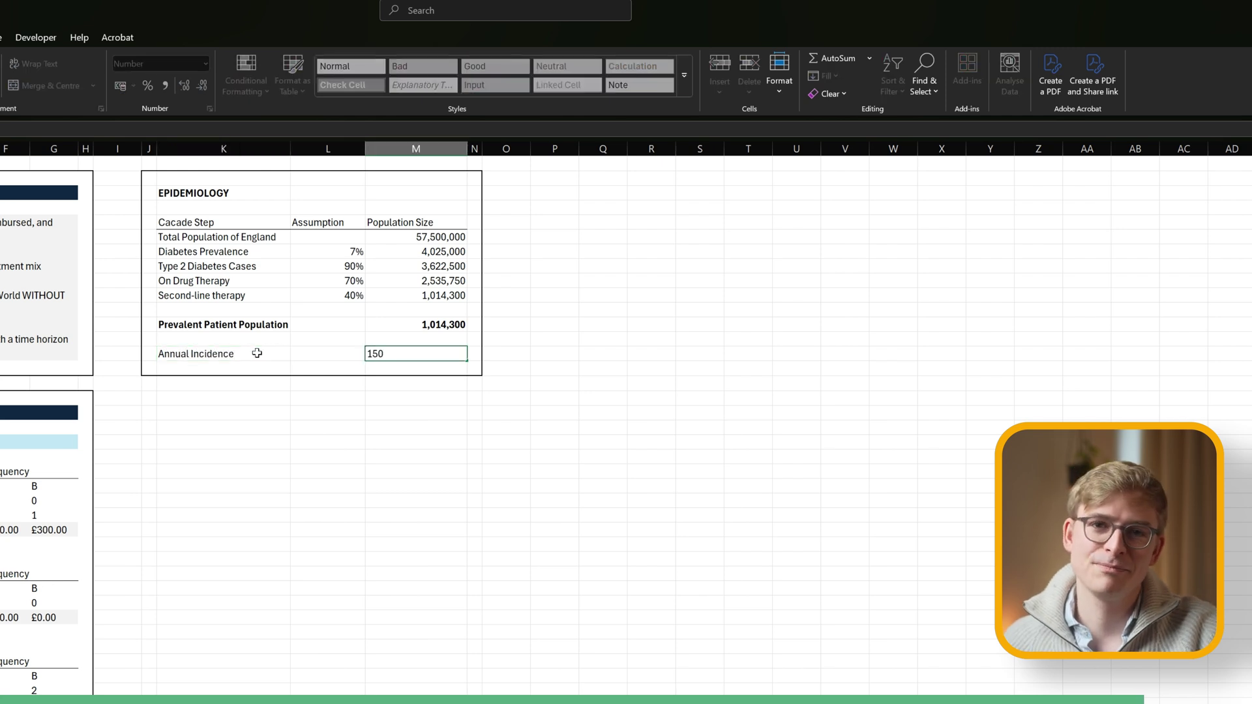
{"action": "type", "text": ",000"}
{"action": "key", "text": "ctrl+Return"}
Fill the whole Epidemiology table white to hide the gridlines.
{"action": "left_click", "coordinate": [257, 353]}
{"action": "key", "text": "ctrl+Up"}
{"action": "key", "text": "ctrl+Up"}
{"action": "key", "text": "ctrl+Up"}
{"action": "key", "text": "ctrl+a"}
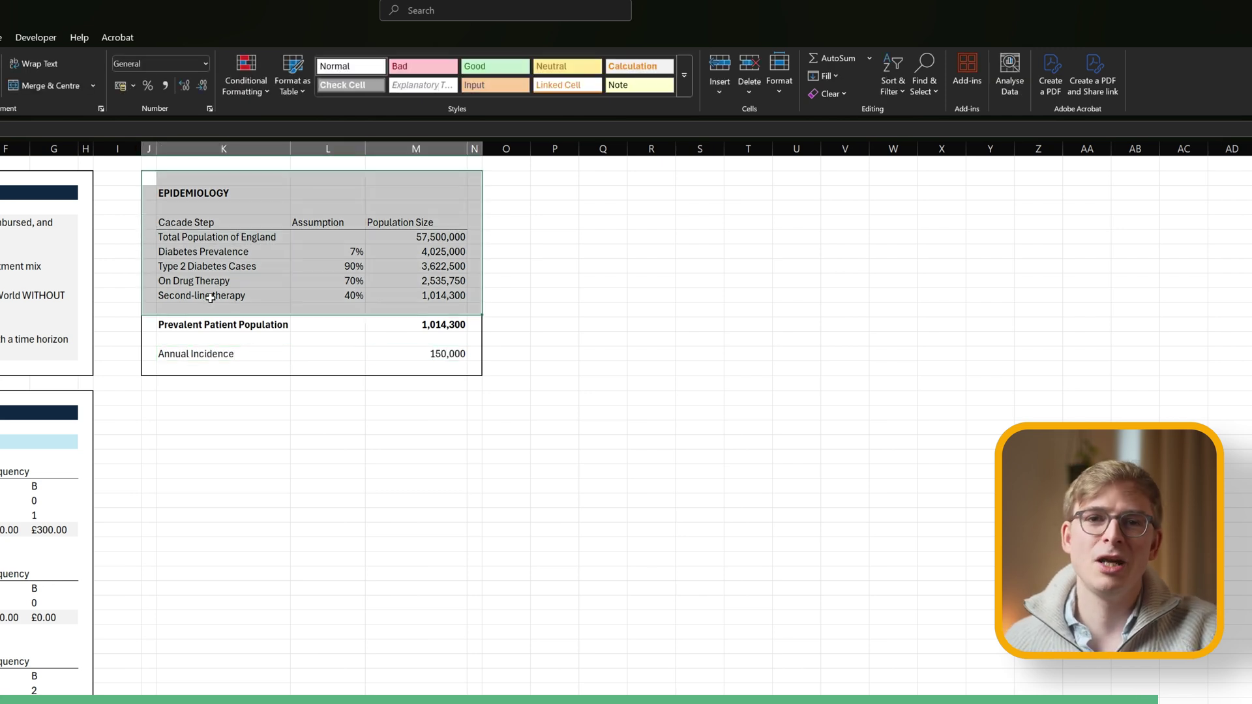
{"action": "key", "text": "alt+h"}
{"action": "key", "text": "h"}
{"action": "key", "text": "Return"}
{"action": "key", "text": "ctrl+Left"}
Fill the EPIDEMIOLOGY title bar navy.
{"action": "key", "text": "ctrl+Right"}
{"action": "key", "text": "shift+Right"}
{"action": "key", "text": "shift+Right"}
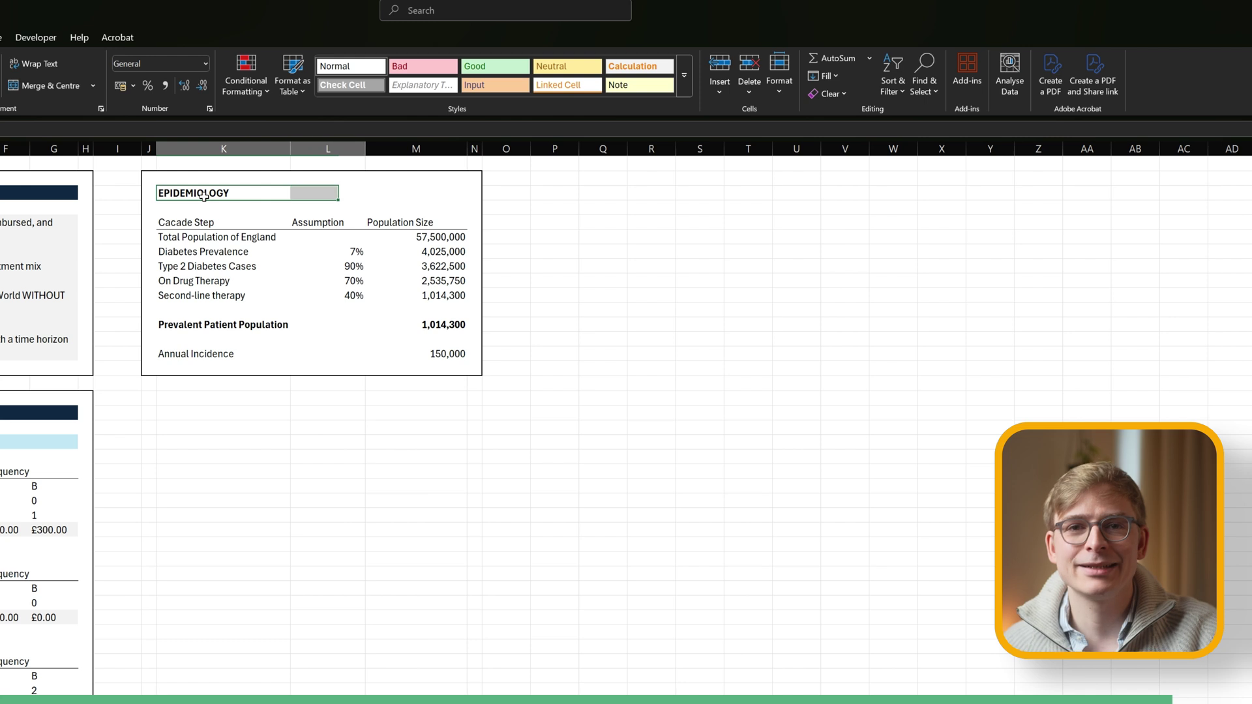
{"action": "key", "text": "alt+h"}
{"action": "key", "text": "h"}
{"action": "key", "text": "Return"}
{"action": "key", "text": "shift+Left"}
{"action": "key", "text": "shift+Left"}
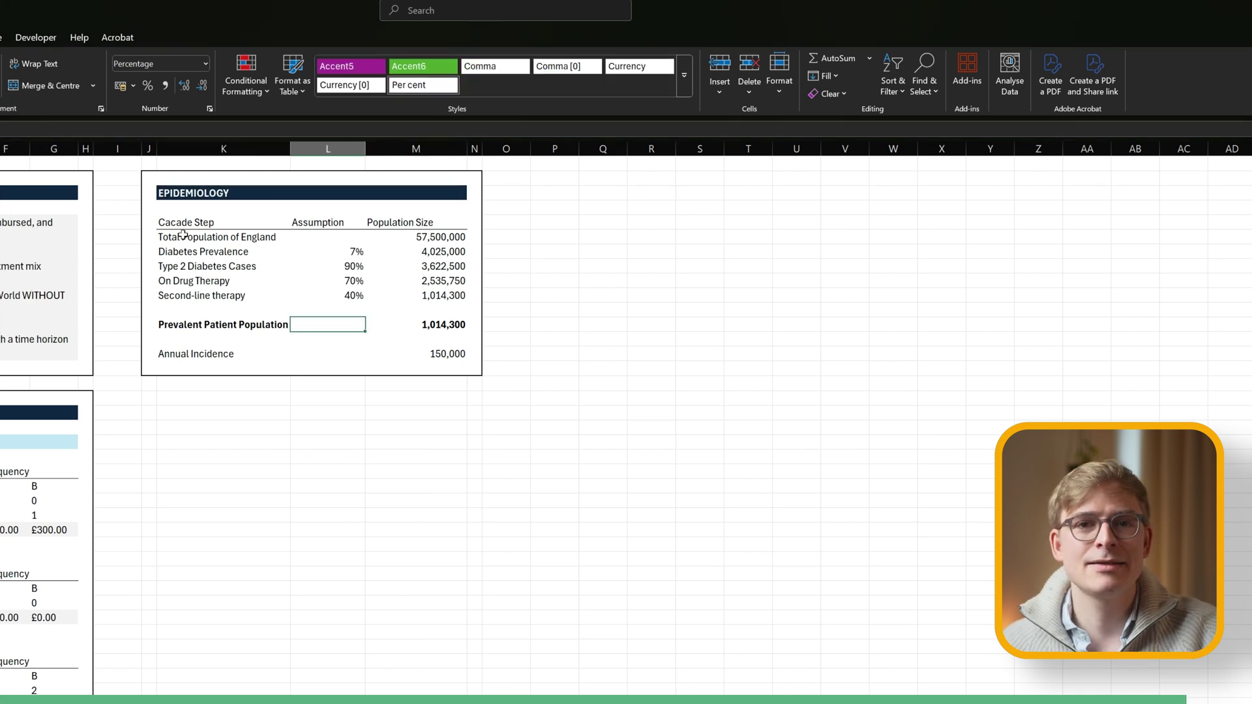
Shade the Total Population of England, Type 2 Diabetes Cases and Second-line therapy rows grey.
{"action": "key", "text": "Down"}
{"action": "key", "text": "Down"}
{"action": "key", "text": "shift+Right"}
{"action": "key", "text": "shift+Right"}
{"action": "key", "text": "alt+h"}
{"action": "key", "text": "h"}
{"action": "key", "text": "Return"}
{"action": "key", "text": "Down"}
{"action": "key", "text": "Down"}
{"action": "key", "text": "shift+Right"}
{"action": "key", "text": "shift+Right"}
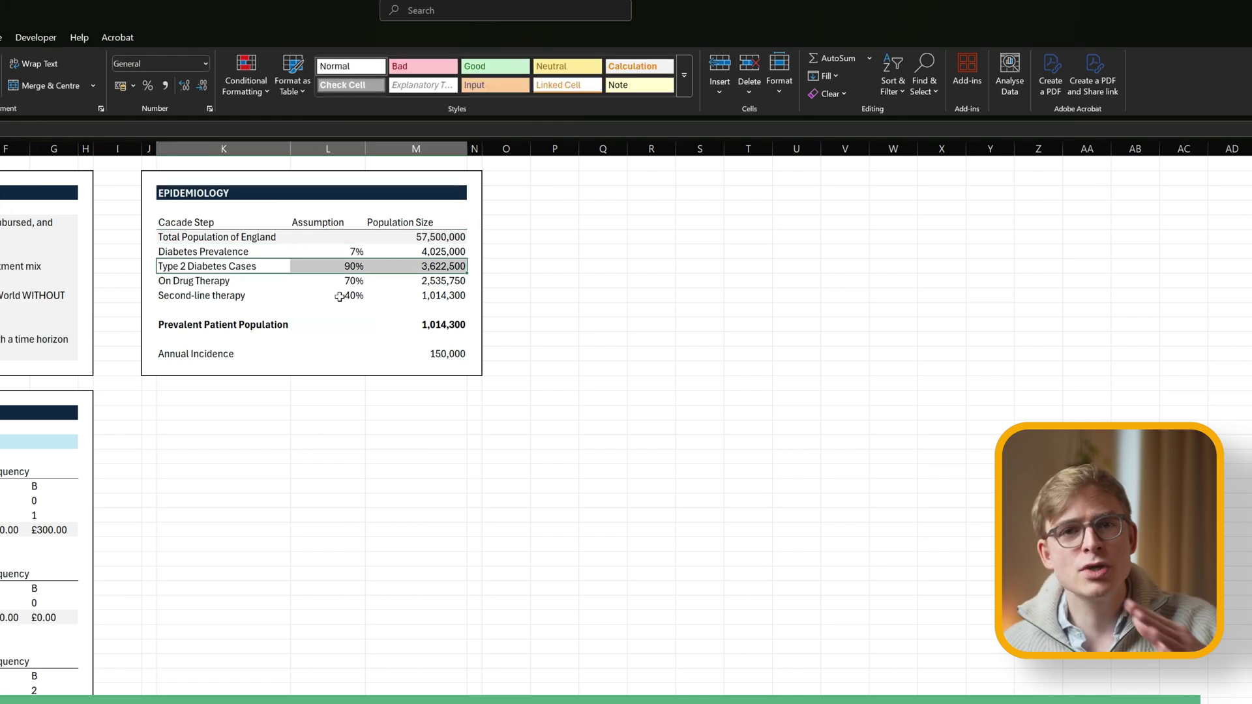
{"action": "key", "text": "F4"}
{"action": "key", "text": "Down"}
{"action": "key", "text": "Down"}
{"action": "key", "text": "shift+Right"}
{"action": "key", "text": "shift+Right"}
{"action": "key", "text": "F4"}
Make the Prevalent Patient Population and Annual Incidence rows bold and grey, then outline a box below.
{"action": "left_click", "coordinate": [185, 325]}
{"action": "key", "text": "shift+Right"}
{"action": "key", "text": "shift+Right"}
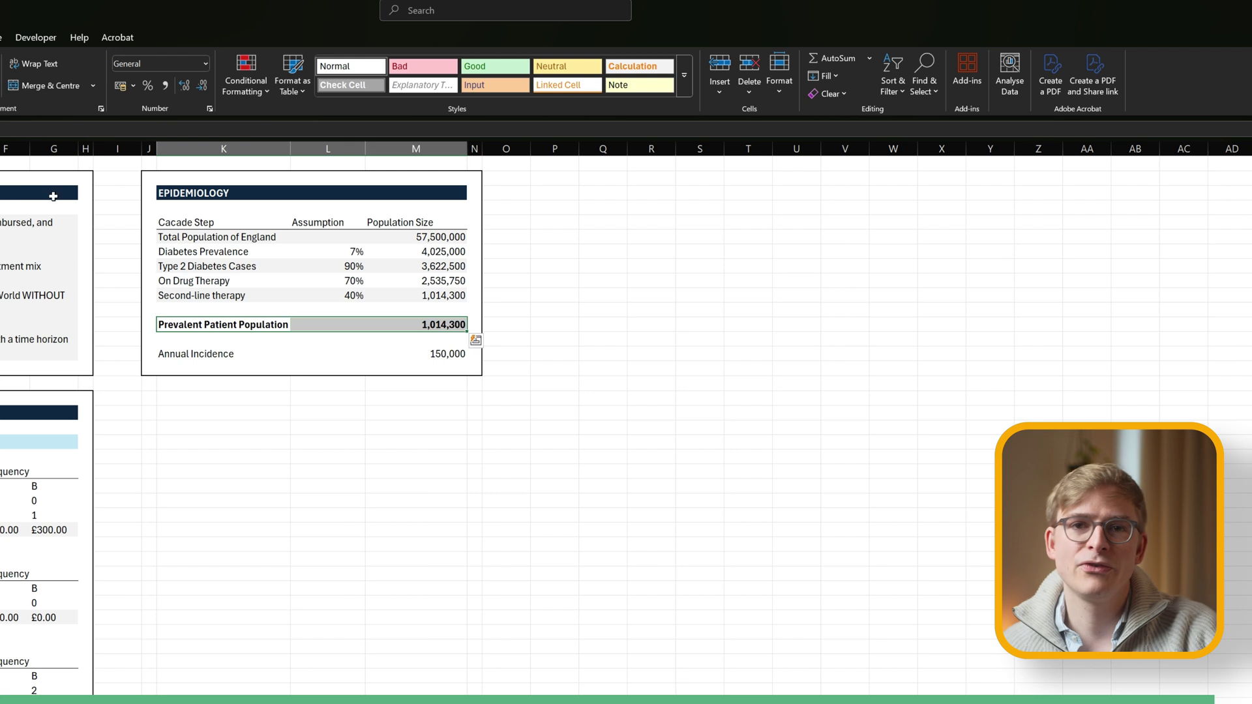
{"action": "key", "text": "alt+h"}
{"action": "key", "text": "h"}
{"action": "key", "text": "Return"}
{"action": "key", "text": "Down"}
{"action": "key", "text": "Down"}
{"action": "key", "text": "shift+Right"}
{"action": "key", "text": "shift+Right"}
{"action": "key", "text": "F4"}
{"action": "key", "text": "ctrl+b"}
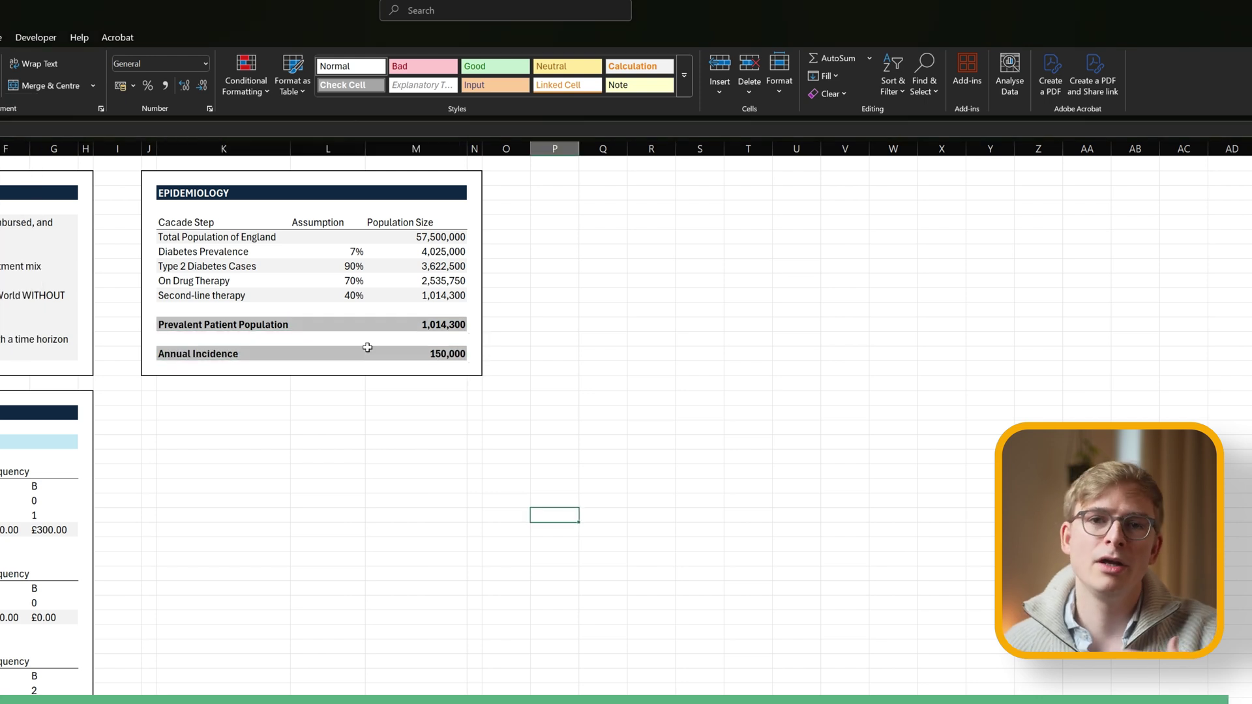
{"action": "left_click", "coordinate": [196, 416]}
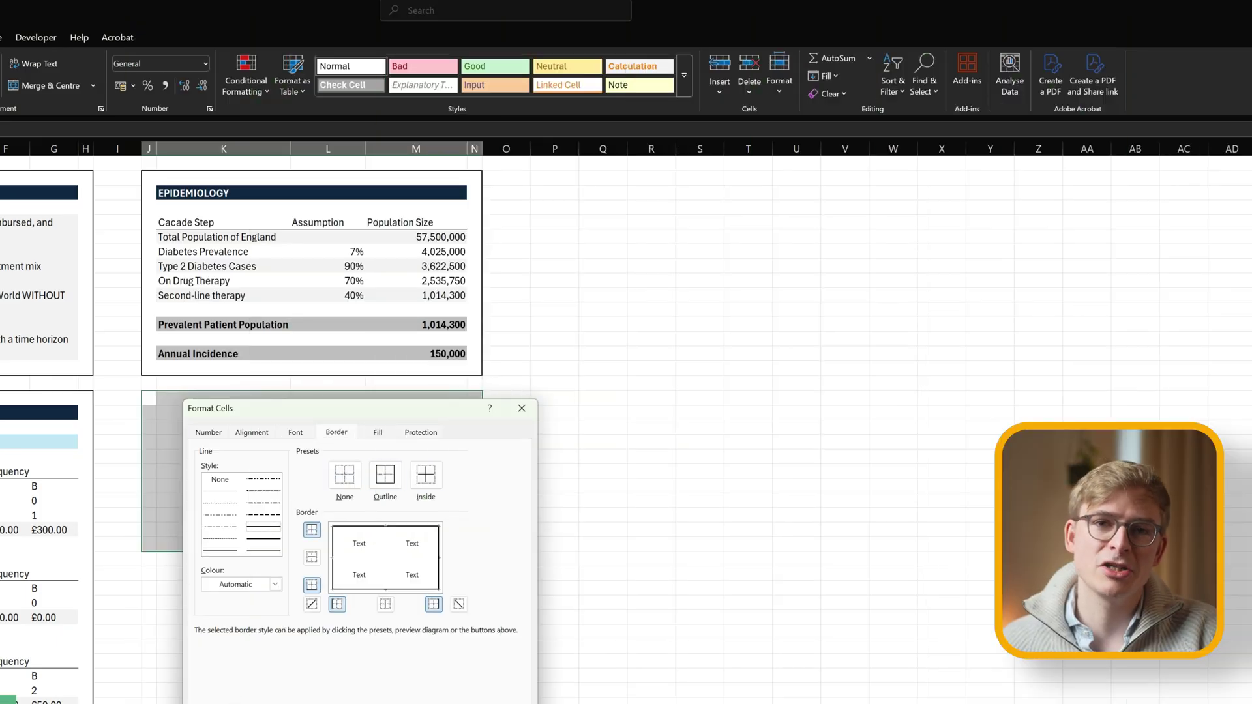
{"action": "key", "text": "Return"}
Enter the ELIGIBLE PATIENT POPULATION title with Year and Eligible Patients headers.
{"action": "left_click", "coordinate": [184, 413]}
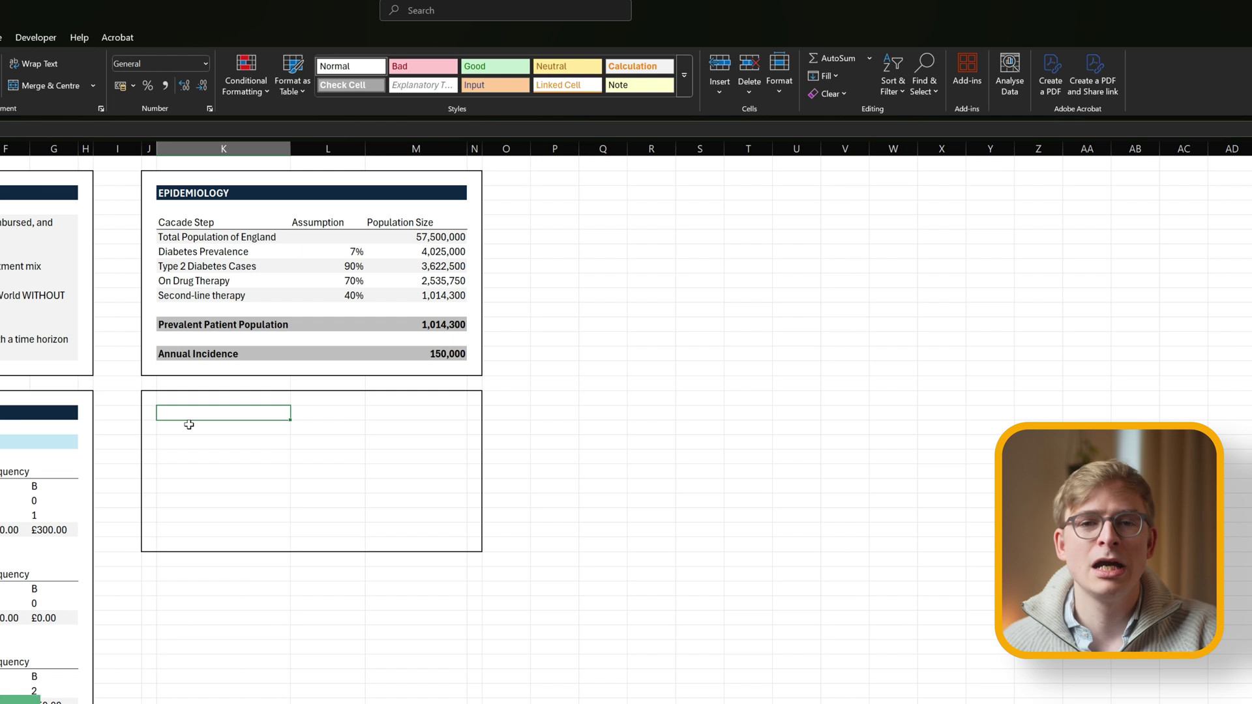
{"action": "type", "text": "ELIGIBLE PATIENT POPULATION"}
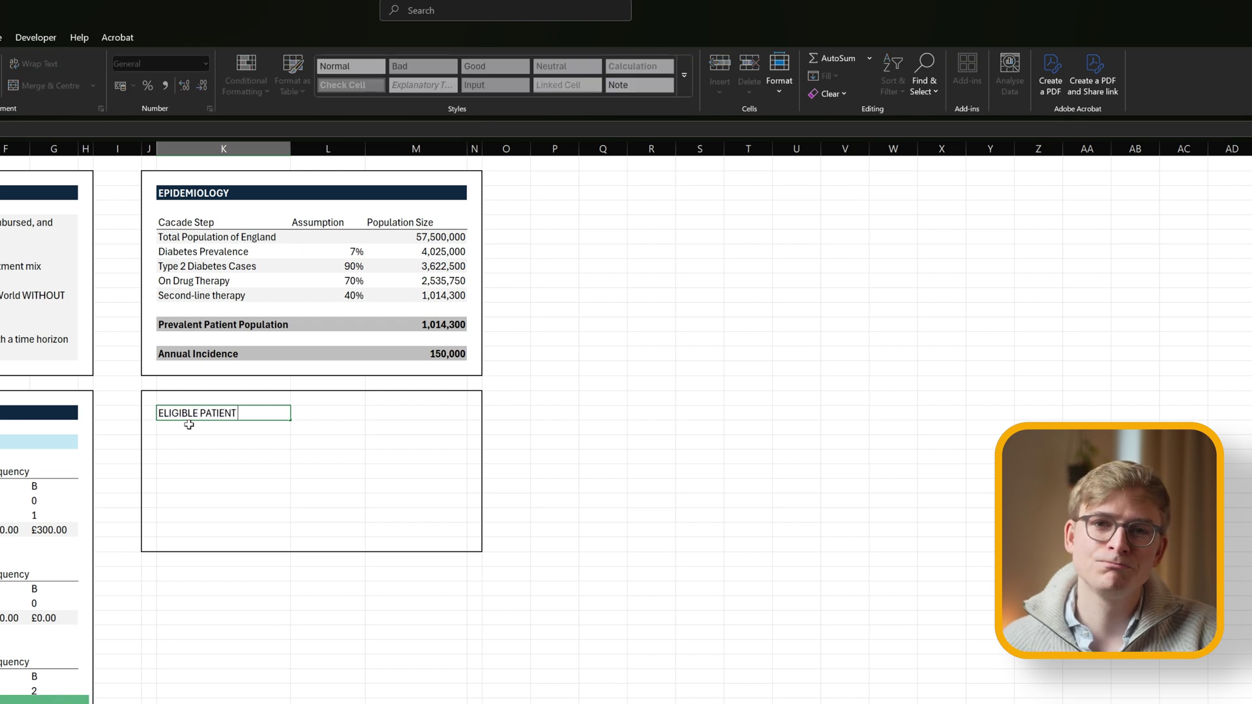
{"action": "key", "text": "Return"}
{"action": "key", "text": "Down"}
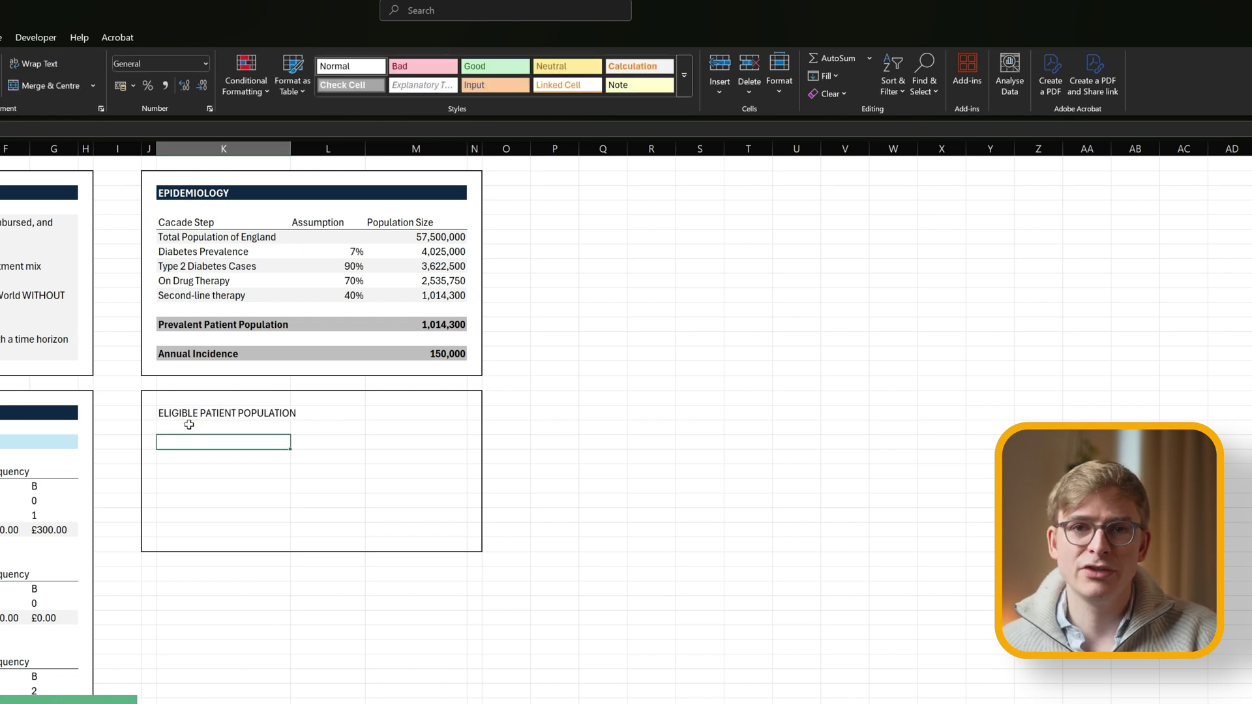
{"action": "type", "text": "Year"}
{"action": "key", "text": "Tab"}
{"action": "type", "text": "Eligible Patients"}
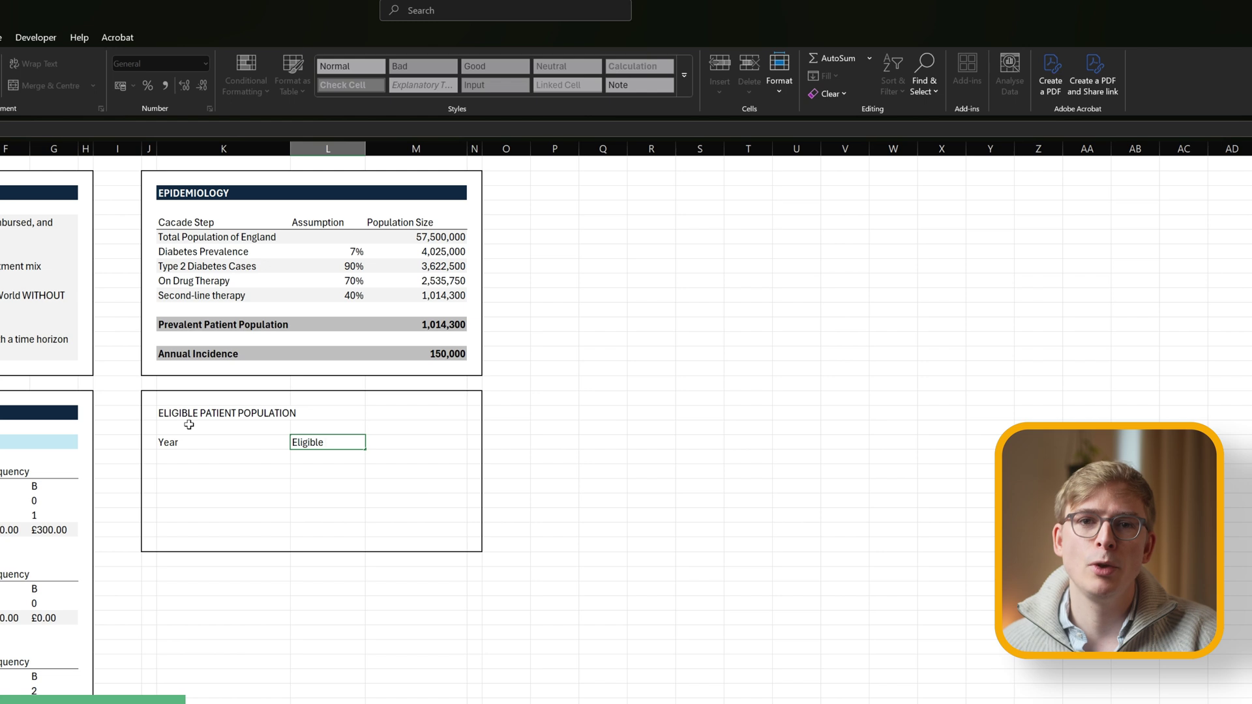
{"action": "key", "text": "Return"}
Enter Year 0 (Baseline) and Year 1 (2026), copying the Year 1 label into the four rows below.
{"action": "key", "text": "Left"}
{"action": "type", "text": "Year"}
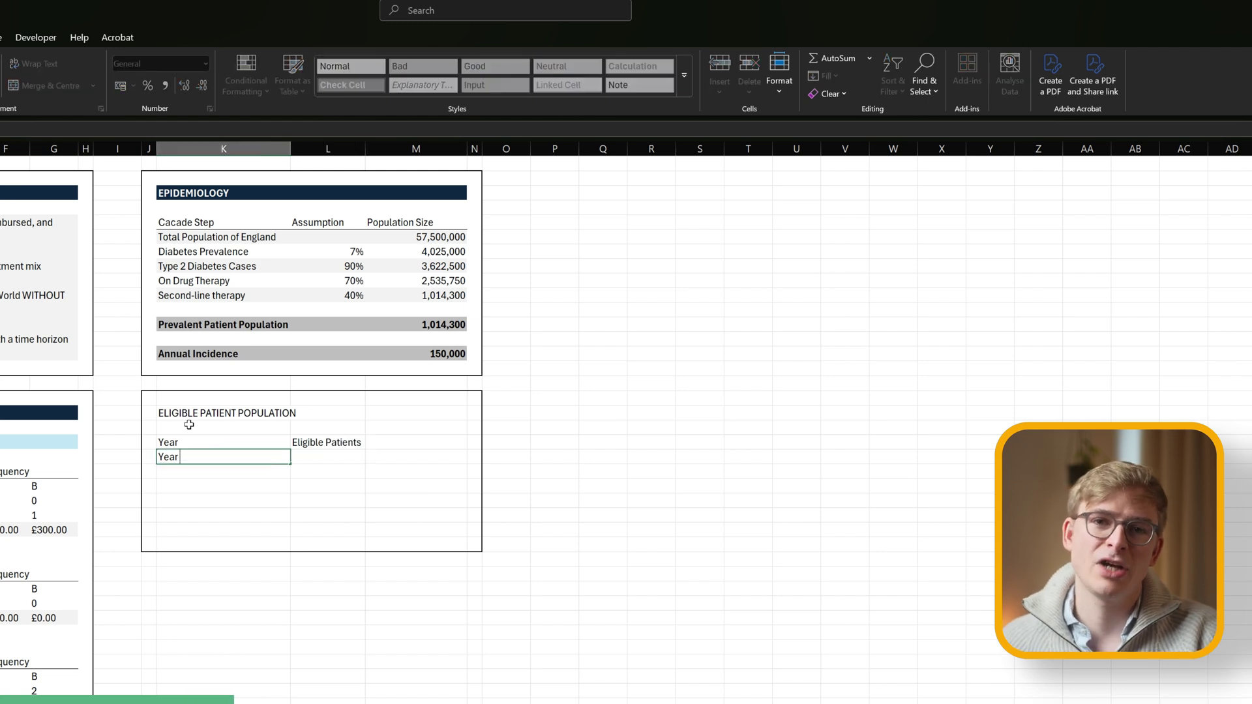
{"action": "type", "text": " 0 (Baseline)"}
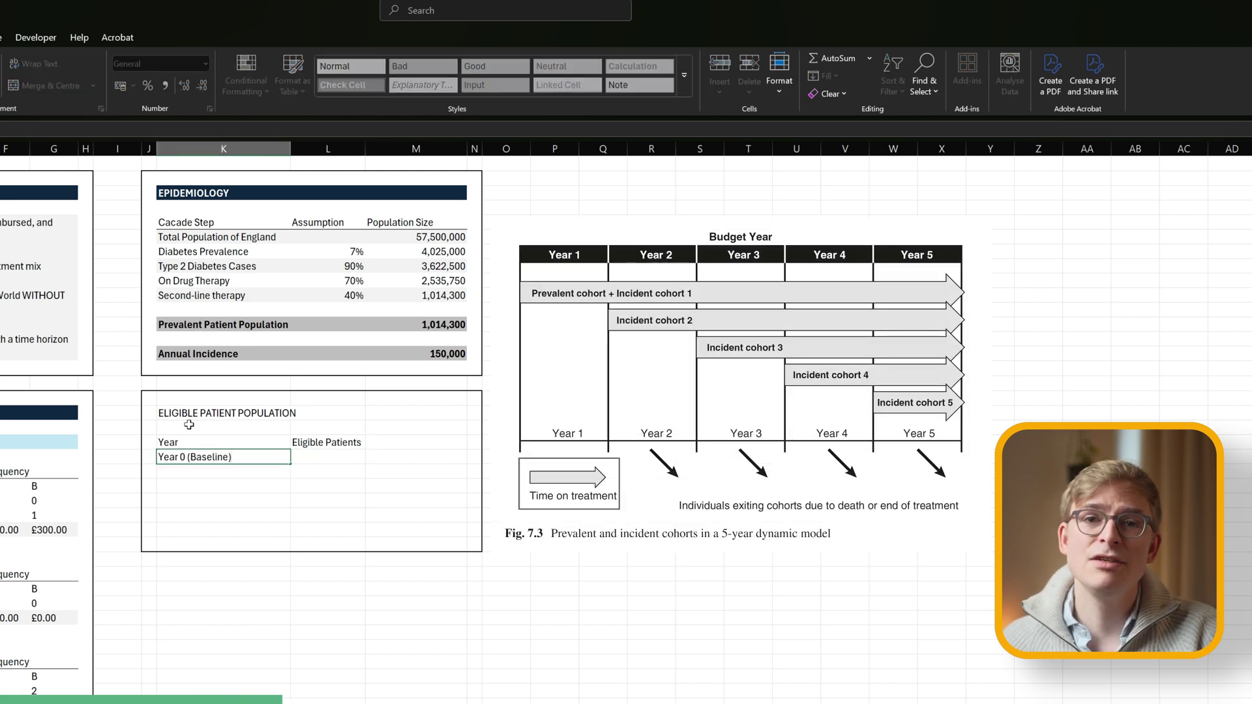
{"action": "key", "text": "Return"}
{"action": "type", "text": "Year 1 (2026)"}
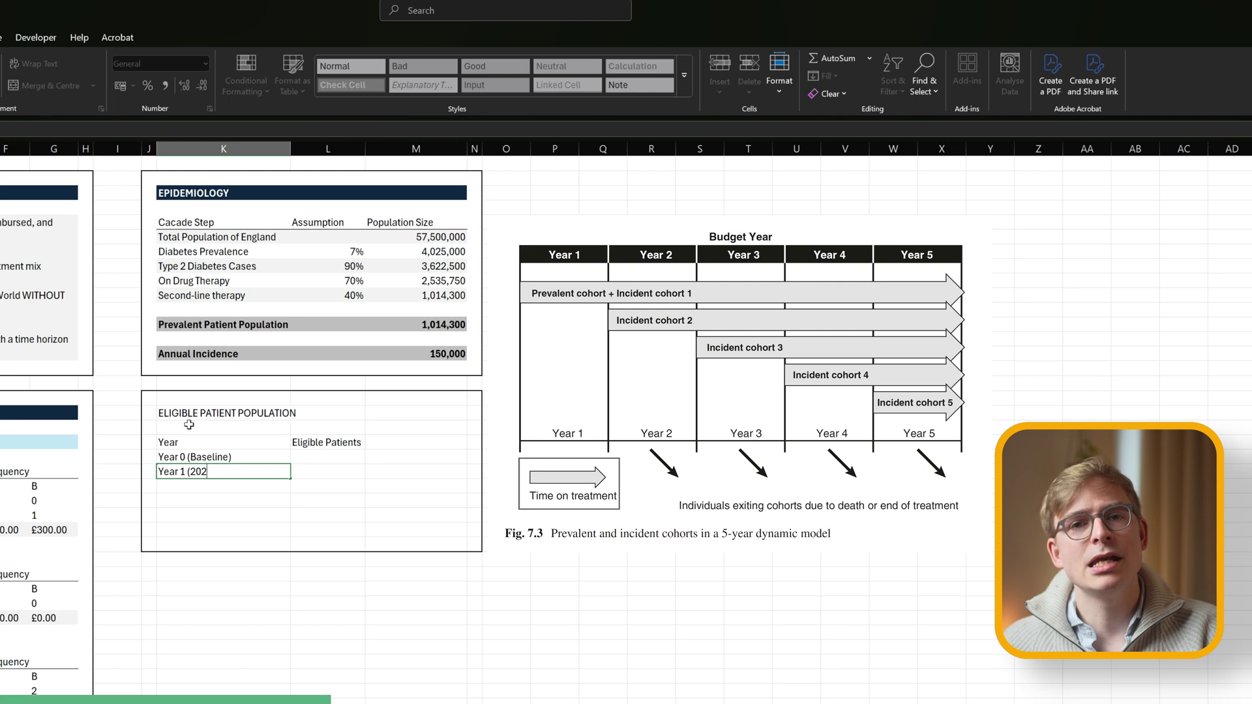
{"action": "key", "text": "Return"}
{"action": "key", "text": "Up"}
{"action": "key", "text": "ctrl+c"}
{"action": "key", "text": "Down"}
{"action": "key", "text": "shift+Down"}
{"action": "key", "text": "shift+Down"}
{"action": "key", "text": "shift+Down"}
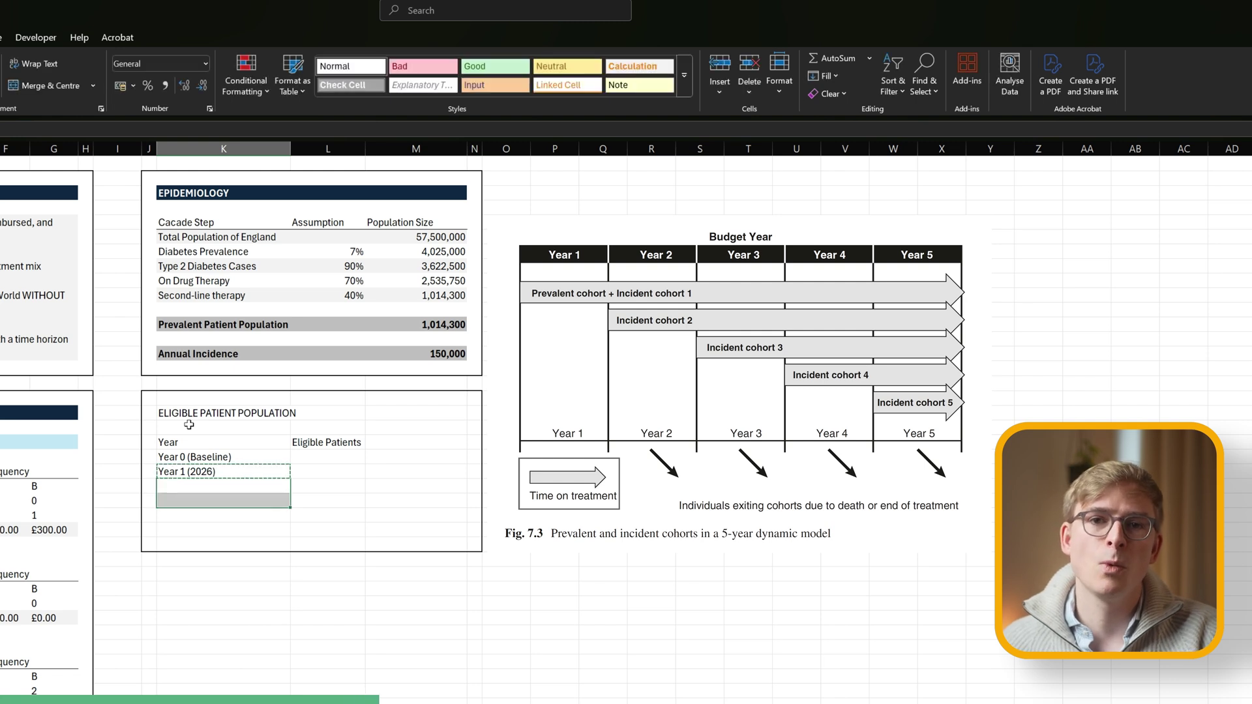
{"action": "key", "text": "ctrl+v"}
{"action": "key", "text": "Escape"}
Relabel the first two copies as Year 2 (2027) and Year 3 (2028).
{"action": "key", "text": "F2"}
{"action": "key", "text": "Left"}
{"action": "key", "text": "Left"}
{"action": "key", "text": "Left"}
{"action": "key", "text": "Left"}
{"action": "key", "text": "Left"}
{"action": "key", "text": "Left"}
{"action": "key", "text": "Left"}
{"action": "key", "text": "BackSpace"}
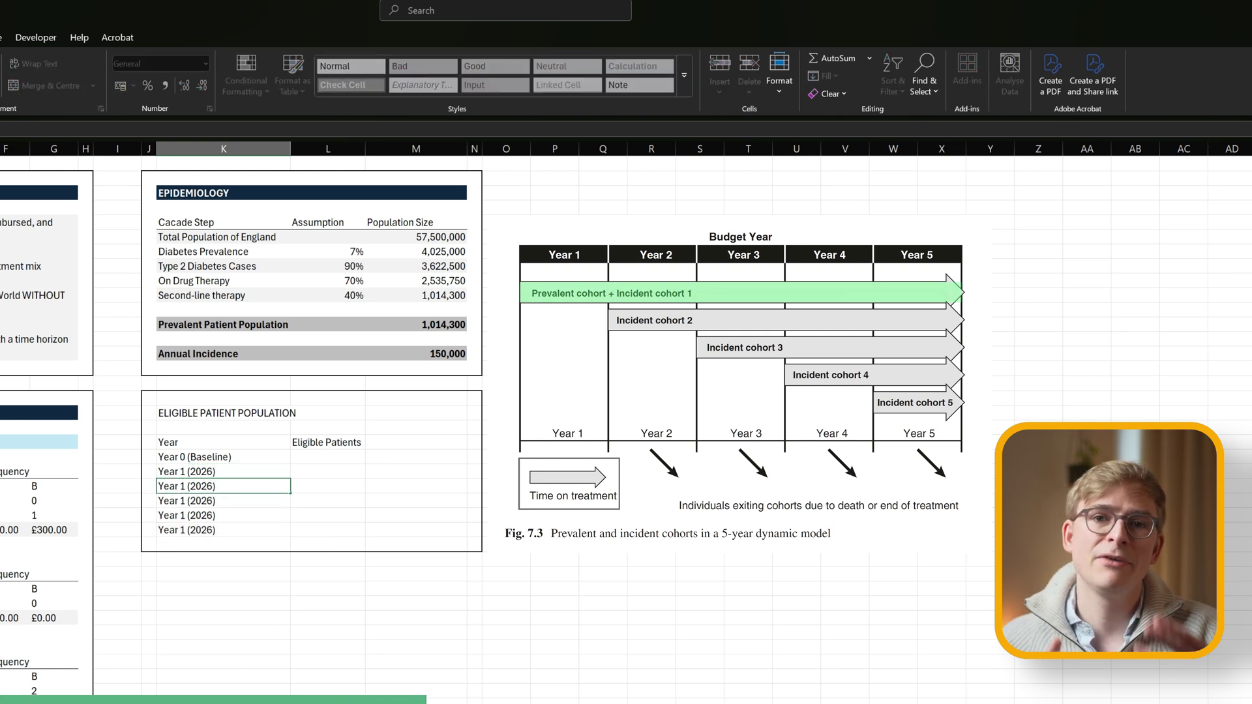
{"action": "type", "text": "2"}
{"action": "key", "text": "ctrl+Return"}
{"action": "key", "text": "F2"}
{"action": "key", "text": "Left"}
{"action": "key", "text": "BackSpace"}
{"action": "type", "text": "7"}
{"action": "key", "text": "Return"}
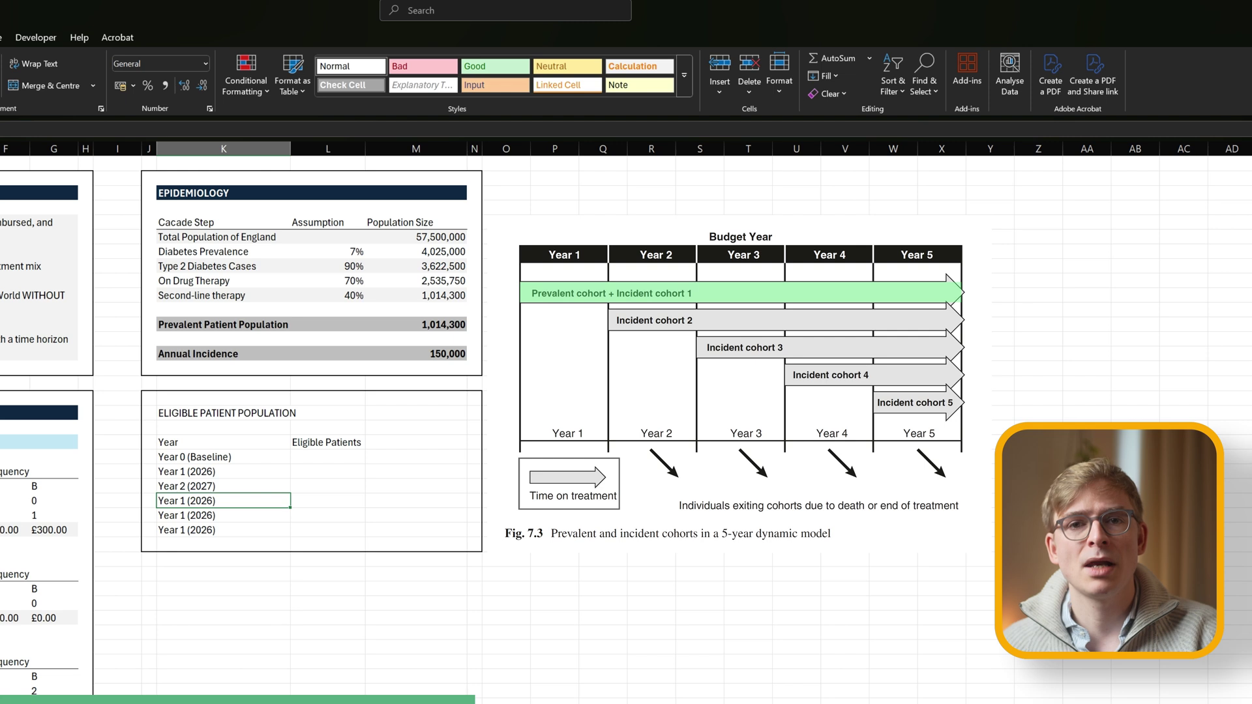
{"action": "key", "text": "F2"}
{"action": "key", "text": "Left"}
{"action": "key", "text": "Left"}
{"action": "key", "text": "Left"}
{"action": "key", "text": "Left"}
{"action": "key", "text": "Left"}
{"action": "key", "text": "Left"}
{"action": "key", "text": "BackSpace"}
{"action": "type", "text": "3"}
{"action": "key", "text": "BackSpace"}
{"action": "key", "text": "BackSpace"}
{"action": "type", "text": "3"}
{"action": "key", "text": "Right"}
{"action": "key", "text": "Right"}
{"action": "key", "text": "Right"}
{"action": "key", "text": "Right"}
{"action": "key", "text": "Right"}
{"action": "key", "text": "BackSpace"}
{"action": "type", "text": "8"}
{"action": "key", "text": "Return"}
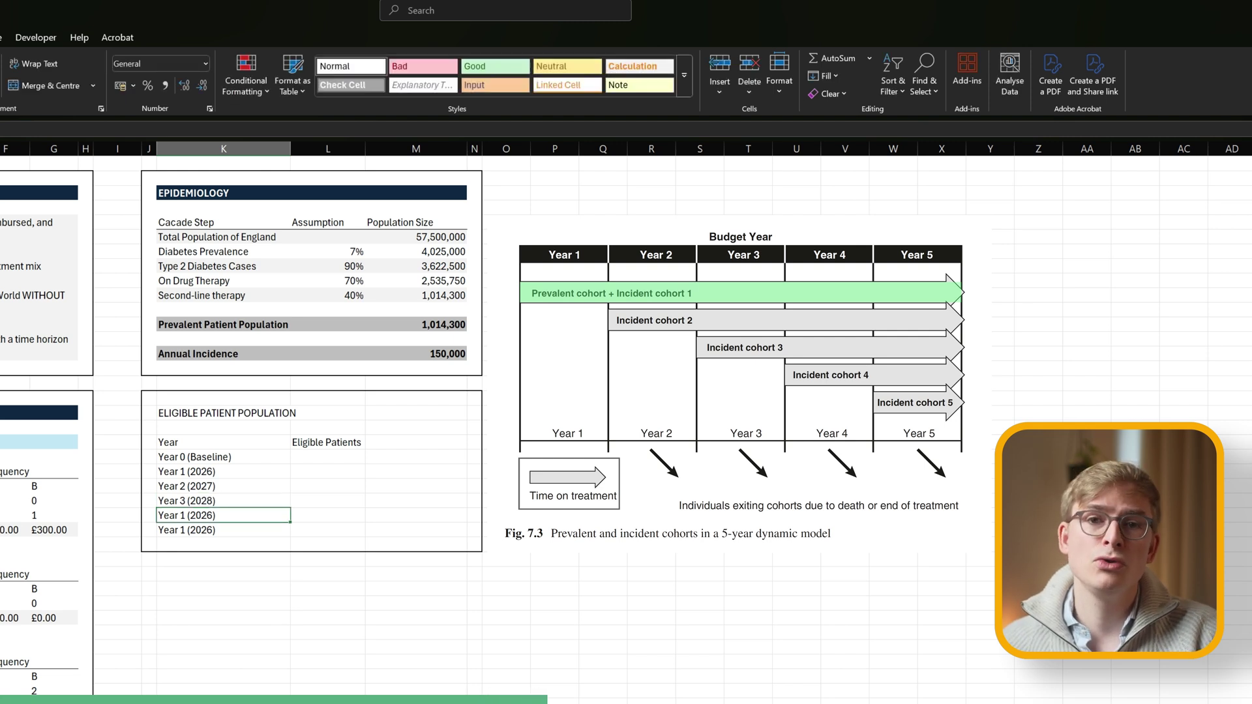
Relabel the last two copies as Year 4 (2029) and Year 5 (2030).
{"action": "key", "text": "F2"}
{"action": "key", "text": "Left"}
{"action": "key", "text": "Left"}
{"action": "key", "text": "Left"}
{"action": "key", "text": "Left"}
{"action": "key", "text": "Left"}
{"action": "key", "text": "Left"}
{"action": "key", "text": "Left"}
{"action": "key", "text": "BackSpace"}
{"action": "type", "text": "4"}
{"action": "key", "text": "Right"}
{"action": "key", "text": "Right"}
{"action": "key", "text": "Right"}
{"action": "key", "text": "Right"}
{"action": "key", "text": "Right"}
{"action": "key", "text": "Right"}
{"action": "key", "text": "BackSpace"}
{"action": "type", "text": "9"}
{"action": "key", "text": "Return"}
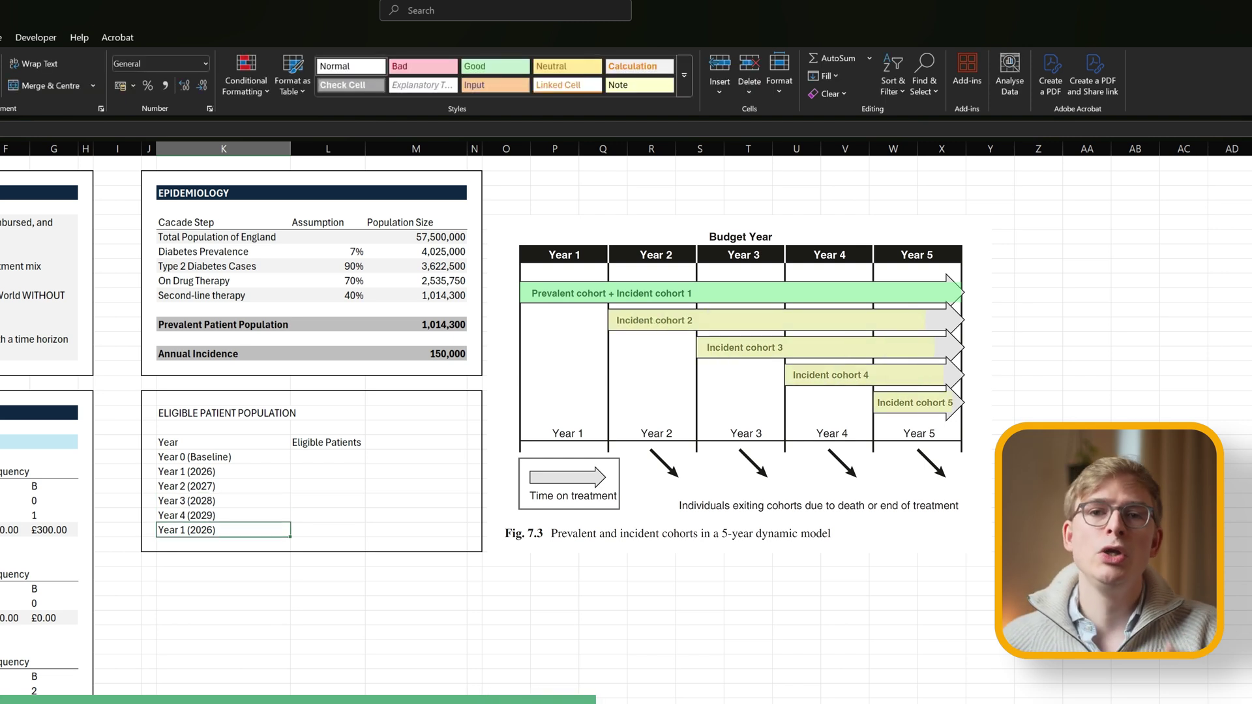
{"action": "key", "text": "F2"}
{"action": "key", "text": "Left"}
{"action": "key", "text": "Left"}
{"action": "key", "text": "Left"}
{"action": "key", "text": "Left"}
{"action": "key", "text": "Left"}
{"action": "key", "text": "Left"}
{"action": "key", "text": "Left"}
{"action": "key", "text": "BackSpace"}
{"action": "type", "text": "5"}
{"action": "key", "text": "Right"}
{"action": "key", "text": "Right"}
{"action": "key", "text": "Right"}
{"action": "key", "text": "Right"}
{"action": "key", "text": "Right"}
{"action": "key", "text": "Right"}
{"action": "key", "text": "BackSpace"}
{"action": "key", "text": "BackSpace"}
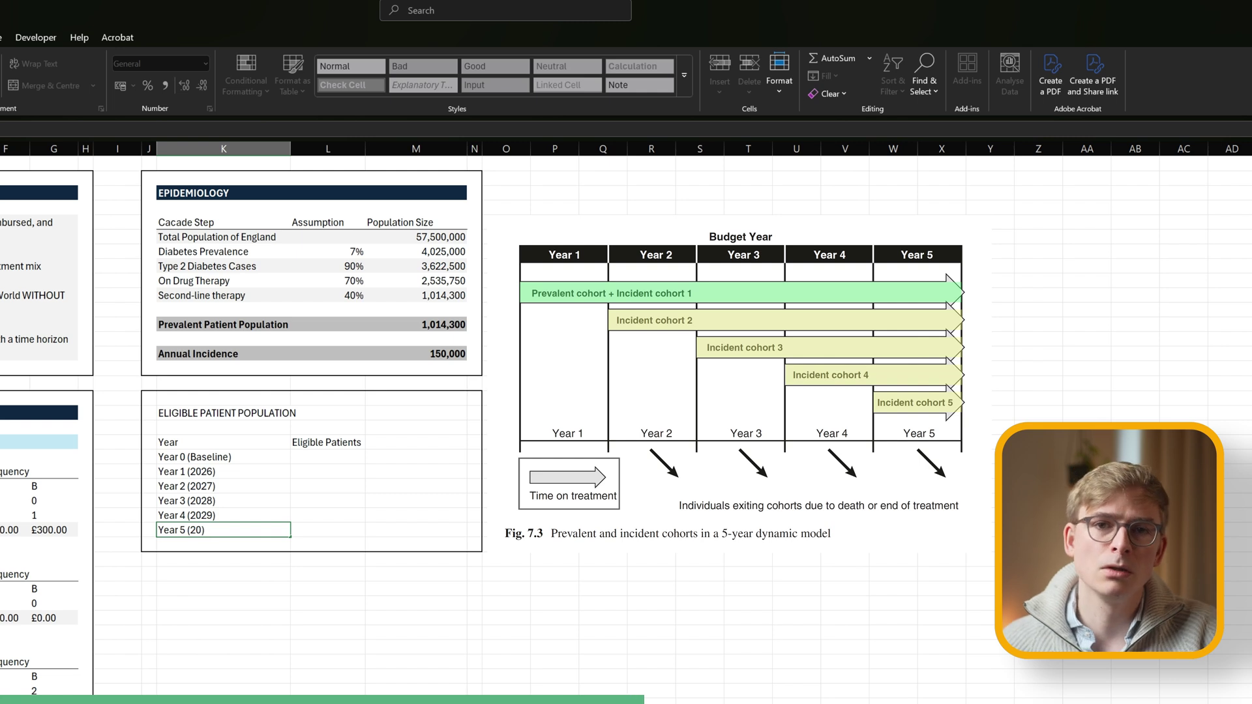
{"action": "type", "text": "30"}
{"action": "key", "text": "Return"}
{"action": "key", "text": "Up"}
{"action": "key", "text": "Up"}
{"action": "key", "text": "Up"}
{"action": "key", "text": "Up"}
{"action": "key", "text": "Up"}
{"action": "key", "text": "Up"}
Link Year 0 eligible patients to the Prevalent Patient Population total (1,014,300).
{"action": "key", "text": "Right"}
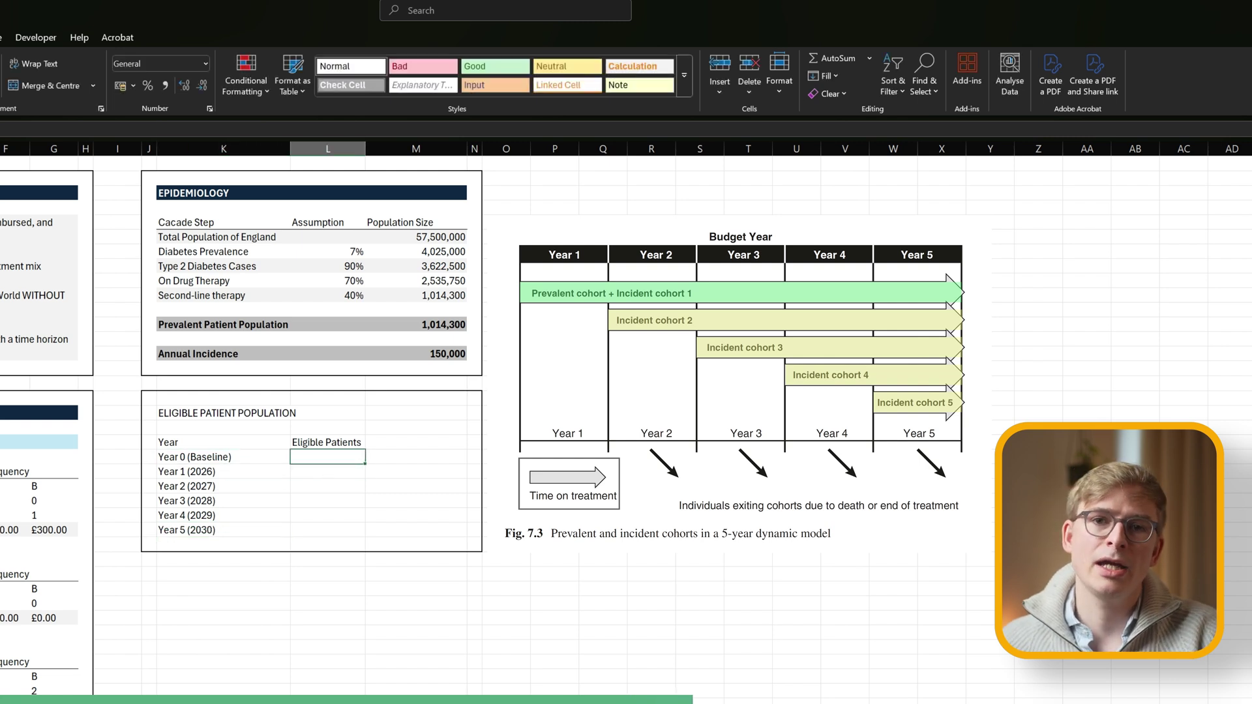
{"action": "type", "text": "="}
{"action": "key", "text": "Up"}
{"action": "key", "text": "Up"}
{"action": "key", "text": "Up"}
{"action": "key", "text": "Up"}
{"action": "key", "text": "Up"}
{"action": "key", "text": "Up"}
{"action": "key", "text": "Up"}
{"action": "key", "text": "Up"}
{"action": "key", "text": "Up"}
{"action": "key", "text": "Right"}
{"action": "key", "text": "Return"}
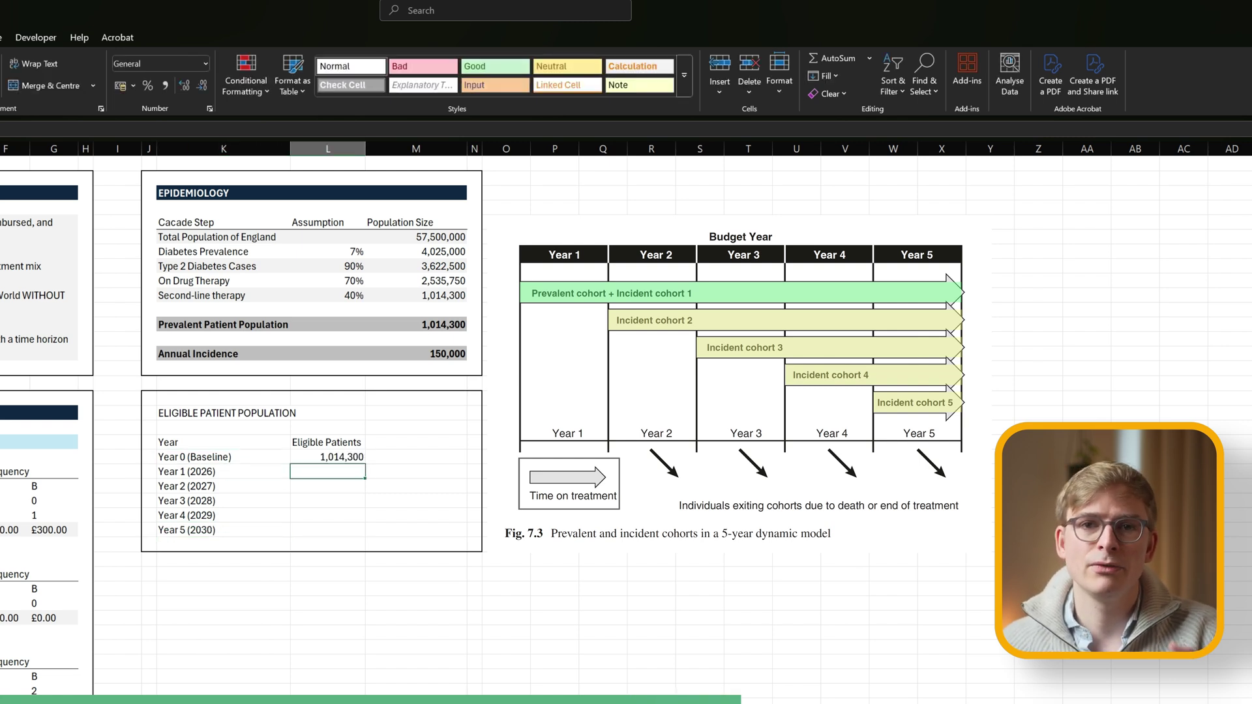
Add Annual Incidence to the prior year for Year 1 (1,164,300) and fill down to Year 5.
{"action": "type", "text": "="}
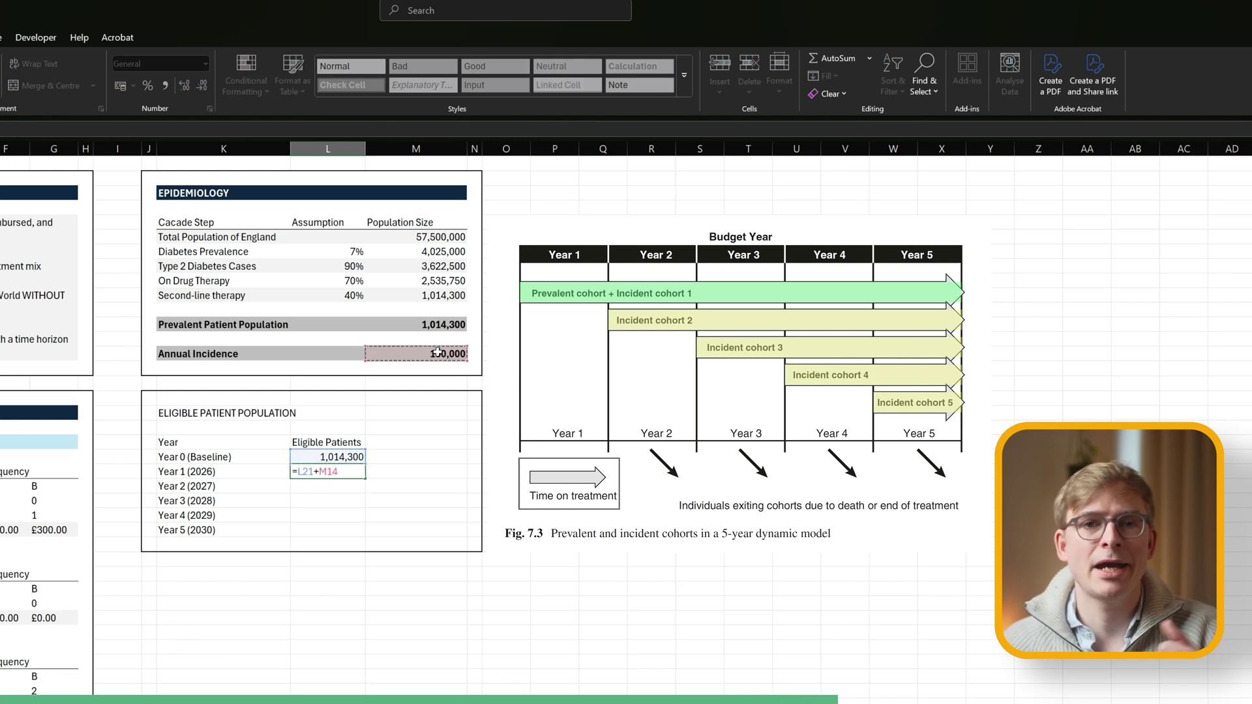
{"action": "key", "text": "ctrl+Return"}
{"action": "key", "text": "F2"}
{"action": "key", "text": "ctrl+Return"}
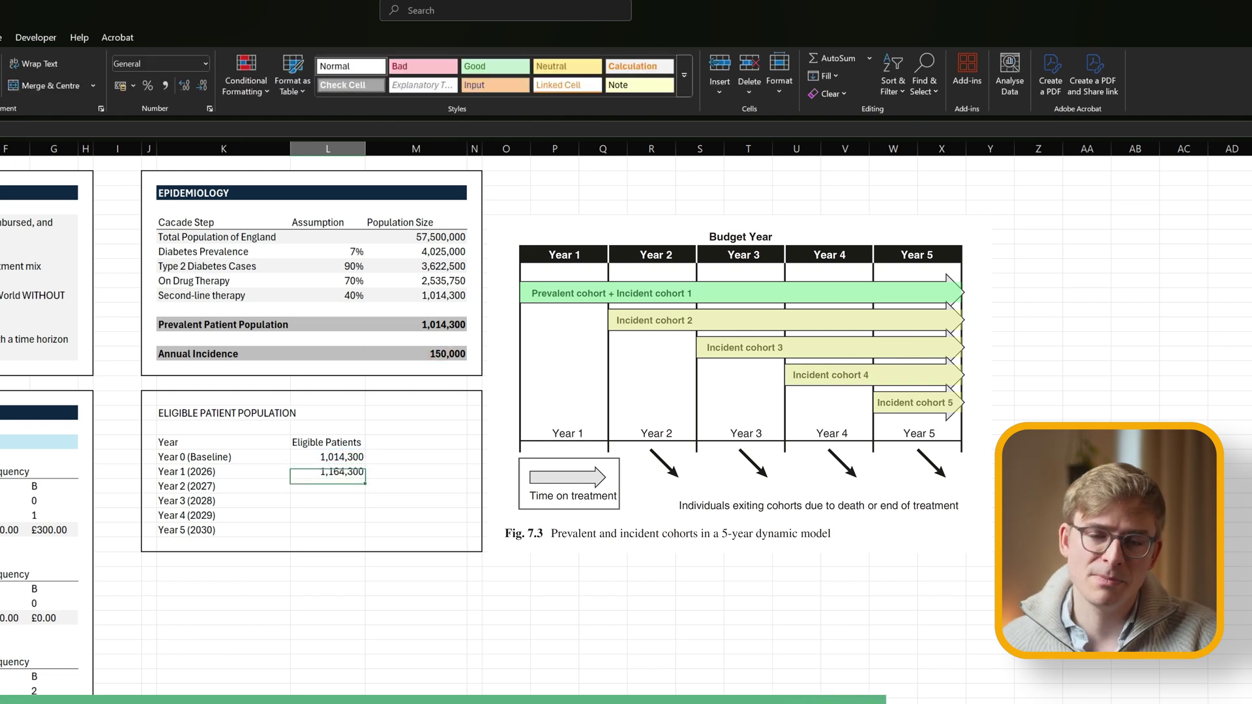
{"action": "left_click_drag", "start_coordinate": [366, 480], "coordinate": [366, 536]}
Merge the ELIGIBLE PATIENT POPULATION title across the table and fill it navy.
{"action": "left_click", "coordinate": [280, 415]}
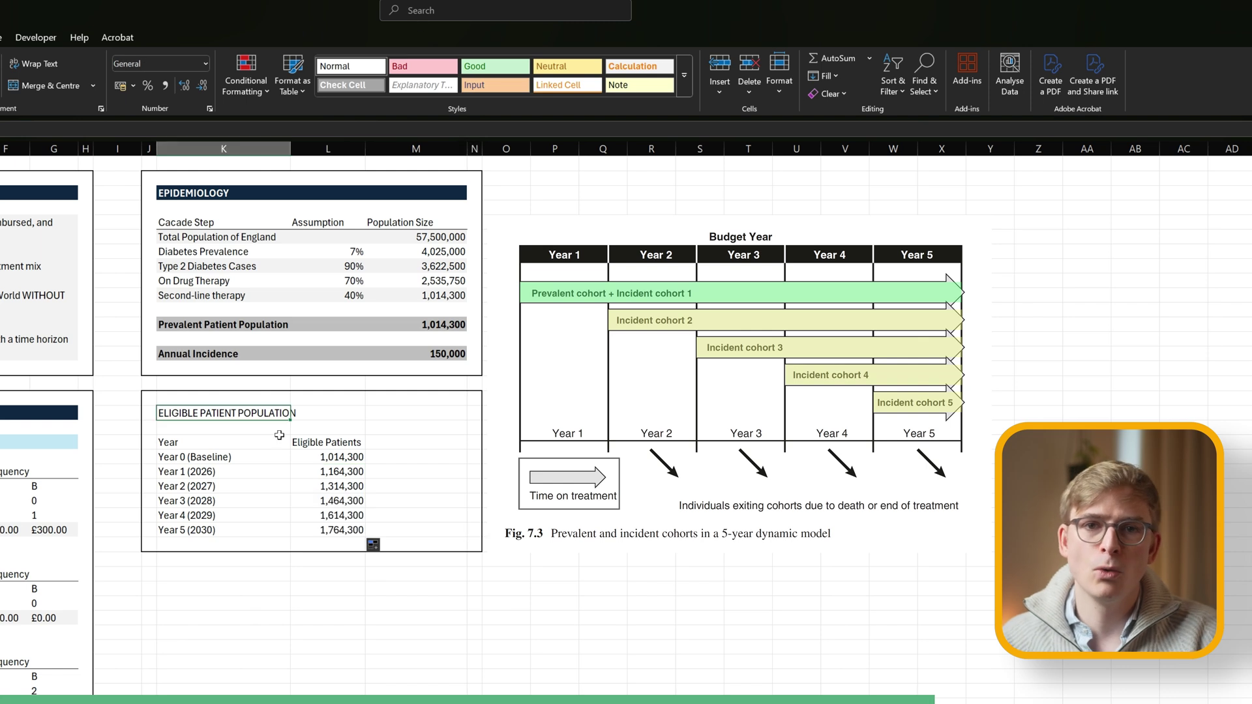
{"action": "key", "text": "shift+Right"}
{"action": "key", "text": "shift+Right"}
{"action": "key", "text": "alt+h"}
{"action": "key", "text": "m"}
{"action": "key", "text": "m"}
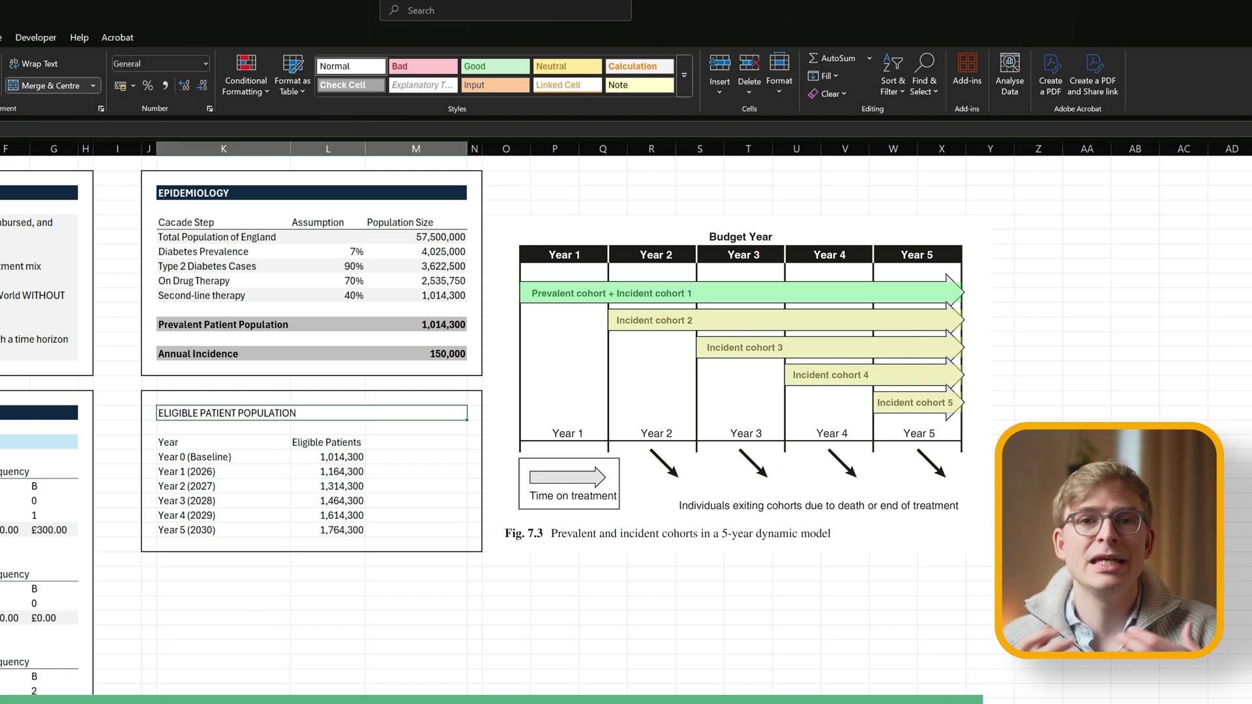
{"action": "key", "text": "alt+h"}
{"action": "key", "text": "h"}
{"action": "key", "text": "Return"}
{"action": "key", "text": "Delete"}
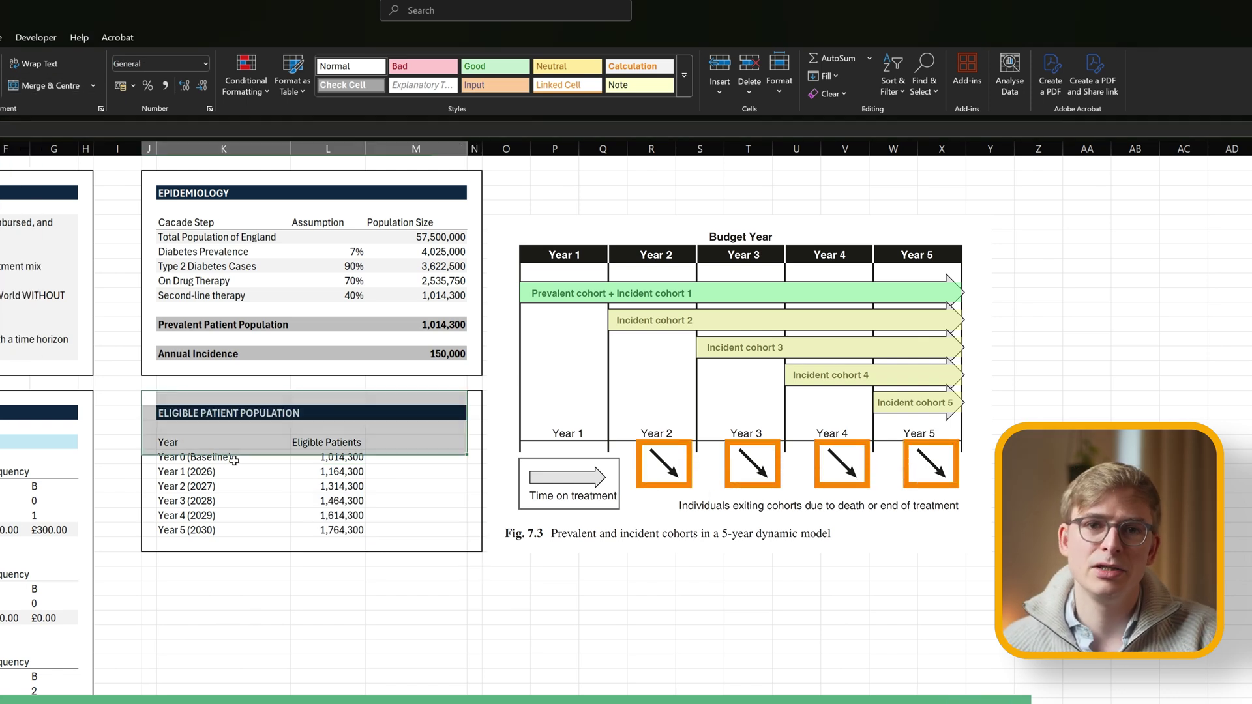
{"action": "key", "text": "alt+h"}
{"action": "key", "text": "h"}
{"action": "key", "text": "n"}
{"action": "key", "text": "ctrl+z"}
{"action": "key", "text": "ctrl+z"}
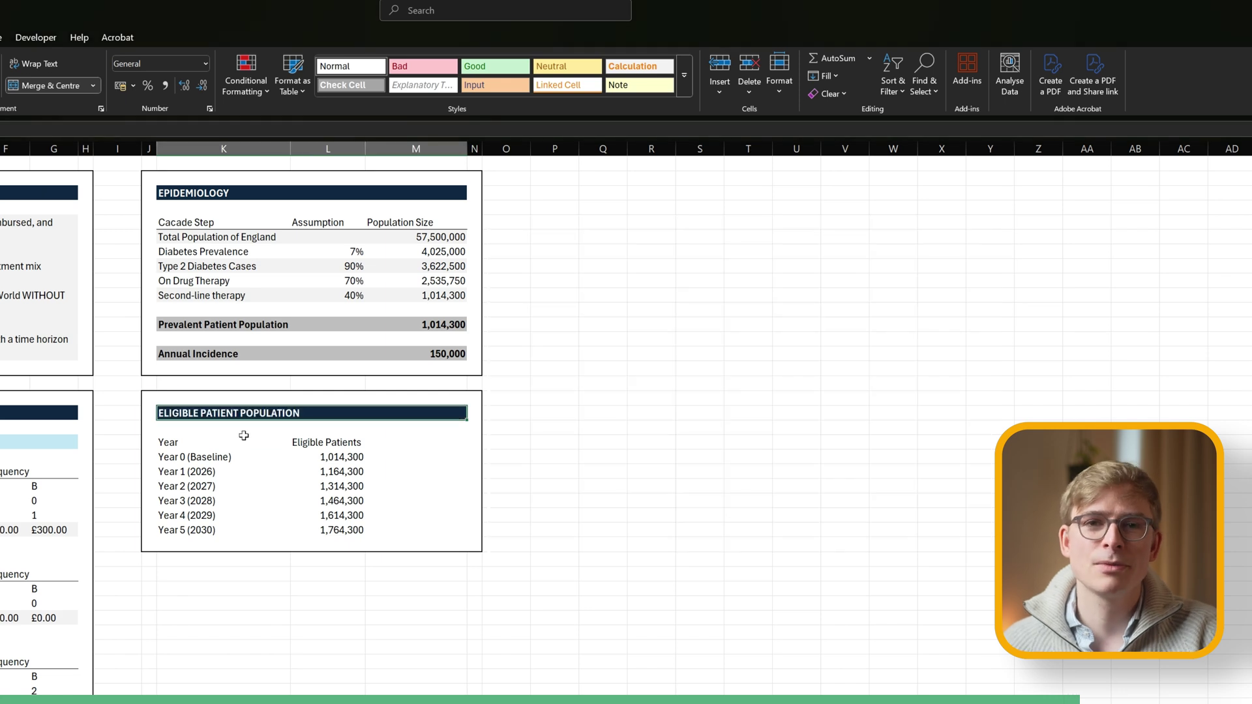
Select the header row and the Year 0, Year 2 and Year 4 rows for banded shading.
{"action": "left_click_drag", "start_coordinate": [195, 443], "coordinate": [306, 442]}
{"action": "left_click", "coordinate": [506, 600]}
{"action": "left_click_drag", "start_coordinate": [189, 456], "coordinate": [326, 456]}
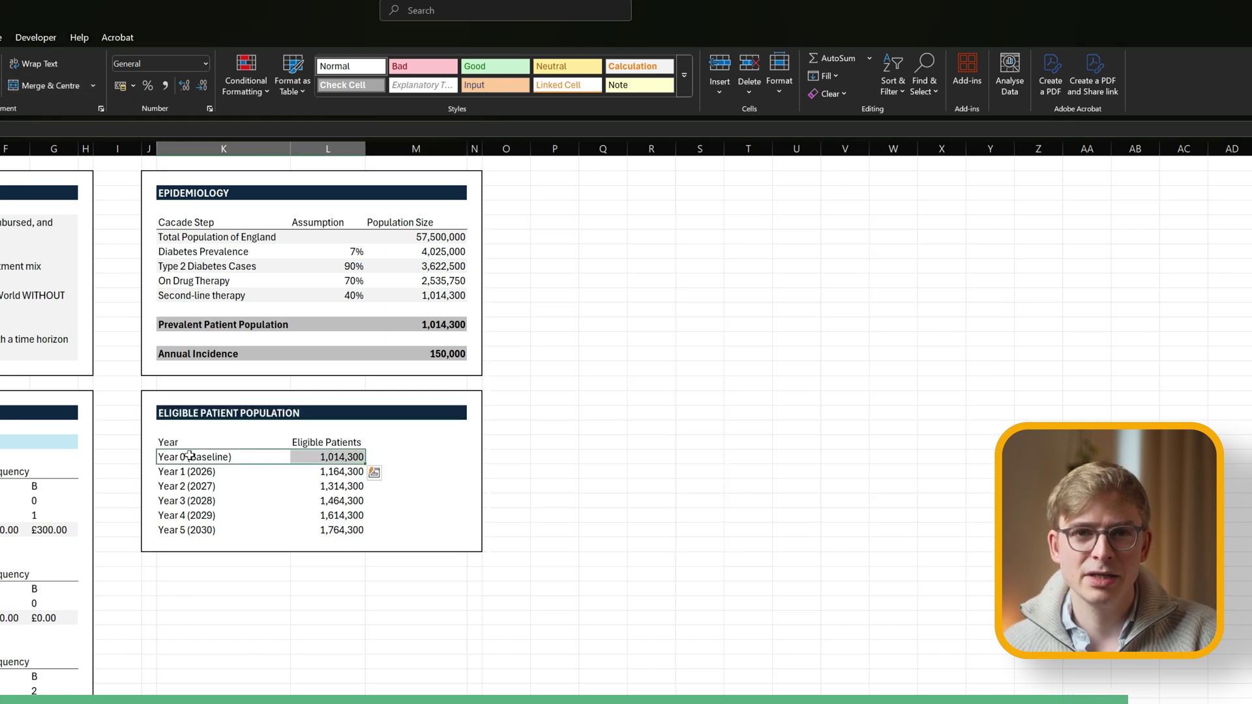
{"action": "left_click_drag", "start_coordinate": [189, 486], "coordinate": [326, 486]}
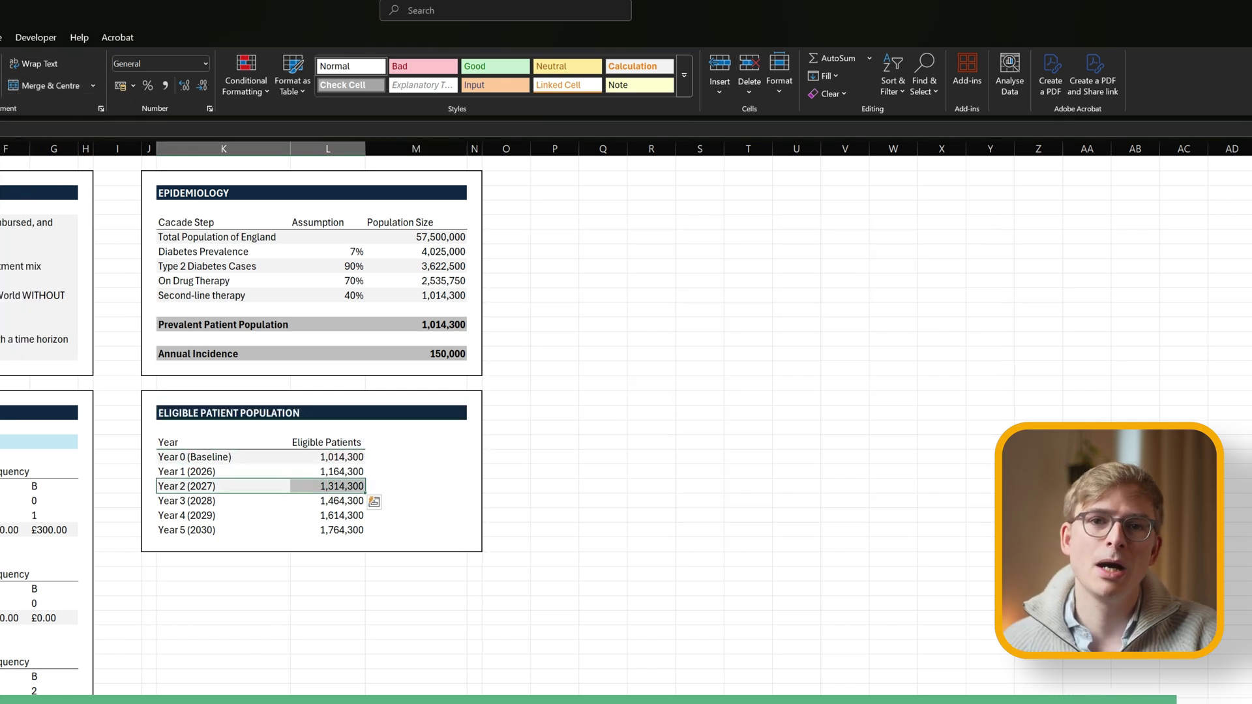
{"action": "left_click_drag", "start_coordinate": [189, 515], "coordinate": [417, 516]}
{"action": "left_click", "coordinate": [643, 603]}
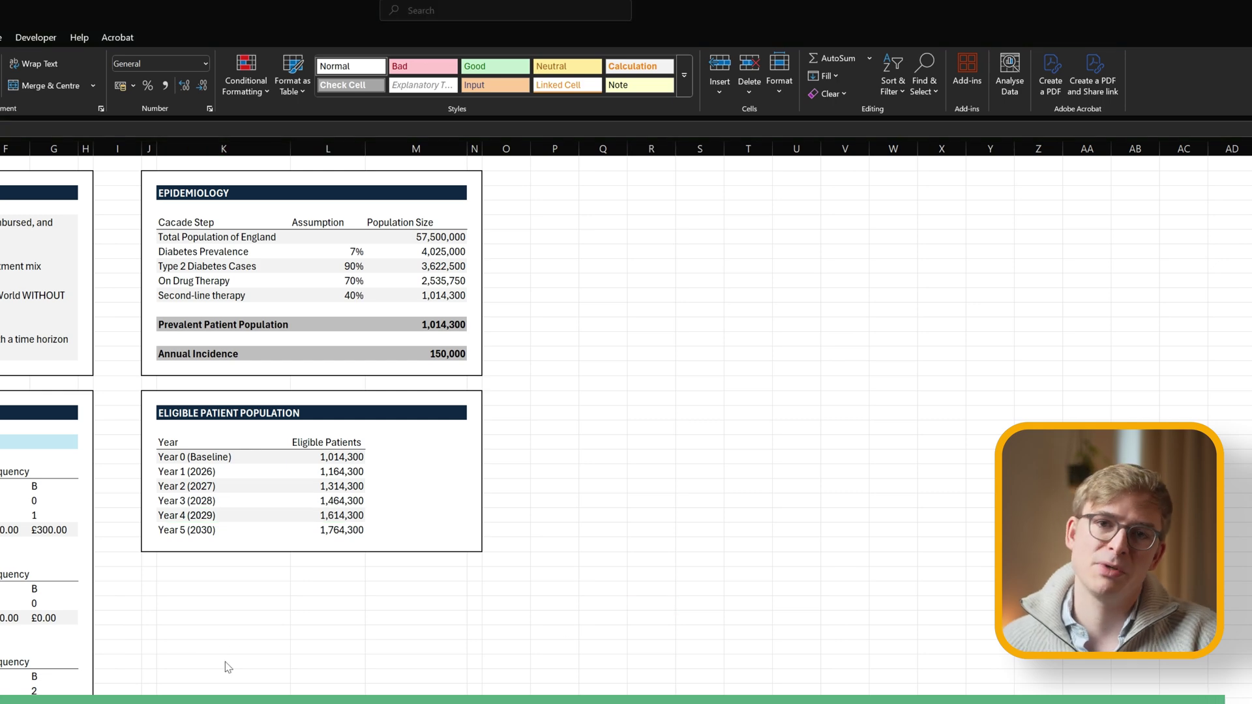
Add the MARKET SHARES title and the 'World WITHOUT New Treatment (Current Practice)' label.
{"action": "left_click", "coordinate": [150, 573]}
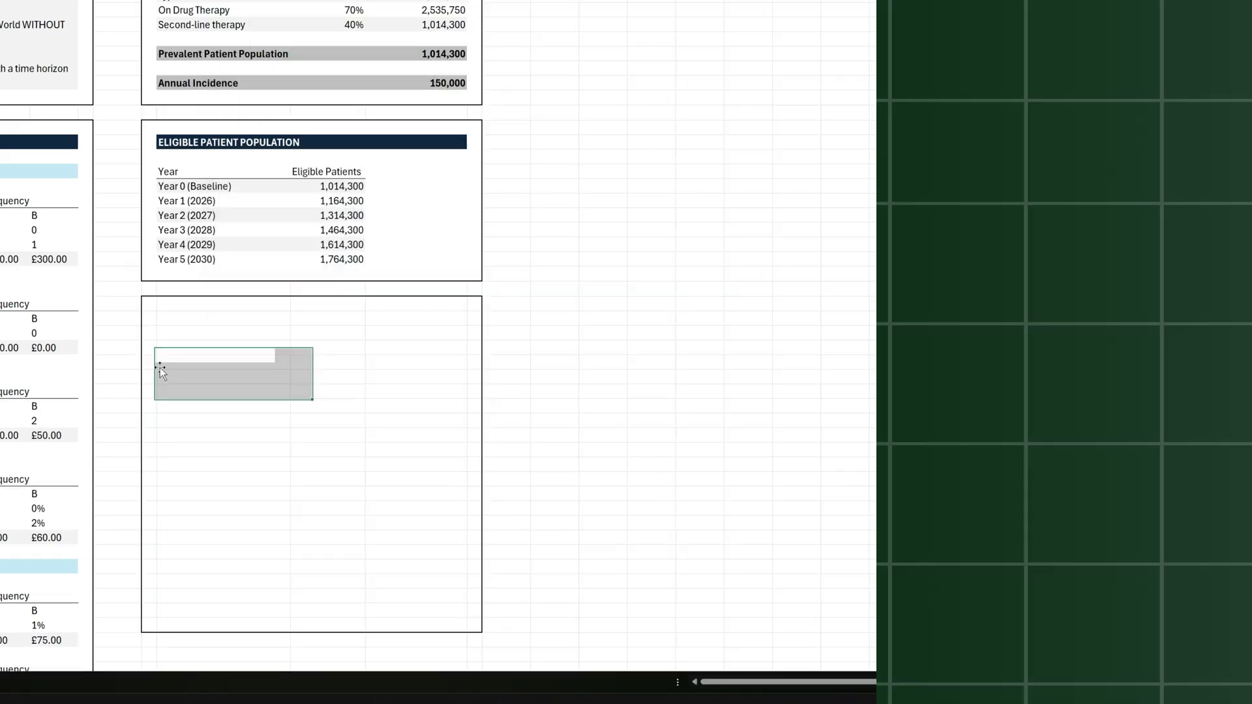
{"action": "left_click", "coordinate": [184, 323]}
{"action": "key", "text": "Caps_Lock"}
{"action": "type", "text": "MARKET SHARES"}
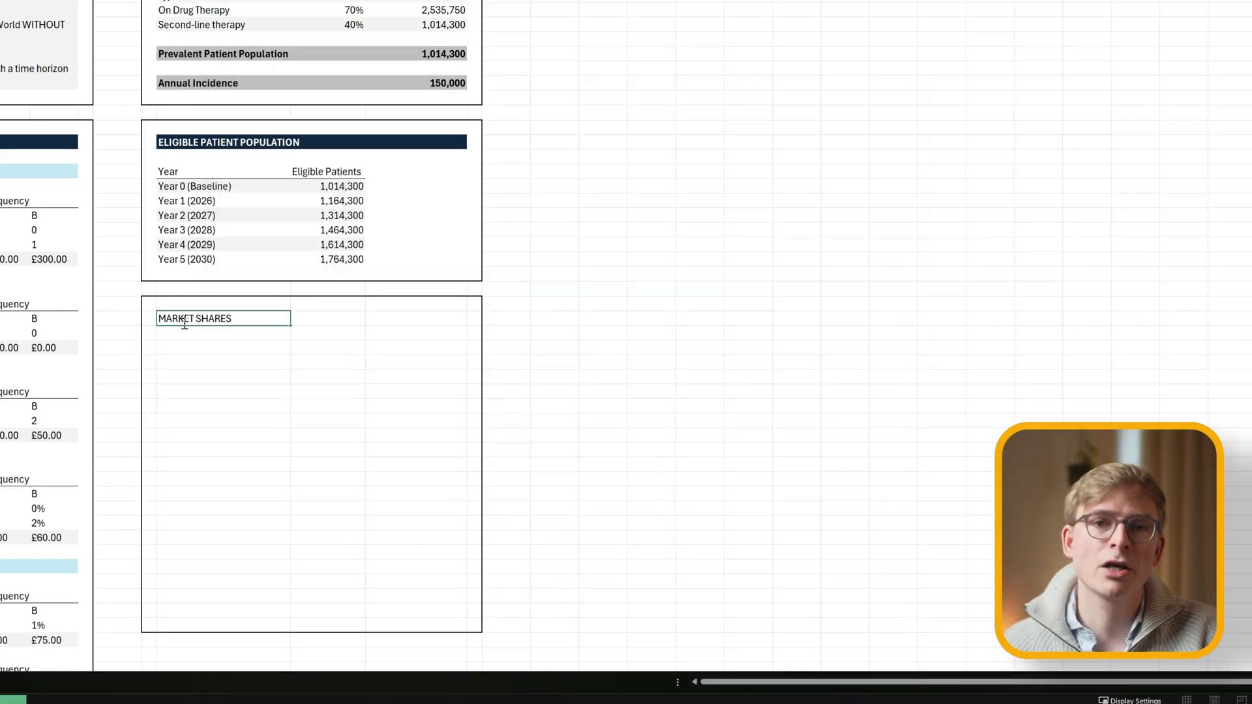
{"action": "key", "text": "Return"}
{"action": "key", "text": "Caps_Lock"}
{"action": "type", "text": "World WITHOUT New Treatment (Cu"}
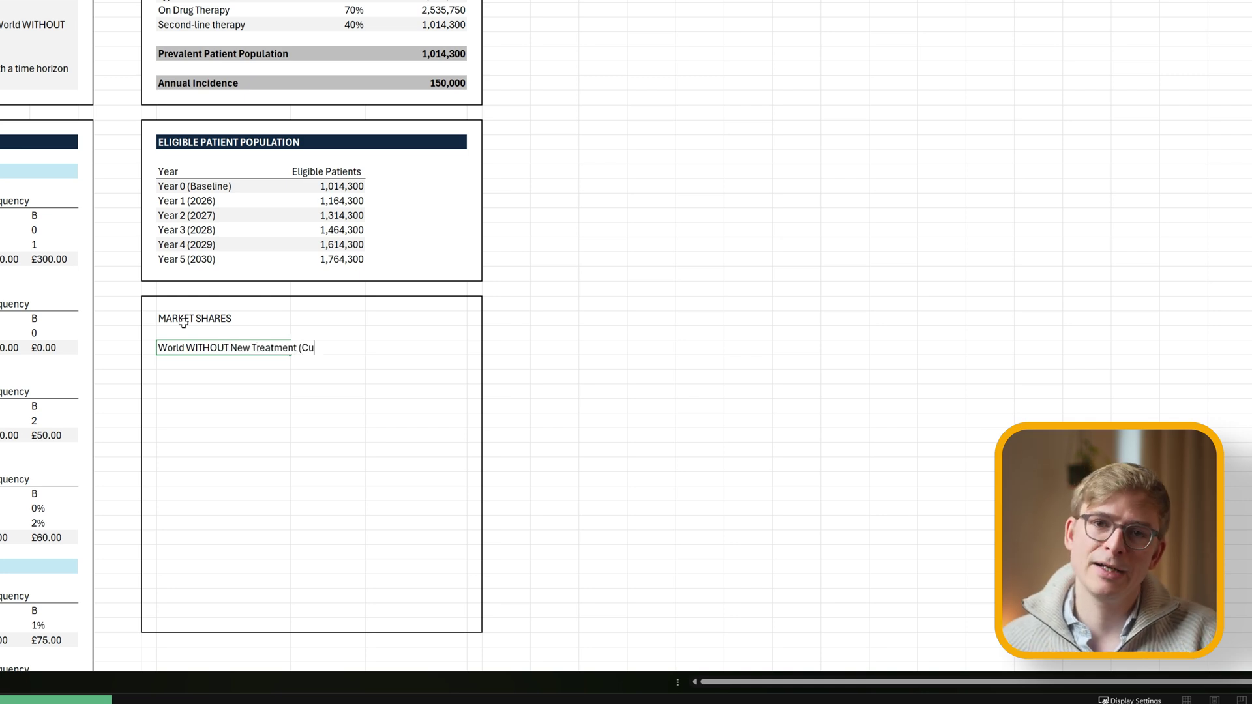
{"action": "type", "text": "rrent Practice)"}
{"action": "key", "text": "Return"}
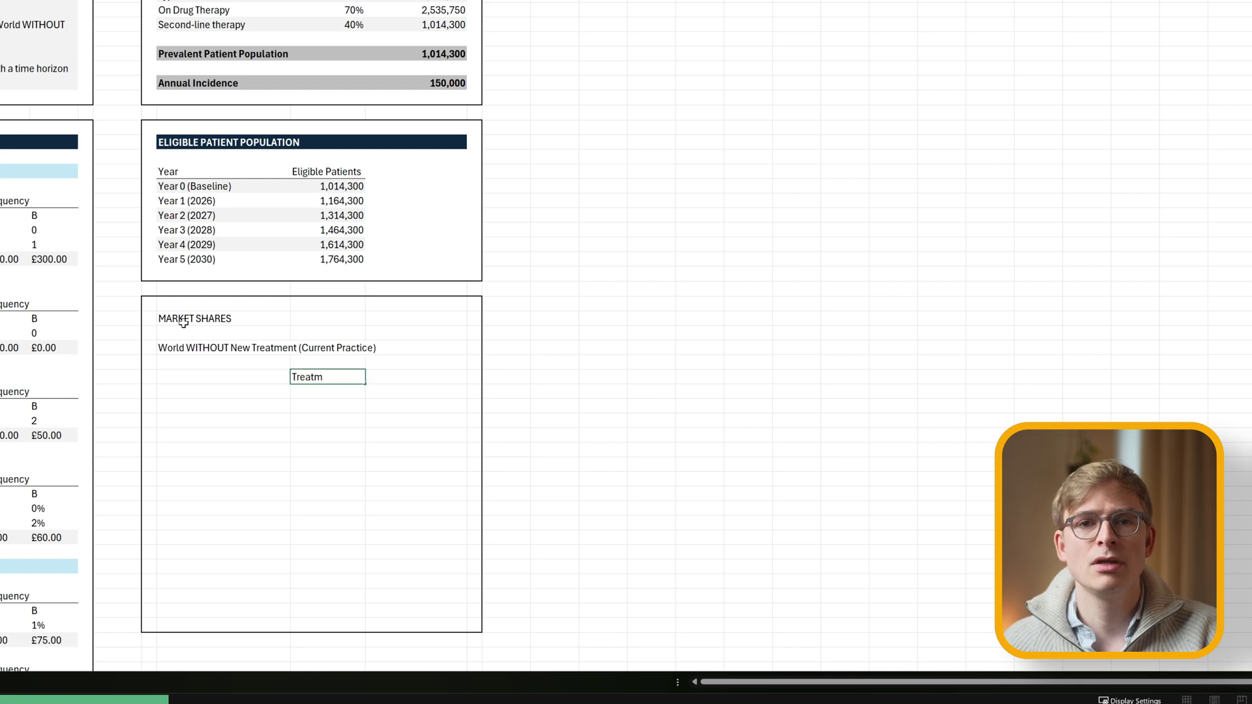
Add Treatment A and Treatment B headers and link the year labels from Year 0 (Baseline) to Year 5 (2030).
{"action": "type", "text": "Treatment A"}
{"action": "key", "text": "Tab"}
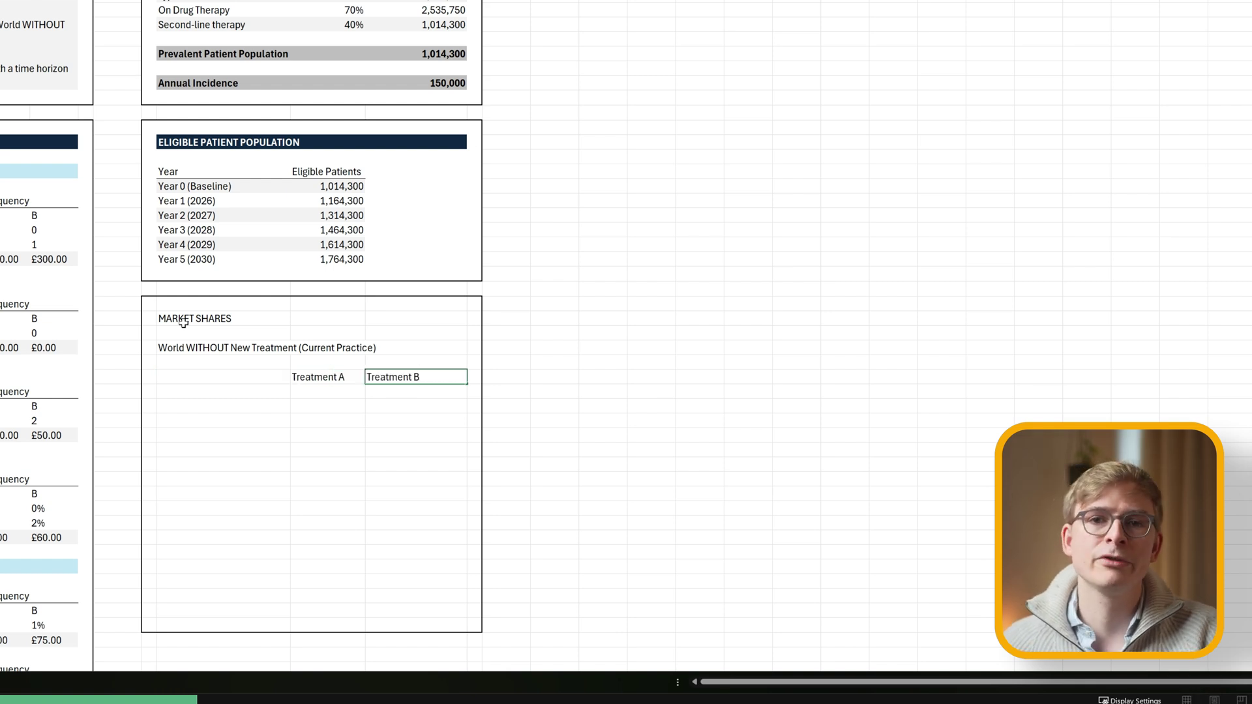
{"action": "key", "text": "Return"}
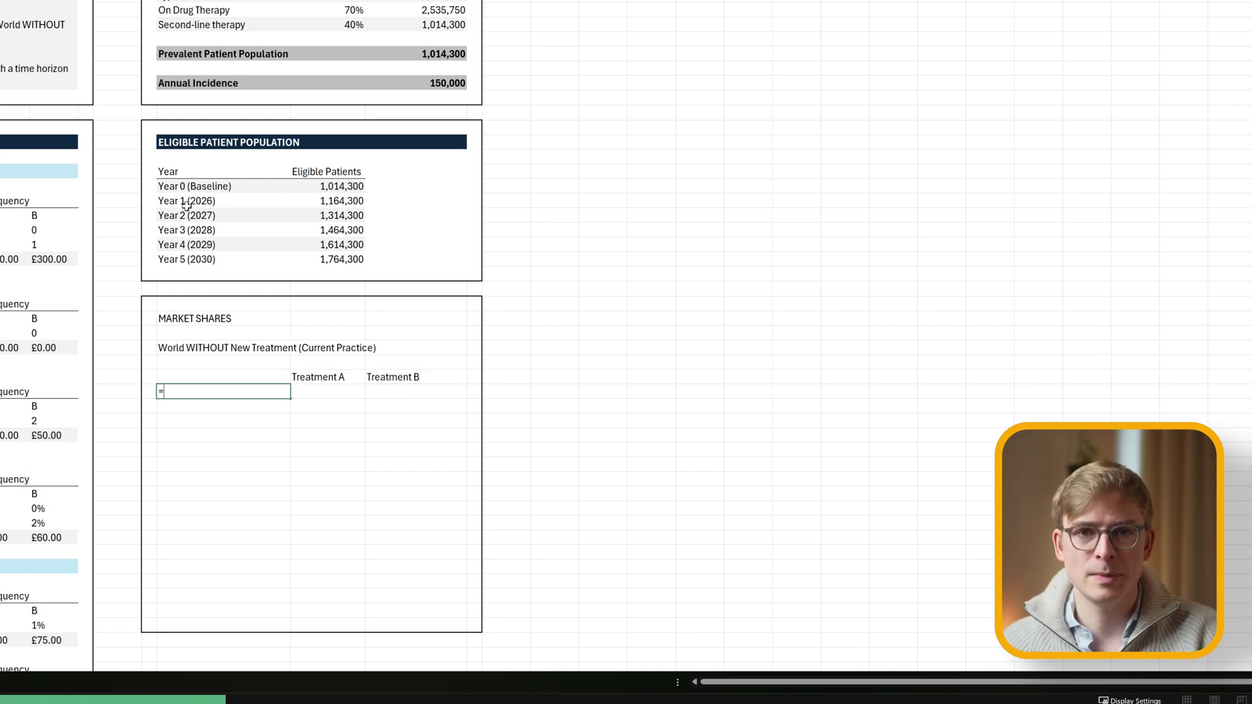
{"action": "type", "text": "="}
{"action": "left_click", "coordinate": [189, 186]}
{"action": "key", "text": "Return"}
{"action": "key", "text": "Up"}
{"action": "left_click_drag", "start_coordinate": [291, 398], "coordinate": [291, 467]}
{"action": "left_click", "coordinate": [328, 435]}
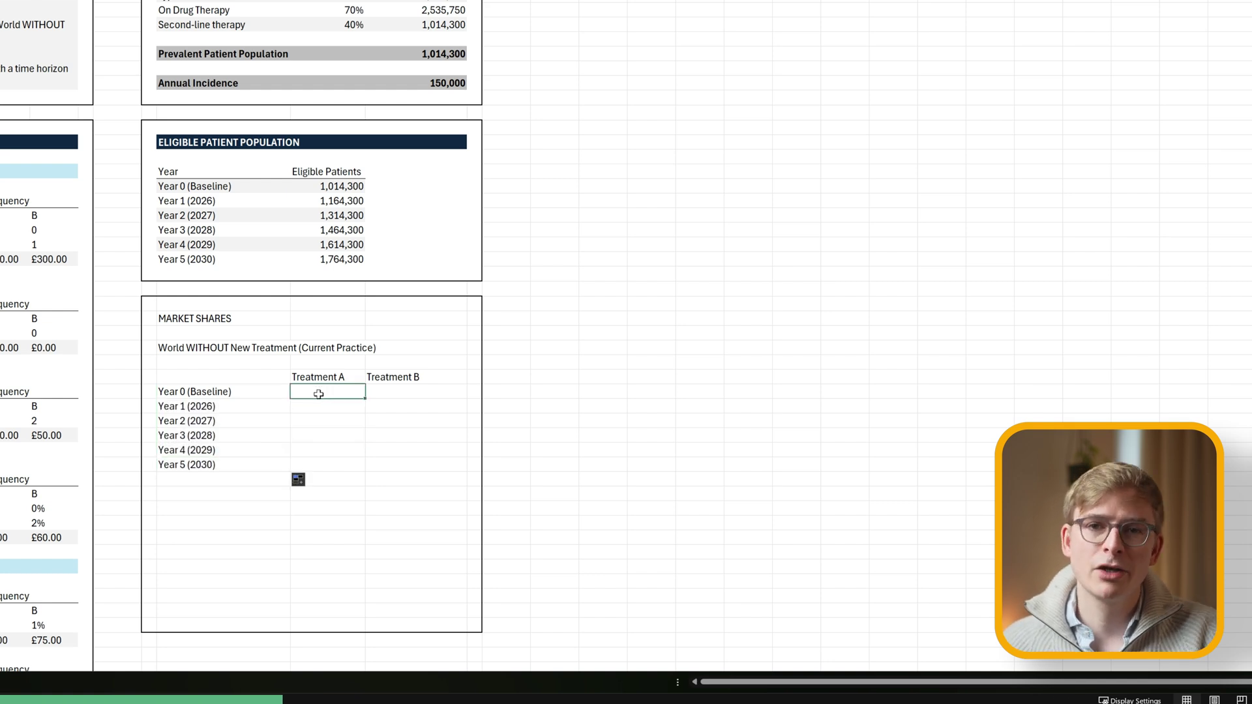
Give Treatment A 0% and Treatment B 100% for every year.
{"action": "left_click_drag", "start_coordinate": [323, 392], "coordinate": [450, 464]}
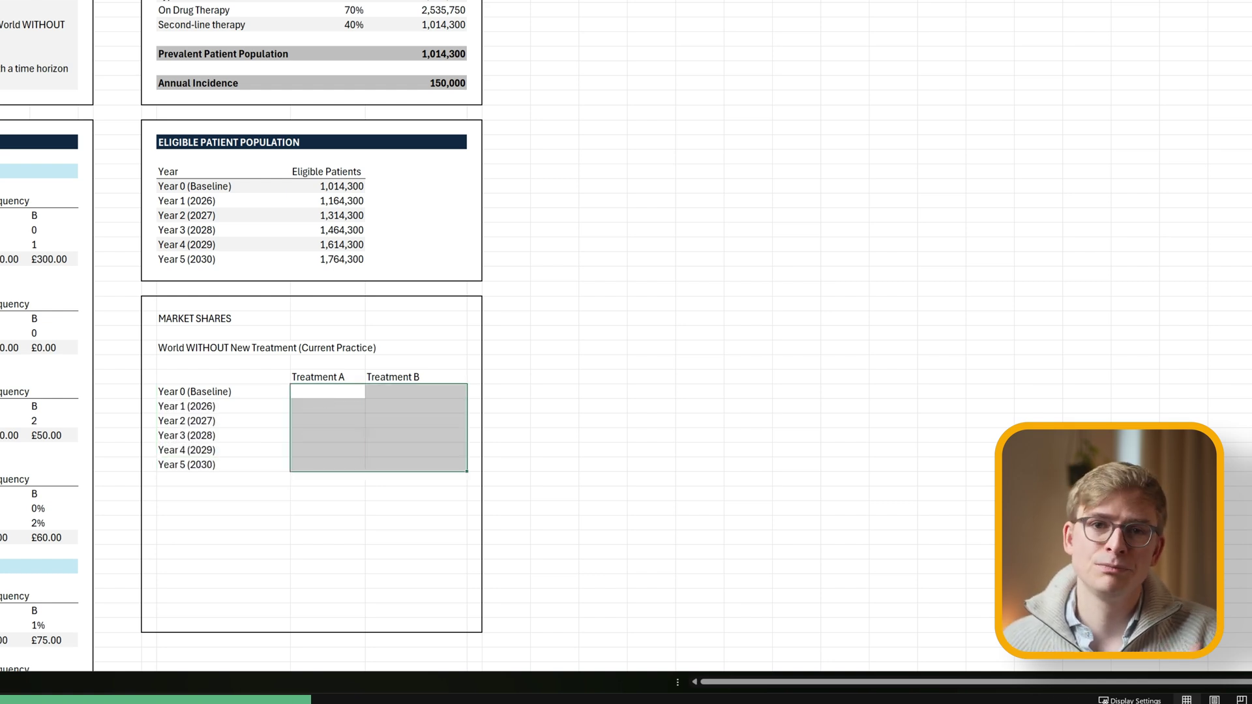
{"action": "left_click", "coordinate": [334, 393]}
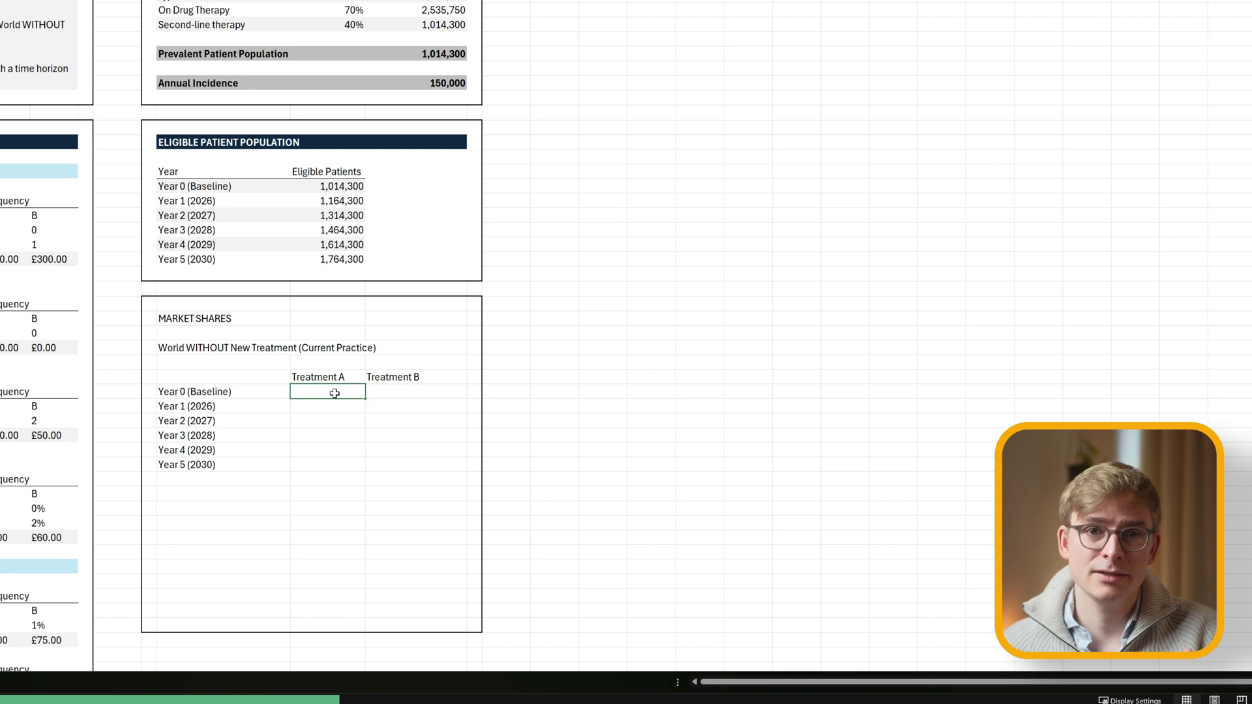
{"action": "type", "text": "0 0 0 0 0"}
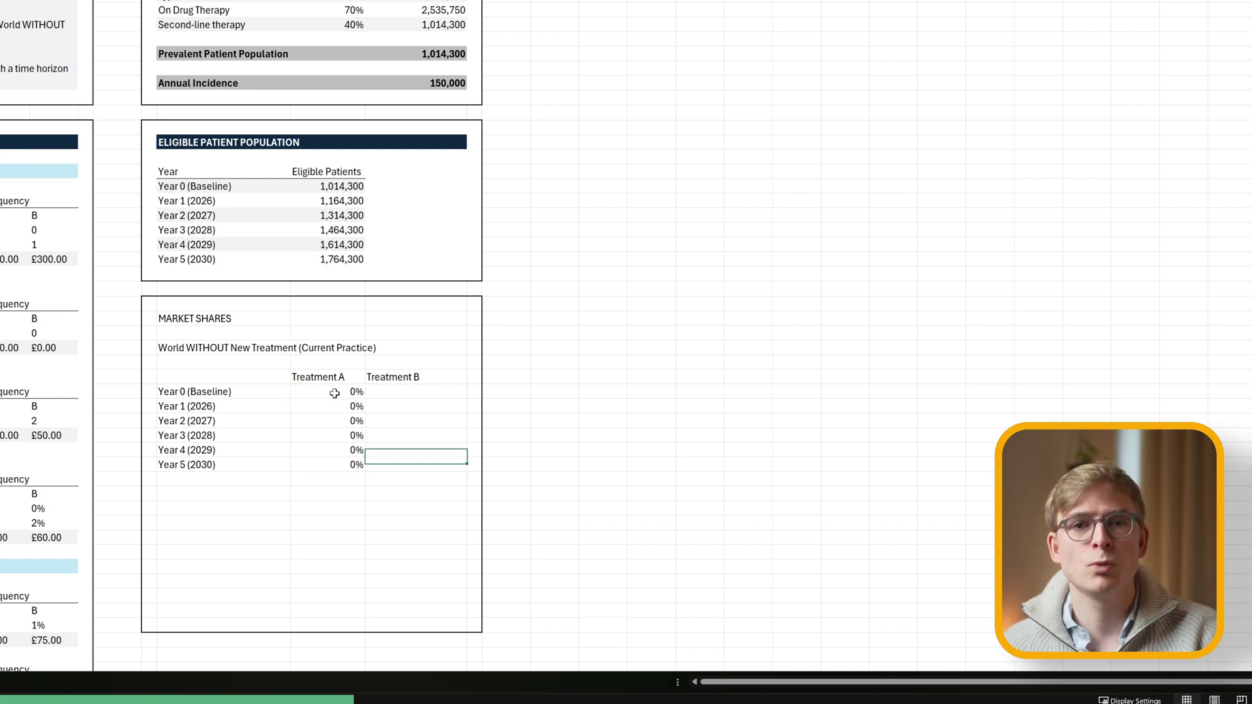
{"action": "key", "text": "Up"}
{"action": "key", "text": "Up"}
{"action": "key", "text": "Up"}
{"action": "key", "text": "Up"}
{"action": "type", "text": "10"}
{"action": "key", "text": "Return"}
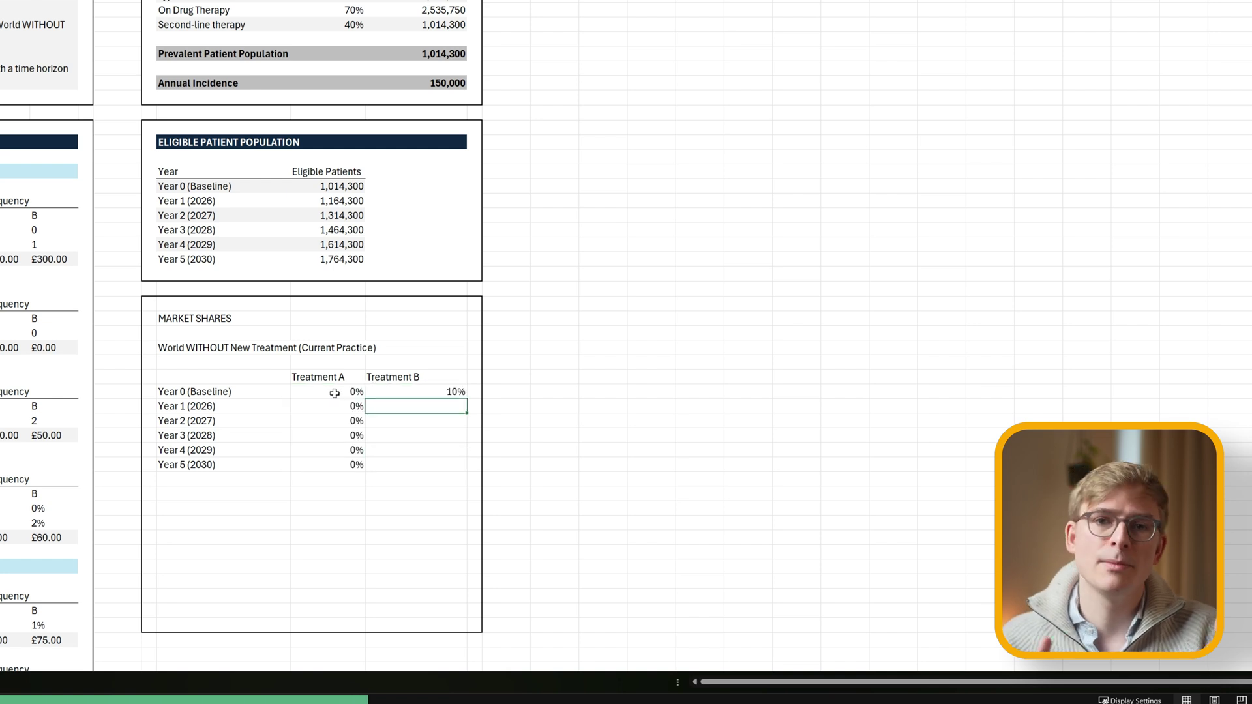
{"action": "left_click_drag", "start_coordinate": [467, 399], "coordinate": [467, 465]}
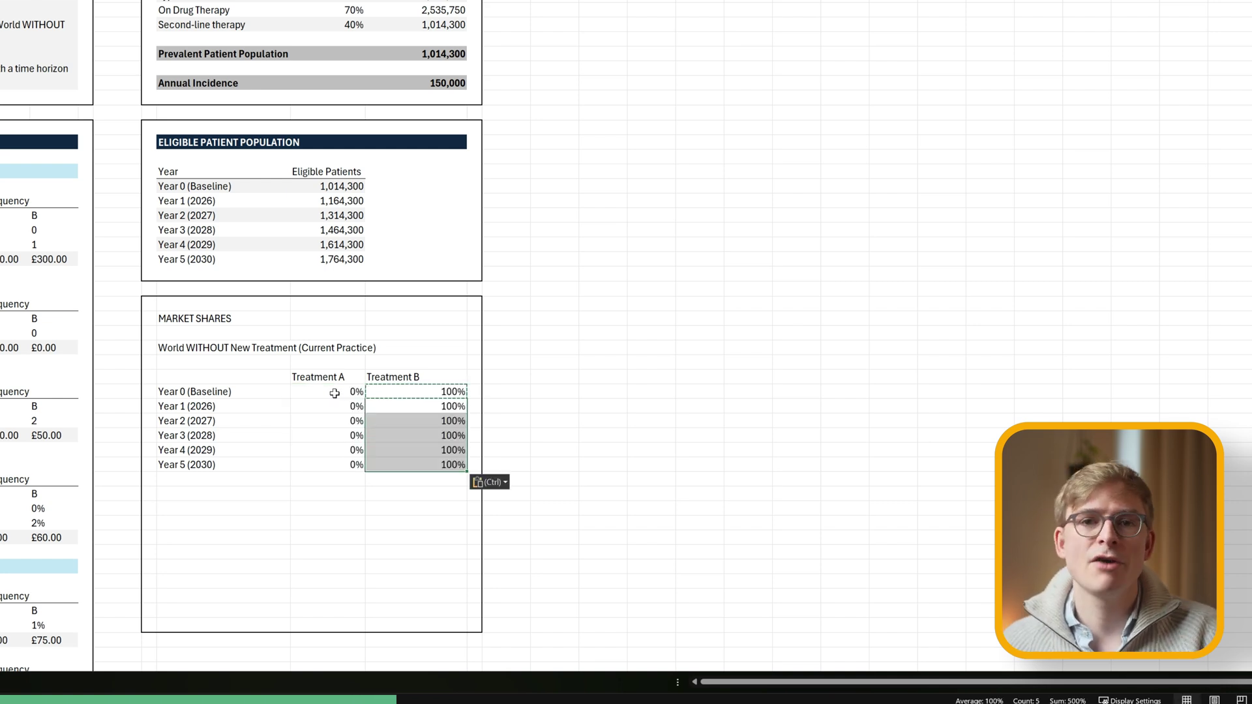
{"action": "left_click", "coordinate": [394, 421]}
{"action": "left_click", "coordinate": [394, 437]}
Copy the whole current-practice market share table.
{"action": "left_click", "coordinate": [276, 383]}
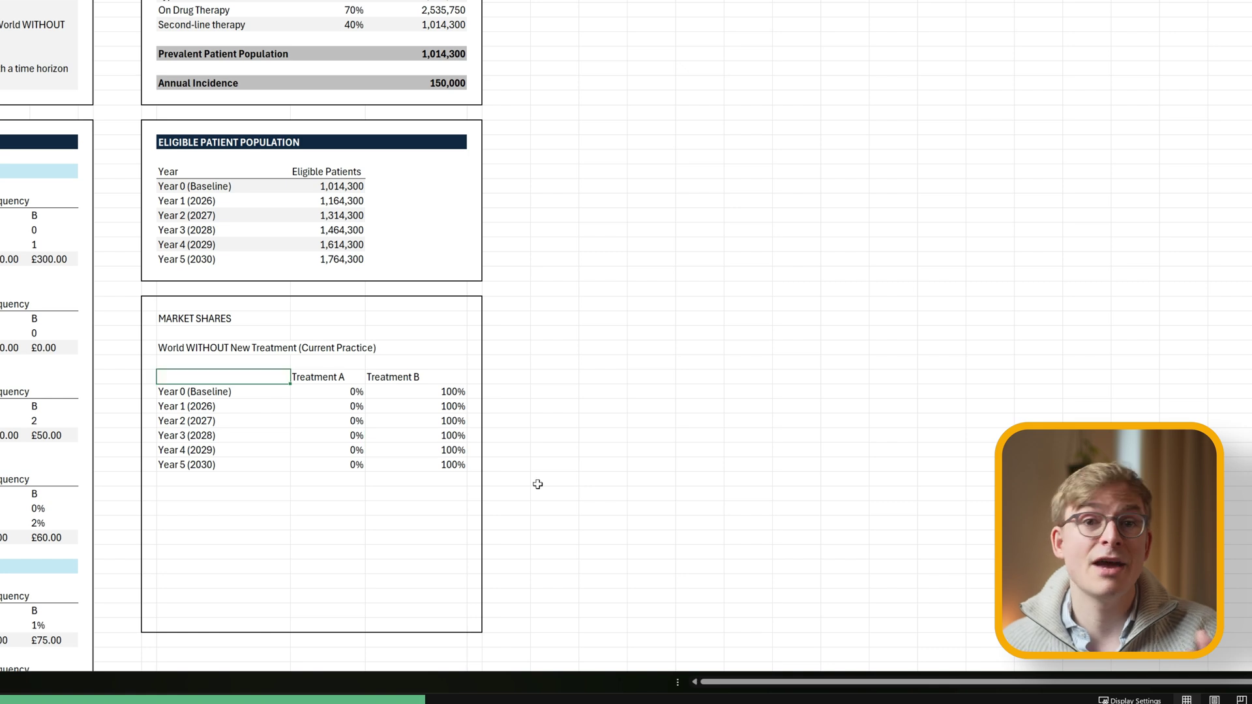
{"action": "key", "text": "shift+Right"}
{"action": "key", "text": "shift+Right"}
{"action": "left_click", "coordinate": [326, 509]}
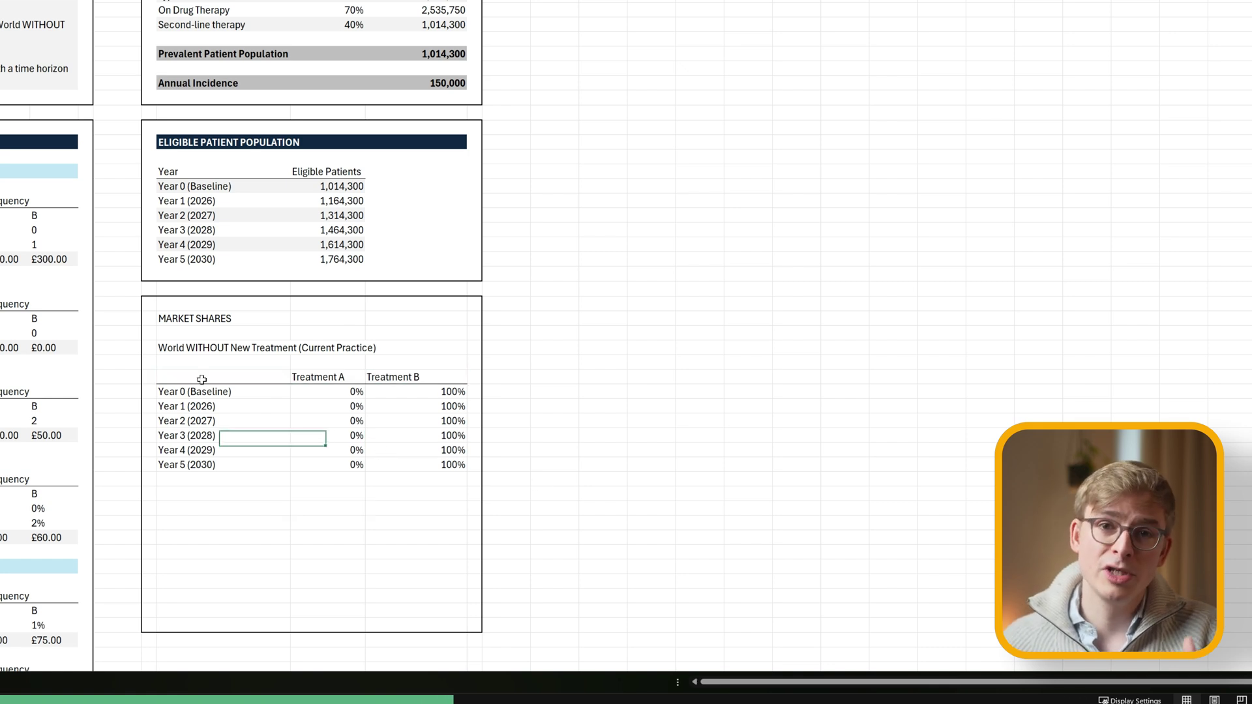
{"action": "left_click_drag", "start_coordinate": [196, 377], "coordinate": [418, 461]}
{"action": "key", "text": "ctrl+c"}
{"action": "left_click", "coordinate": [235, 492]}
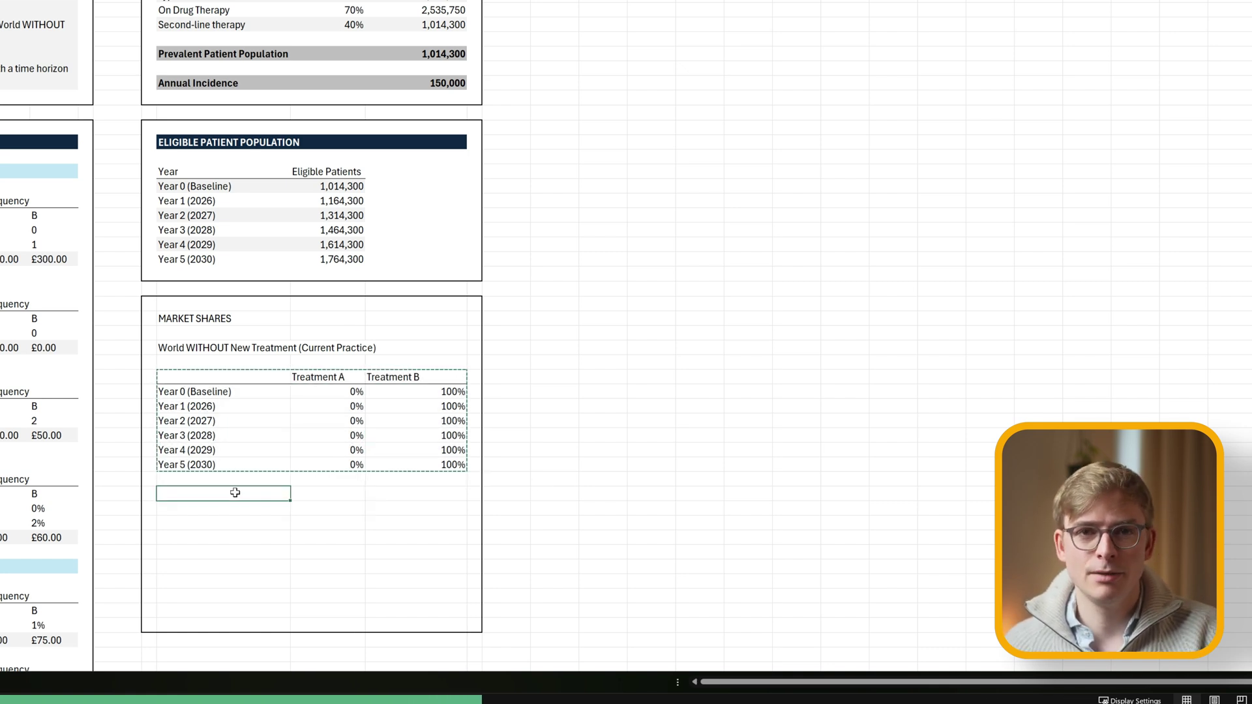
Add the 'World WITH New Treatment' heading and paste a copy of the current-practice table beneath it.
{"action": "key", "text": "Escape"}
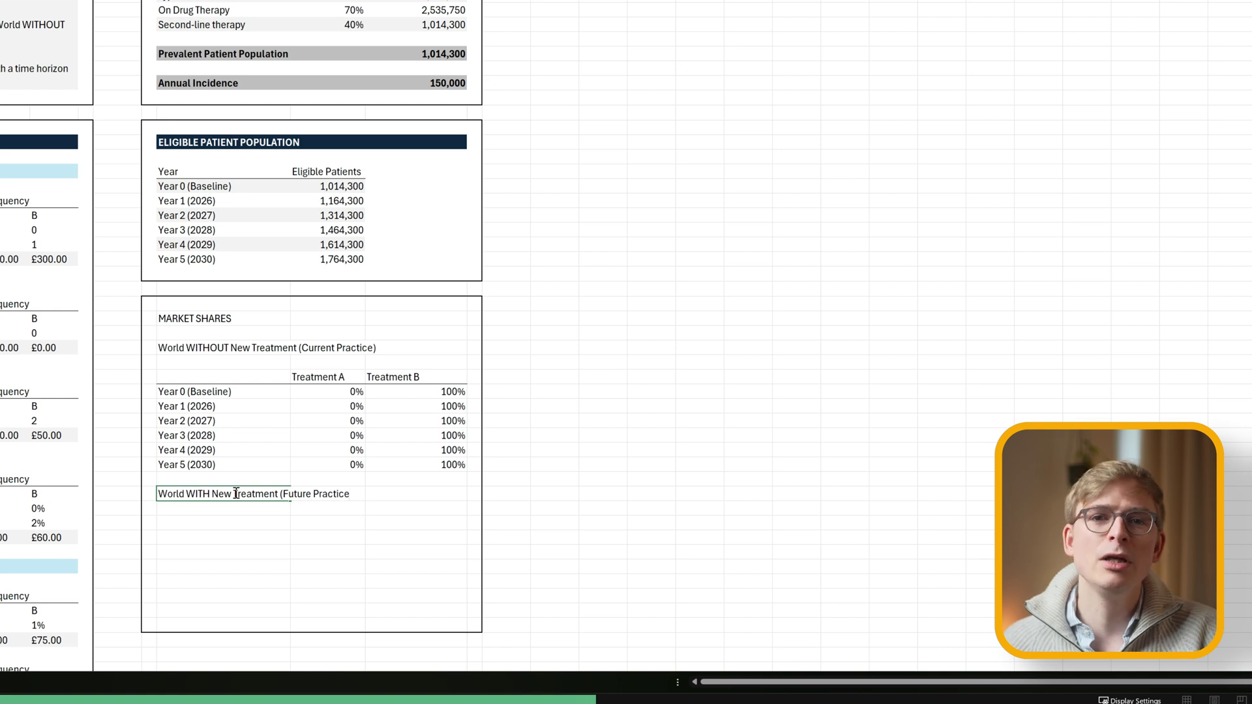
{"action": "type", "text": ")"}
{"action": "key", "text": "Return"}
{"action": "left_click", "coordinate": [189, 378]}
{"action": "key", "text": "ctrl+shift+Down"}
{"action": "key", "text": "ctrl+shift+Down"}
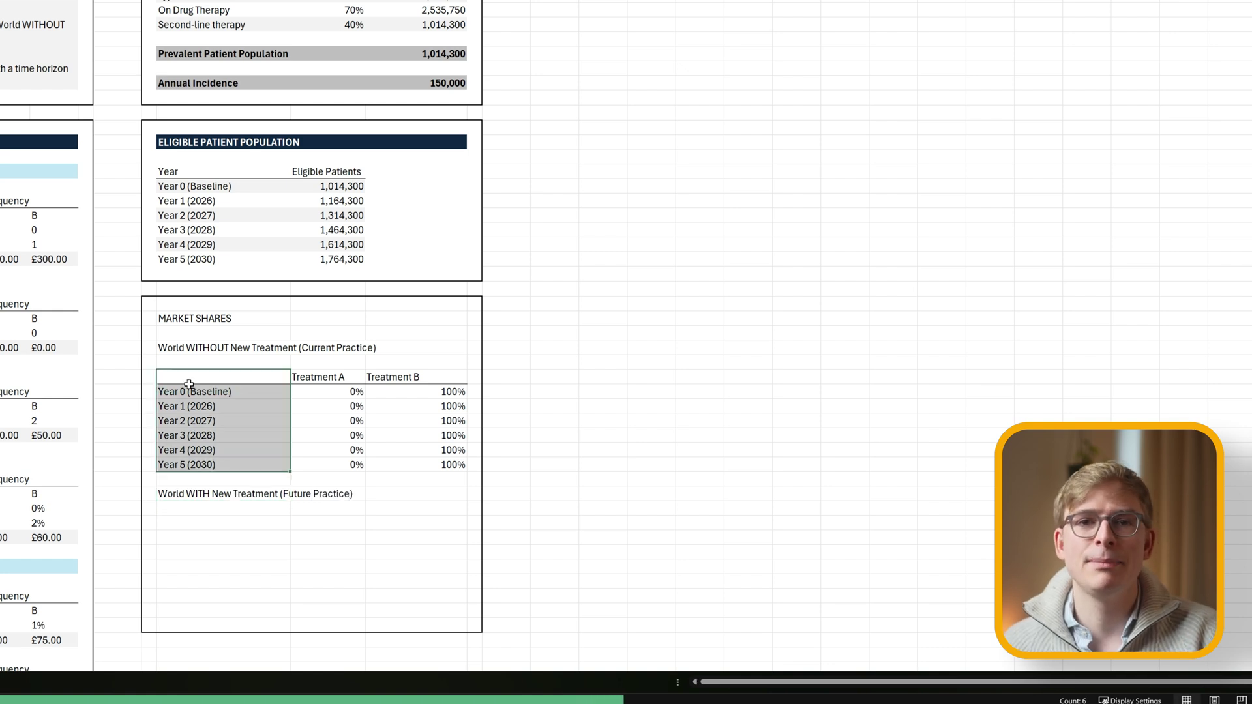
{"action": "key", "text": "ctrl+shift+Right"}
{"action": "key", "text": "ctrl+c"}
{"action": "right_click", "coordinate": [196, 523]}
{"action": "left_click", "coordinate": [235, 134]}
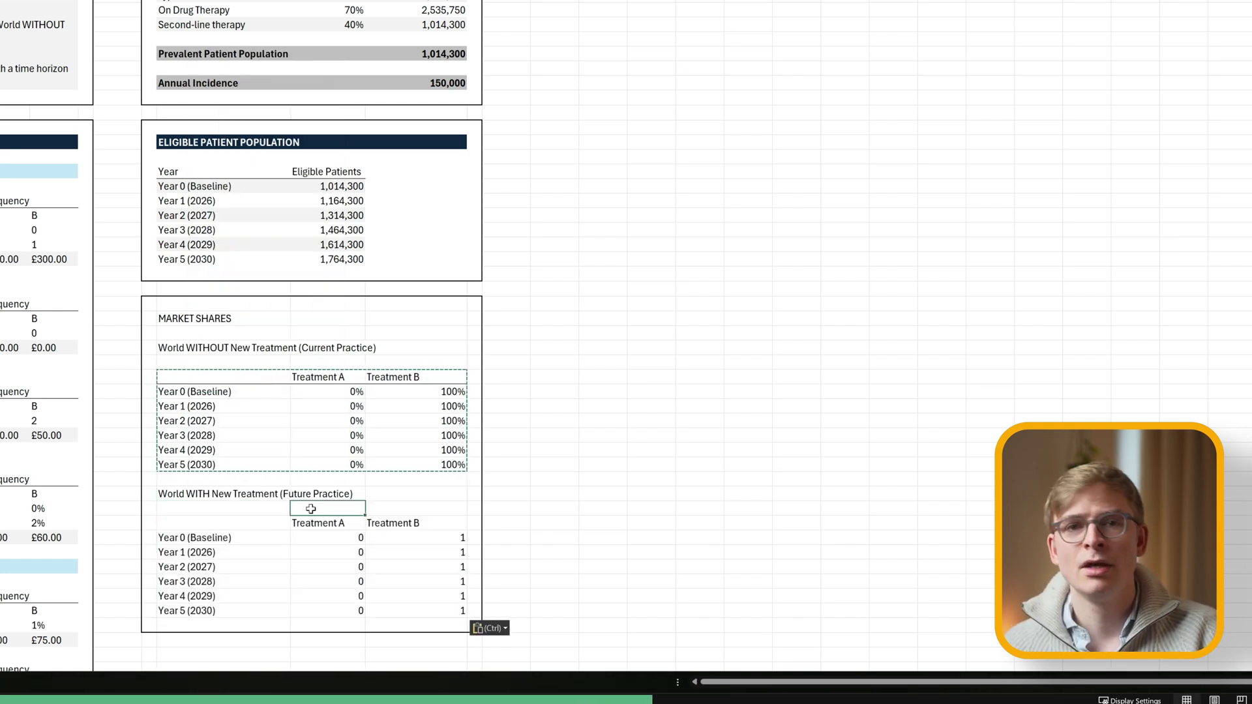
{"action": "left_click_drag", "start_coordinate": [189, 523], "coordinate": [444, 523]}
{"action": "key", "text": "Escape"}
Replace the pasted shares with Treatment A values 0%, 10%, 25%, 40%, 60% and 80%.
{"action": "left_click", "coordinate": [325, 537]}
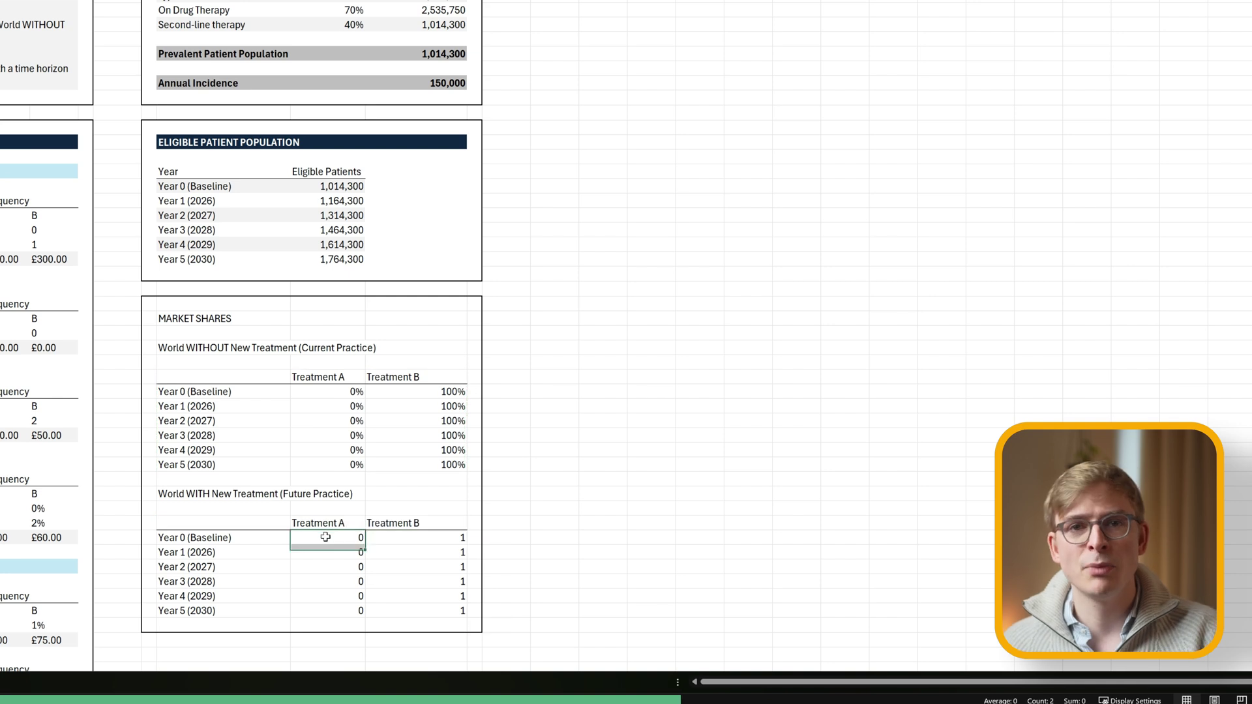
{"action": "key", "text": "ctrl+shift+Down"}
{"action": "key", "text": "ctrl+shift+Right"}
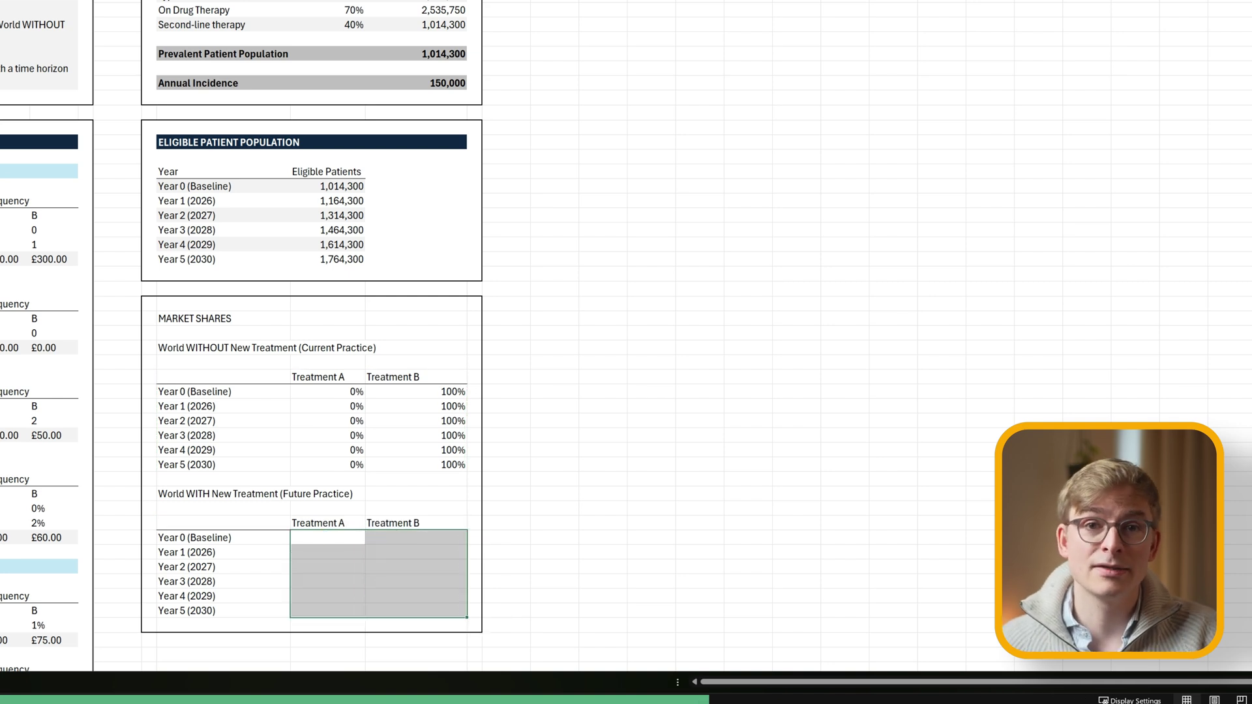
{"action": "left_click", "coordinate": [318, 534]}
{"action": "type", "text": "0"}
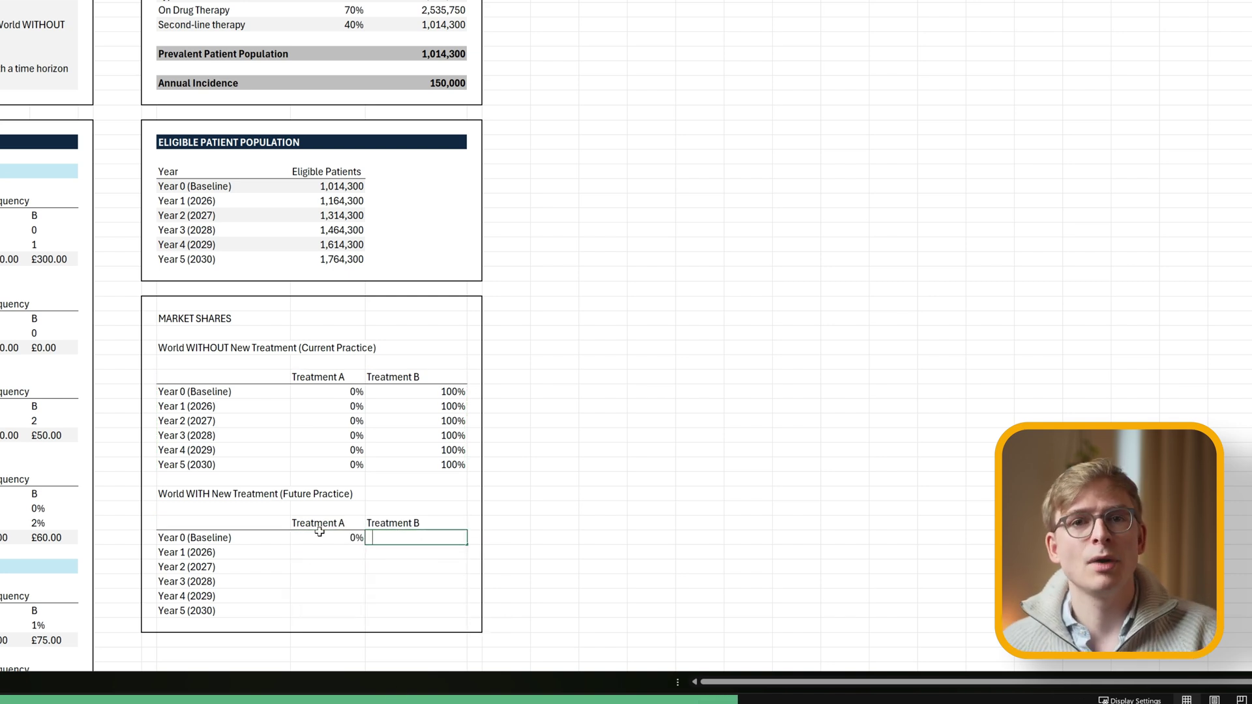
{"action": "key", "text": "Return"}
{"action": "type", "text": "10"}
{"action": "key", "text": "Return"}
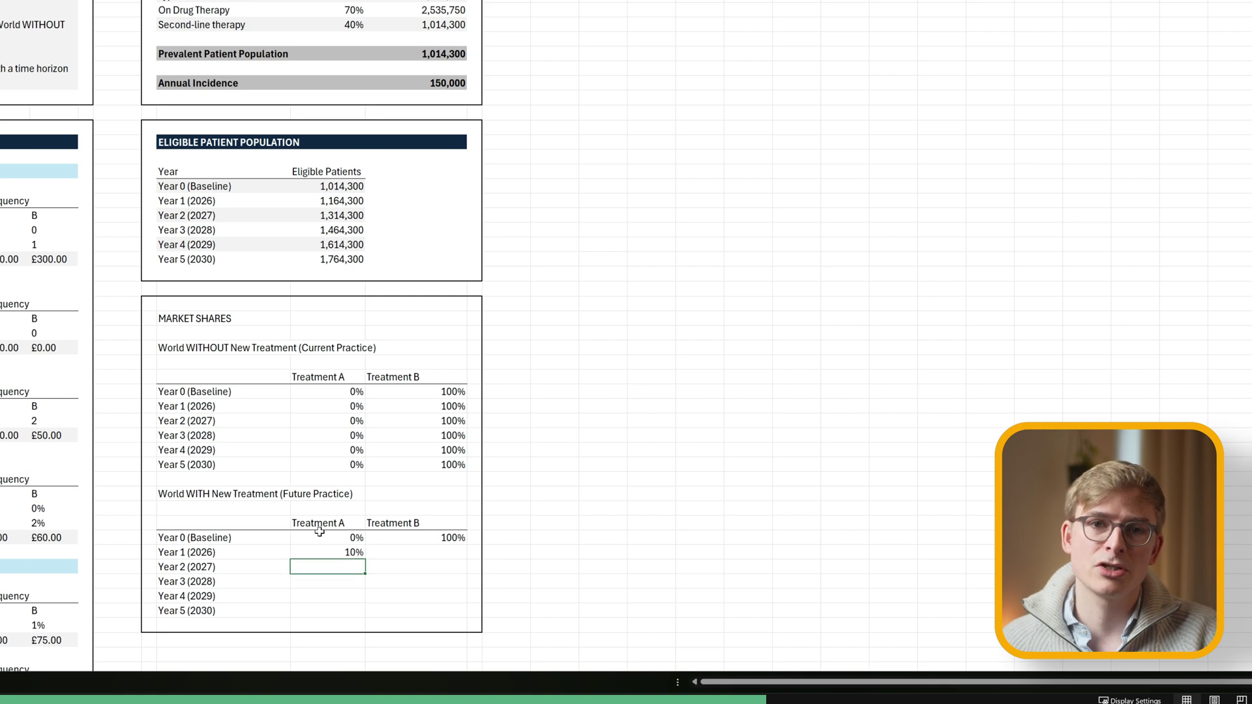
{"action": "key", "text": "Return"}
{"action": "key", "text": "Return"}
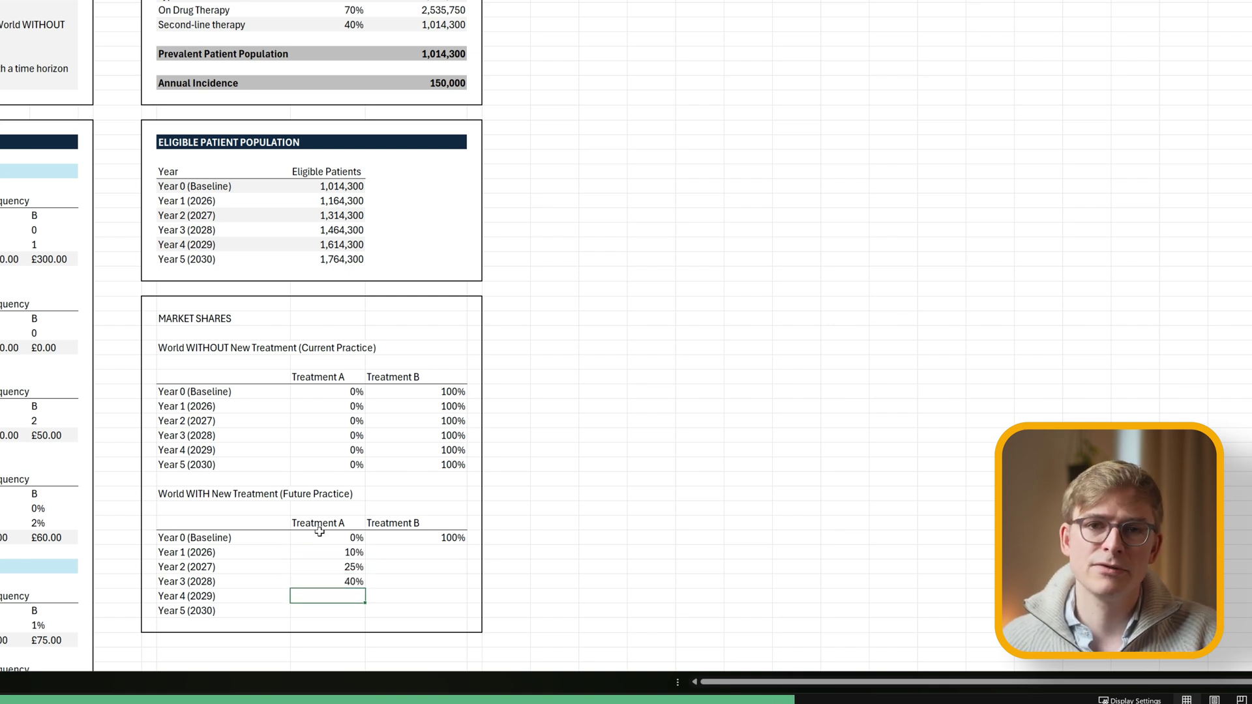
{"action": "key", "text": "Return"}
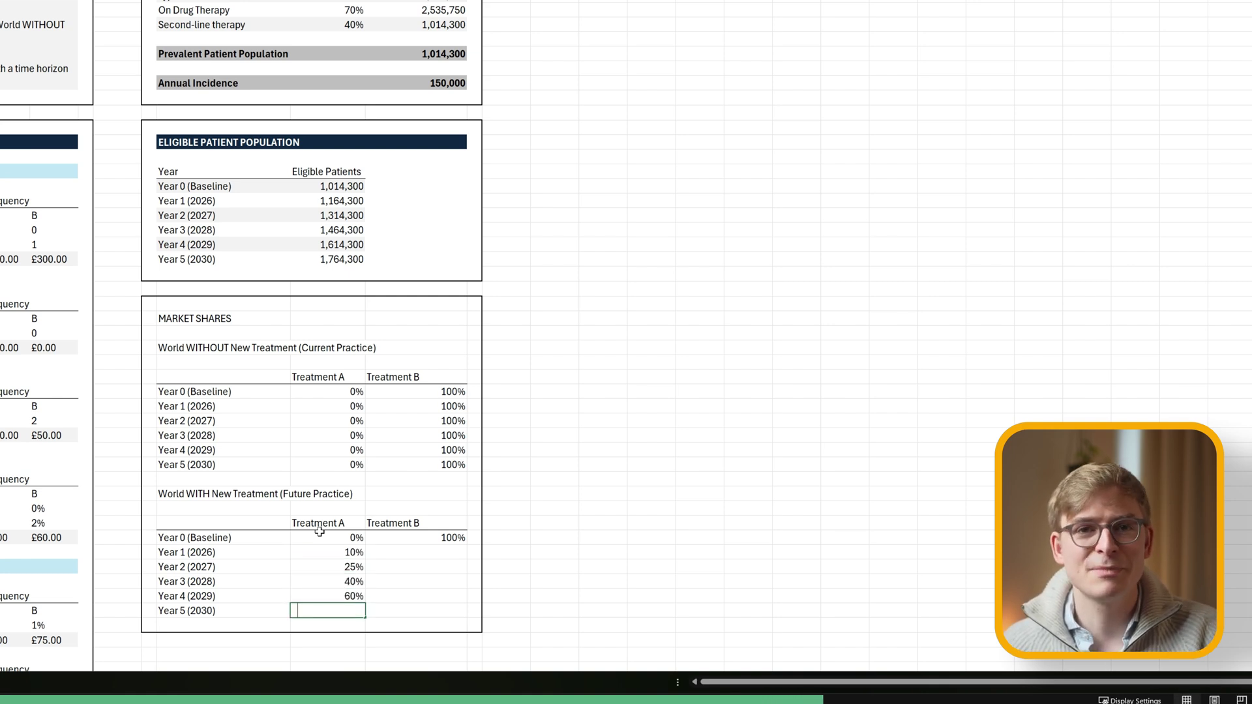
{"action": "type", "text": "80%"}
{"action": "key", "text": "Tab"}
Set Treatment B to 1 minus Treatment A and fill it down to Year 5.
{"action": "key", "text": "Up"}
{"action": "key", "text": "Up"}
{"action": "key", "text": "Up"}
{"action": "key", "text": "Up"}
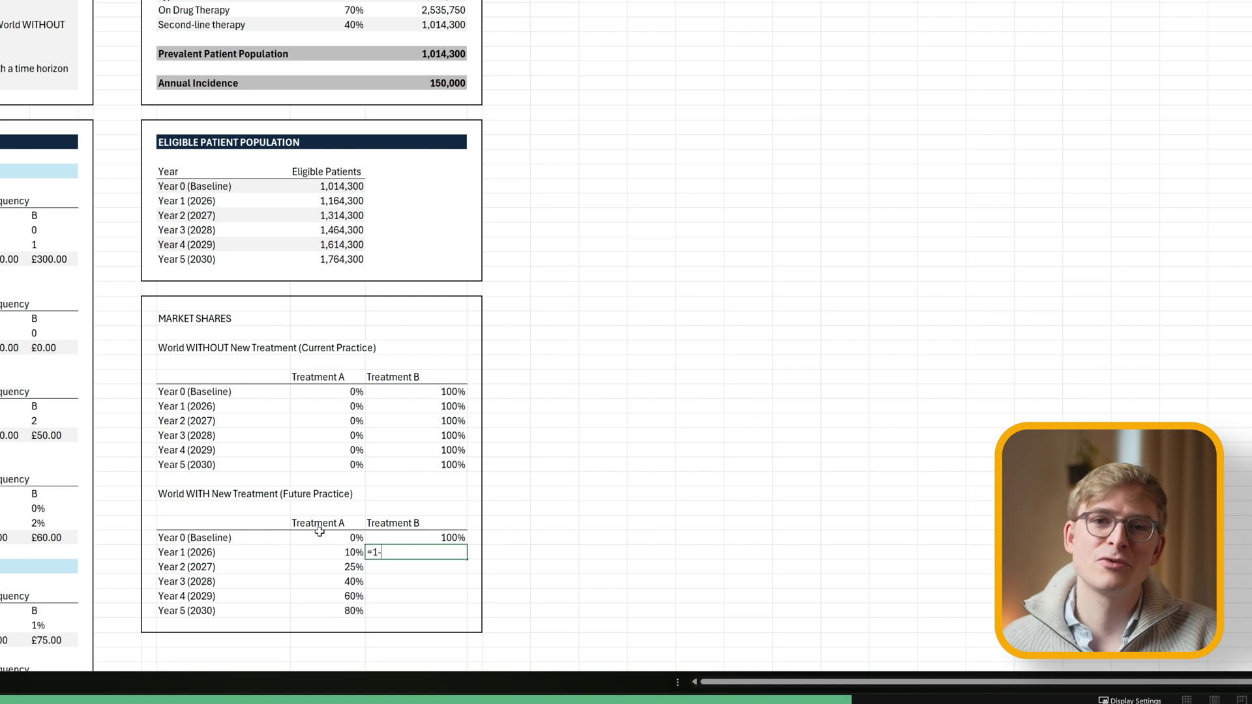
{"action": "key", "text": "Left"}
{"action": "key", "text": "Return"}
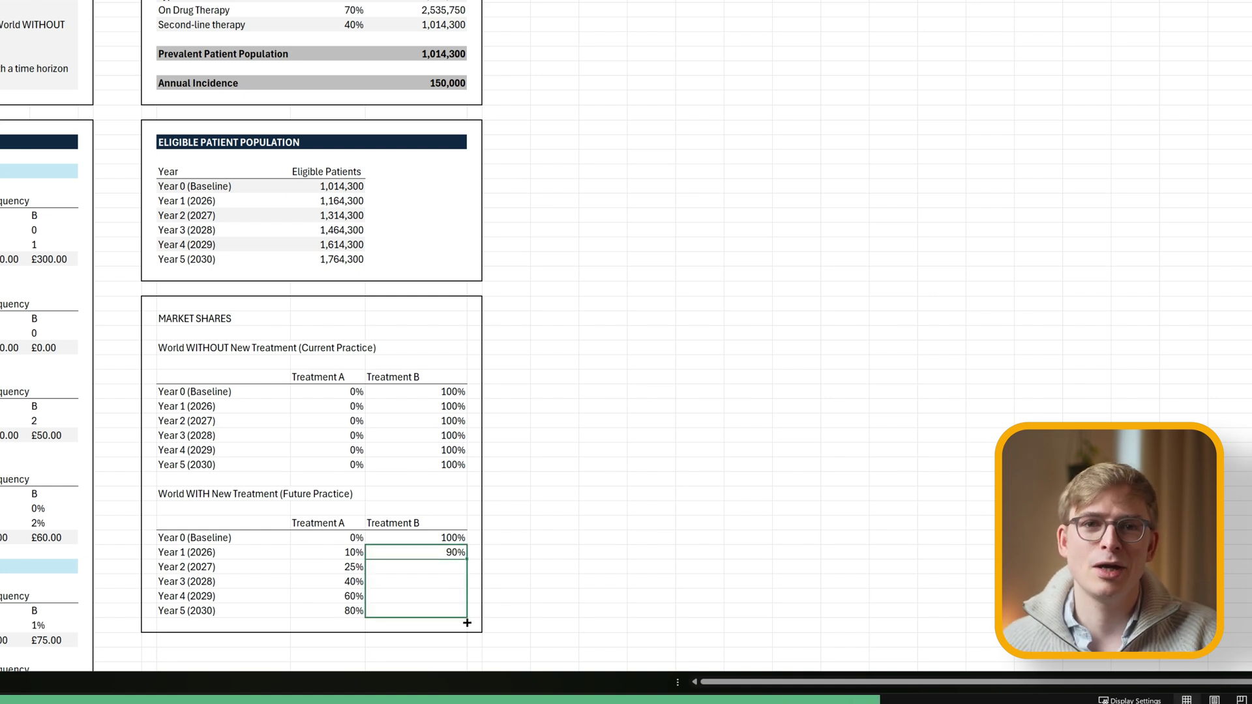
{"action": "left_click_drag", "start_coordinate": [467, 623], "coordinate": [467, 623]}
{"action": "left_click_drag", "start_coordinate": [149, 301], "coordinate": [481, 629]}
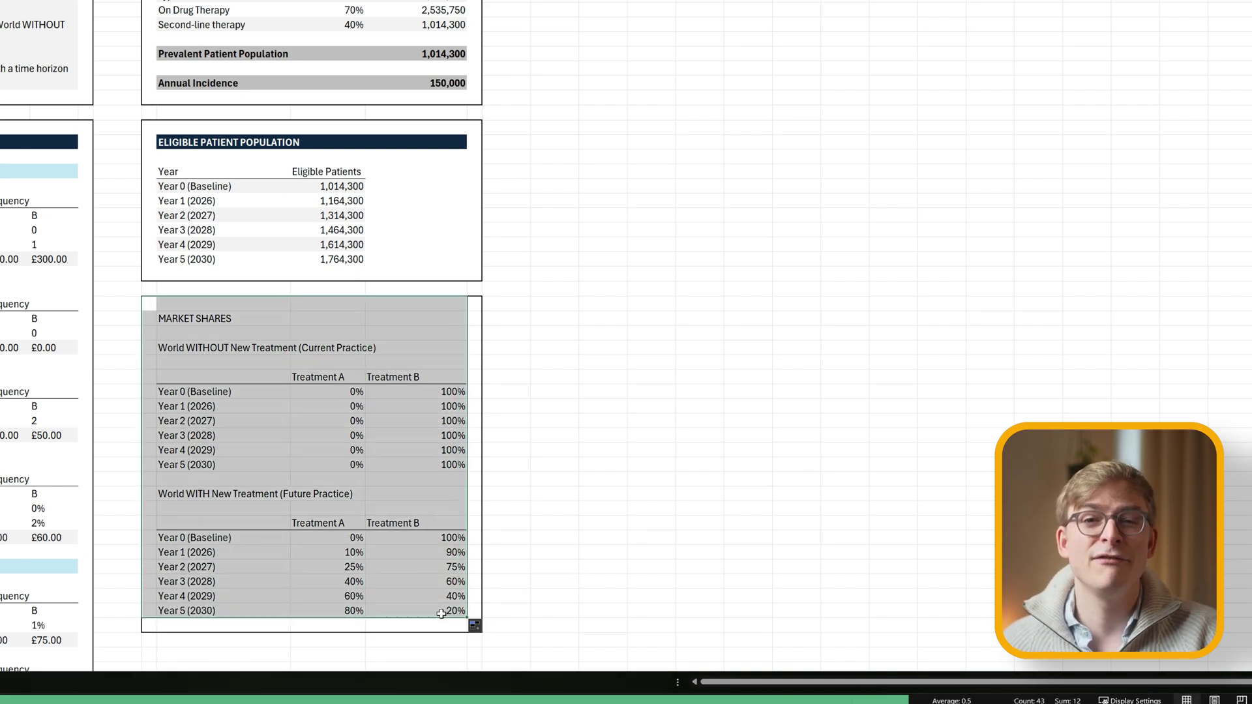
Give the MARKET SHARES title bar a bold navy fill and bold both scenario headings.
{"action": "left_click", "coordinate": [190, 317]}
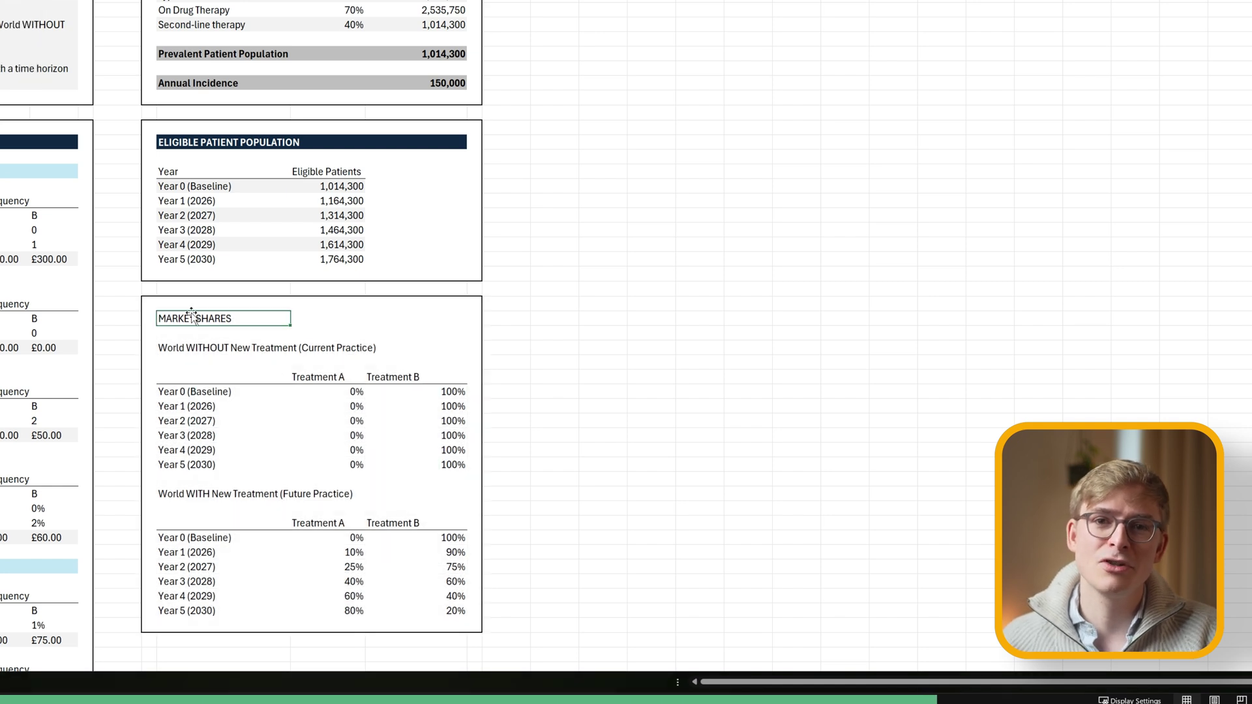
{"action": "key", "text": "shift+Right"}
{"action": "key", "text": "shift+Right"}
{"action": "key", "text": "shift+Right"}
{"action": "key", "text": "F4"}
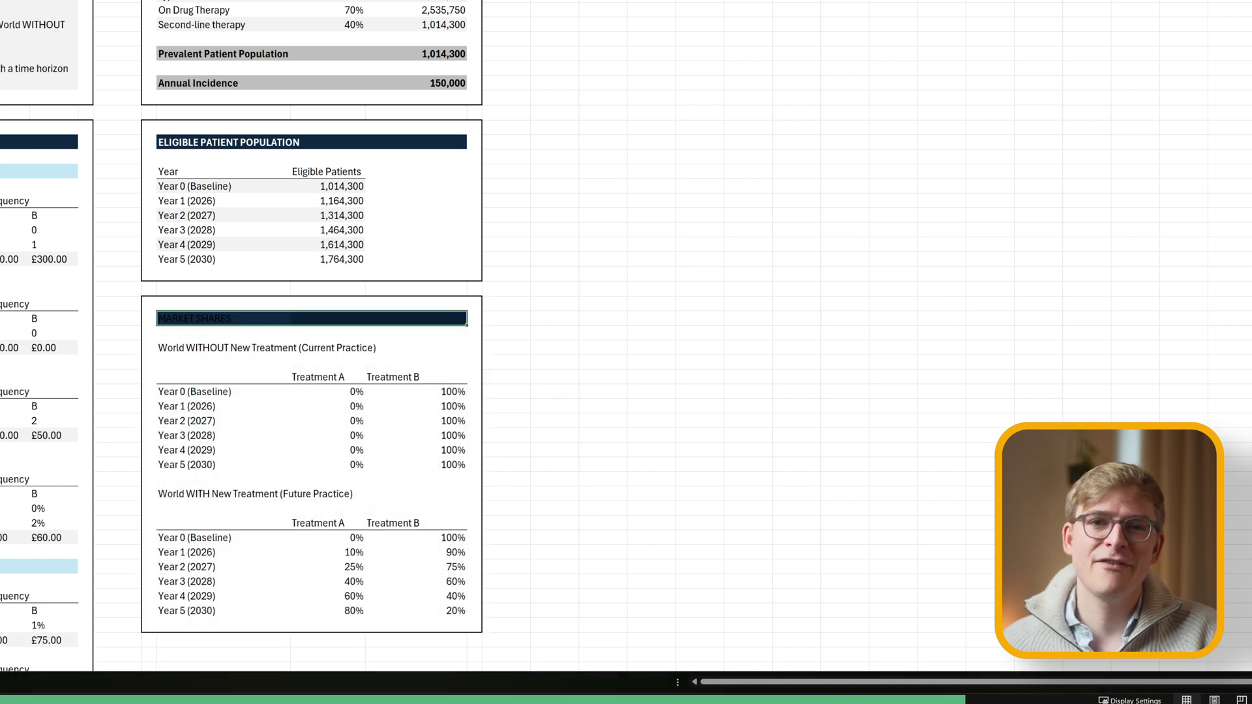
{"action": "key", "text": "ctrl+b"}
{"action": "left_click", "coordinate": [317, 377]}
{"action": "key", "text": "shift+Right"}
{"action": "key", "text": "shift+Right"}
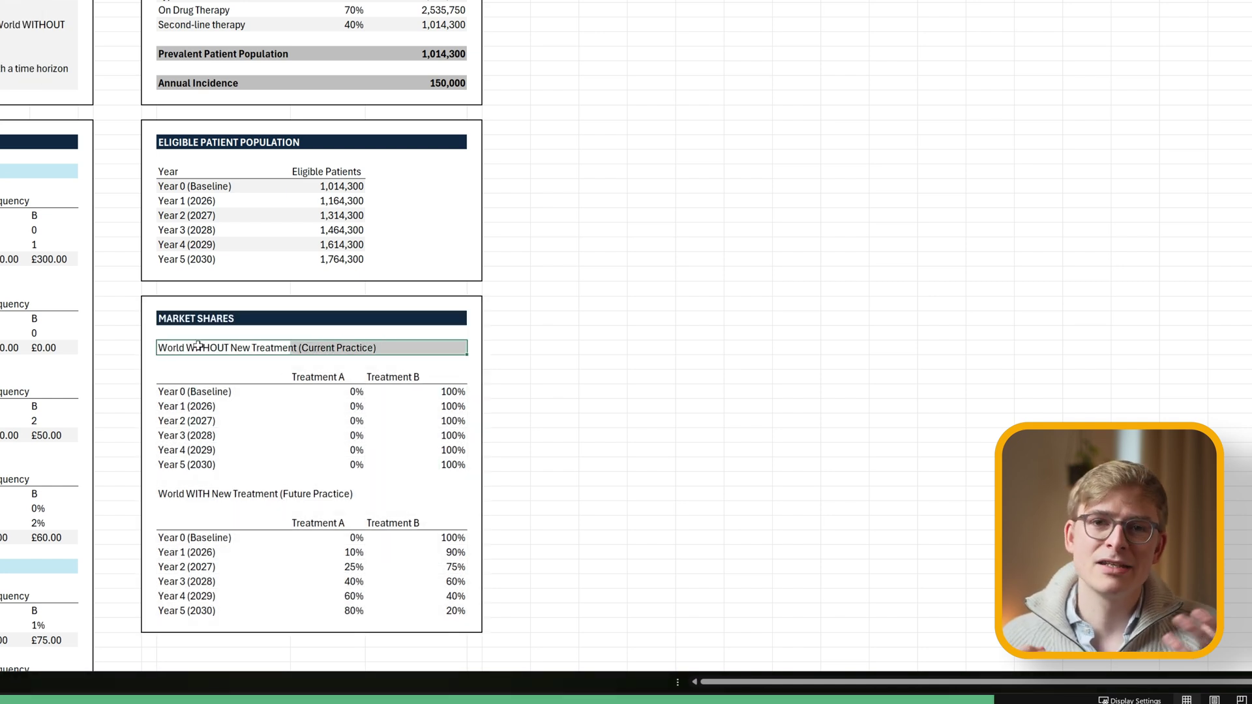
{"action": "left_click", "coordinate": [198, 493]}
{"action": "key", "text": "shift+Right"}
{"action": "key", "text": "shift+Right"}
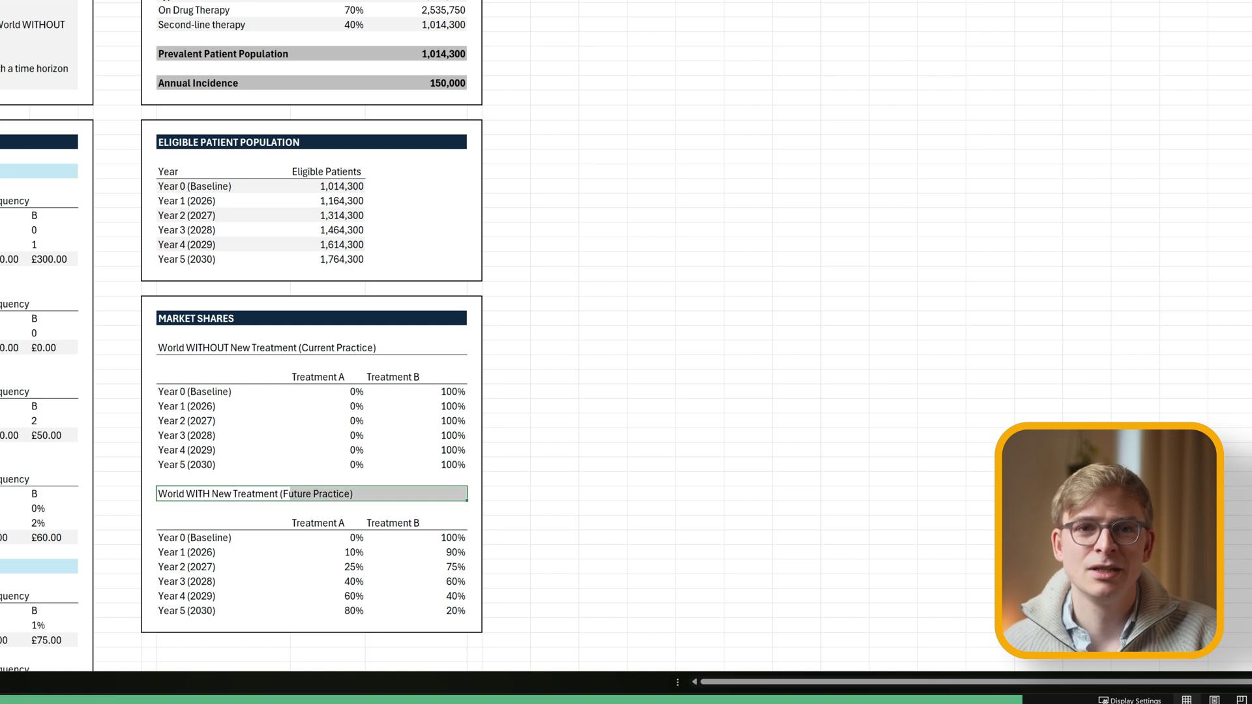
{"action": "left_click", "coordinate": [198, 348]}
{"action": "key", "text": "ctrl+b"}
{"action": "left_click", "coordinate": [199, 493]}
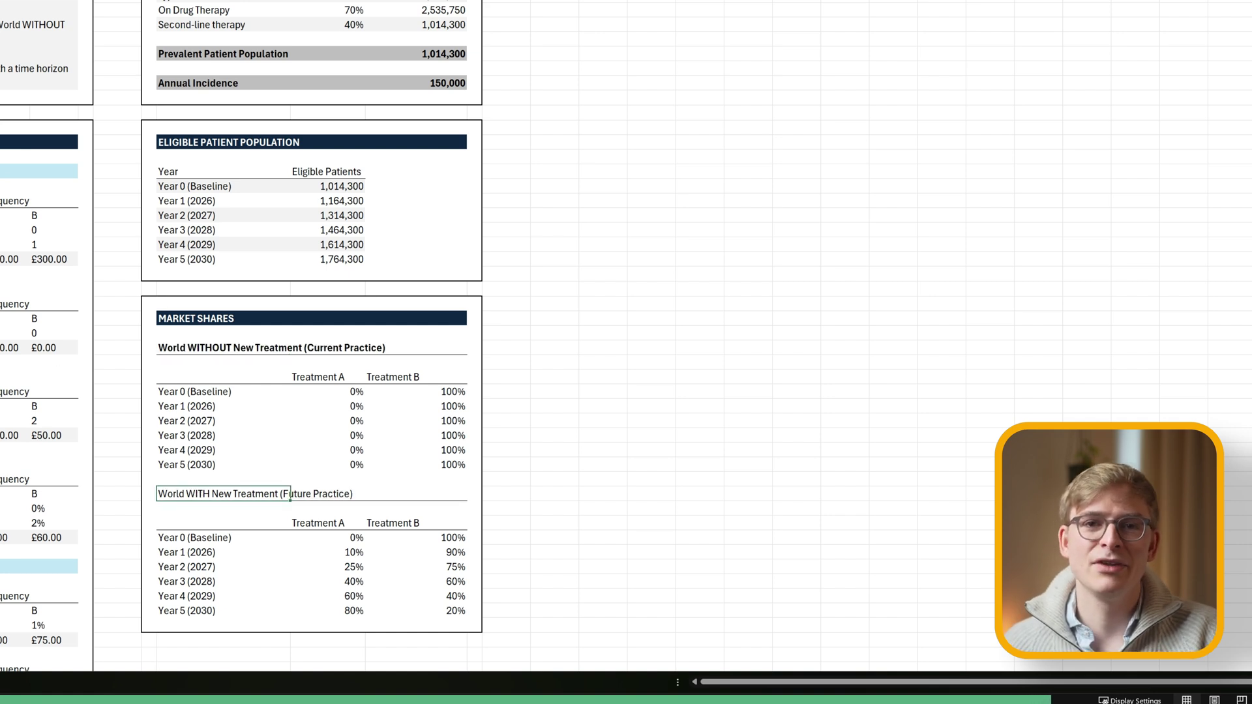
{"action": "key", "text": "ctrl+b"}
Shade the Year 0, Year 2 and Year 4 rows grey in the current-practice table.
{"action": "left_click", "coordinate": [419, 431]}
{"action": "left_click", "coordinate": [185, 173]}
{"action": "key", "text": "shift+Right"}
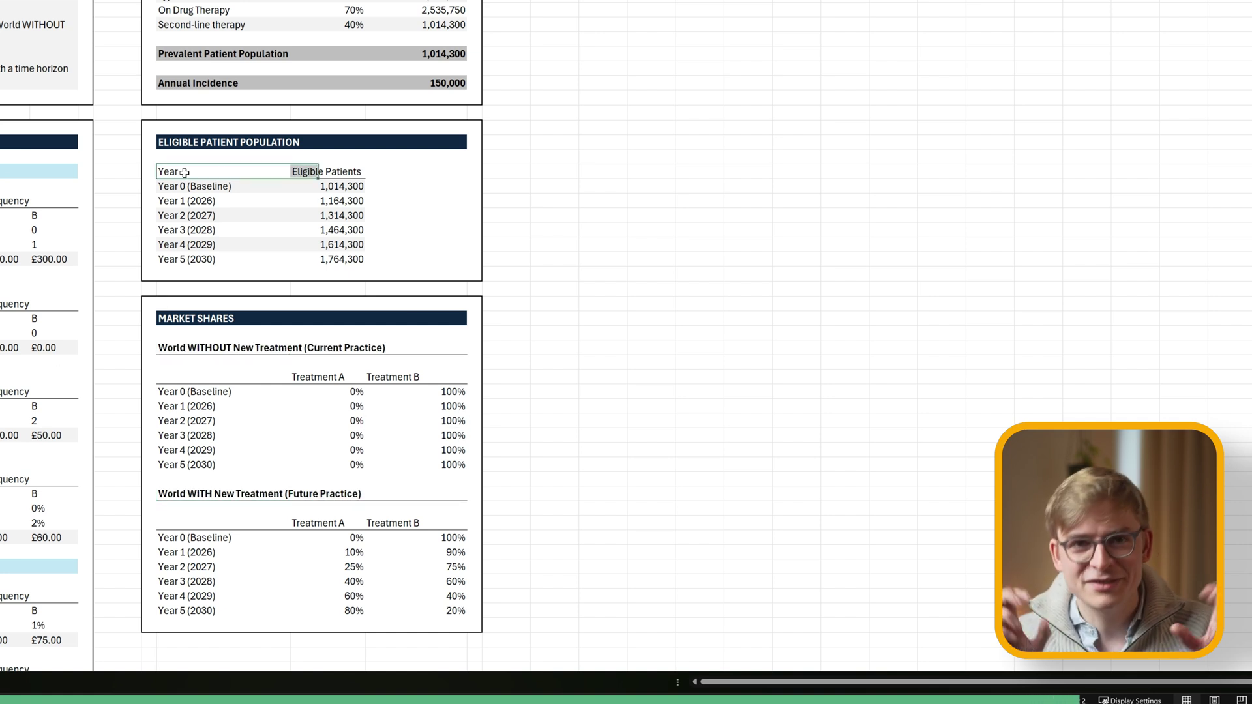
{"action": "left_click", "coordinate": [222, 407]}
{"action": "key", "text": "Up"}
{"action": "key", "text": "shift+Right"}
{"action": "key", "text": "shift+Right"}
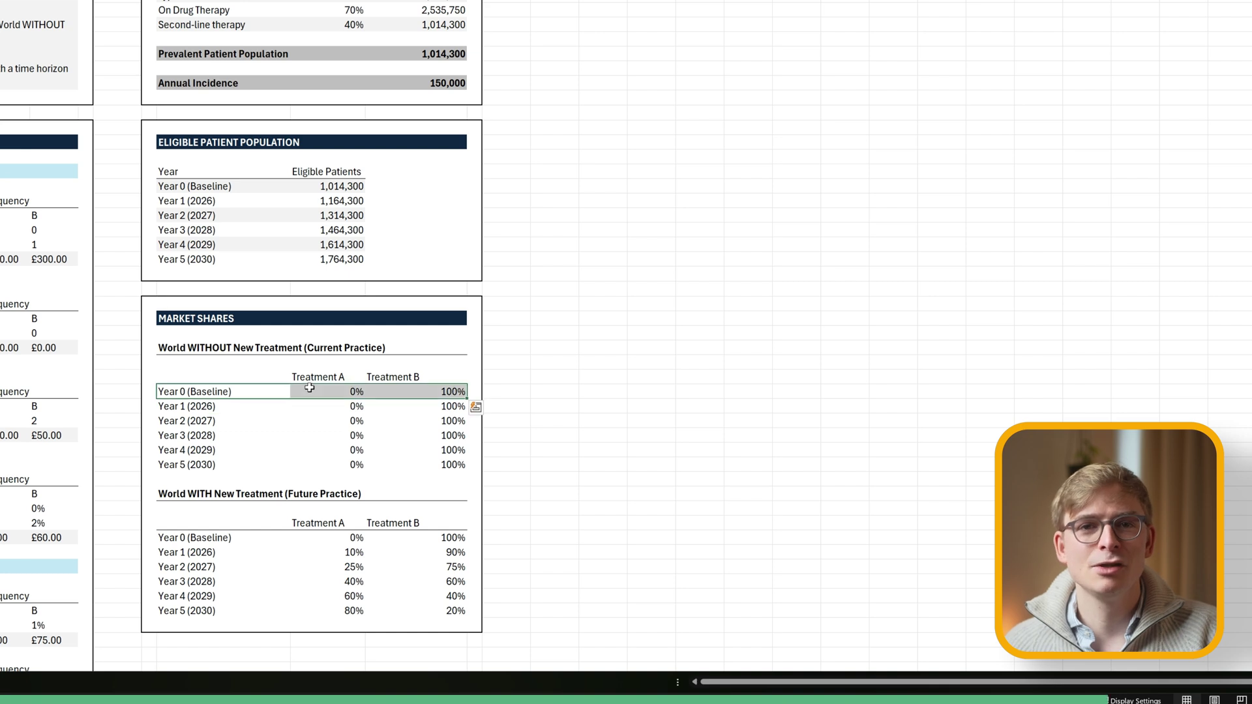
{"action": "left_click", "coordinate": [167, 420]}
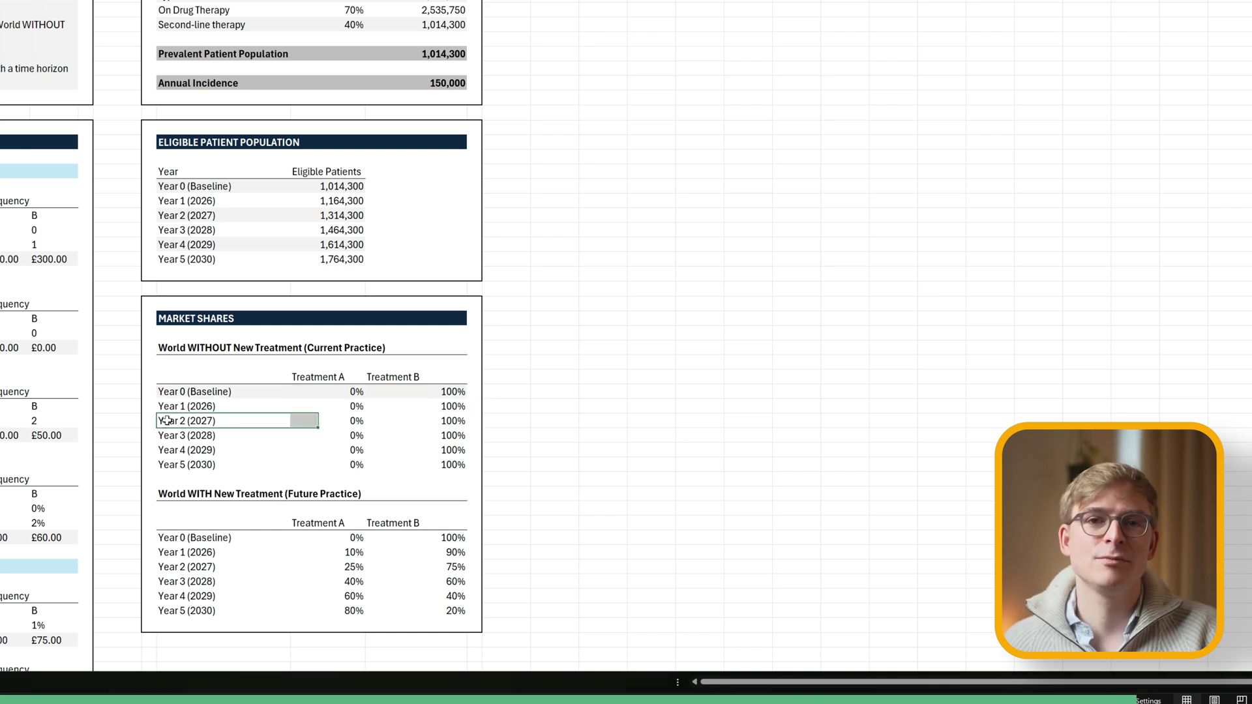
{"action": "key", "text": "shift+Right"}
{"action": "key", "text": "shift+Right"}
{"action": "key", "text": "Down"}
{"action": "key", "text": "Down"}
{"action": "key", "text": "shift+Right"}
{"action": "key", "text": "shift+Right"}
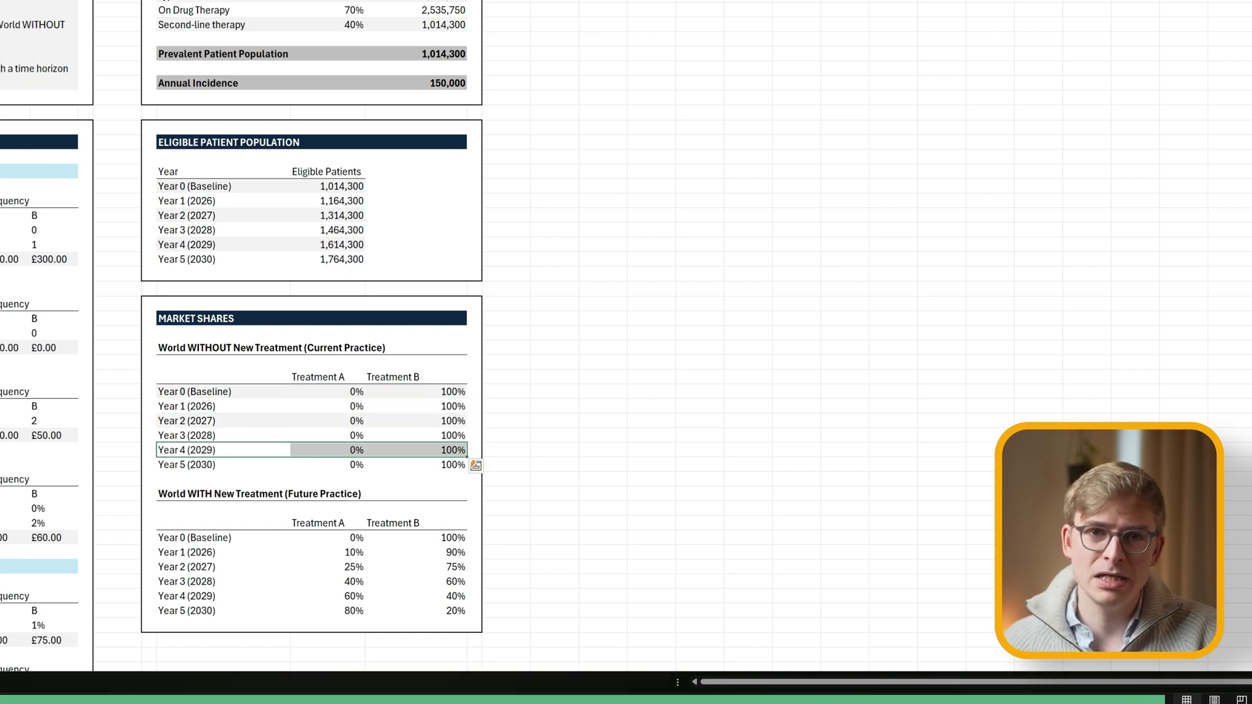
{"action": "key", "text": "Down"}
Copy the alternating row shading onto the World WITH New Treatment table with Format Painter.
{"action": "left_click_drag", "start_coordinate": [169, 394], "coordinate": [435, 467]}
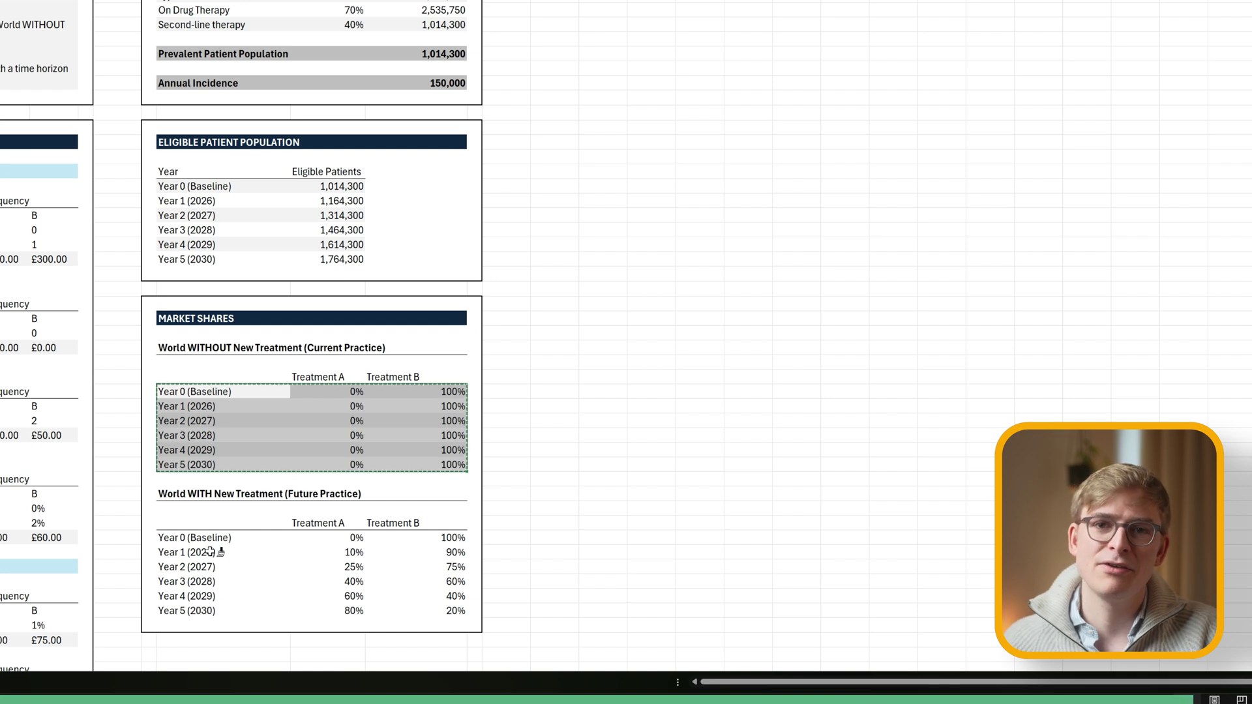
{"action": "left_click_drag", "start_coordinate": [196, 538], "coordinate": [456, 616]}
{"action": "left_click", "coordinate": [796, 435]}
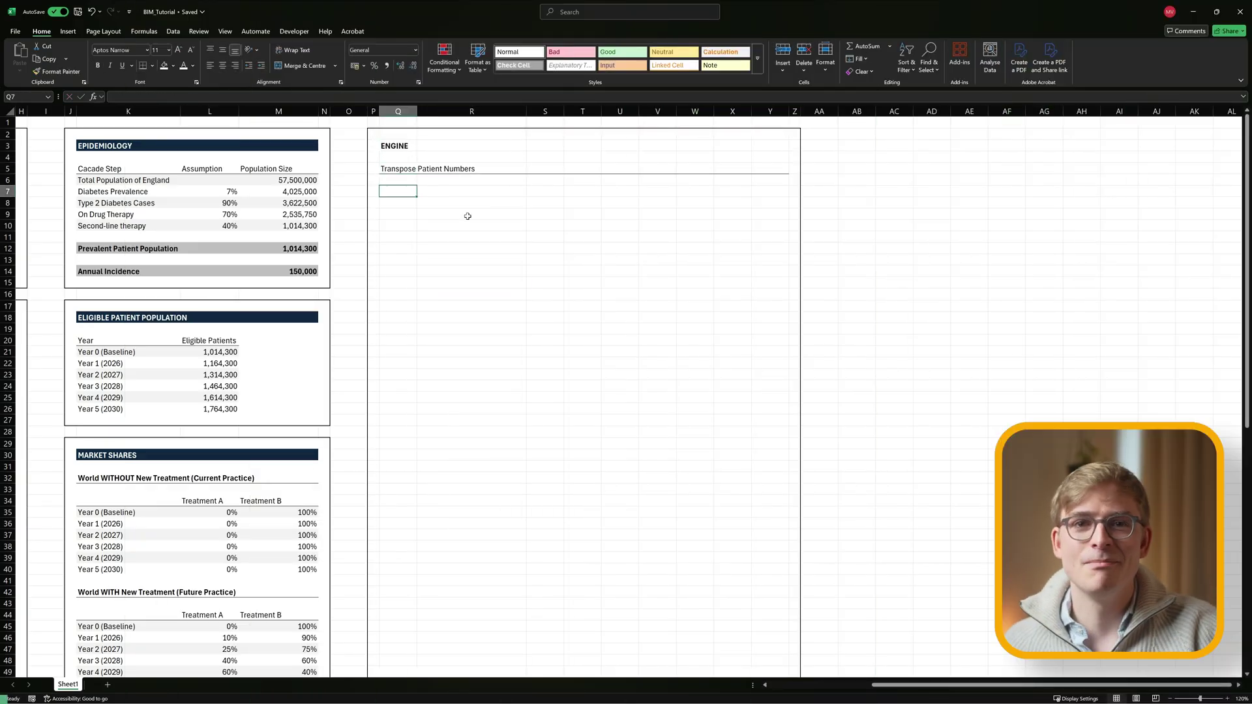
Add engine headers Year 1–Year 5 and TOTAL, a Baseline-to-2030 calendar row, and merge TOTAL.
{"action": "left_click", "coordinate": [542, 189]}
{"action": "key", "text": "Tab"}
{"action": "type", "text": "Year 1\tYear 2\tYear 3\tYear 4\tYear 5\tTOTAL"}
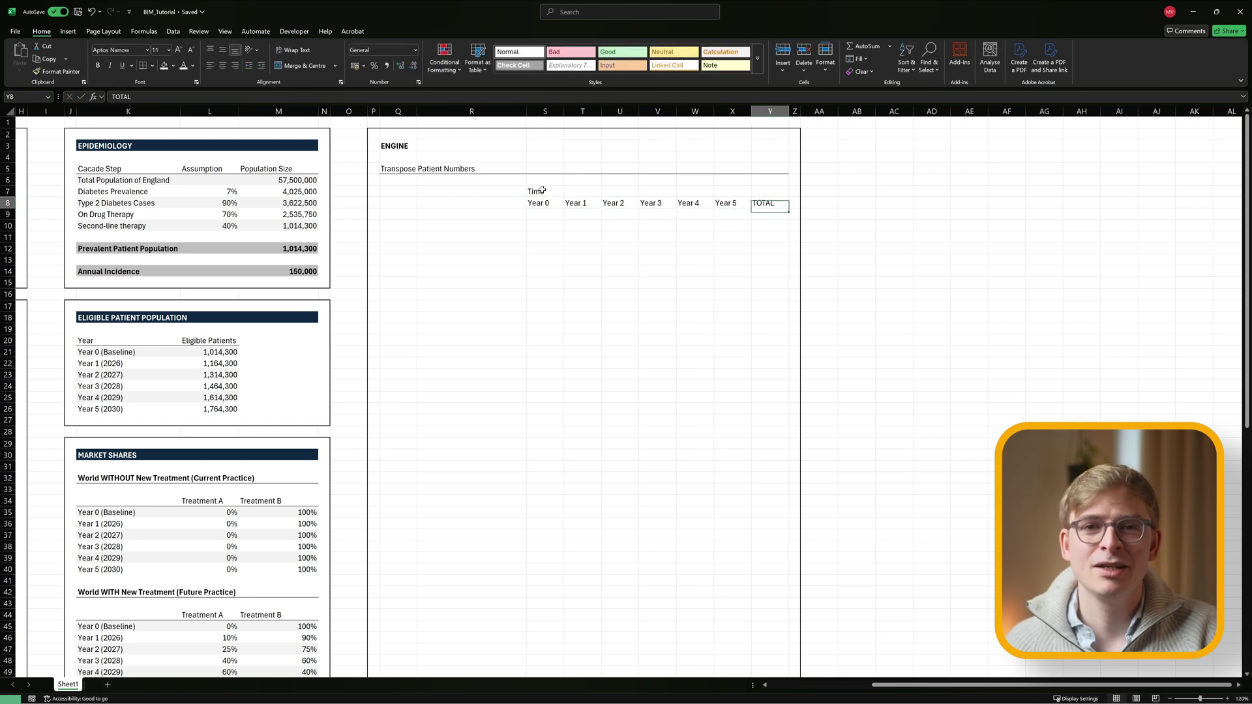
{"action": "key", "text": "Return"}
{"action": "type", "text": "Baseline\t2026\t2027\t2028\t2029\t20230"}
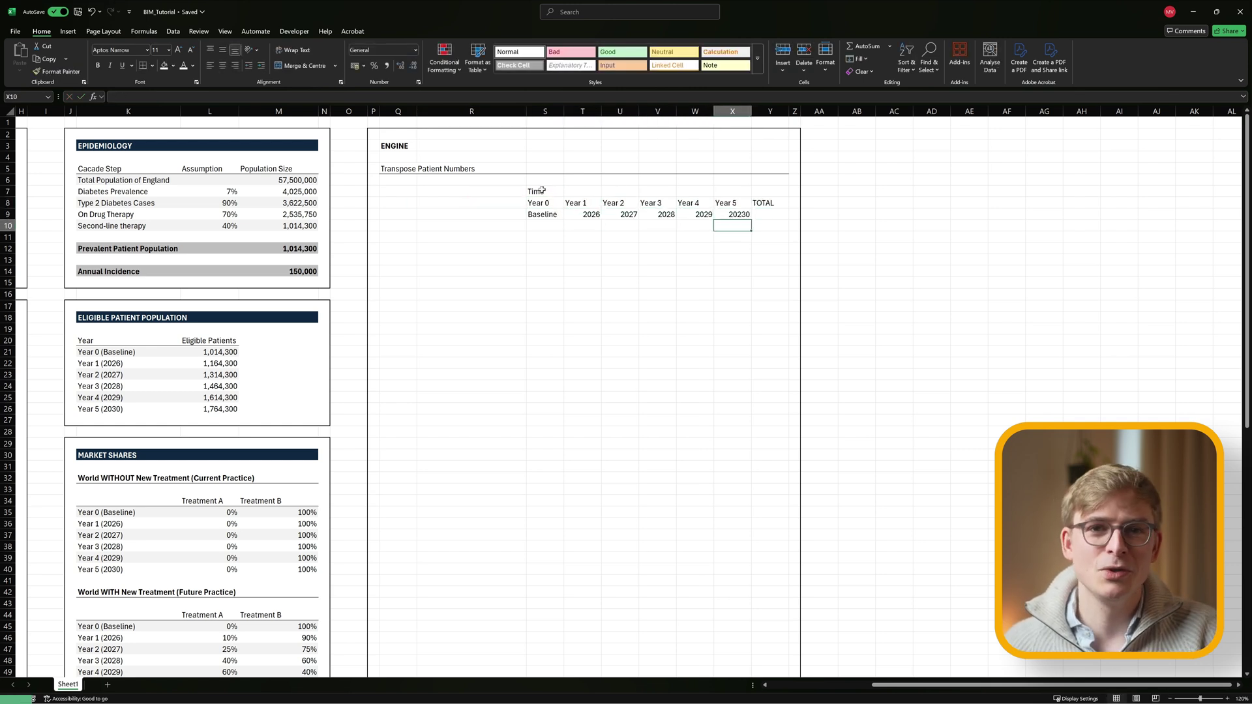
{"action": "key", "text": "Down"}
{"action": "left_click_drag", "start_coordinate": [770, 217], "coordinate": [770, 203]}
{"action": "left_click", "coordinate": [304, 65]}
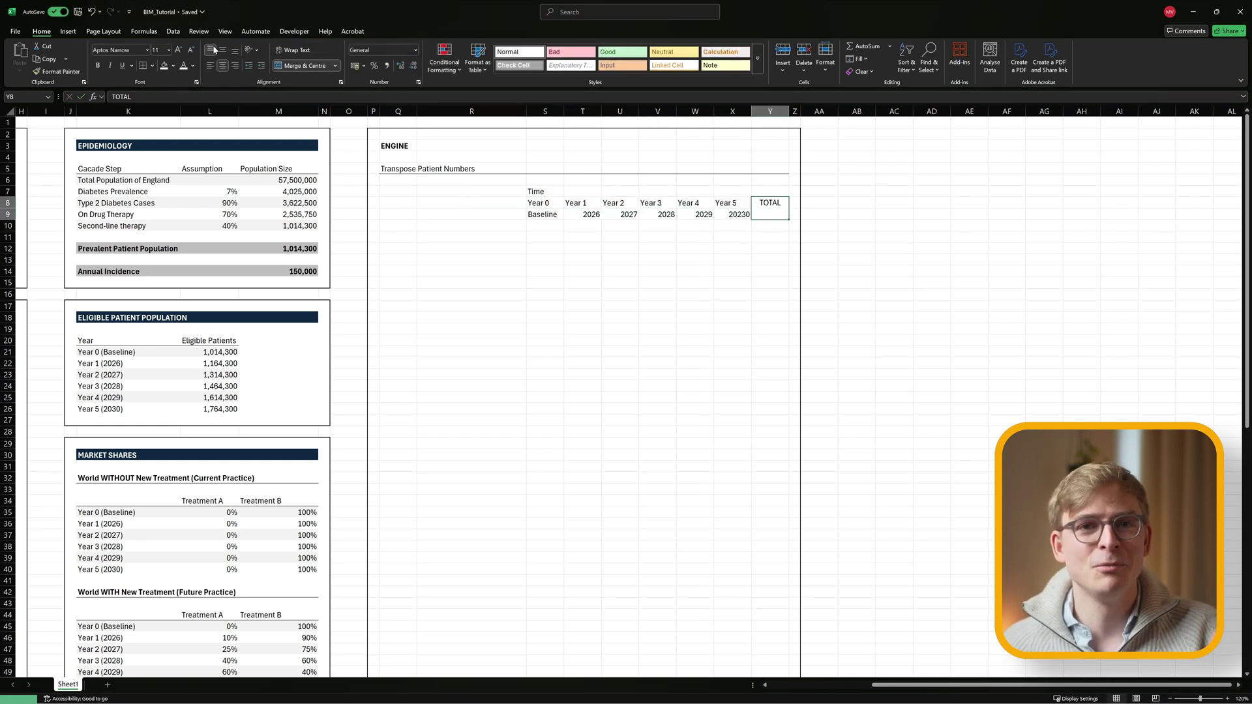
{"action": "left_click", "coordinate": [472, 225]}
Fill the Eligible Patients row with =TRANSPOSE(L21:L26), thousands format, and total =SUM(S10:X10).
{"action": "type", "text": "Eligible Patients"}
{"action": "key", "text": "Tab"}
{"action": "key", "text": "shift+Right"}
{"action": "key", "text": "shift+Right"}
{"action": "key", "text": "shift+Right"}
{"action": "key", "text": "shift+Right"}
{"action": "key", "text": "shift+Right"}
{"action": "type", "text": "=TRANSPOSE(L21:L26)"}
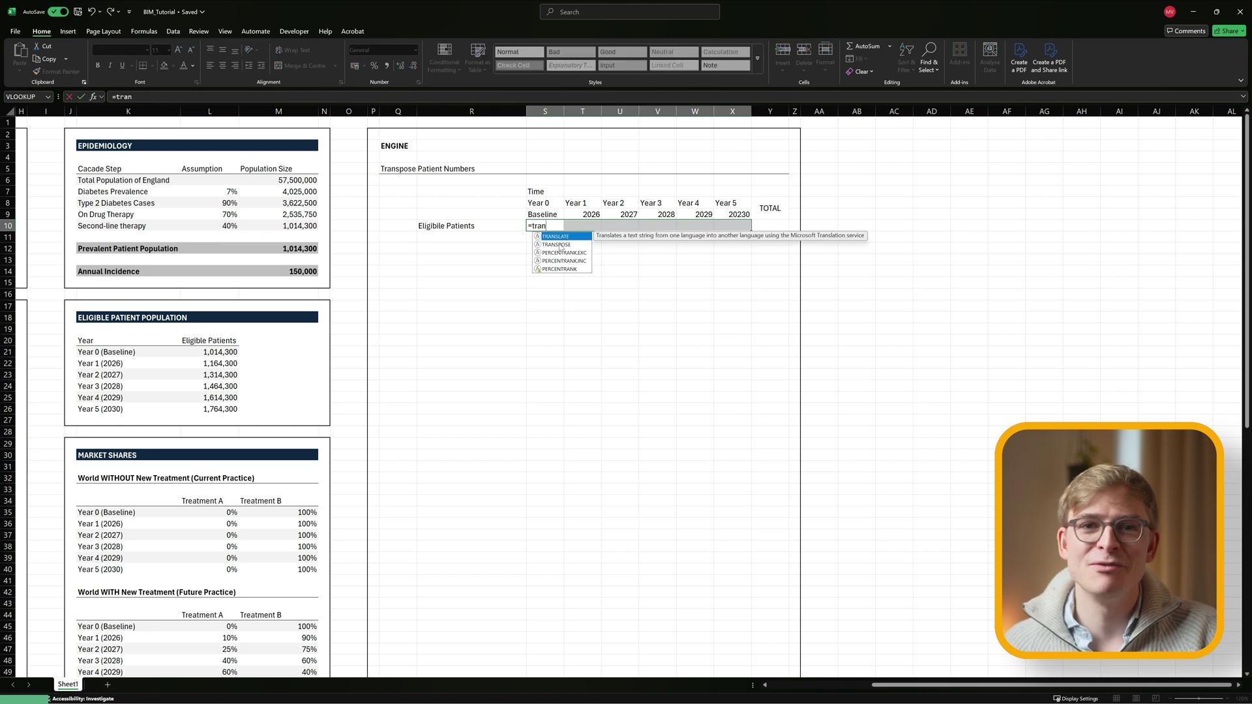
{"action": "key", "text": "ctrl+shift+Return"}
{"action": "key", "text": "ctrl+1"}
{"action": "left_click", "coordinate": [273, 297]}
{"action": "key", "text": "Return"}
{"action": "left_click", "coordinate": [776, 225]}
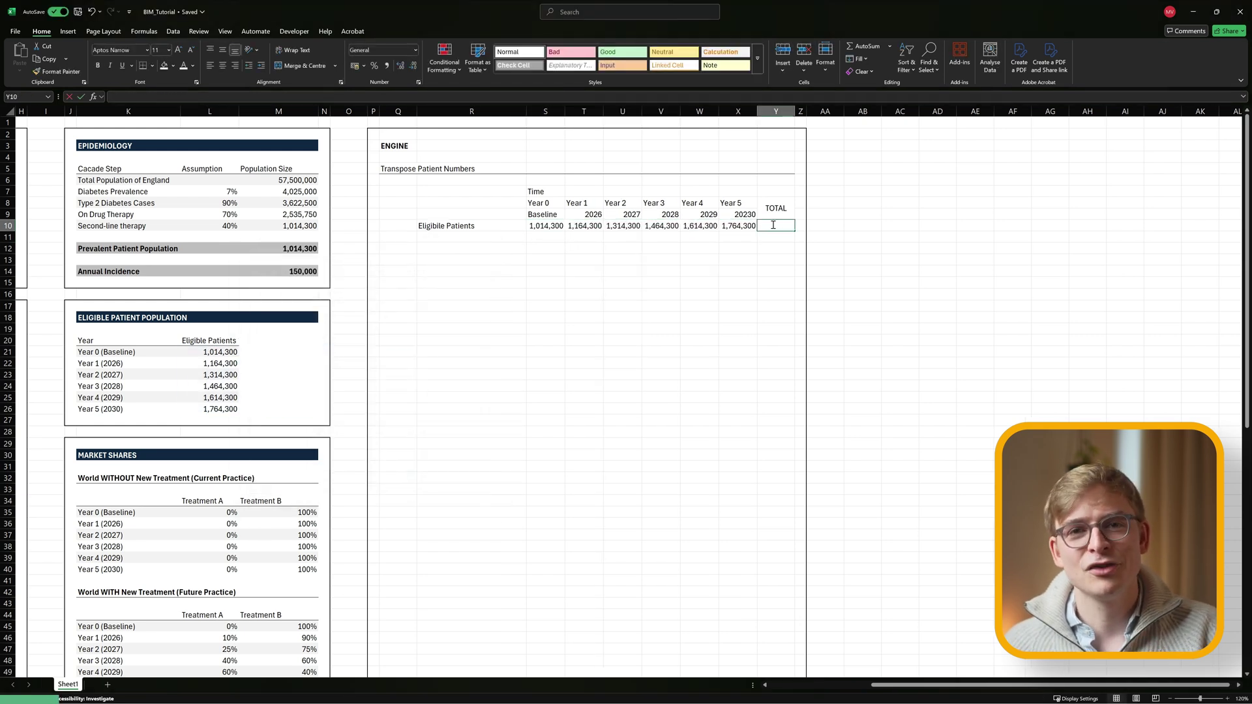
{"action": "type", "text": "=SUM("}
{"action": "left_click_drag", "start_coordinate": [737, 226], "coordinate": [526, 228]}
{"action": "type", "text": ")"}
{"action": "left_click", "coordinate": [400, 251]}
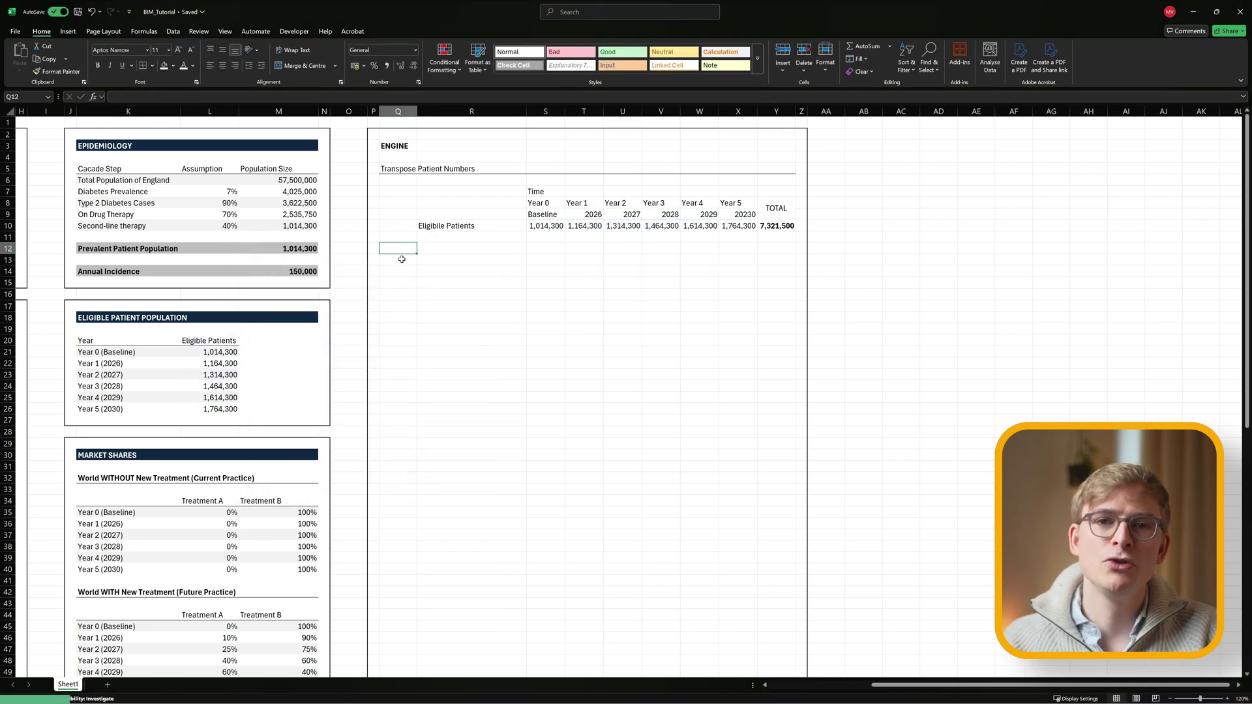
Title 'Transpose Market Shares (World WITH new Treatment)' with copied year headers and a Treatment A row.
{"action": "type", "text": "Transpose Market Shares (World WITH new Treatment)"}
{"action": "key", "text": "Return"}
{"action": "left_click_drag", "start_coordinate": [530, 191], "coordinate": [757, 214]}
{"action": "key", "text": "ctrl+c"}
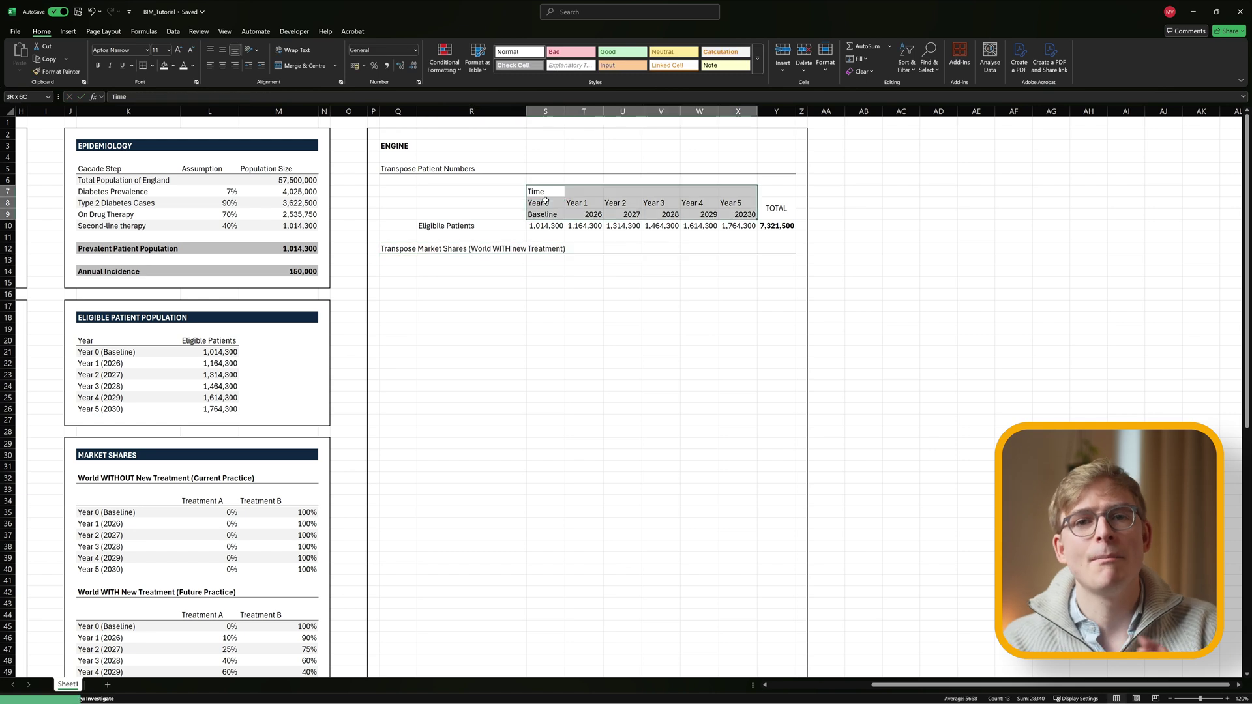
{"action": "left_click", "coordinate": [542, 271]}
{"action": "key", "text": "ctrl+v"}
{"action": "type", "text": "Treatment A"}
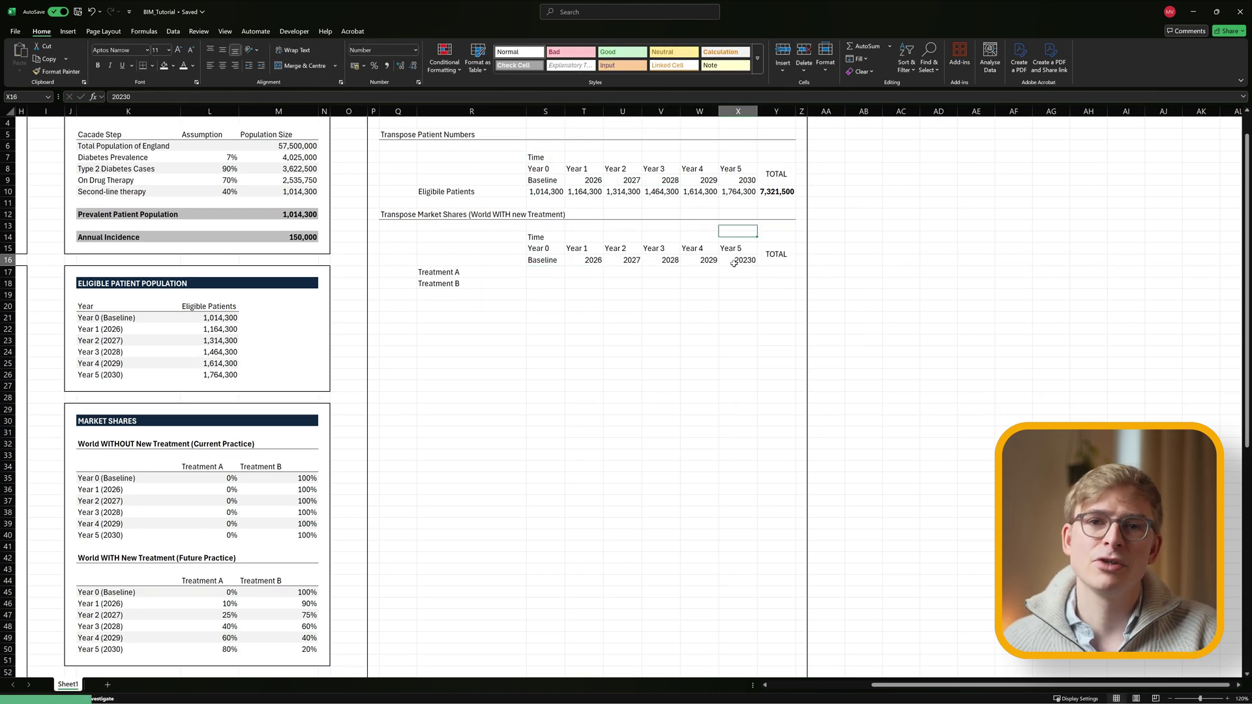
{"action": "left_click_drag", "start_coordinate": [541, 271], "coordinate": [740, 272]}
Fill Treatment A's row with the array formula =TRANSPOSE(L45:L50).
{"action": "type", "text": "=TRANSPOSE("}
{"action": "scroll", "coordinate": [397, 260], "scroll_direction": "down", "scroll_amount": 1}
{"action": "scroll", "coordinate": [398, 260], "scroll_direction": "down", "scroll_amount": 2}
{"action": "left_click_drag", "start_coordinate": [230, 489], "coordinate": [231, 546]}
{"action": "key", "text": "ctrl+shift+Return"}
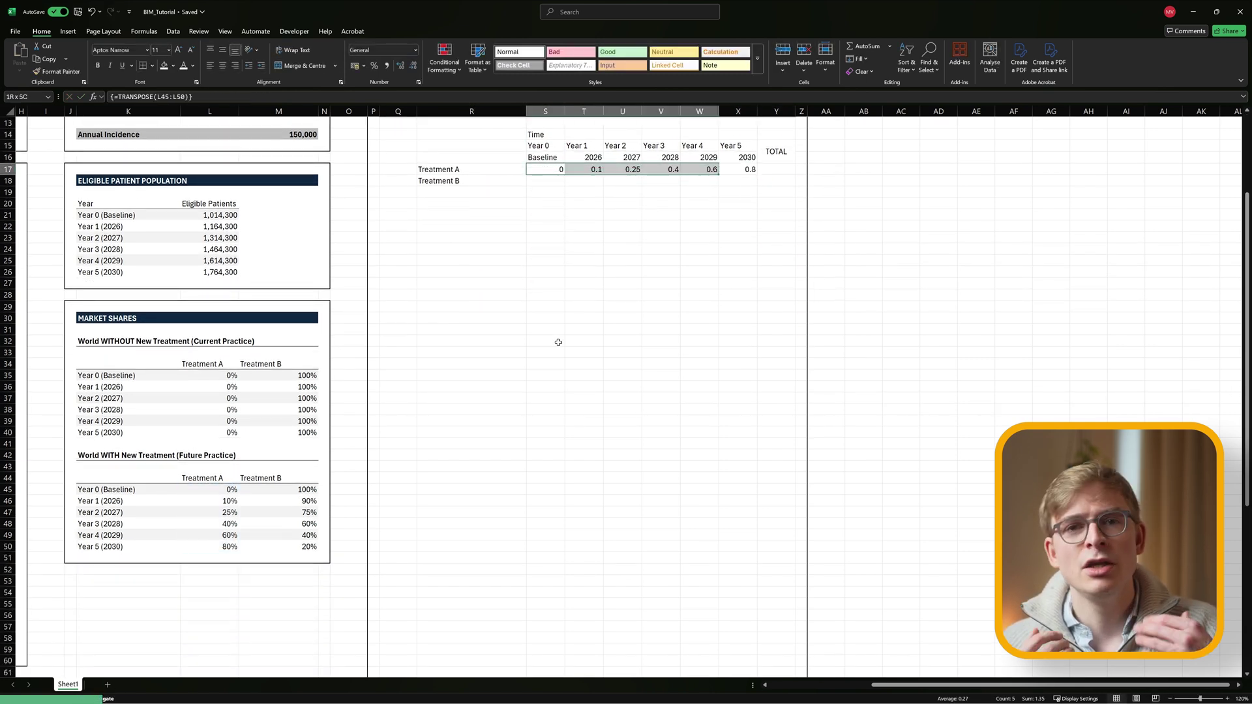
{"action": "scroll", "coordinate": [559, 341], "scroll_direction": "up", "scroll_amount": 1}
{"action": "left_click", "coordinate": [789, 202]}
Fill Treatment B's row S18:X18 with the array formula =TRANSPOSE(M45:M50).
{"action": "left_click_drag", "start_coordinate": [541, 215], "coordinate": [746, 215]}
{"action": "type", "text": "=TRANSPOSE("}
{"action": "left_click_drag", "start_coordinate": [306, 524], "coordinate": [307, 580]}
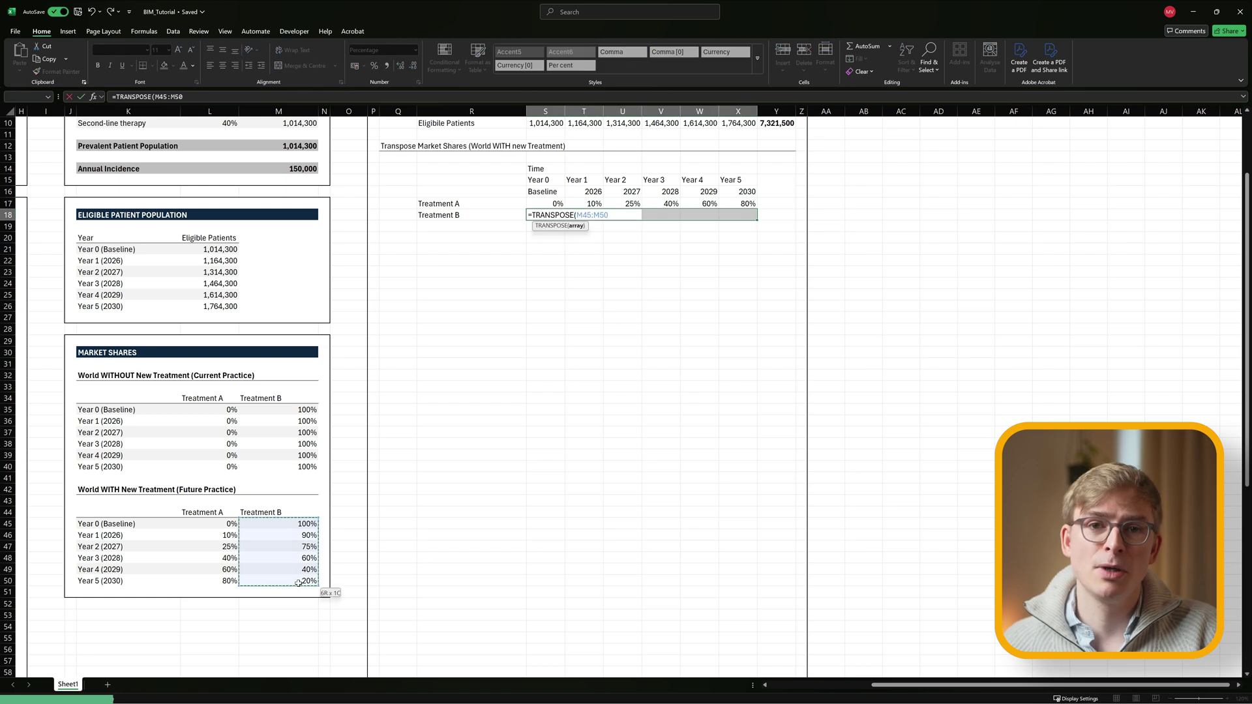
{"action": "key", "text": "ctrl+shift+Return"}
{"action": "left_click", "coordinate": [413, 245]}
{"action": "key", "text": "Up"}
{"action": "key", "text": "Left"}
{"action": "key", "text": "Left"}
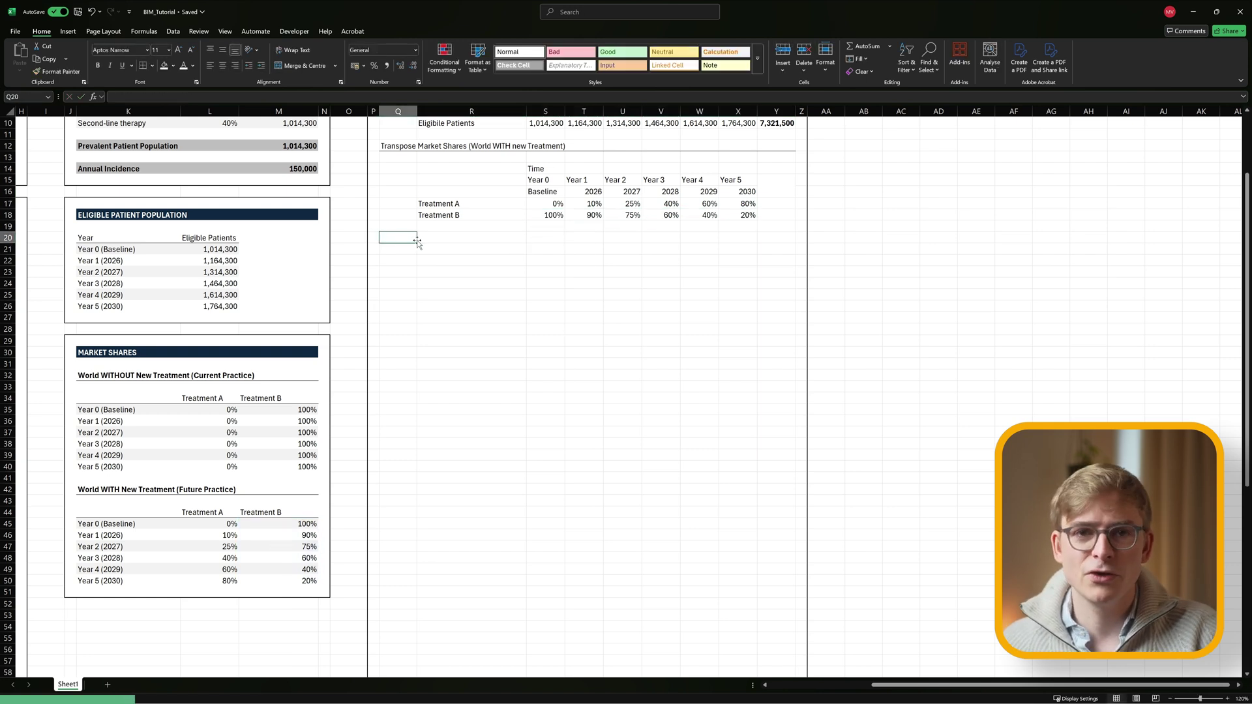
Add the 'World WITHOUT New Treatment (Current Practice)' title and paste the year headers below it.
{"action": "type", "text": "World WITHOUT New Treatment (Current Practice)"}
{"action": "key", "text": "Return"}
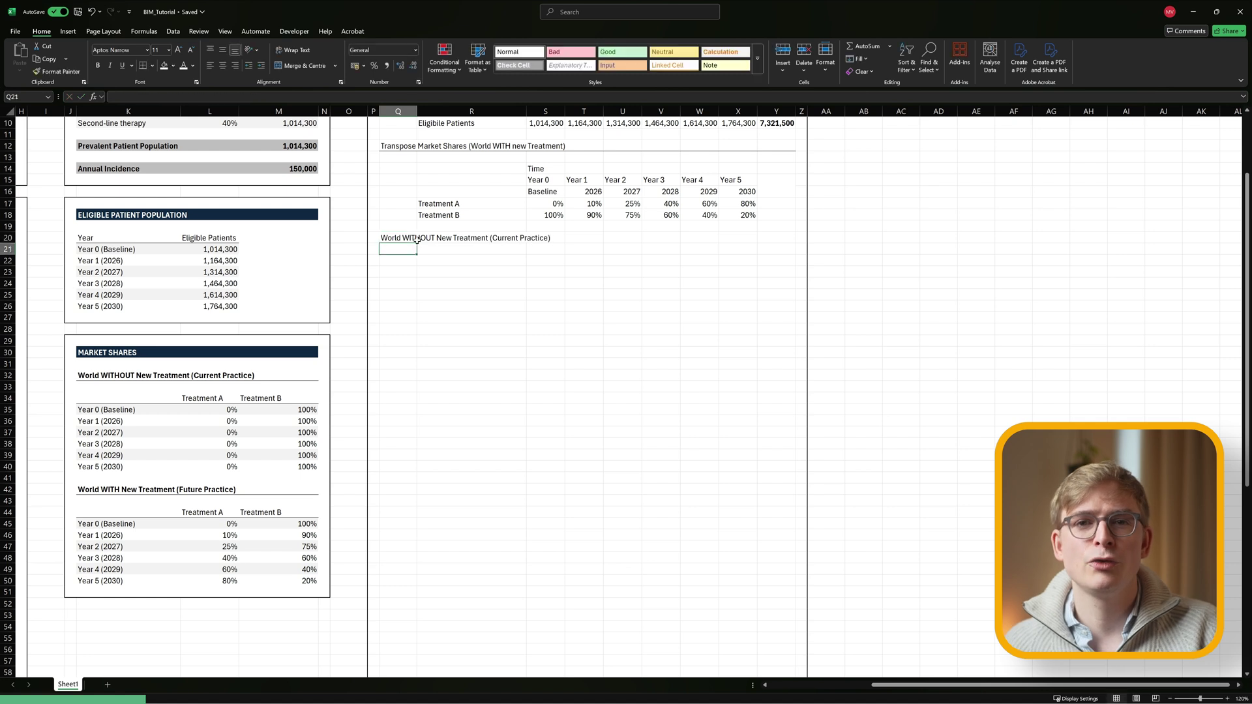
{"action": "left_click_drag", "start_coordinate": [541, 168], "coordinate": [747, 191]}
{"action": "key", "text": "ctrl+c"}
{"action": "left_click", "coordinate": [545, 260]}
{"action": "key", "text": "ctrl+v"}
Merge the TOTAL header and add 'Treatment' and 'Cost Type' column headers.
{"action": "left_click_drag", "start_coordinate": [776, 271], "coordinate": [776, 283]}
{"action": "left_click", "coordinate": [294, 63]}
{"action": "type", "text": "TOTAL"}
{"action": "key", "text": "Return"}
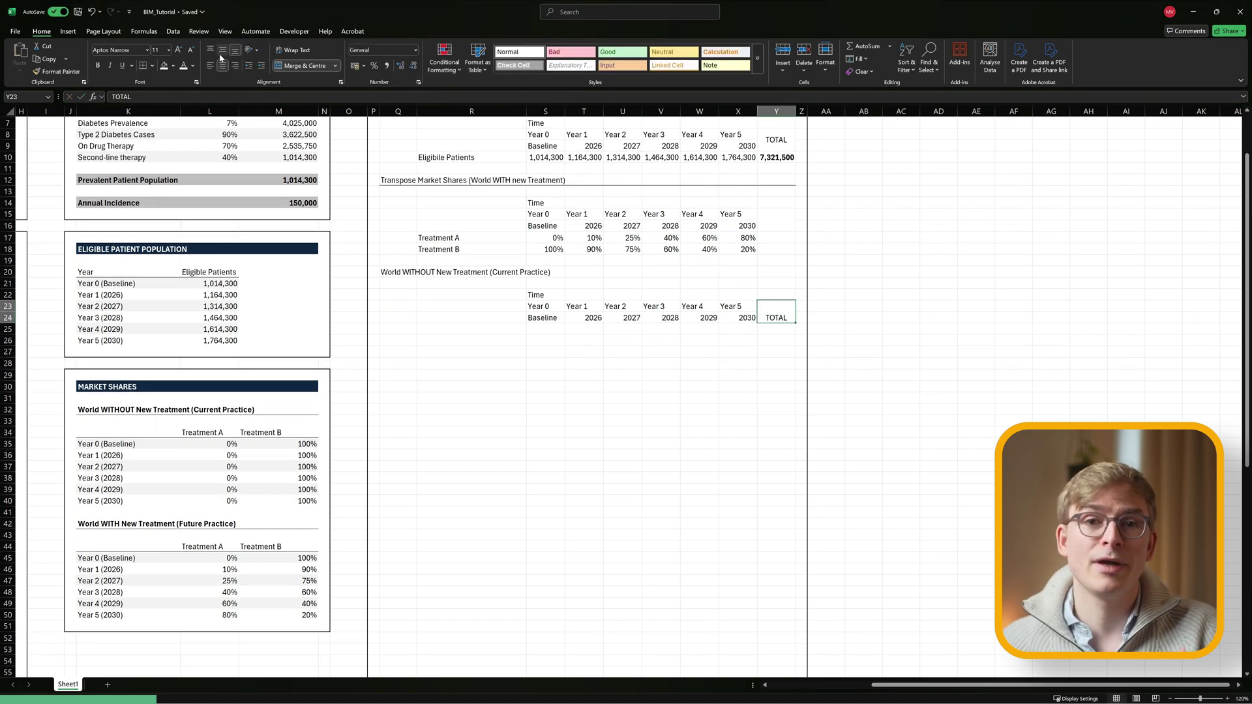
{"action": "key", "text": "Up"}
{"action": "key", "text": "Left"}
{"action": "key", "text": "Left"}
{"action": "key", "text": "Left"}
{"action": "key", "text": "Left"}
{"action": "key", "text": "Left"}
{"action": "key", "text": "Left"}
{"action": "key", "text": "Left"}
{"action": "key", "text": "Left"}
{"action": "type", "text": "Treatment"}
{"action": "key", "text": "Tab"}
{"action": "type", "text": "Cost Type"}
{"action": "key", "text": "Down"}
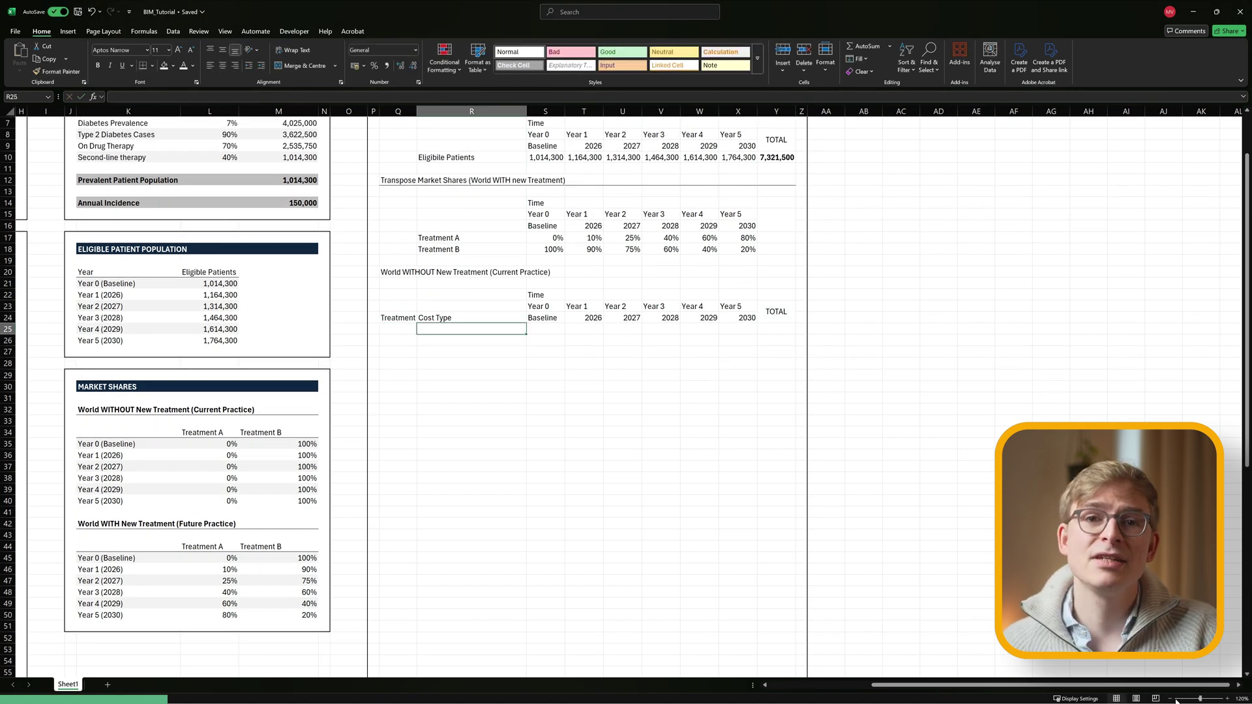
List the six cost types, starting with 'Drug Acquisition Costs', under Cost Type.
{"action": "scroll", "coordinate": [60, 358], "scroll_direction": "down", "scroll_amount": 2}
{"action": "type", "text": "Drug Acquisition Costs"}
{"action": "key", "text": "Return"}
{"action": "type", "text": "="}
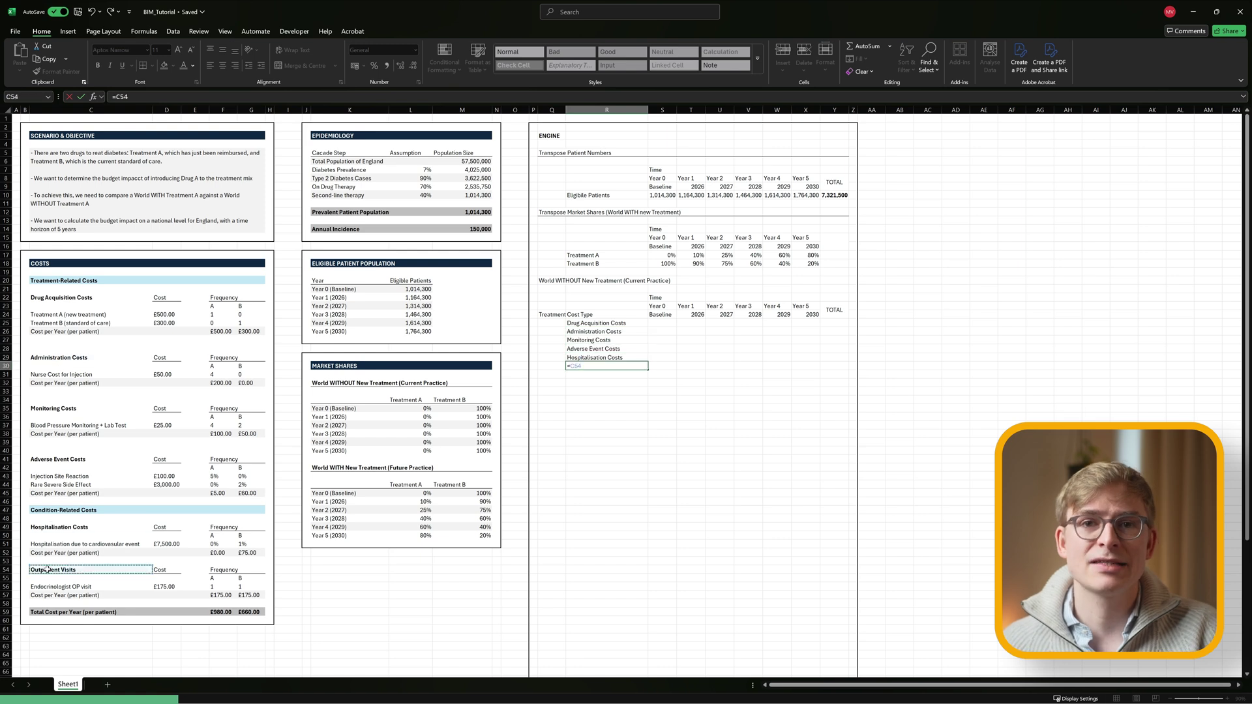
{"action": "left_click", "coordinate": [48, 568]}
{"action": "key", "text": "Return"}
{"action": "scroll", "coordinate": [601, 346], "scroll_direction": "up", "scroll_amount": 3}
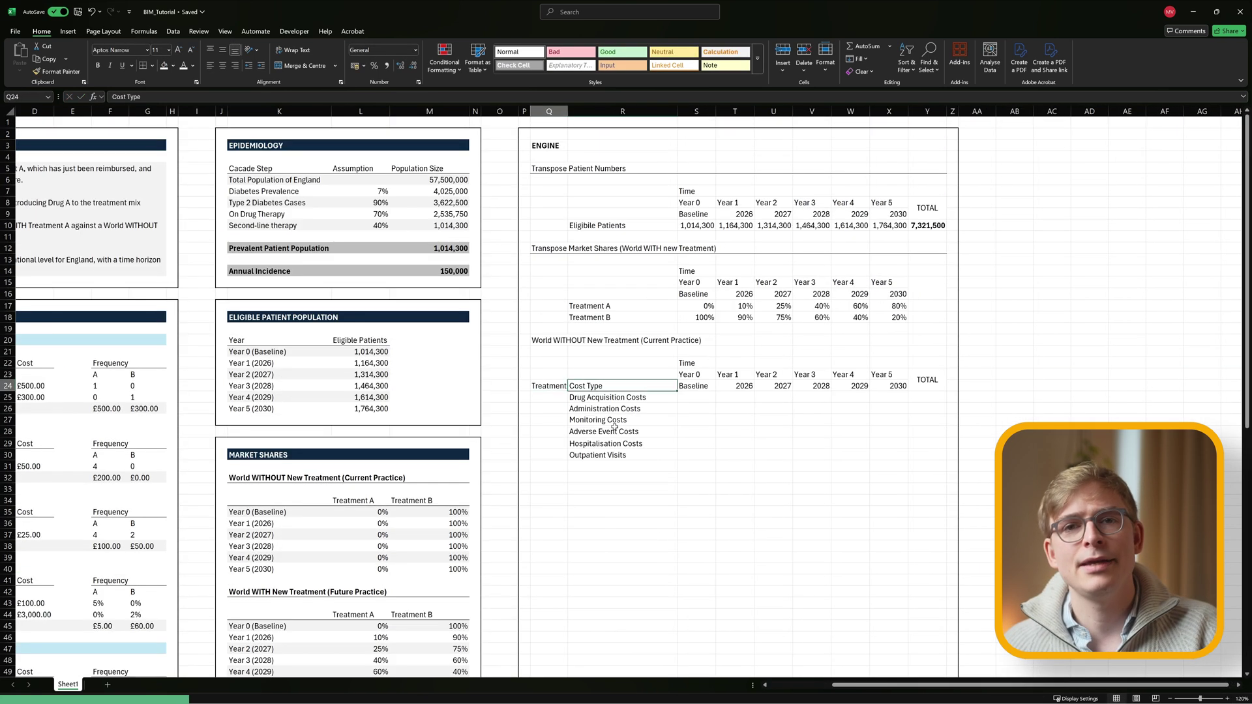
Label the Treatment A block 'A', merged and vertically centred across its six rows.
{"action": "left_click", "coordinate": [549, 397]}
{"action": "type", "text": "A"}
{"action": "left_click_drag", "start_coordinate": [550, 397], "coordinate": [549, 455]}
{"action": "left_click", "coordinate": [301, 66]}
{"action": "left_click", "coordinate": [223, 50]}
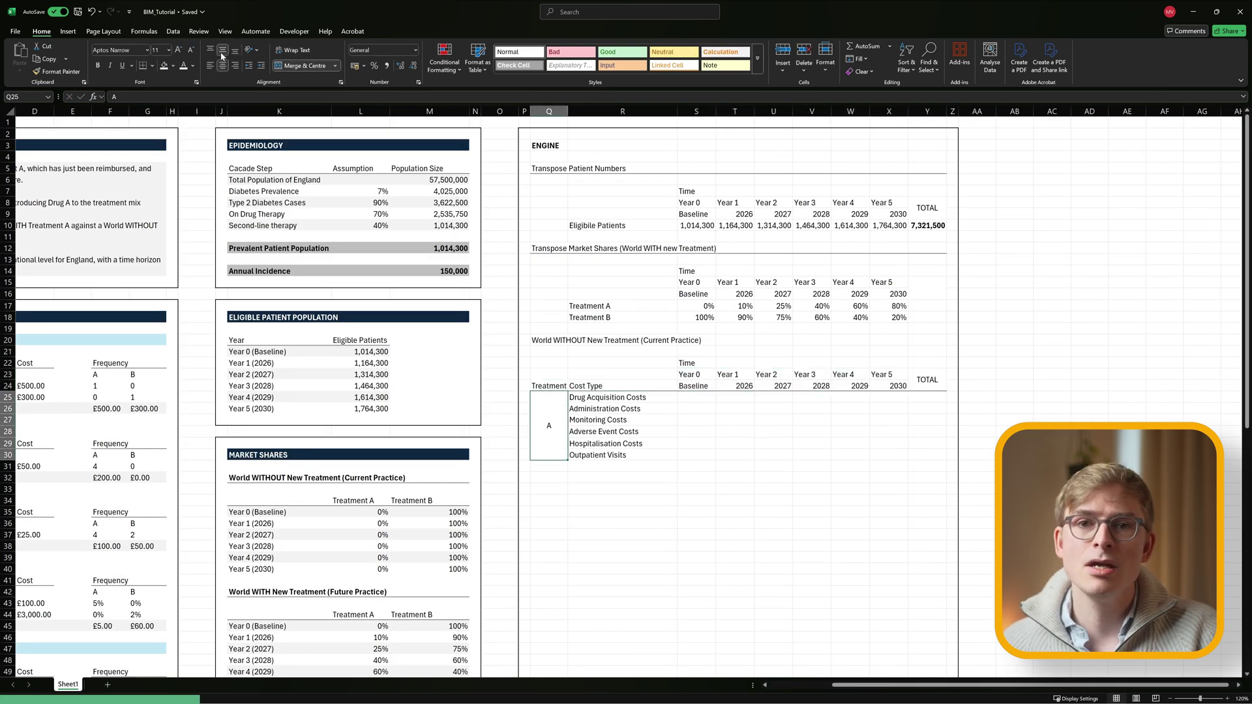
Duplicate the A block below as Treatment B, relabelled 'B'.
{"action": "left_click_drag", "start_coordinate": [549, 397], "coordinate": [606, 454]}
{"action": "key", "text": "ctrl+c"}
{"action": "left_click", "coordinate": [549, 478]}
{"action": "key", "text": "ctrl+v"}
{"action": "right_click", "coordinate": [547, 482]}
{"action": "left_click", "coordinate": [622, 514]}
{"action": "type", "text": "B"}
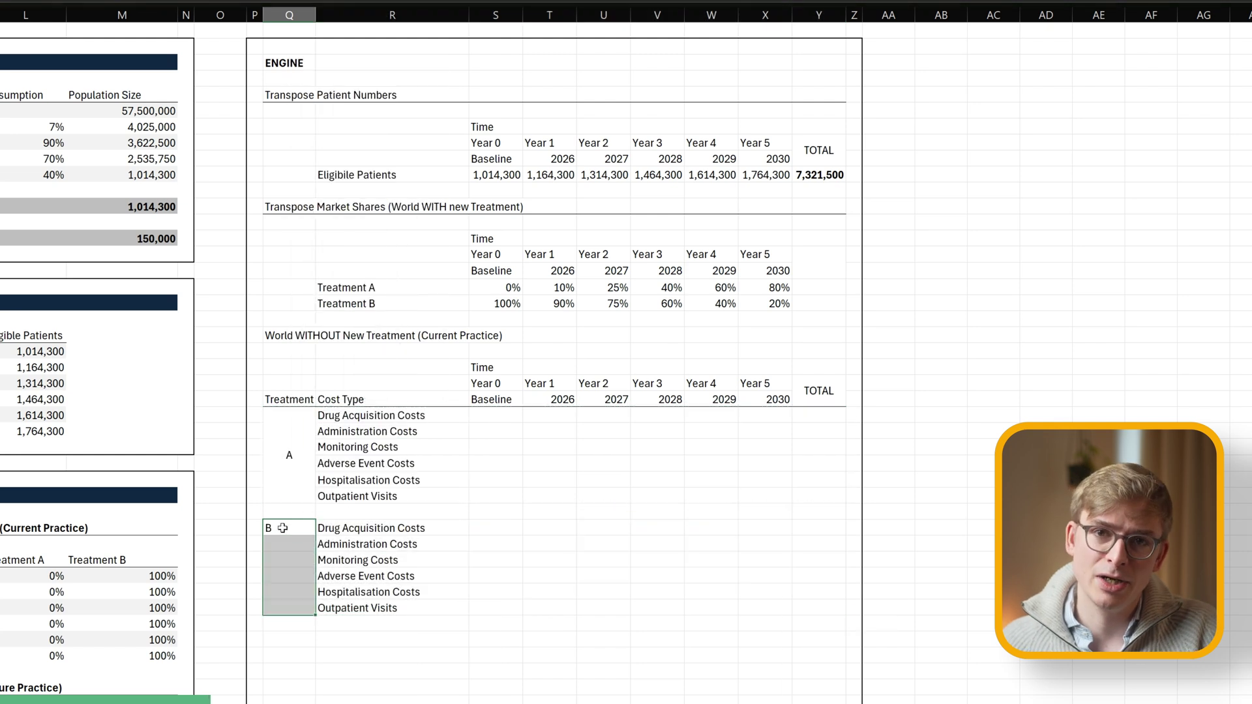
{"action": "key", "text": "F4"}
{"action": "left_click_drag", "start_coordinate": [289, 567], "coordinate": [819, 608]}
Add a bottom border under the Treatment B block.
{"action": "key", "text": "alt+h"}
{"action": "key", "text": "b"}
{"action": "key", "text": "o"}
{"action": "left_click_drag", "start_coordinate": [289, 511], "coordinate": [819, 511]}
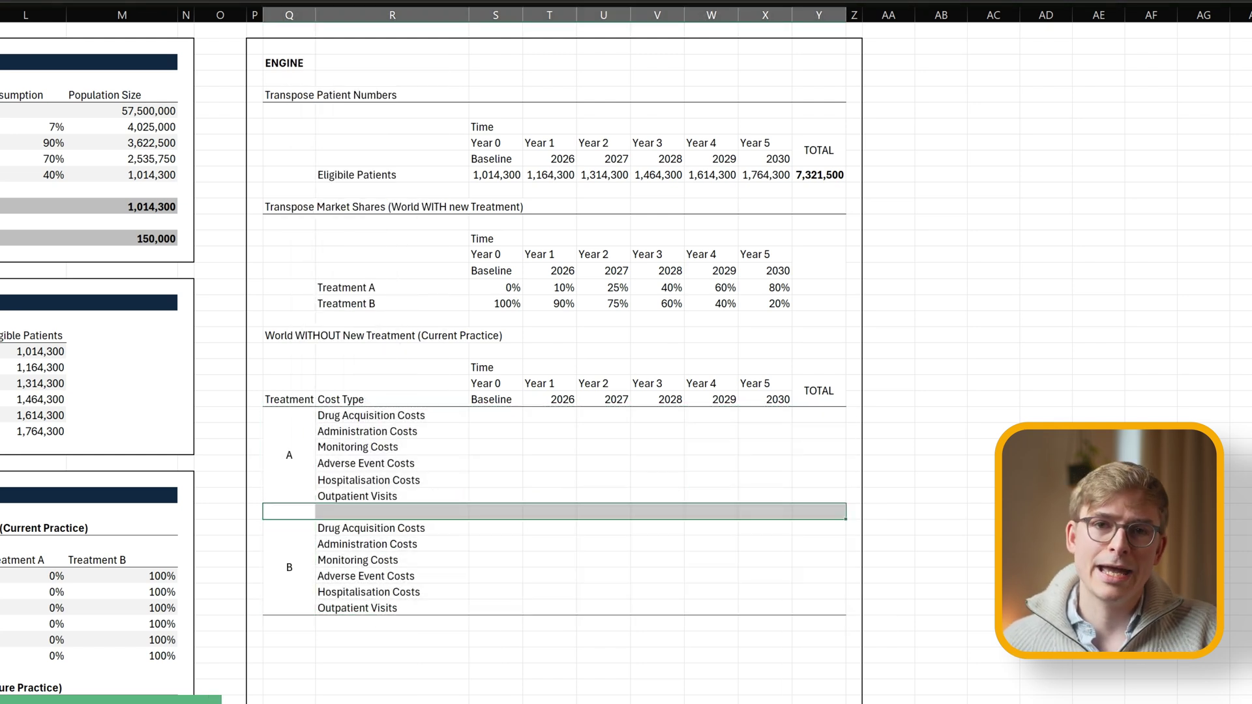
Fill Treatment A's cost grid with 0 and format it as £ currency.
{"action": "left_click", "coordinate": [496, 415]}
{"action": "key", "text": "ctrl+v"}
{"action": "key", "text": "shift+Down"}
{"action": "key", "text": "shift+Down"}
{"action": "key", "text": "shift+Down"}
{"action": "key", "text": "shift+Down"}
{"action": "key", "text": "shift+Down"}
{"action": "key", "text": "ctrl+d"}
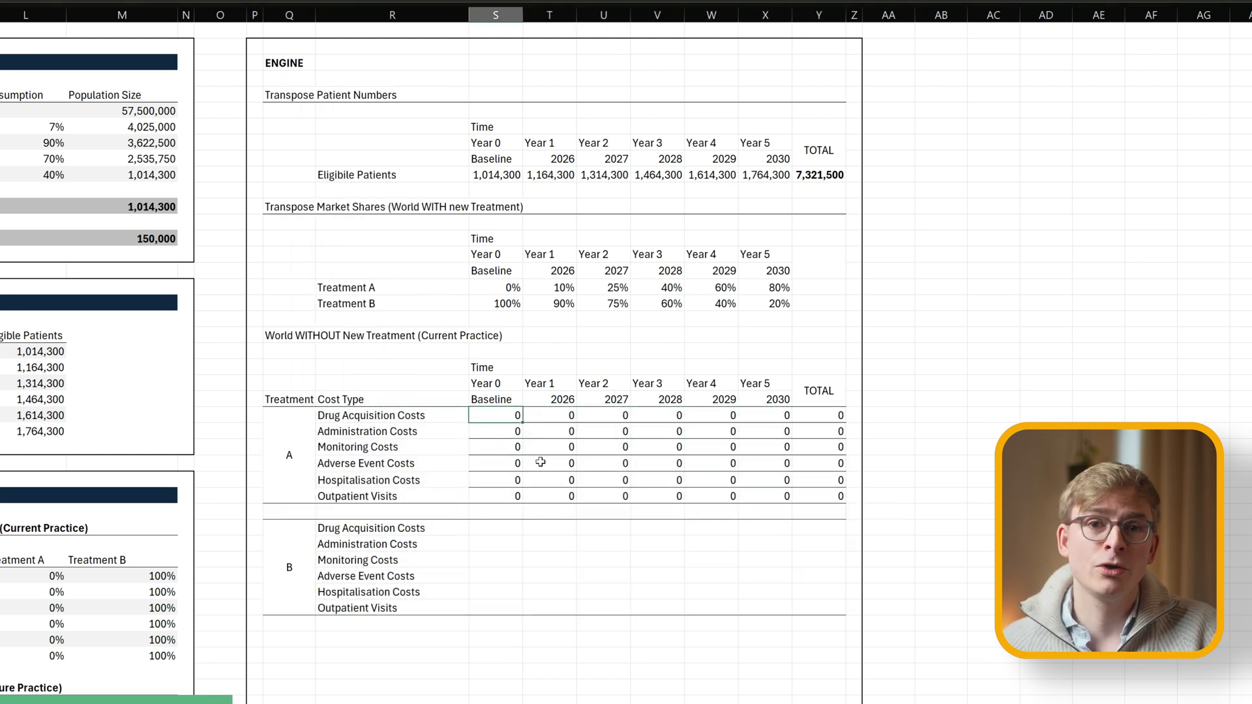
{"action": "left_click_drag", "start_coordinate": [495, 415], "coordinate": [841, 495]}
{"action": "key", "text": "ctrl+1"}
{"action": "key", "text": "Return"}
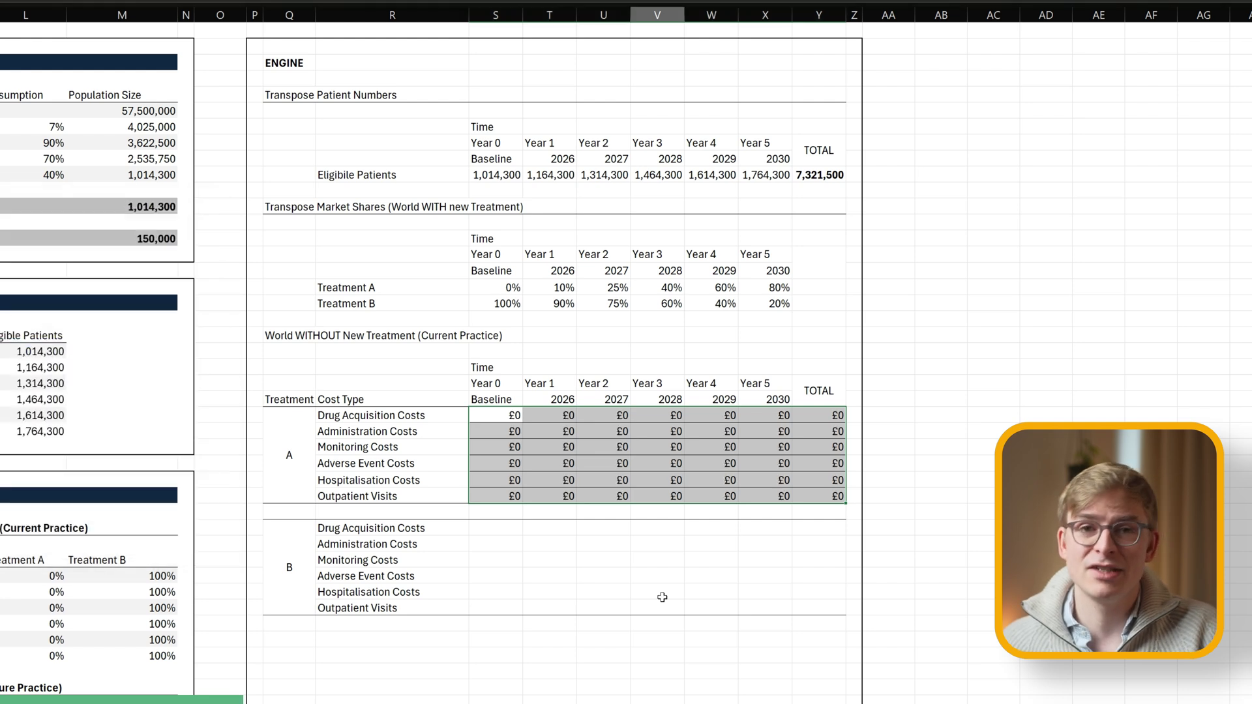
Enter Treatment B's drug acquisition cost formula, fill it across the years, and widen the columns.
{"action": "left_click", "coordinate": [495, 528]}
{"action": "left_click", "coordinate": [508, 532]}
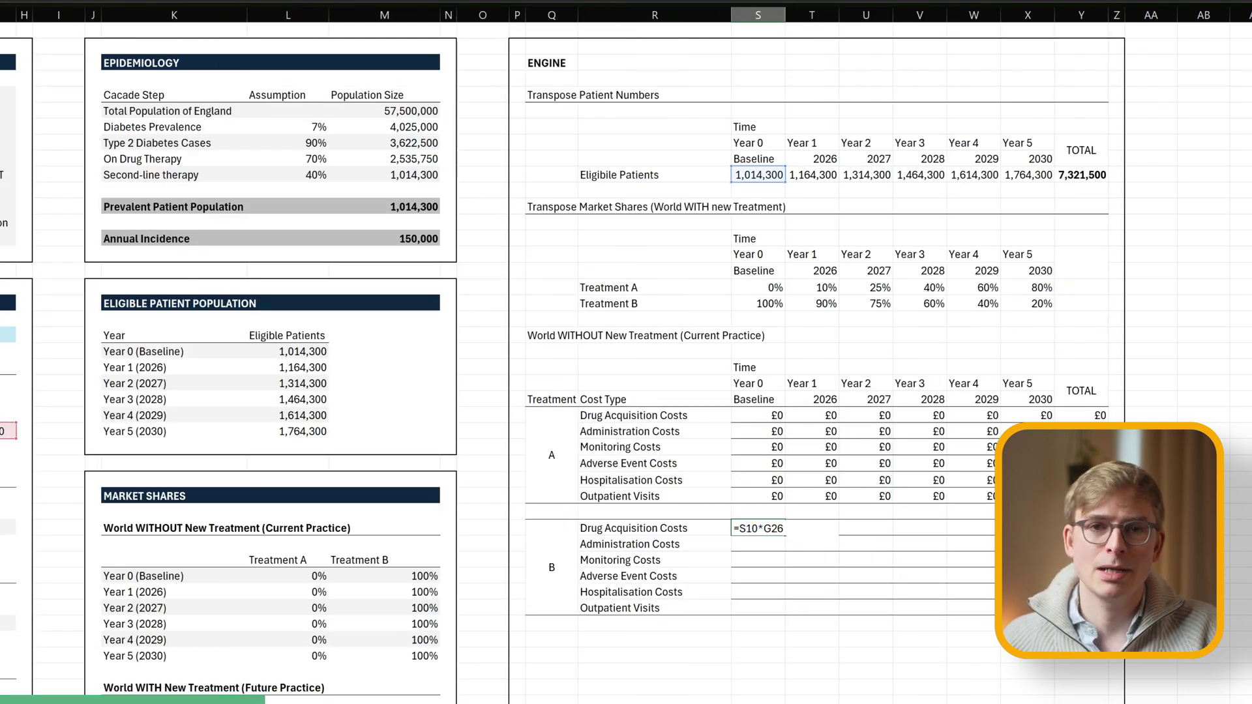
{"action": "key", "text": "Return"}
{"action": "left_click_drag", "start_coordinate": [786, 535], "coordinate": [991, 536]}
{"action": "left_click_drag", "start_coordinate": [758, 15], "coordinate": [1108, 14]}
{"action": "double_click", "coordinate": [785, 14]}
Enter Treatment B's administration (=S10*…) and monitoring cost formulas and fill them across the years.
{"action": "left_click", "coordinate": [731, 549]}
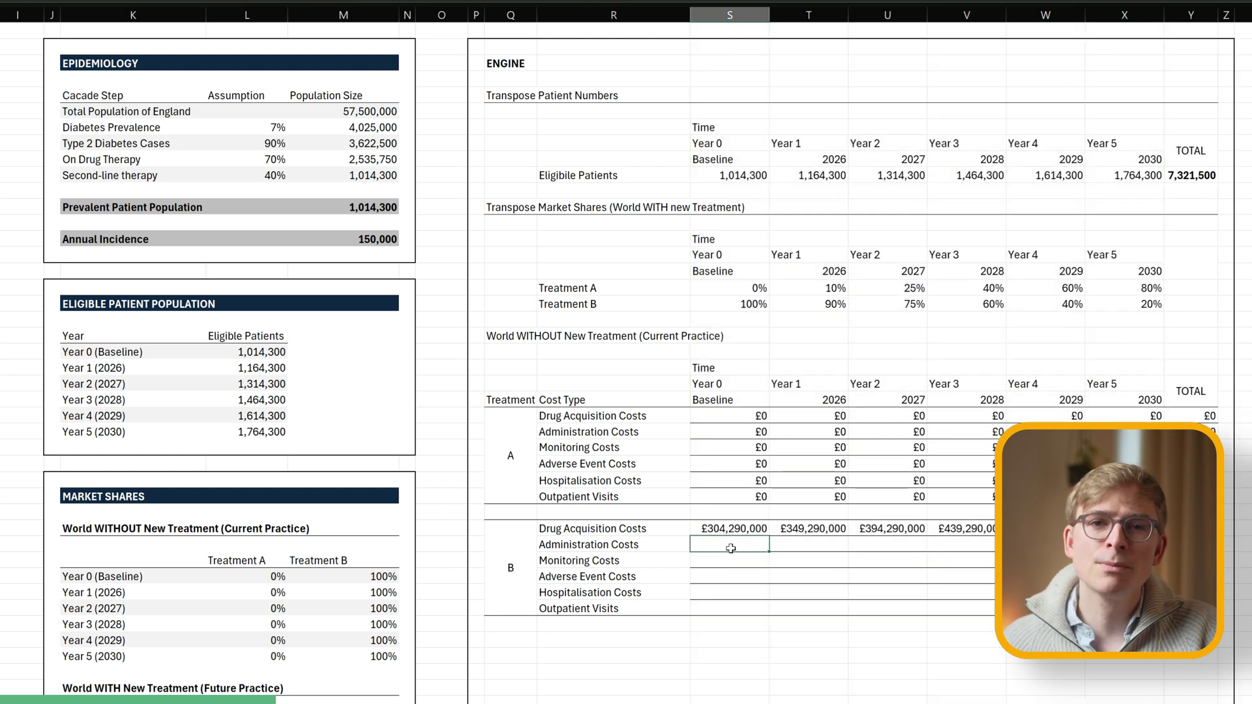
{"action": "type", "text": "=S10*"}
{"action": "key", "text": "ctrl+Return"}
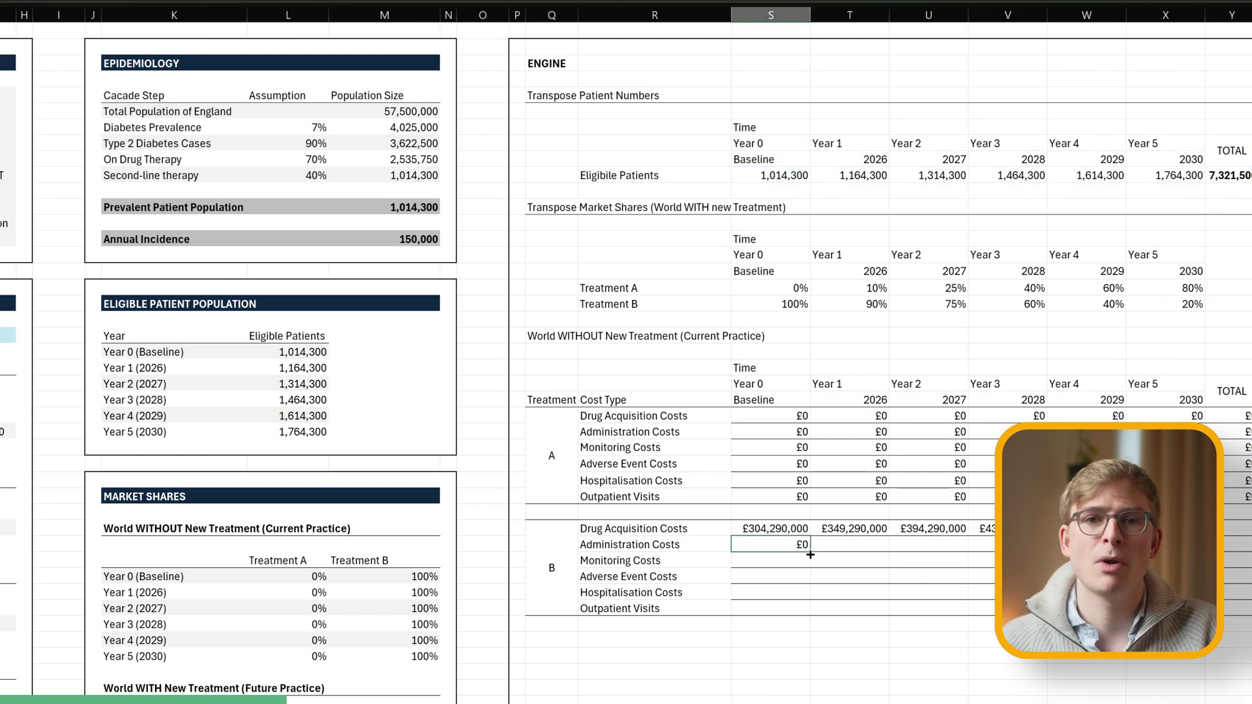
{"action": "left_click_drag", "start_coordinate": [810, 555], "coordinate": [991, 545]}
{"action": "left_click", "coordinate": [771, 560]}
{"action": "type", "text": "="}
{"action": "left_click", "coordinate": [743, 177]}
{"action": "key", "text": "ctrl+Return"}
{"action": "left_click_drag", "start_coordinate": [811, 567], "coordinate": [991, 561]}
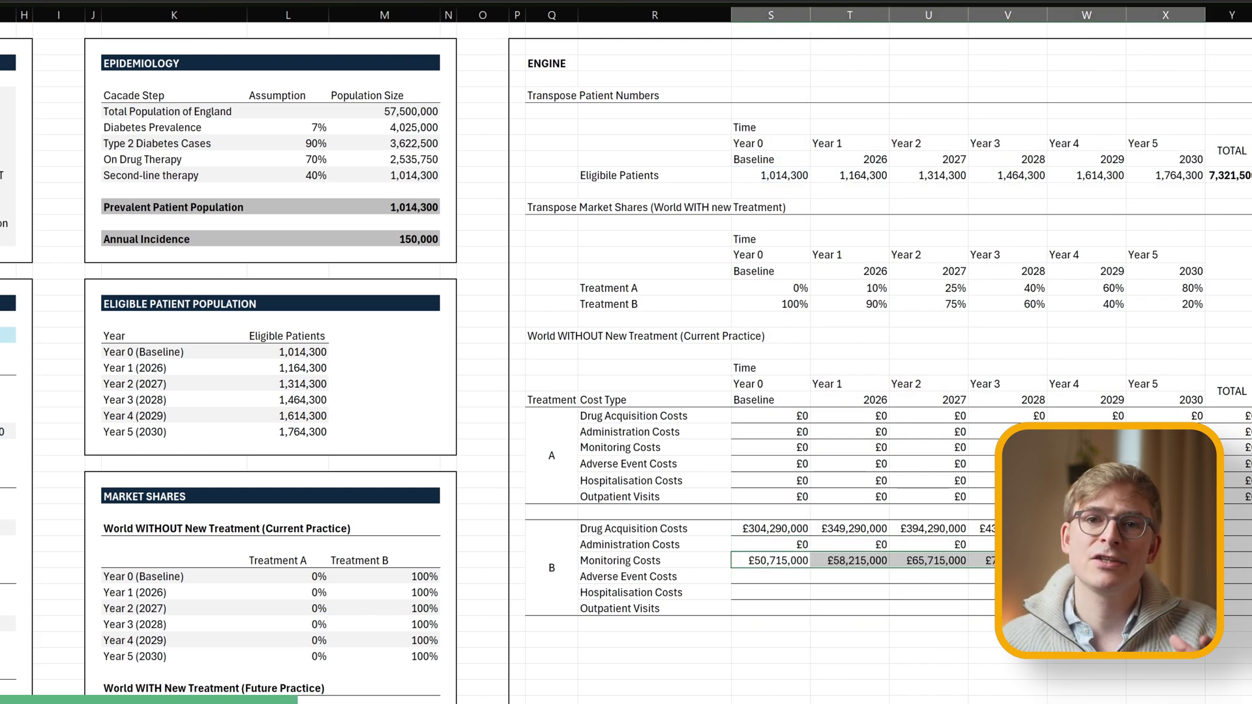
Add Treatment B's adverse event and hospitalisation (…*G52) cost formulas, filled across the years.
{"action": "left_click", "coordinate": [770, 576]}
{"action": "type", "text": "="}
{"action": "left_click", "coordinate": [772, 175]}
{"action": "key", "text": "ctrl+Return"}
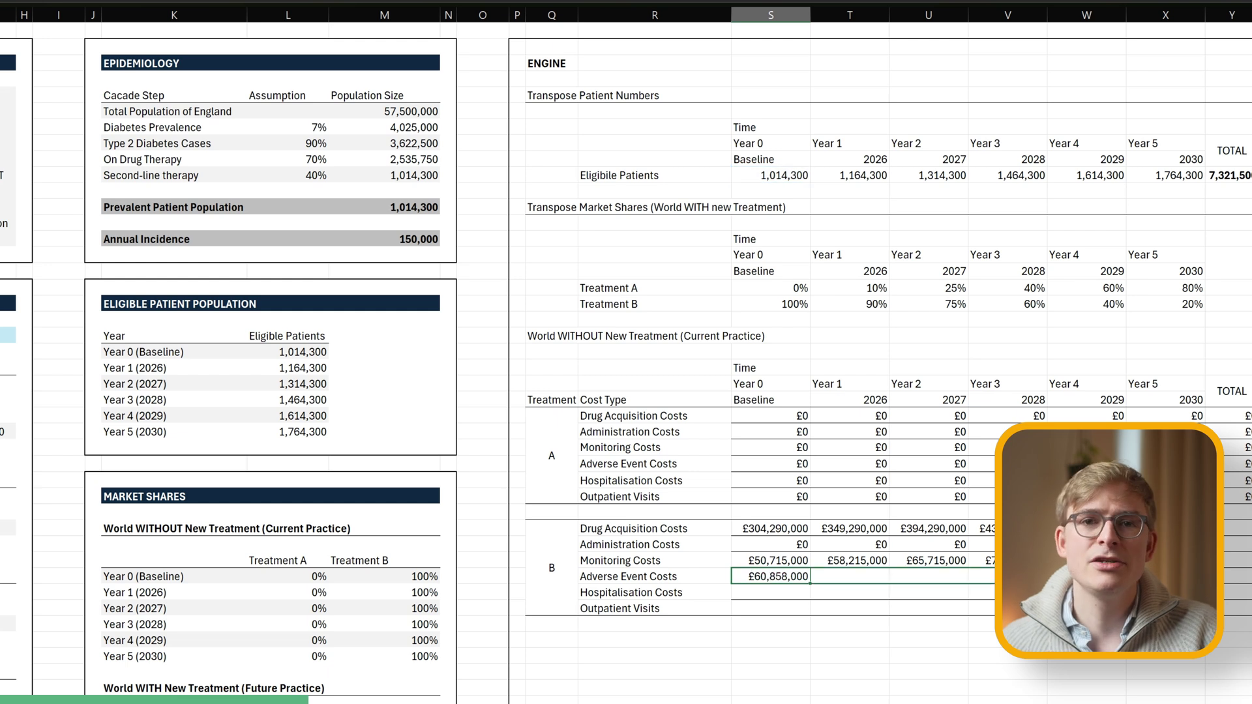
{"action": "left_click_drag", "start_coordinate": [810, 584], "coordinate": [1174, 580]}
{"action": "scroll", "coordinate": [771, 391], "scroll_direction": "down", "scroll_amount": 1}
{"action": "left_click", "coordinate": [771, 545]}
{"action": "type", "text": "="}
{"action": "left_click", "coordinate": [772, 128]}
{"action": "scroll", "coordinate": [771, 391], "scroll_direction": "down", "scroll_amount": 3}
{"action": "type", "text": "*G52"}
{"action": "key", "text": "ctrl+Return"}
{"action": "left_click_drag", "start_coordinate": [811, 408], "coordinate": [1173, 405]}
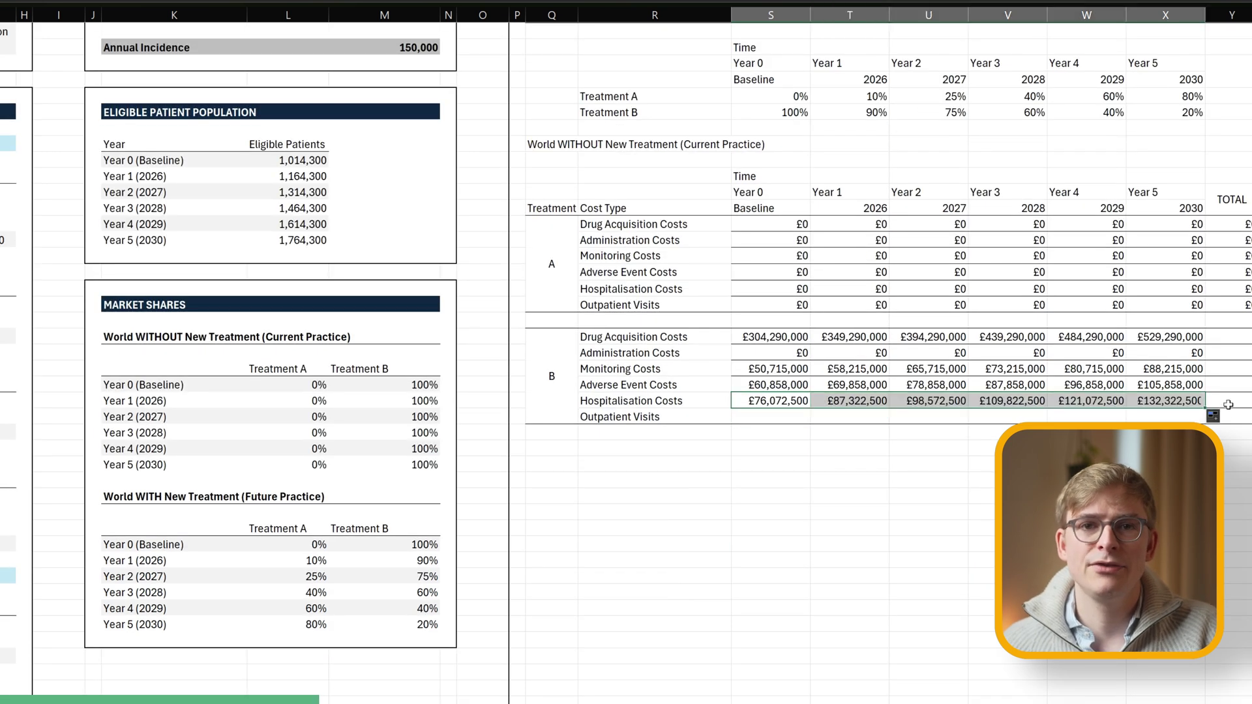
Add Treatment B's outpatient visits formula (eligible patients *G53) and fill it across the years.
{"action": "left_click", "coordinate": [770, 417]}
{"action": "type", "text": "="}
{"action": "scroll", "coordinate": [770, 391], "scroll_direction": "up", "scroll_amount": 4}
{"action": "left_click", "coordinate": [771, 173]}
{"action": "type", "text": "*G53"}
{"action": "key", "text": "ctrl+Return"}
{"action": "scroll", "coordinate": [745, 367], "scroll_direction": "down", "scroll_amount": 5}
{"action": "key", "text": "F2"}
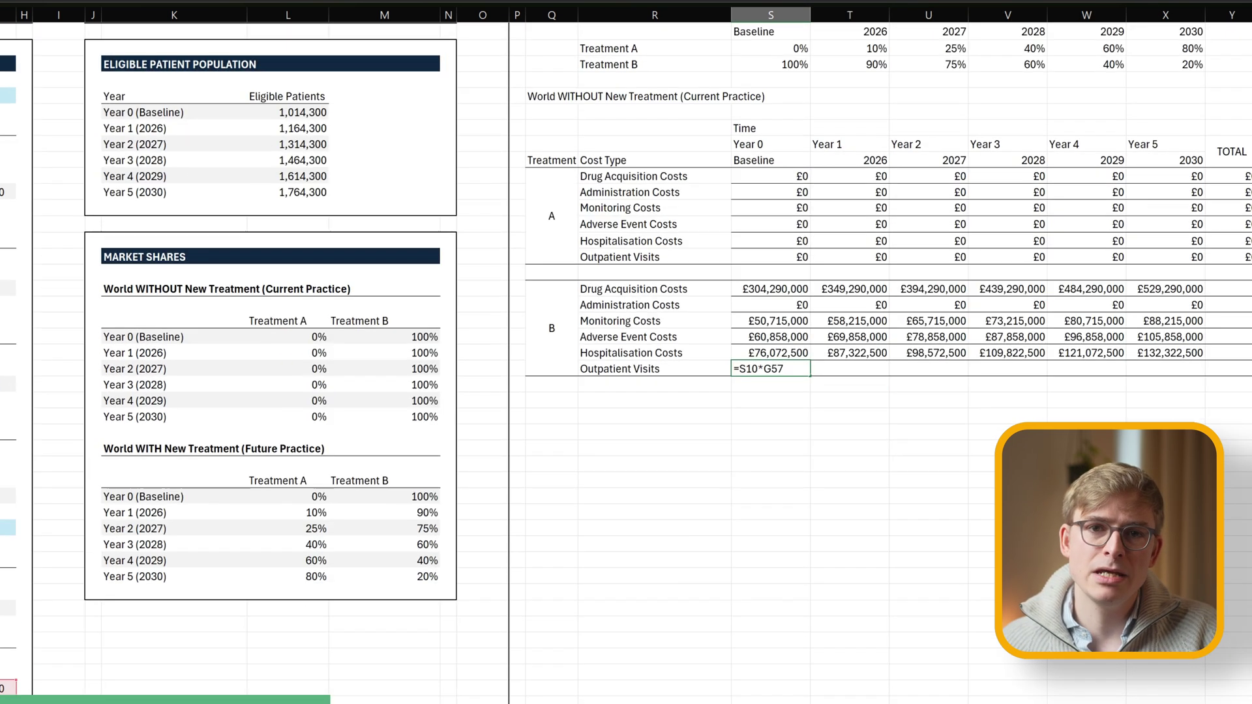
{"action": "left_click_drag", "start_coordinate": [811, 376], "coordinate": [1174, 369]}
{"action": "scroll", "coordinate": [1174, 369], "scroll_direction": "right", "scroll_amount": 3}
{"action": "scroll", "coordinate": [1173, 369], "scroll_direction": "up", "scroll_amount": 5}
Total each Treatment B cost type with =SUM across the years, filled down column Y.
{"action": "left_click", "coordinate": [877, 529]}
{"action": "type", "text": "=SUM("}
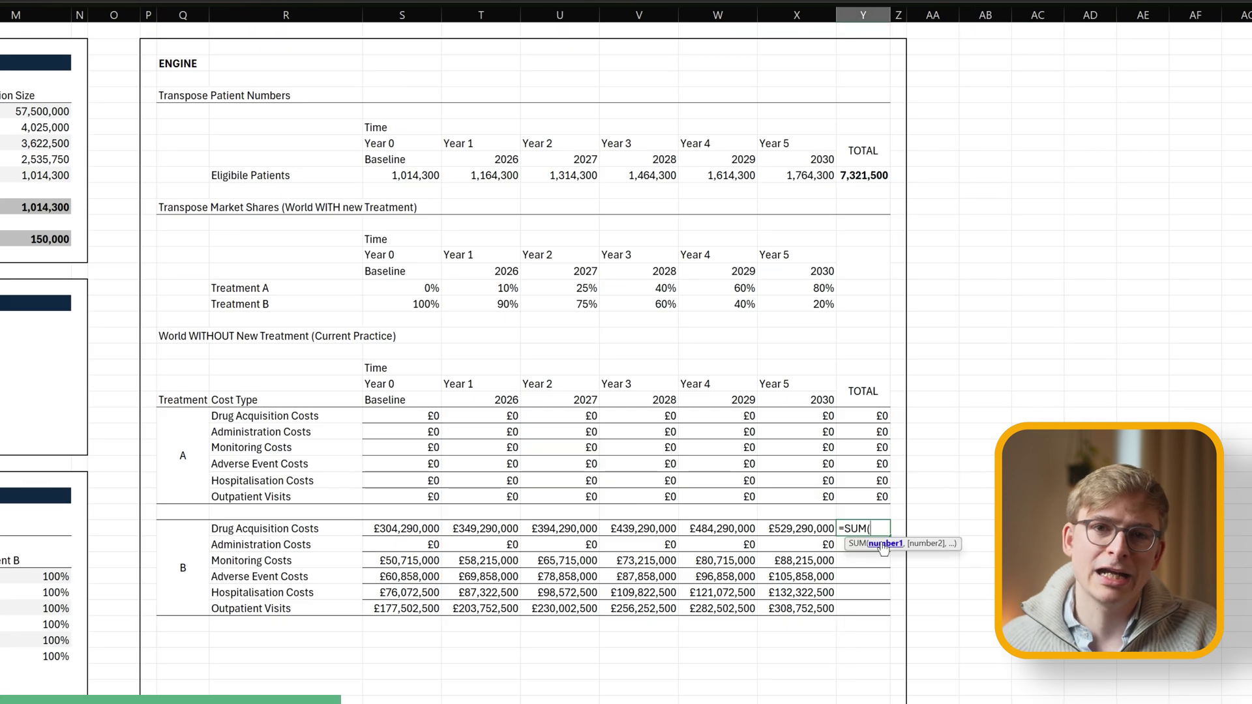
{"action": "left_click_drag", "start_coordinate": [402, 528], "coordinate": [771, 527]}
{"action": "key", "text": "Return"}
{"action": "left_click", "coordinate": [877, 528]}
{"action": "left_click_drag", "start_coordinate": [918, 536], "coordinate": [918, 609]}
{"action": "scroll", "coordinate": [210, 288], "scroll_direction": "down", "scroll_amount": 1}
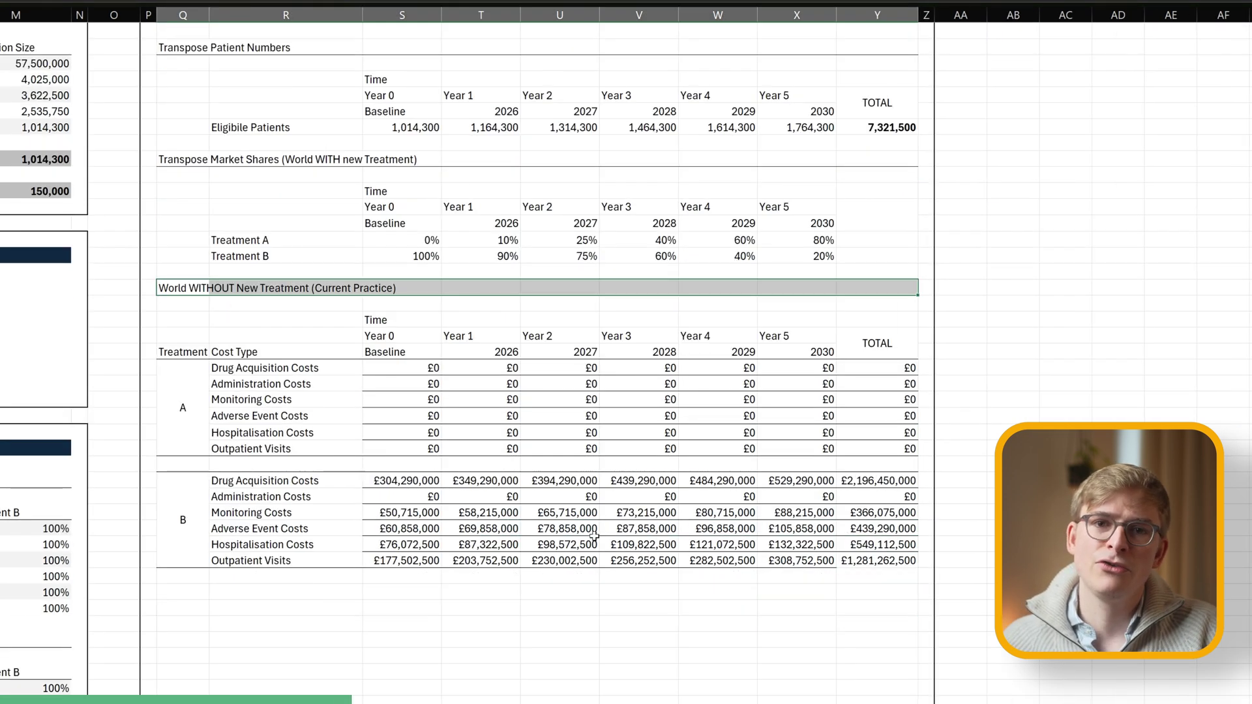
{"action": "left_click", "coordinate": [202, 592]}
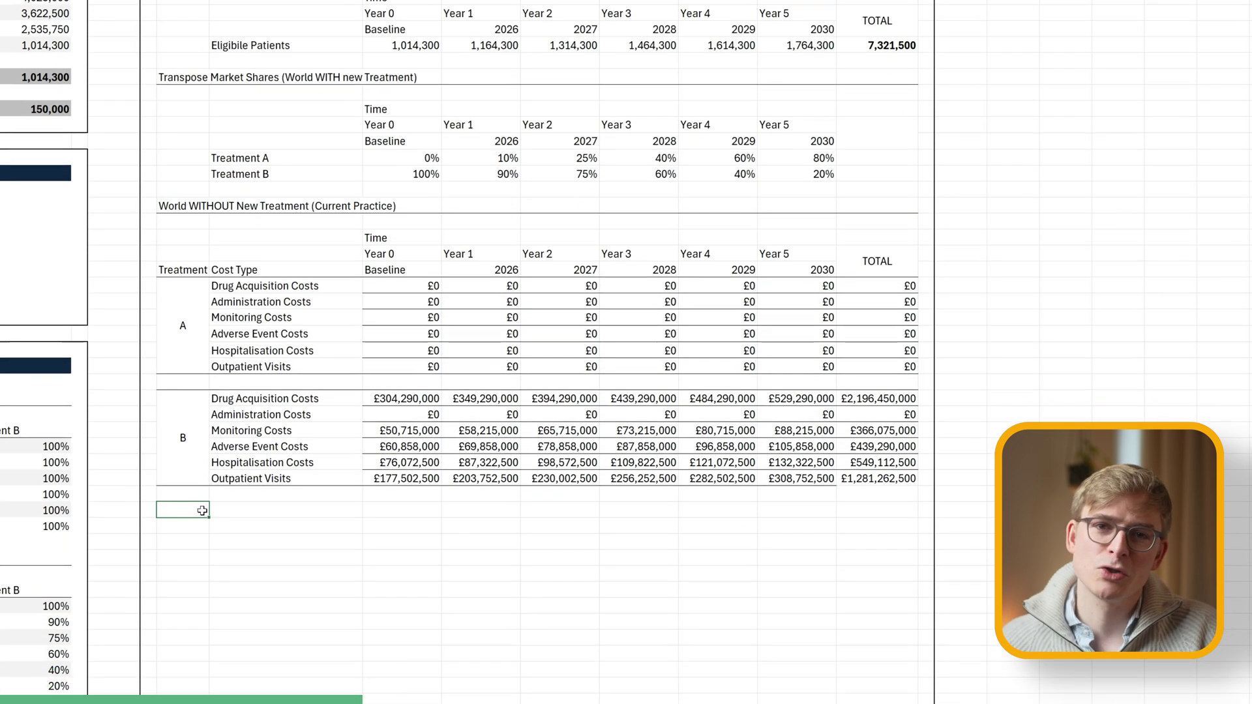
Title the 'World WITH New Treatment (Future Practice)' section and paste an emptied copy of the cost table.
{"action": "type", "text": "World WITH New Treatment (Future Practice)"}
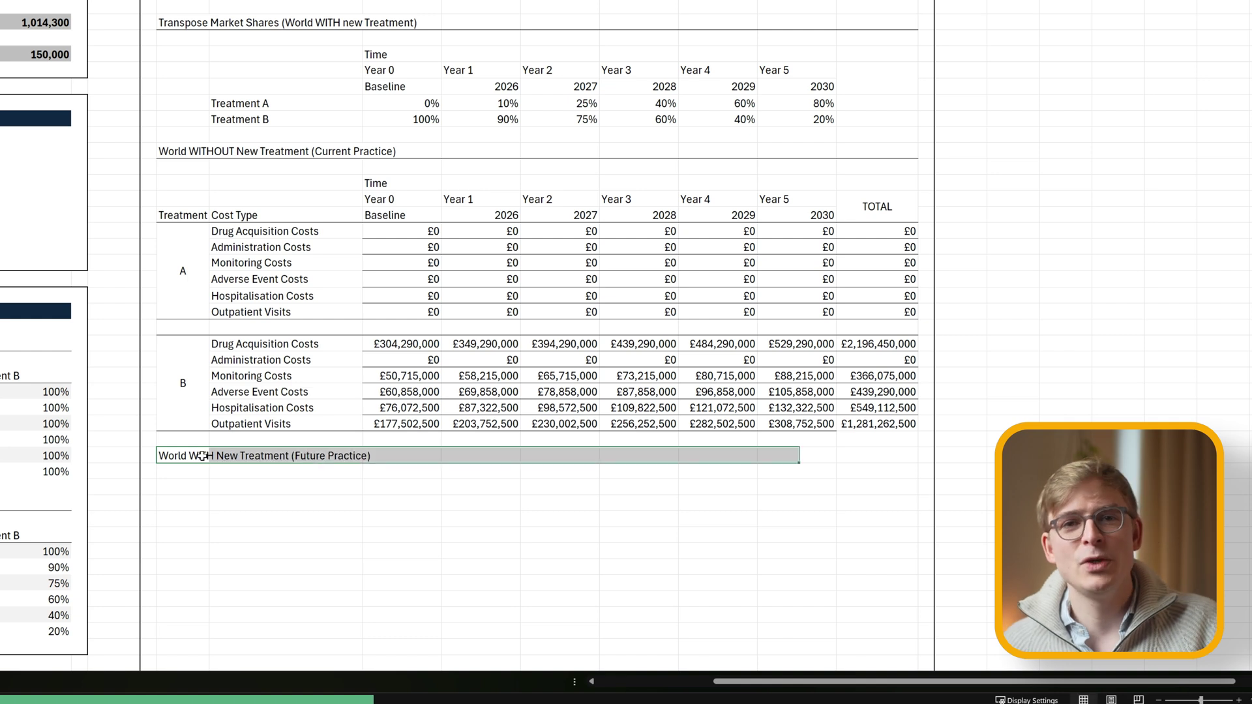
{"action": "left_click_drag", "start_coordinate": [183, 185], "coordinate": [906, 424]}
{"action": "key", "text": "ctrl+c"}
{"action": "left_click", "coordinate": [183, 487]}
{"action": "key", "text": "ctrl+v"}
{"action": "scroll", "coordinate": [406, 397], "scroll_direction": "down", "scroll_amount": 4}
{"action": "left_click_drag", "start_coordinate": [401, 344], "coordinate": [909, 536]}
{"action": "key", "text": "Delete"}
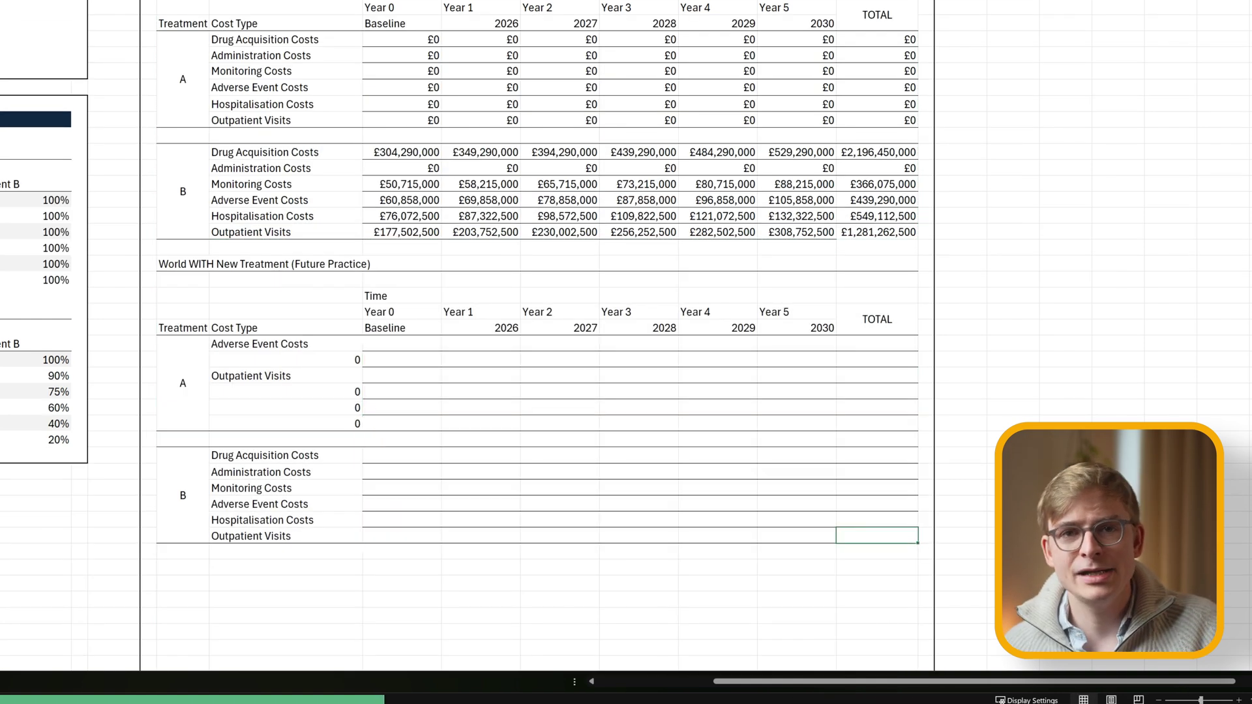
Replace Treatment A's broken cost-type labels with a copy of Treatment B's labels.
{"action": "left_click_drag", "start_coordinate": [260, 456], "coordinate": [260, 536]}
{"action": "key", "text": "ctrl+c"}
{"action": "left_click_drag", "start_coordinate": [260, 344], "coordinate": [260, 422]}
{"action": "key", "text": "ctrl+v"}
{"action": "scroll", "coordinate": [493, 406], "scroll_direction": "up", "scroll_amount": 1}
{"action": "scroll", "coordinate": [396, 245], "scroll_direction": "down", "scroll_amount": 3}
{"action": "scroll", "coordinate": [396, 245], "scroll_direction": "up", "scroll_amount": 2}
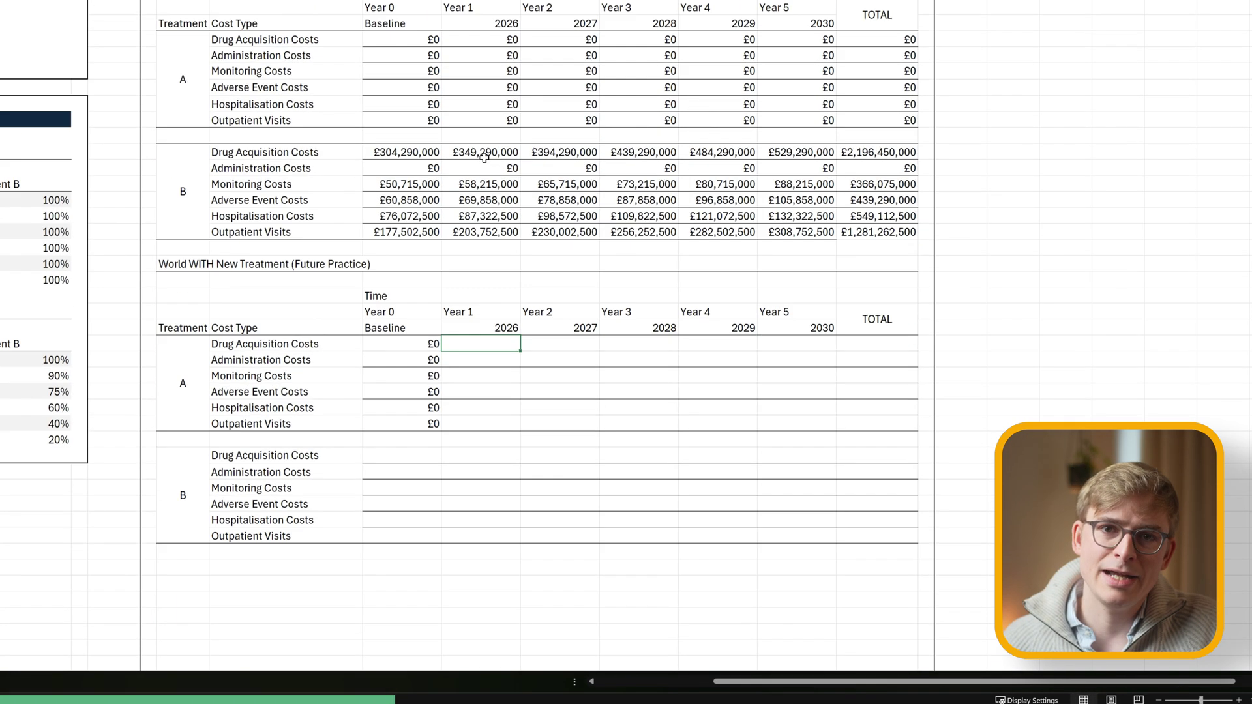
Enter Treatment A's Year 1 drug acquisition formula from eligible patients and fill it through 2030.
{"action": "type", "text": "="}
{"action": "scroll", "coordinate": [396, 245], "scroll_direction": "up", "scroll_amount": 3}
{"action": "left_click", "coordinate": [497, 37]}
{"action": "type", "text": "*"}
{"action": "left_click", "coordinate": [497, 55]}
{"action": "type", "text": "*"}
{"action": "scroll", "coordinate": [561, 456], "scroll_direction": "left", "scroll_amount": 5}
{"action": "key", "text": "BackSpace"}
{"action": "key", "text": "BackSpace"}
{"action": "key", "text": "BackSpace"}
{"action": "scroll", "coordinate": [626, 326], "scroll_direction": "down", "scroll_amount": 3}
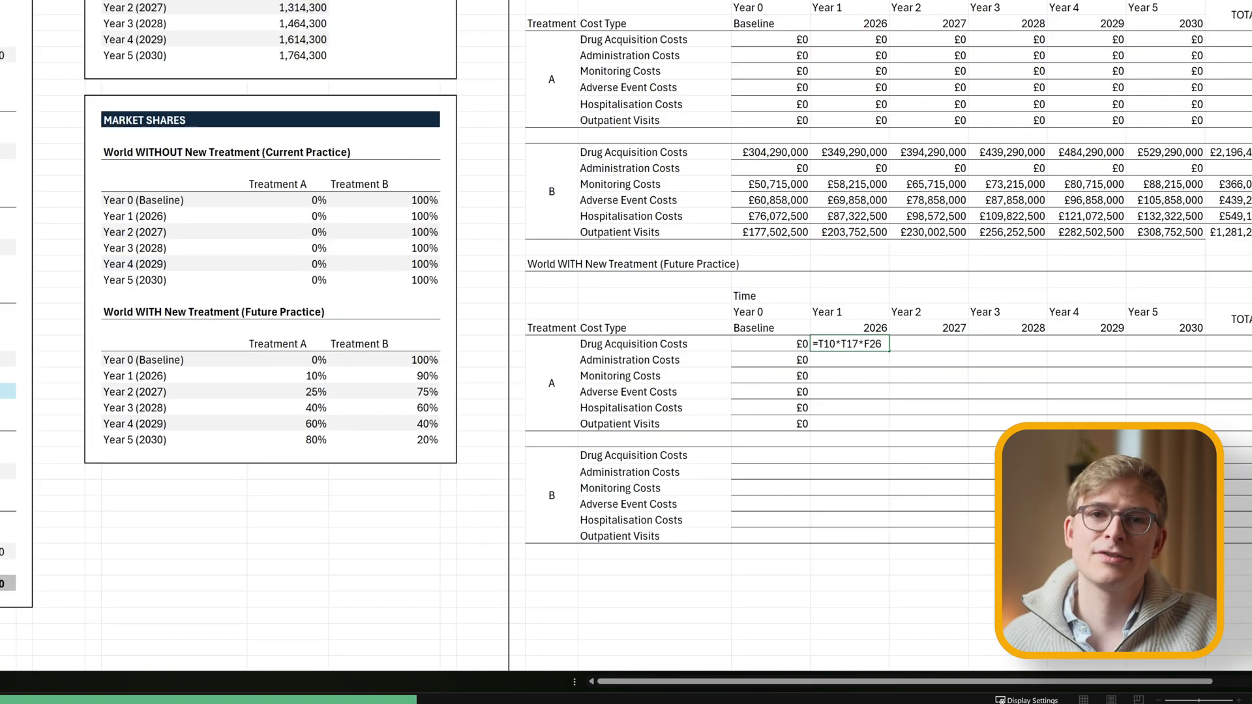
{"action": "key", "text": "ctrl+Return"}
{"action": "scroll", "coordinate": [626, 326], "scroll_direction": "down", "scroll_amount": 3}
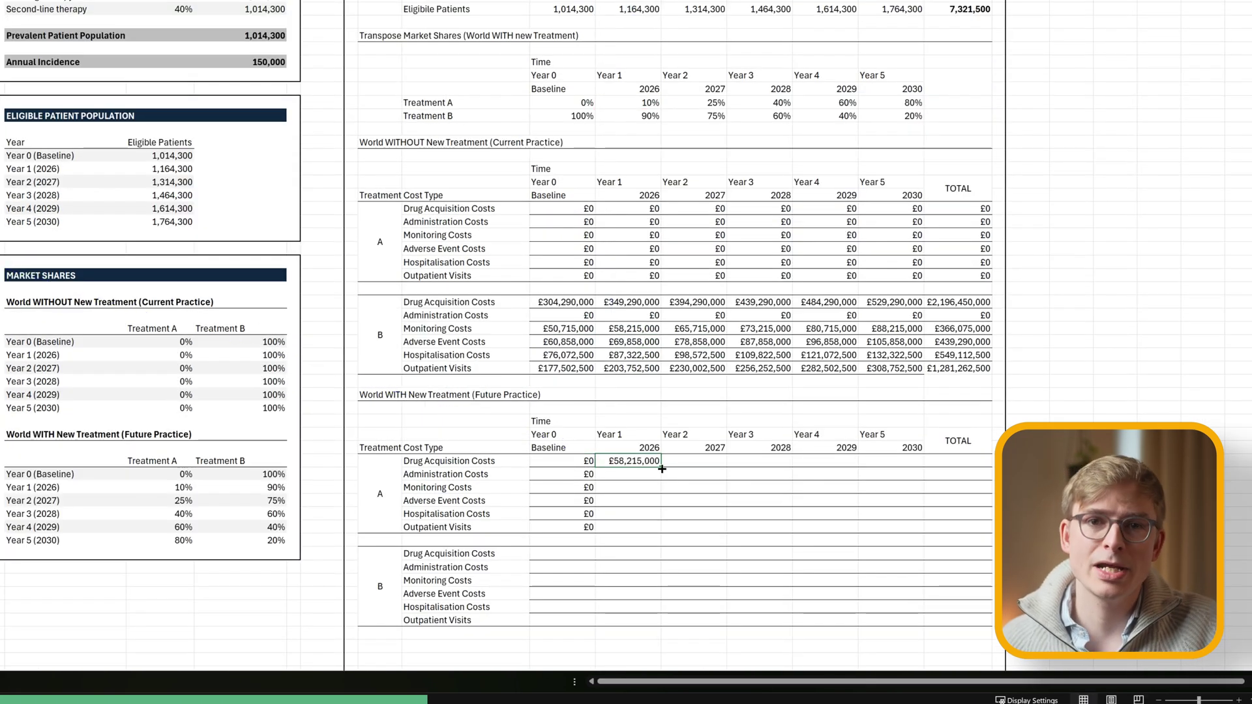
{"action": "left_click_drag", "start_coordinate": [662, 469], "coordinate": [919, 463]}
Enter Treatment A's Year 1 administration and monitoring cost formulas from eligible patients.
{"action": "left_click", "coordinate": [626, 474]}
{"action": "type", "text": "="}
{"action": "left_click", "coordinate": [625, 8]}
{"action": "type", "text": "*"}
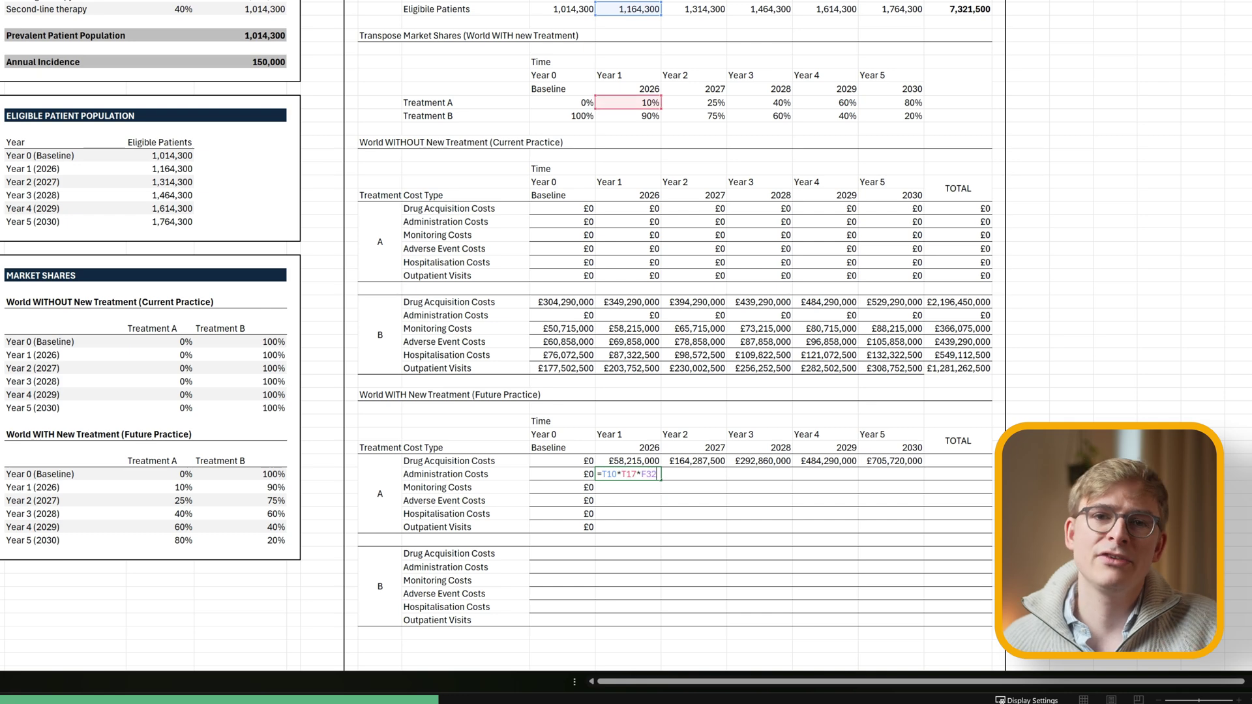
{"action": "key", "text": "ctrl+Return"}
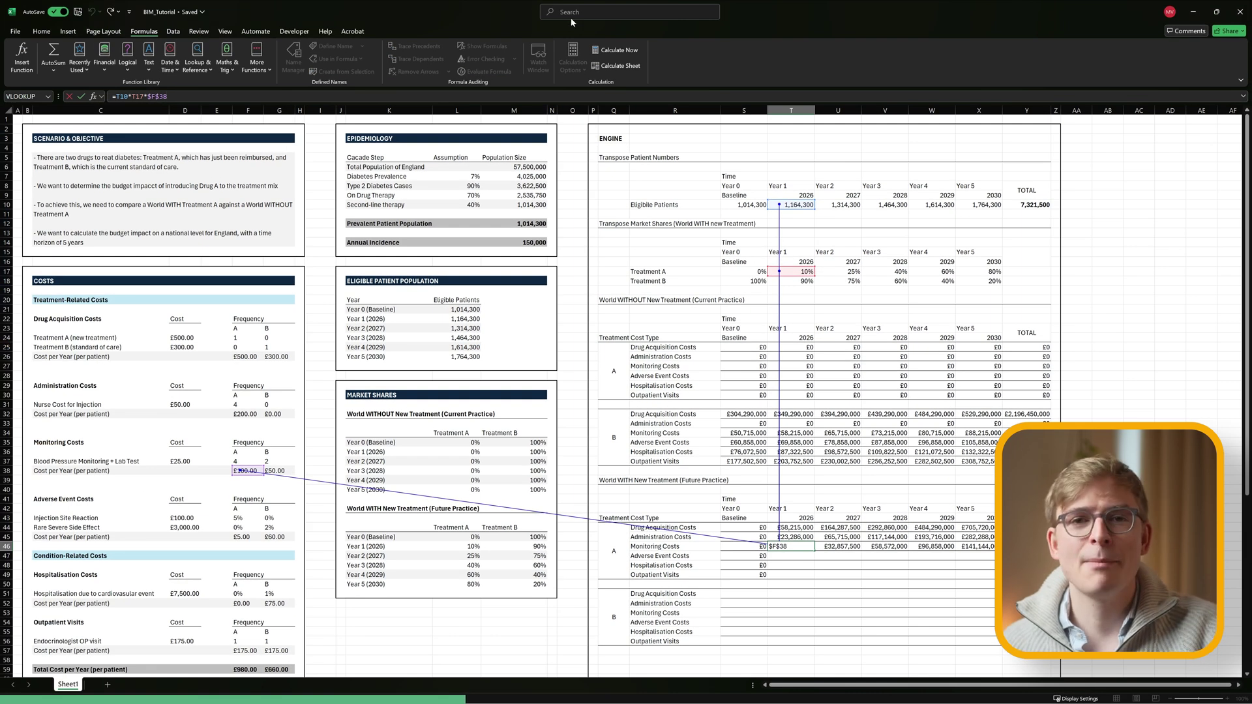
{"action": "key", "text": "ctrl+Return"}
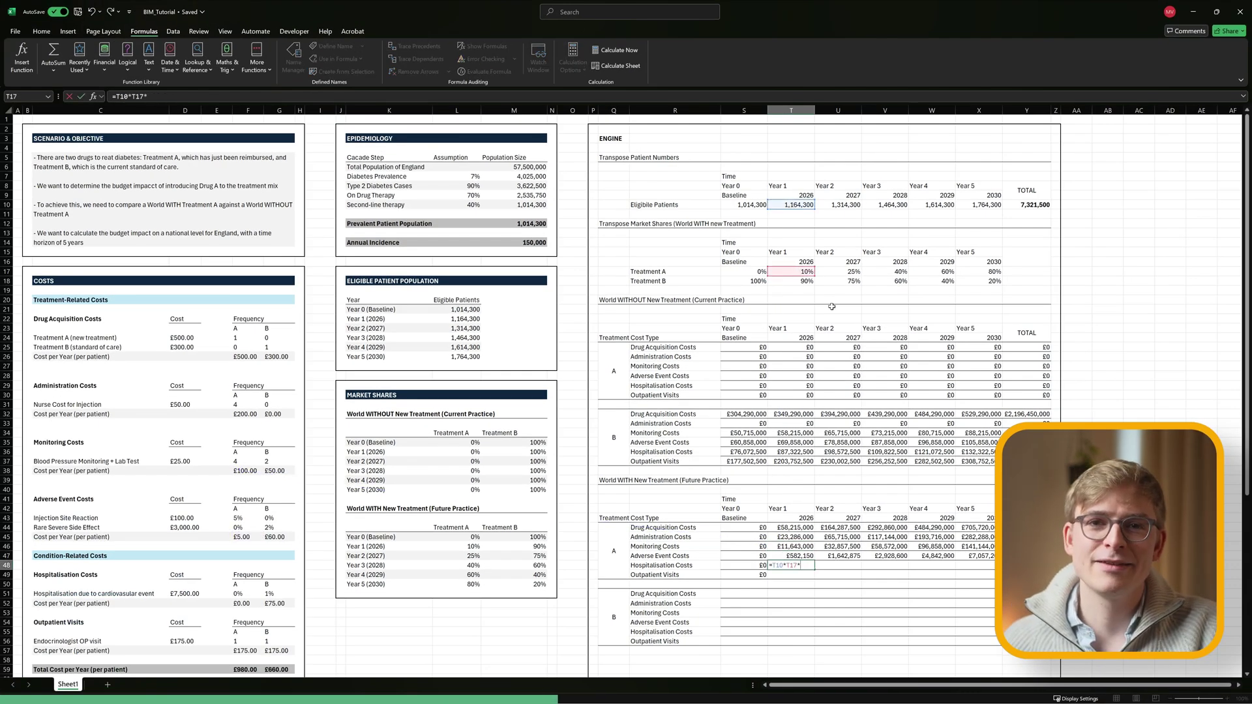
Start Treatment B's drug acquisition formula from baseline eligible patients and administration cost per patient.
{"action": "scroll", "coordinate": [838, 517], "scroll_direction": "down", "scroll_amount": 2}
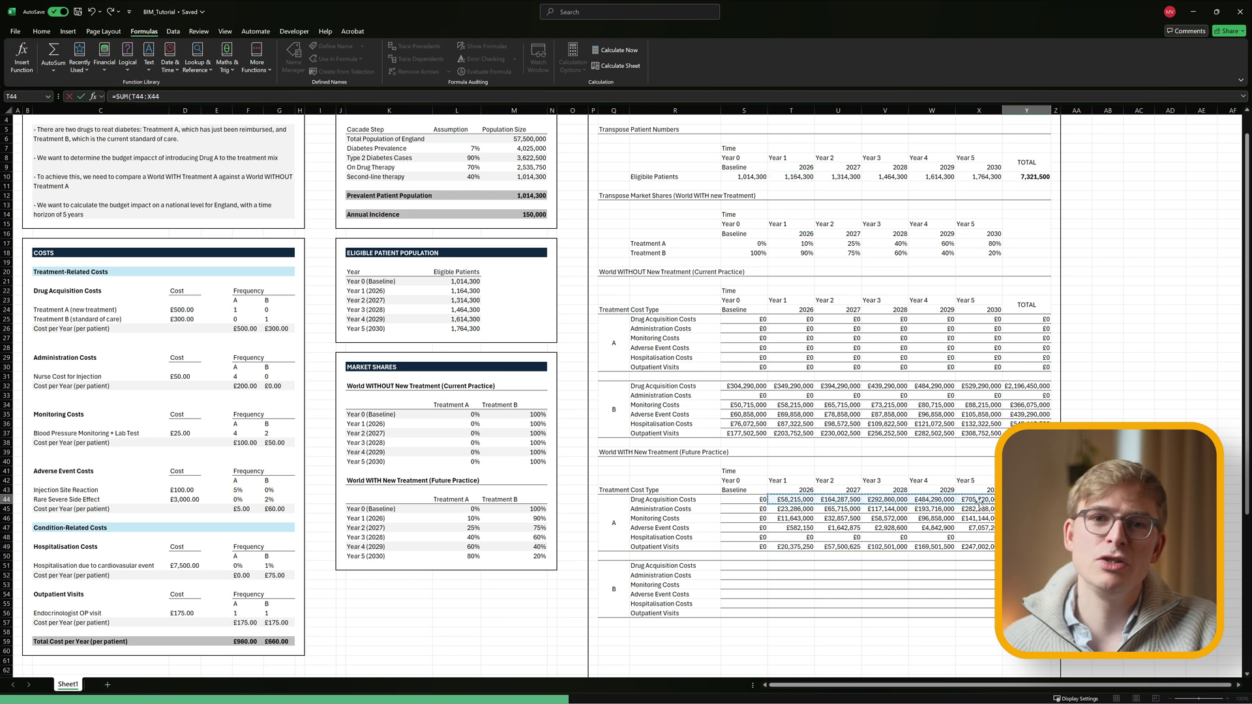
{"action": "left_click", "coordinate": [744, 566]}
{"action": "type", "text": "="}
{"action": "left_click", "coordinate": [737, 176]}
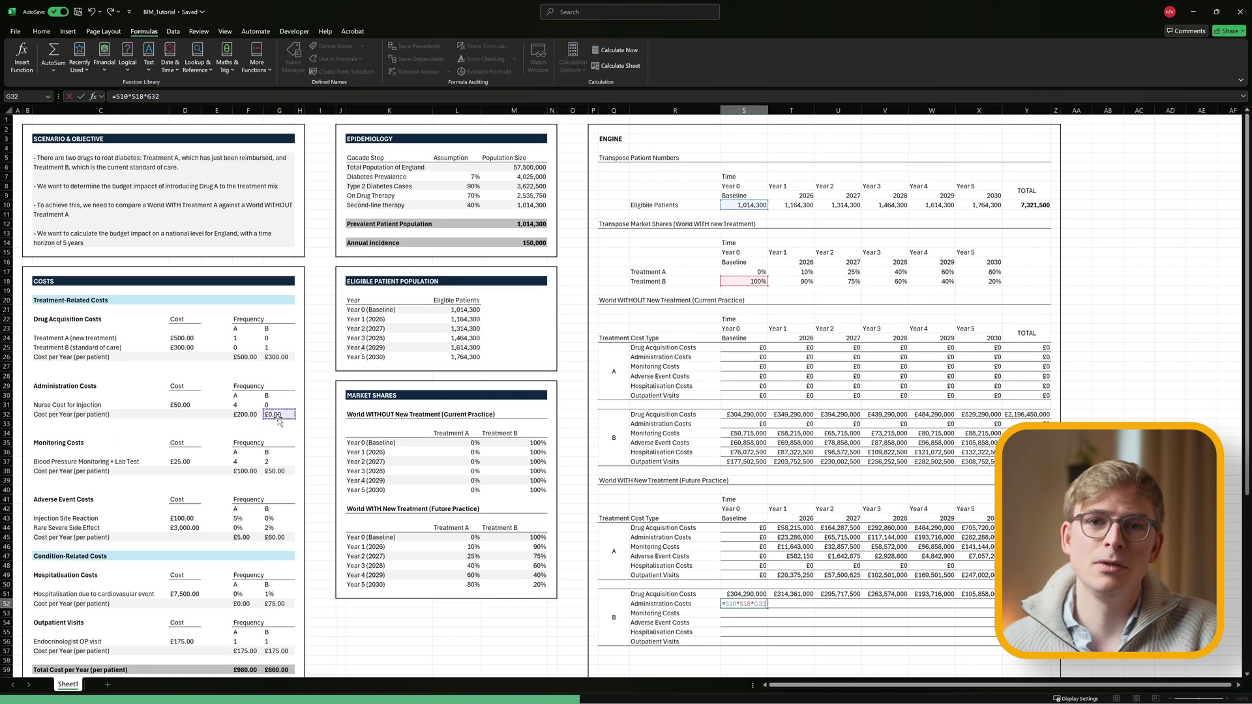
{"action": "left_click", "coordinate": [755, 586]}
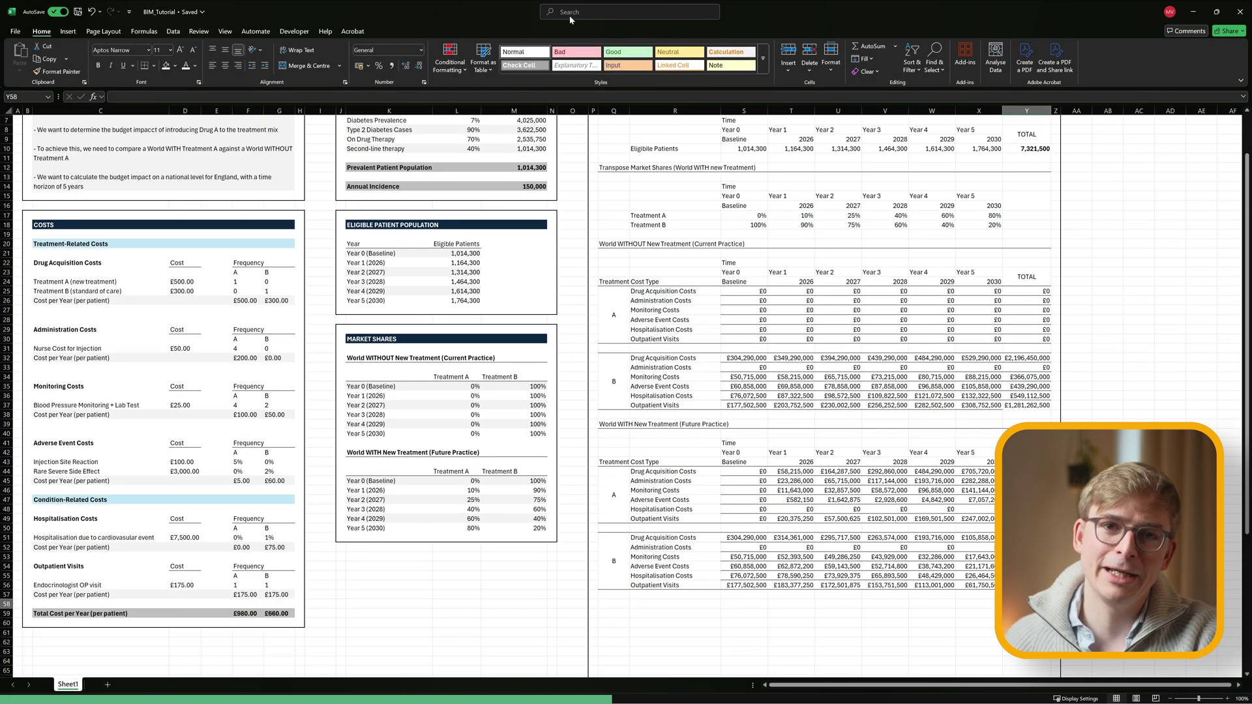
Add a 'Comparison' heading and paste the year headers beneath it.
{"action": "left_click", "coordinate": [614, 604]}
{"action": "type", "text": "Comparison"}
{"action": "key", "text": "ctrl+Return"}
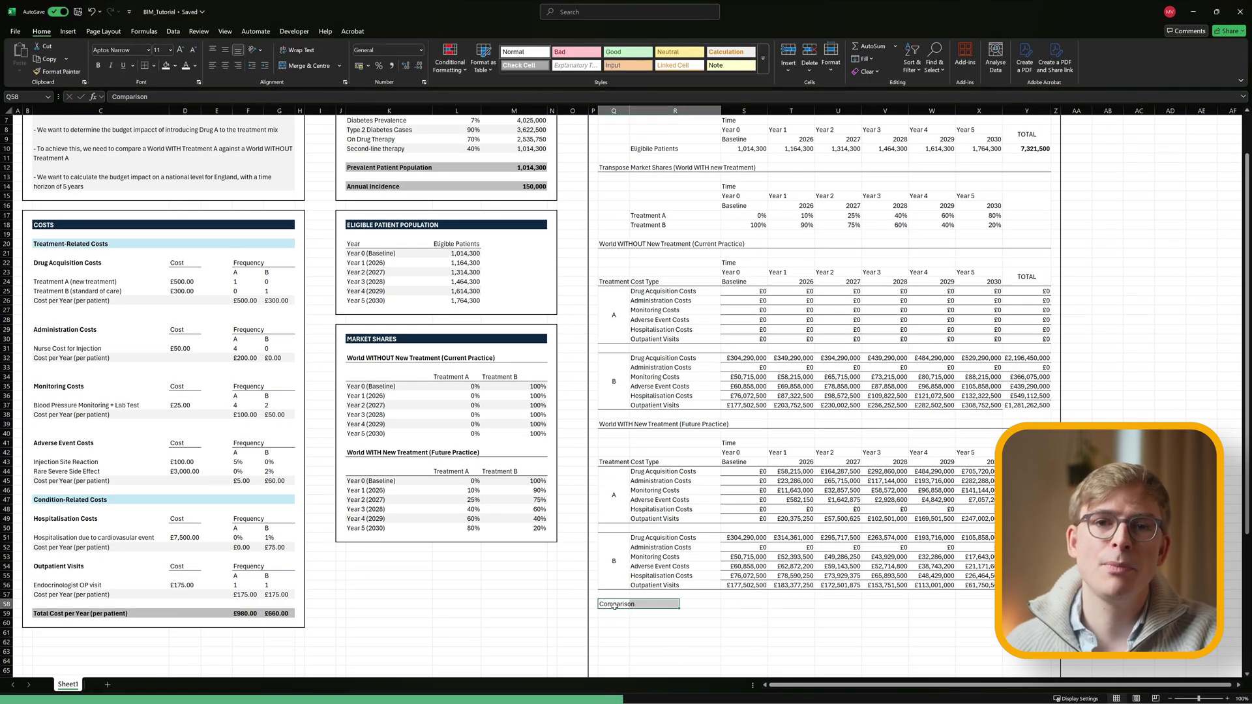
{"action": "key", "text": "shift+Right"}
{"action": "key", "text": "shift+Right"}
{"action": "key", "text": "shift+Right"}
{"action": "key", "text": "shift+Right"}
{"action": "key", "text": "shift+Right"}
{"action": "key", "text": "shift+Right"}
{"action": "key", "text": "shift+Right"}
{"action": "key", "text": "shift+Right"}
{"action": "left_click", "coordinate": [145, 65]}
{"action": "scroll", "coordinate": [613, 418], "scroll_direction": "down", "scroll_amount": 7}
{"action": "left_click_drag", "start_coordinate": [728, 244], "coordinate": [1007, 259]}
{"action": "key", "text": "ctrl+c"}
{"action": "left_click", "coordinate": [758, 420]}
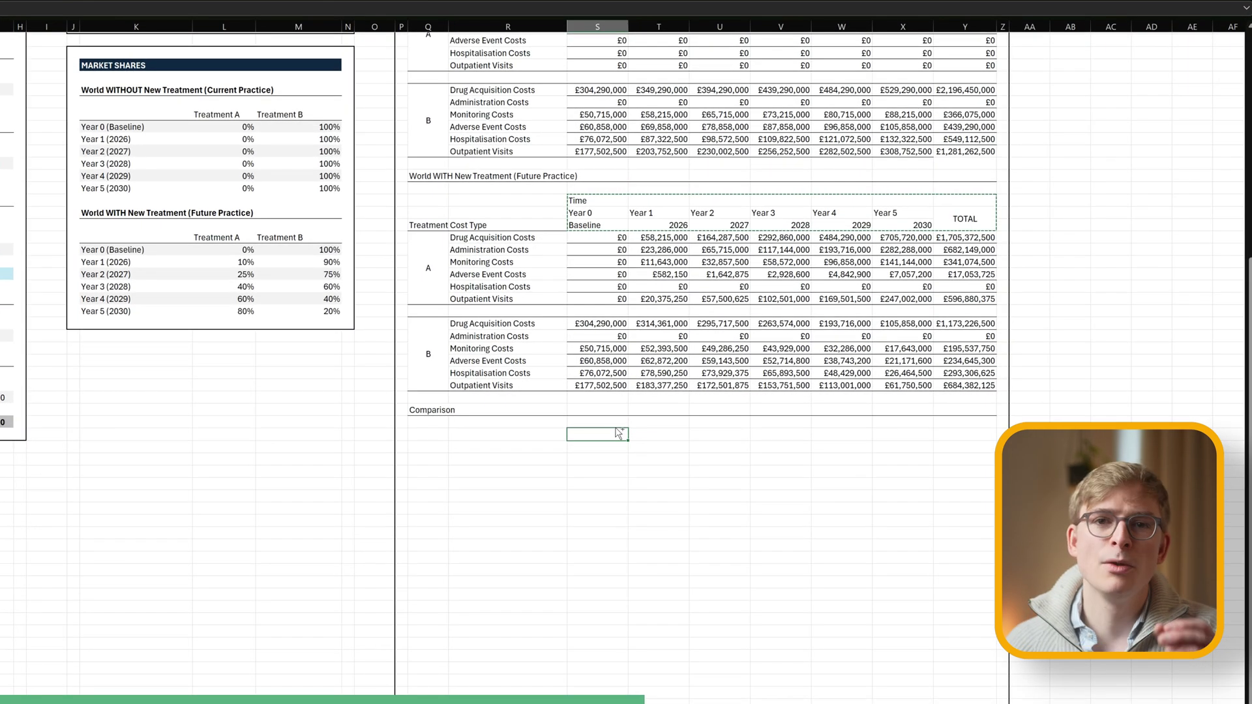
{"action": "key", "text": "ctrl+v"}
{"action": "key", "text": "Left"}
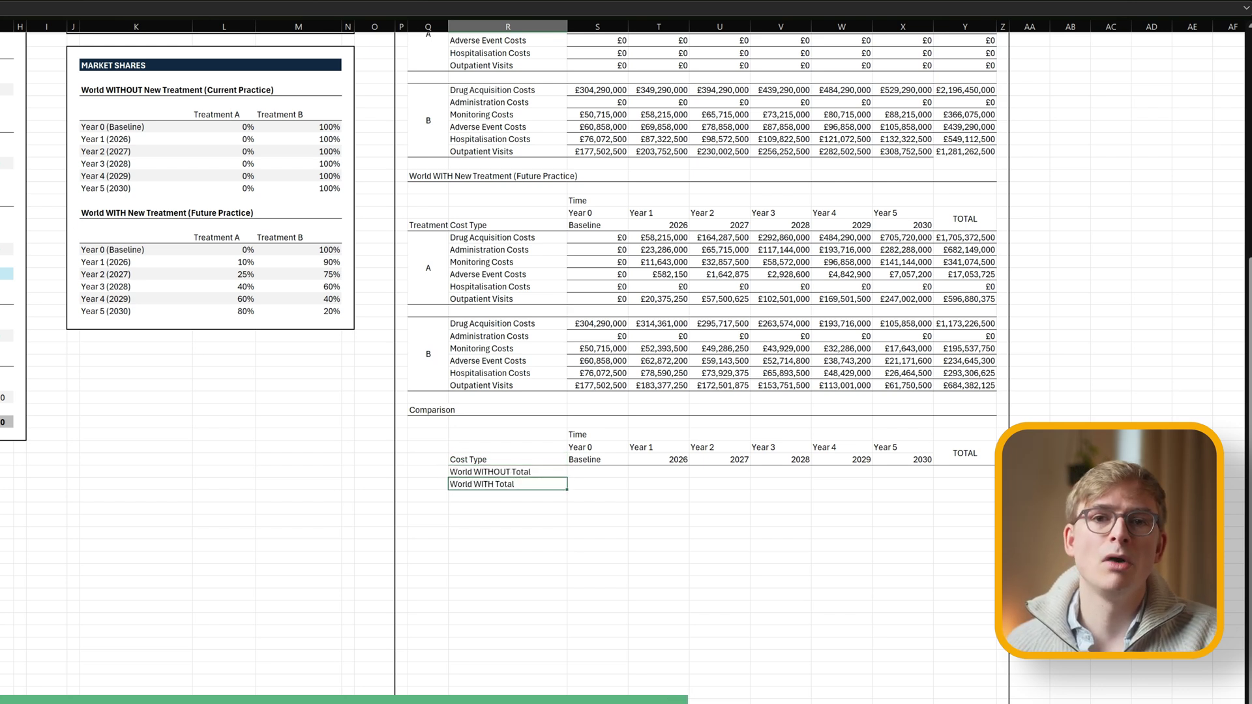
Label the total rows, sum World WITHOUT's cost rows across the years, and widen the year columns.
{"action": "key", "text": "Up"}
{"action": "key", "text": "Right"}
{"action": "scroll", "coordinate": [640, 379], "scroll_direction": "up", "scroll_amount": 5}
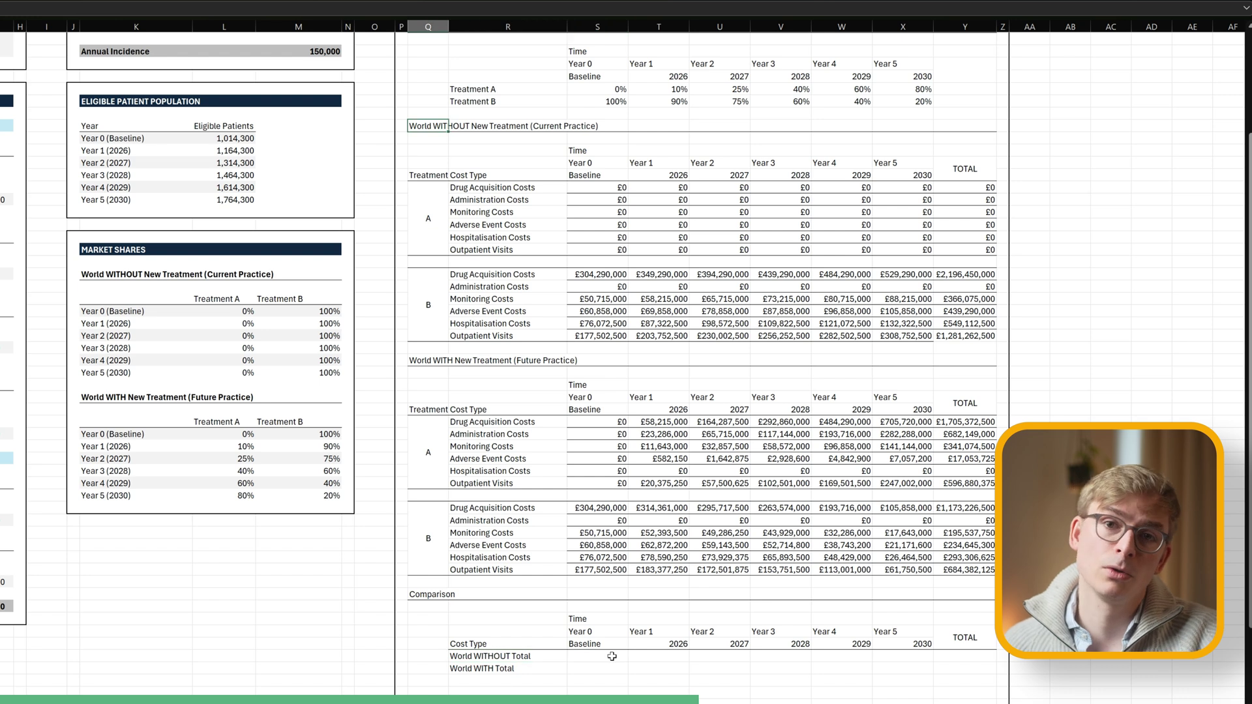
{"action": "type", "text": "=sum"}
{"action": "double_click", "coordinate": [600, 670]}
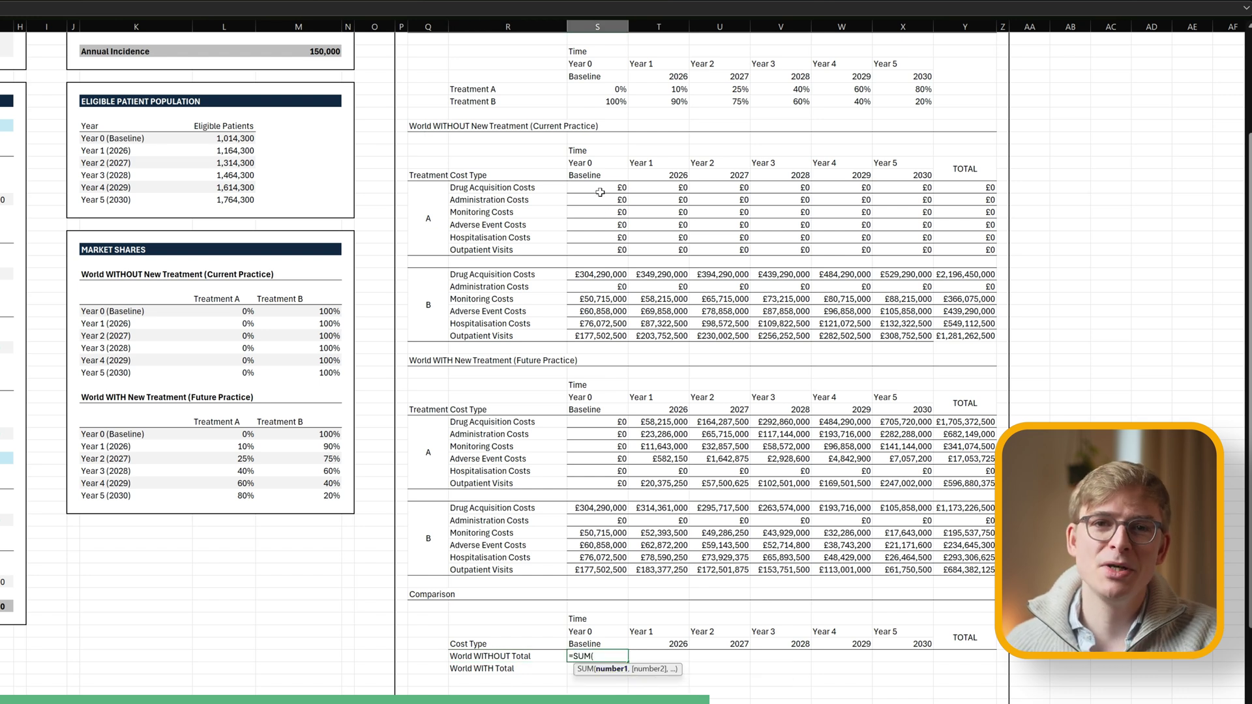
{"action": "left_click_drag", "start_coordinate": [600, 192], "coordinate": [613, 334]}
{"action": "key", "text": "Return"}
{"action": "left_click_drag", "start_coordinate": [628, 663], "coordinate": [913, 664]}
{"action": "scroll", "coordinate": [717, 326], "scroll_direction": "up", "scroll_amount": 1}
{"action": "left_click_drag", "start_coordinate": [597, 26], "coordinate": [900, 42]}
{"action": "double_click", "coordinate": [934, 26]}
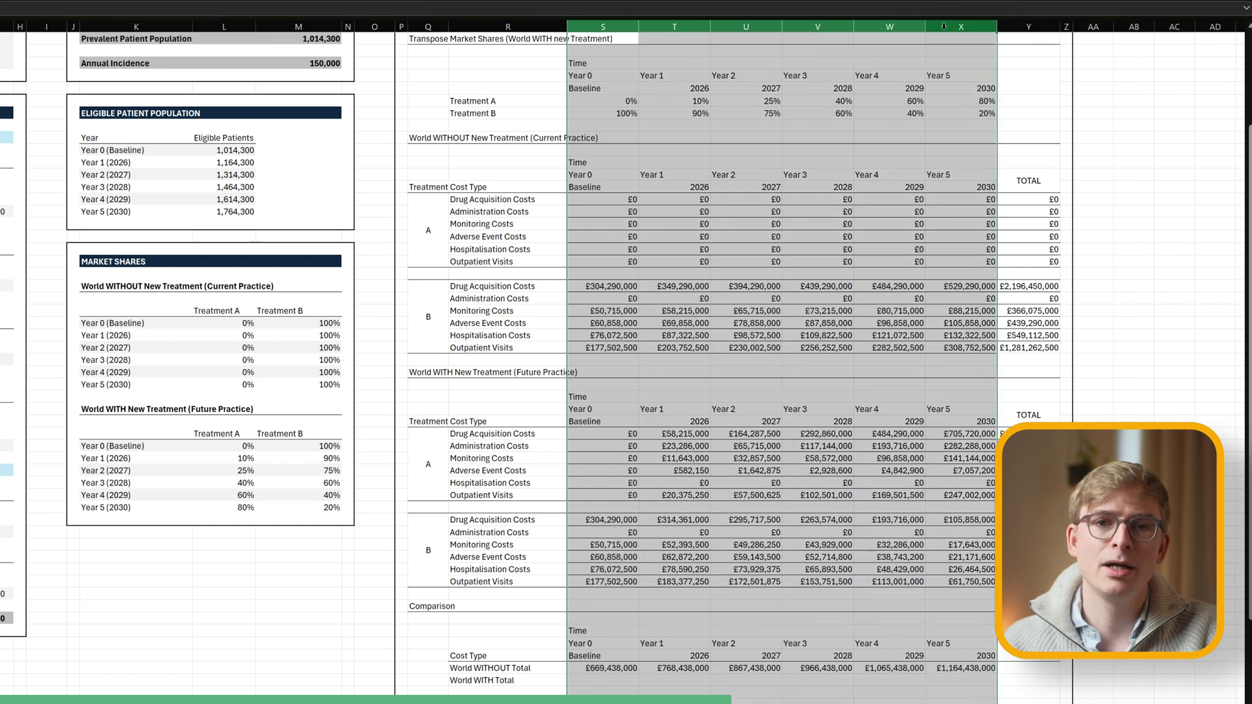
Sum World WITH's baseline cost rows and fill that total through 2030.
{"action": "scroll", "coordinate": [718, 391], "scroll_direction": "down", "scroll_amount": 1}
{"action": "left_click", "coordinate": [603, 643]}
{"action": "type", "text": "=sum"}
{"action": "key", "text": "Tab"}
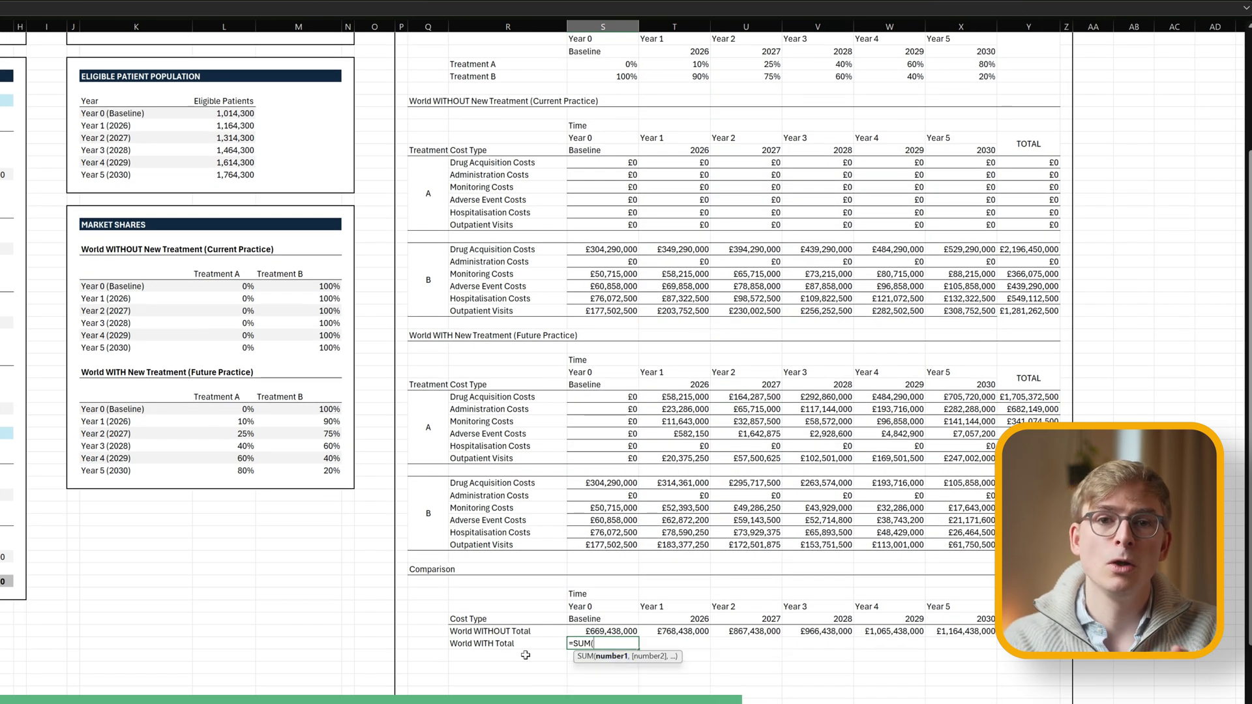
{"action": "left_click_drag", "start_coordinate": [610, 396], "coordinate": [610, 545]}
{"action": "key", "text": "Return"}
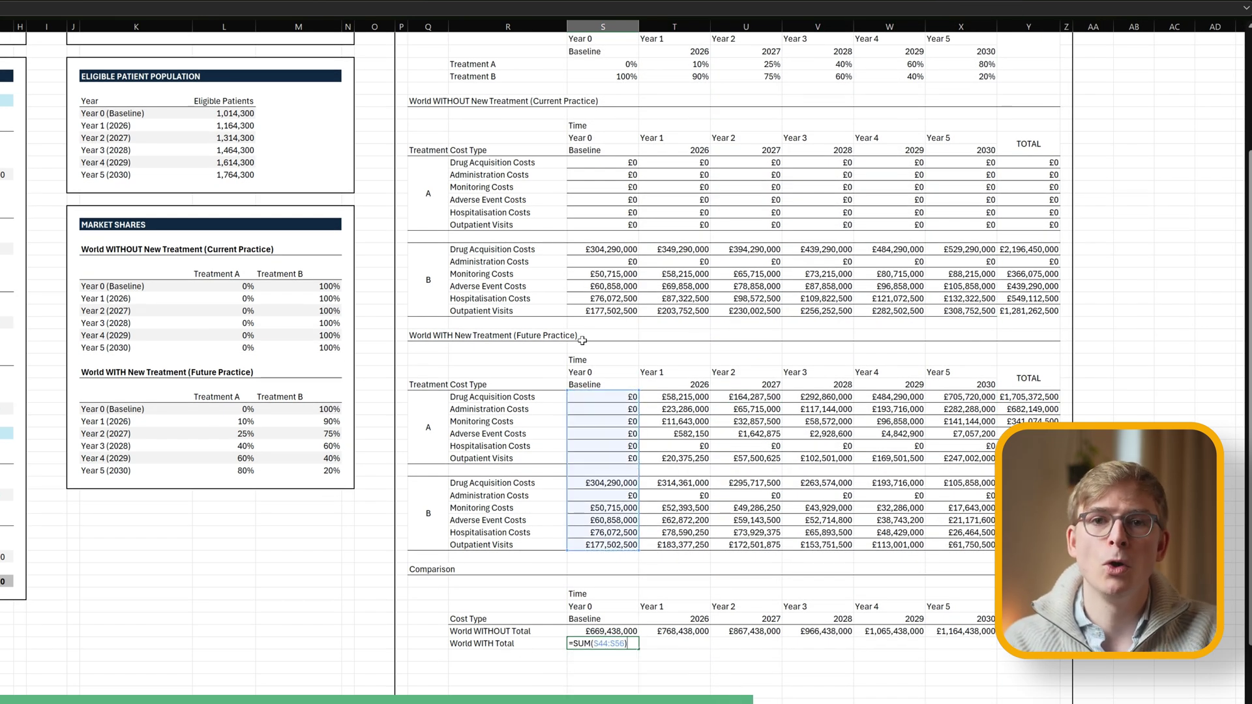
{"action": "left_click", "coordinate": [604, 643]}
{"action": "left_click_drag", "start_coordinate": [638, 649], "coordinate": [996, 648]}
{"action": "scroll", "coordinate": [522, 626], "scroll_direction": "down", "scroll_amount": 1}
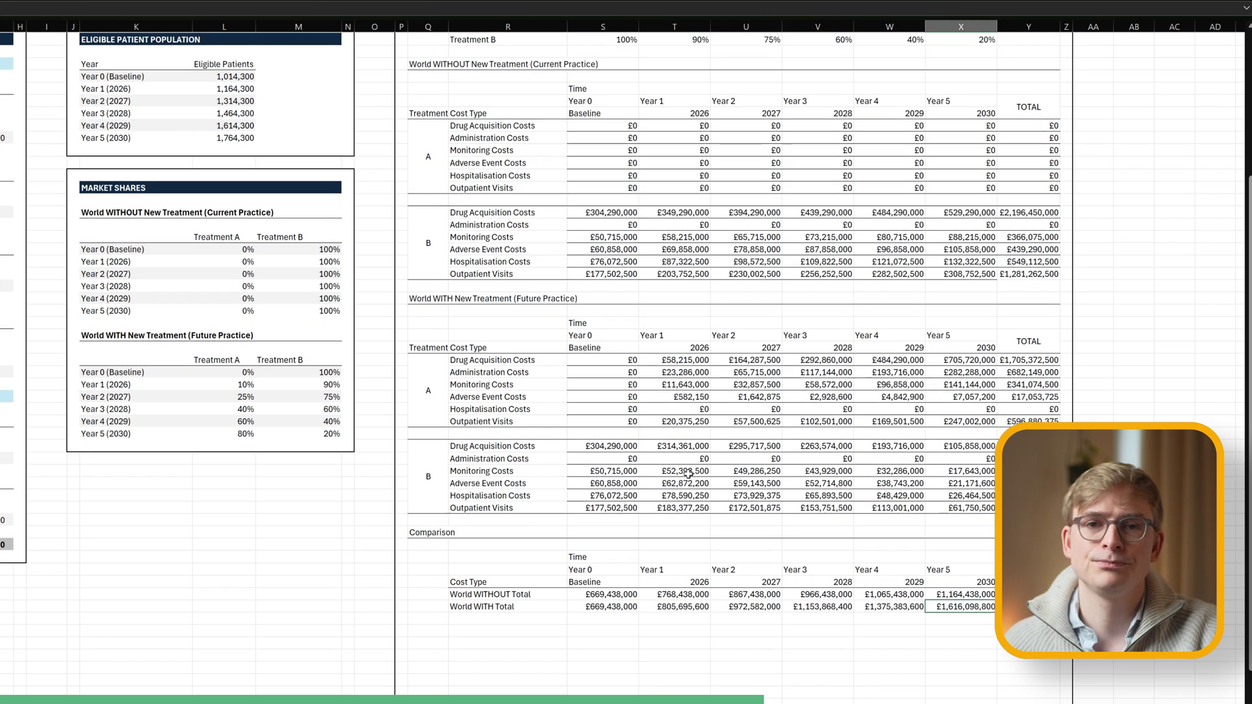
{"action": "left_click", "coordinate": [500, 606]}
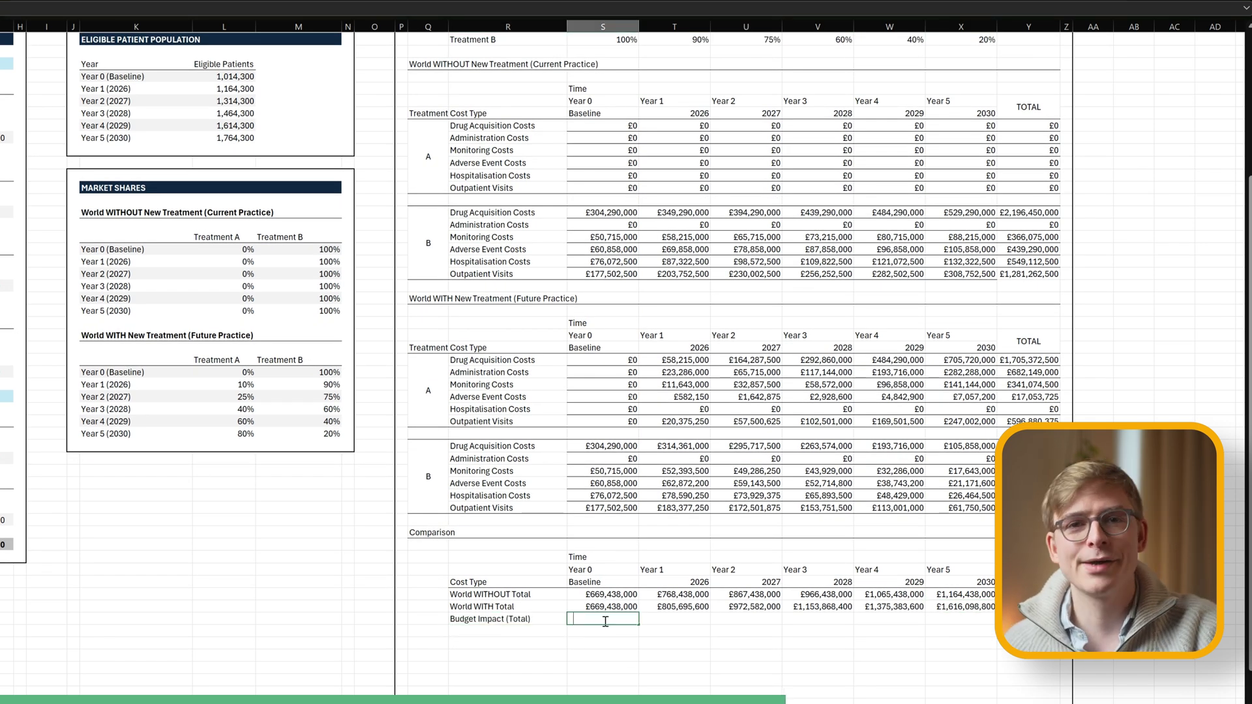
Fill Budget Impact (Total) across the years and divide World WITHOUT total by eligible patients.
{"action": "left_click_drag", "start_coordinate": [638, 624], "coordinate": [996, 624]}
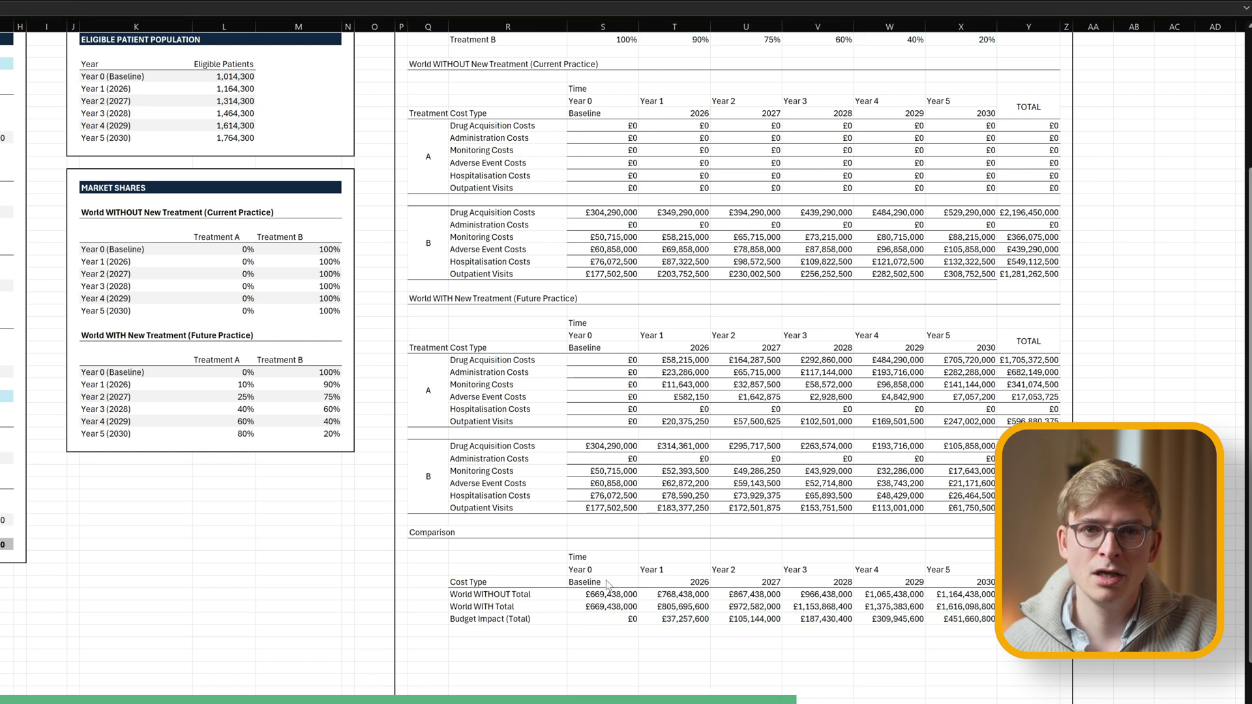
{"action": "left_click_drag", "start_coordinate": [695, 595], "coordinate": [913, 596]}
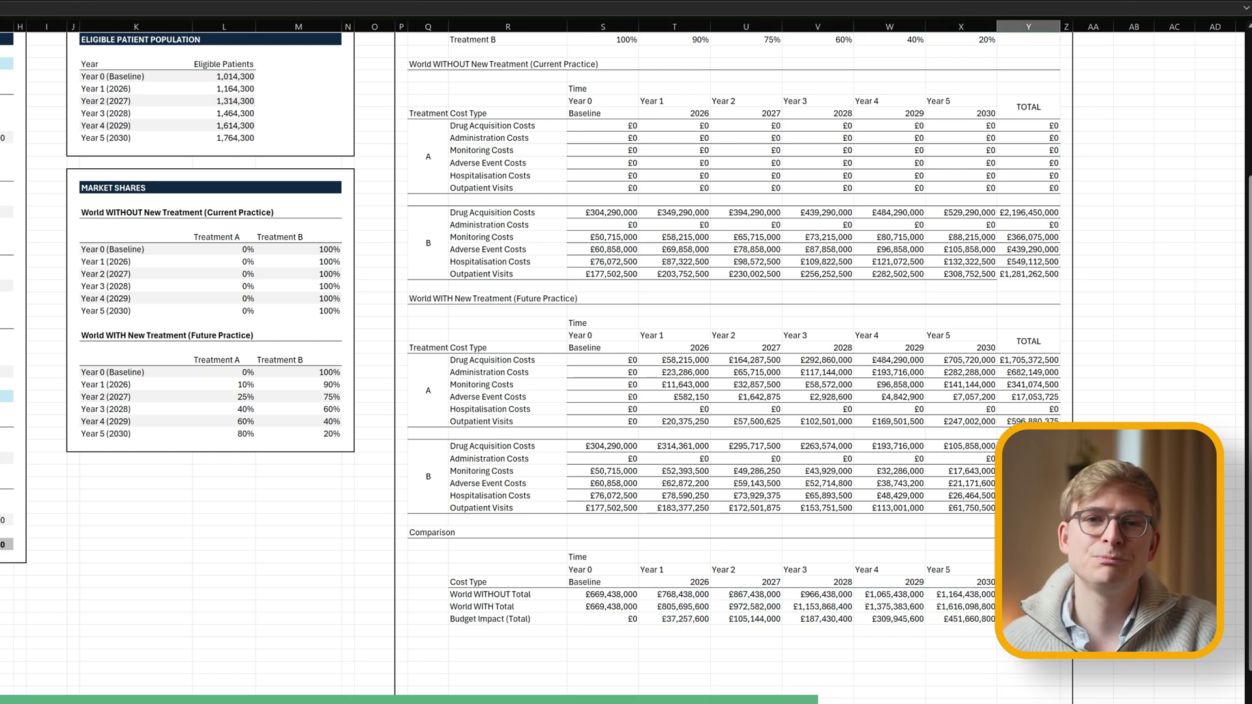
{"action": "left_click", "coordinate": [501, 631]}
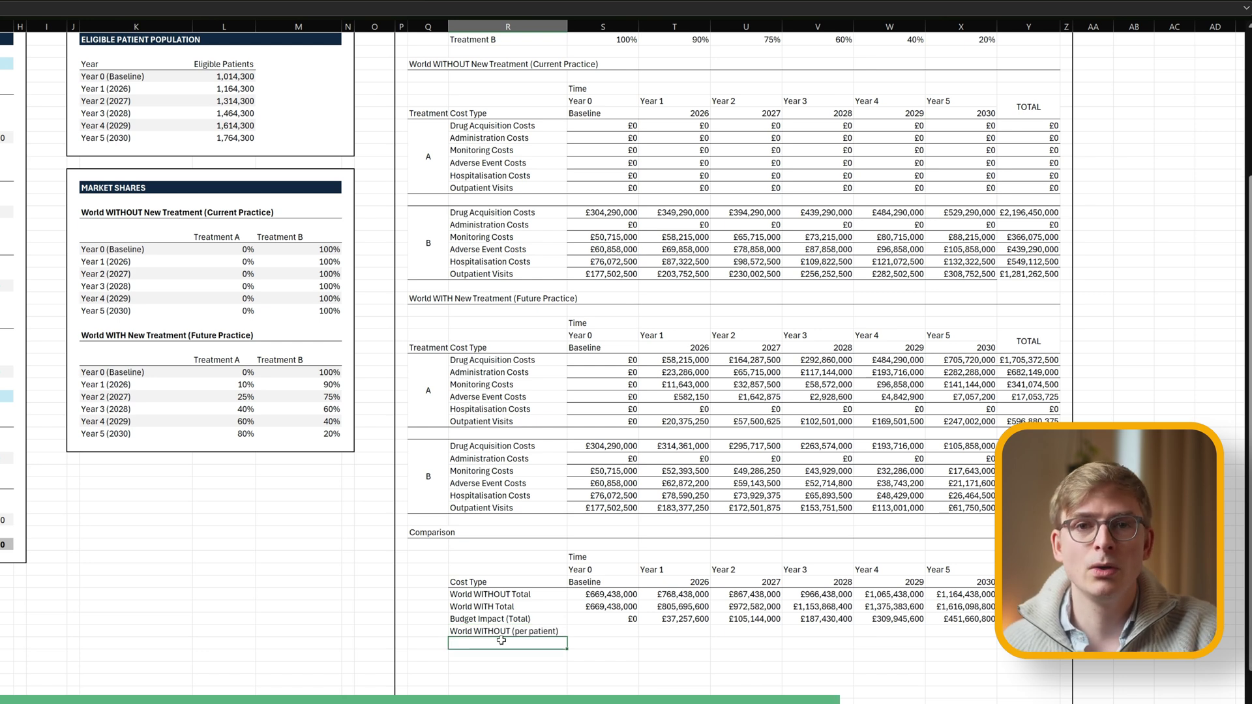
{"action": "key", "text": "Up"}
{"action": "key", "text": "Right"}
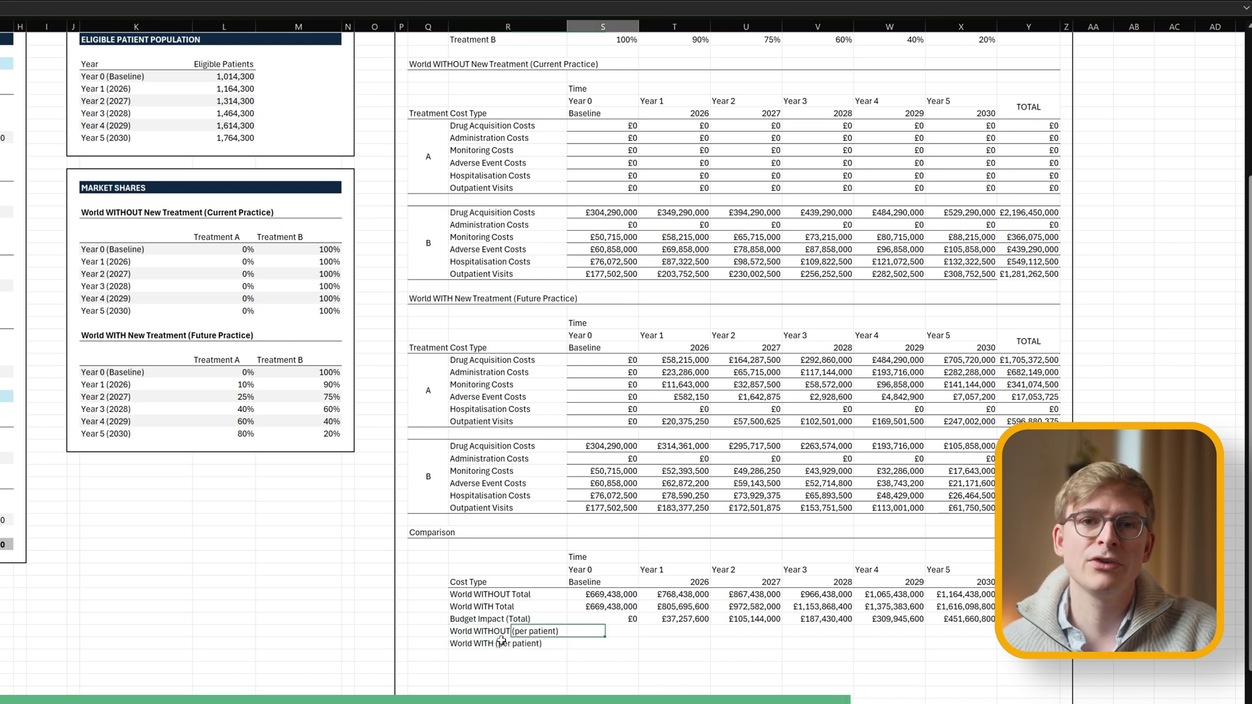
{"action": "type", "text": "="}
{"action": "left_click", "coordinate": [584, 595]}
{"action": "type", "text": "/"}
{"action": "scroll", "coordinate": [594, 326], "scroll_direction": "up", "scroll_amount": 5}
{"action": "left_click", "coordinate": [607, 151]}
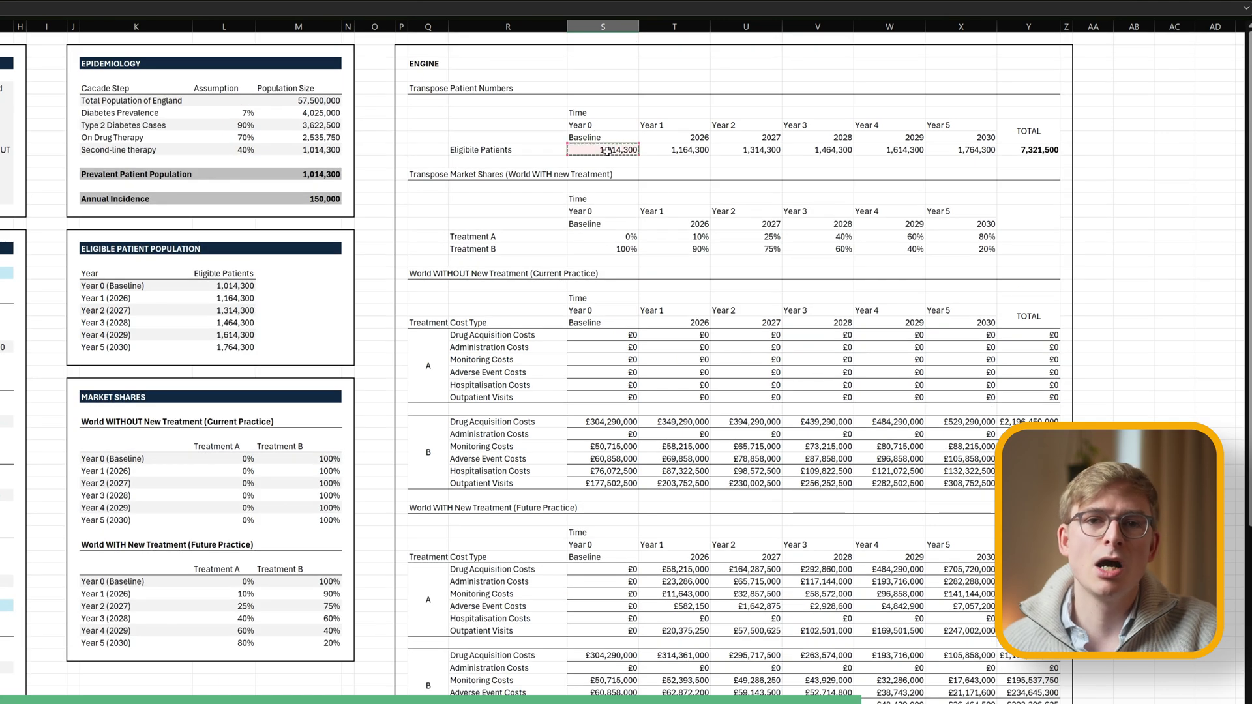
{"action": "key", "text": "ctrl+Return"}
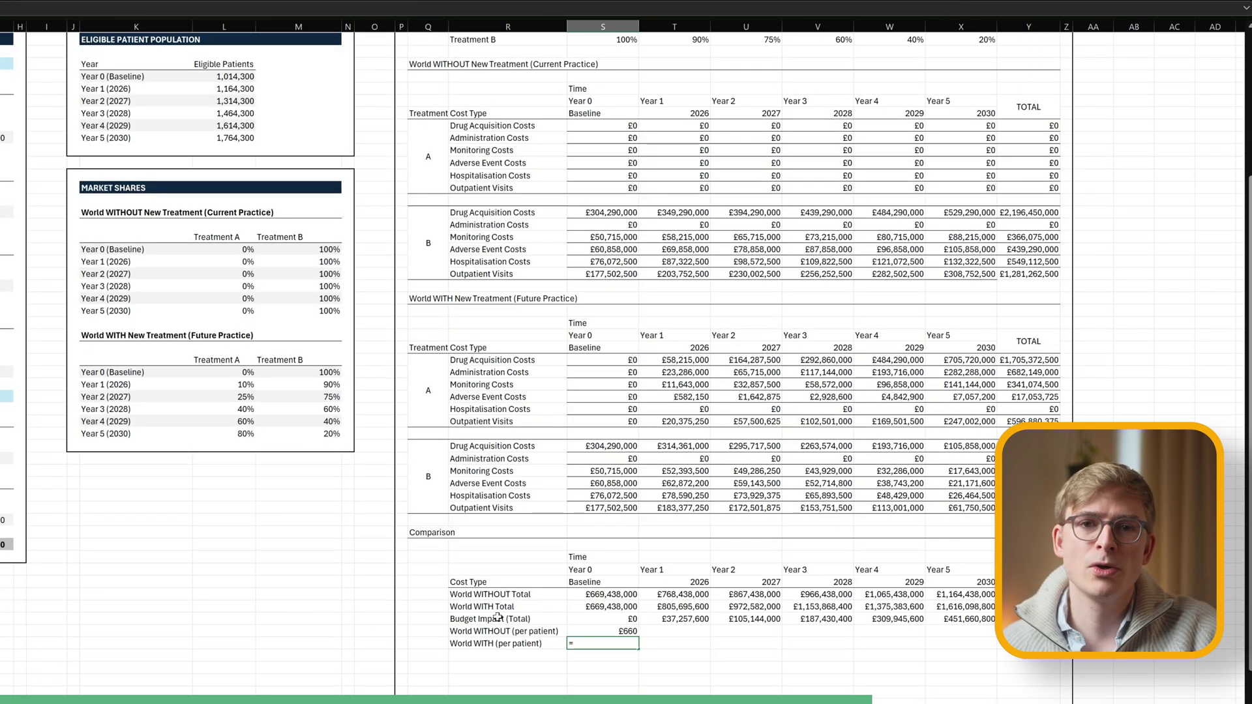
Add the World WITH per-patient formula and fill both per-patient rows across the years.
{"action": "type", "text": "/"}
{"action": "scroll", "coordinate": [582, 392], "scroll_direction": "up", "scroll_amount": 6}
{"action": "left_click", "coordinate": [604, 151]}
{"action": "key", "text": "ctrl+Return"}
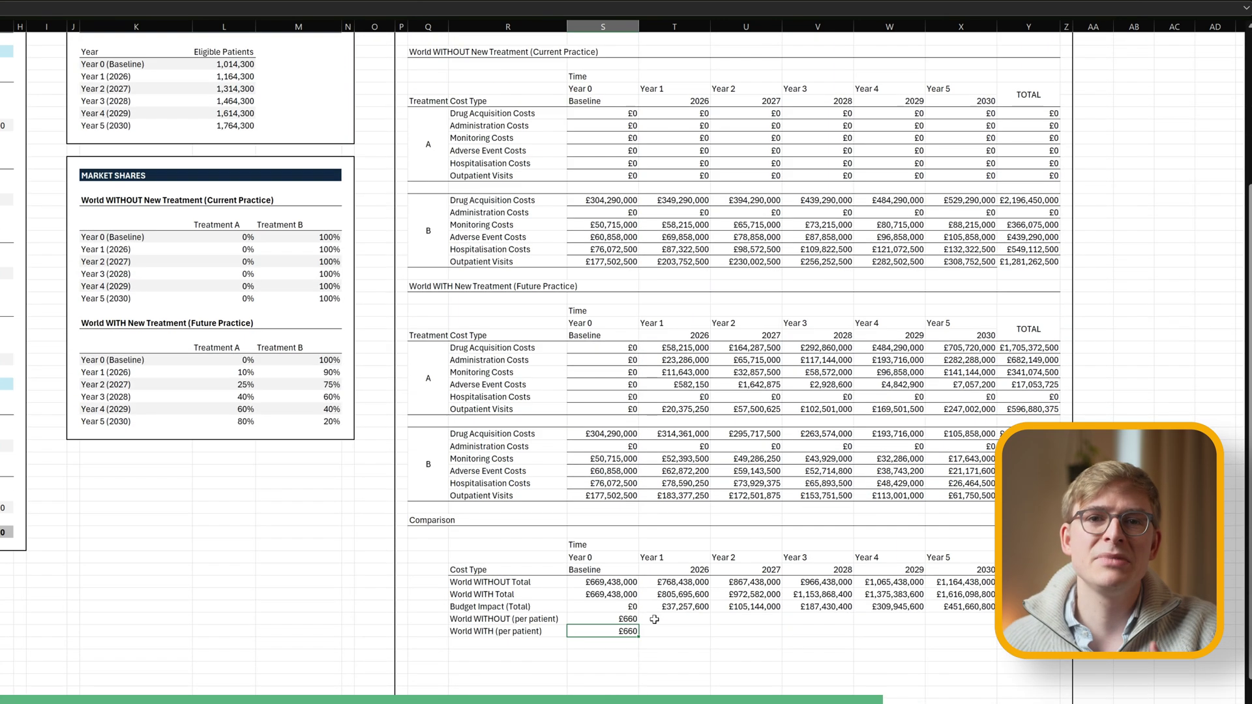
{"action": "left_click_drag", "start_coordinate": [639, 639], "coordinate": [1028, 639]}
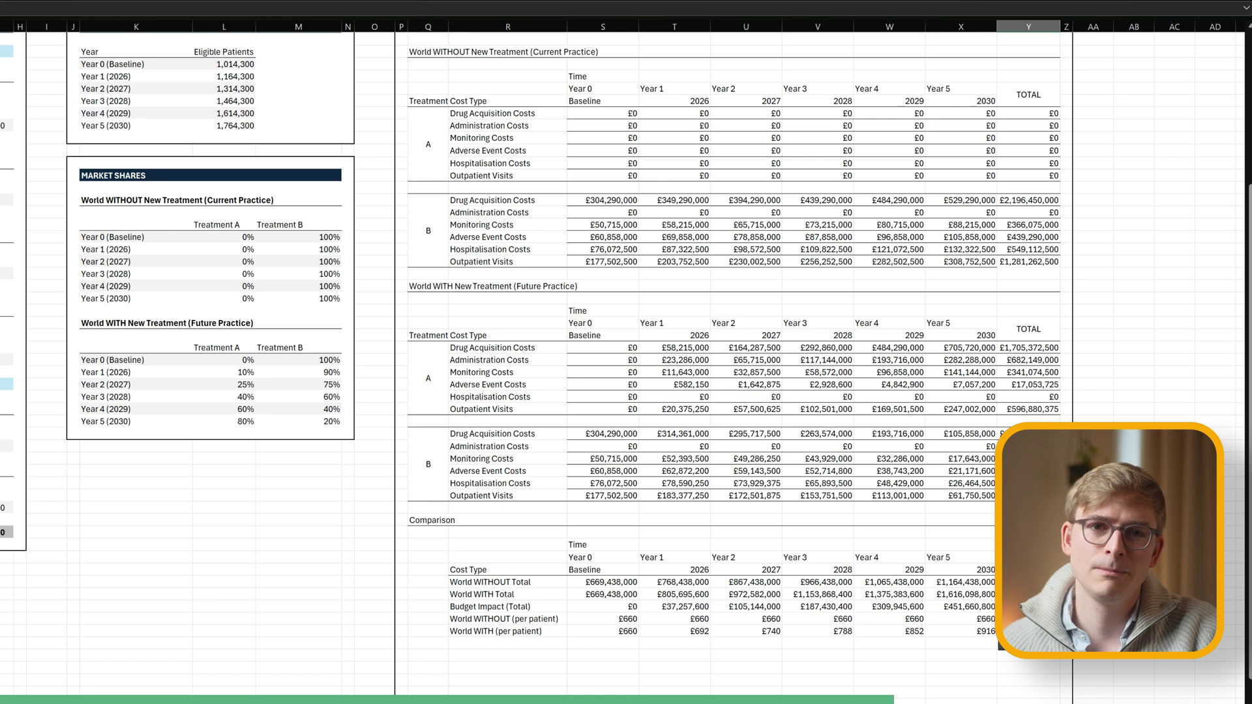
Add the Budget Impact (per patient) row, reaching £256 by 2030.
{"action": "left_click", "coordinate": [501, 644]}
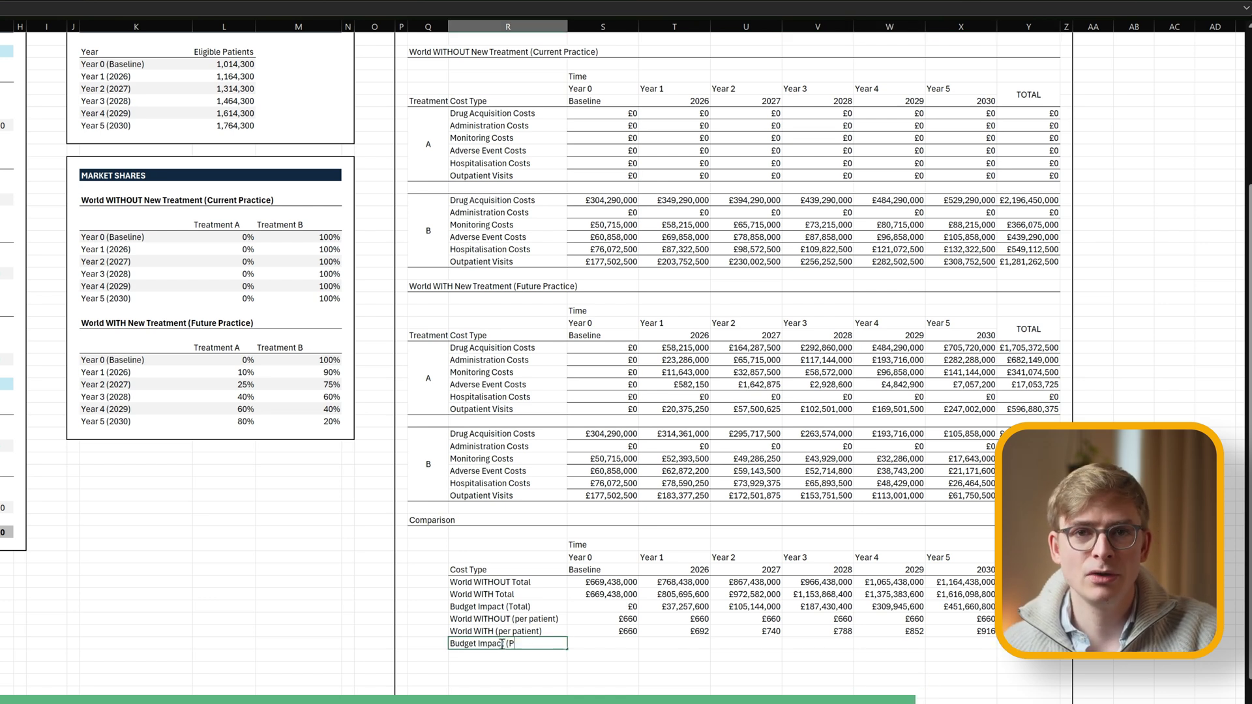
{"action": "key", "text": "Tab"}
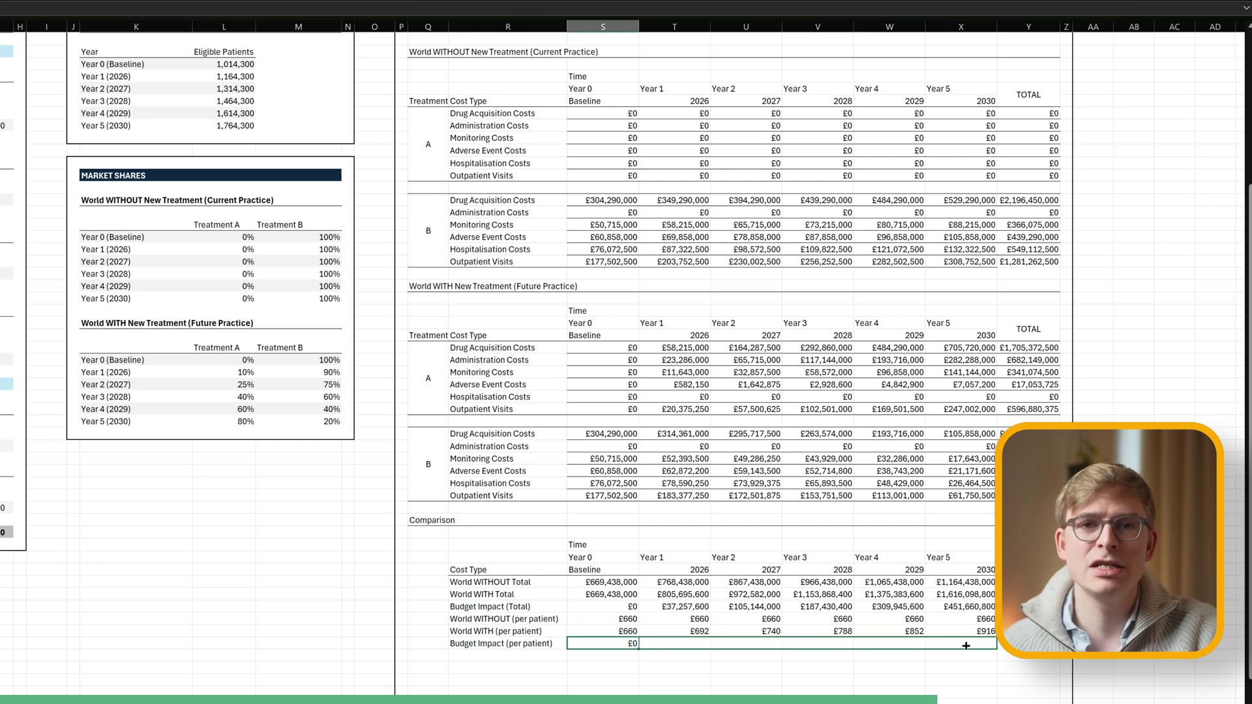
{"action": "left_click_drag", "start_coordinate": [966, 645], "coordinate": [965, 646]}
{"action": "left_click", "coordinate": [988, 672]}
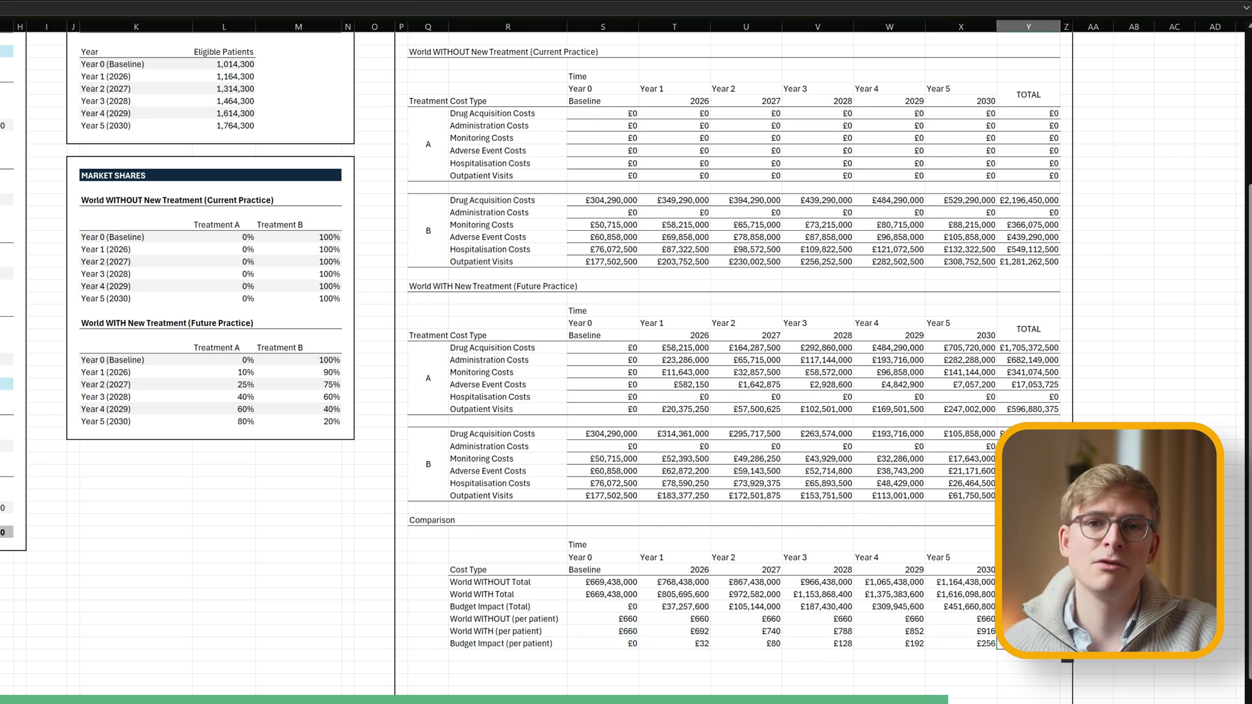
{"action": "left_click", "coordinate": [507, 667]}
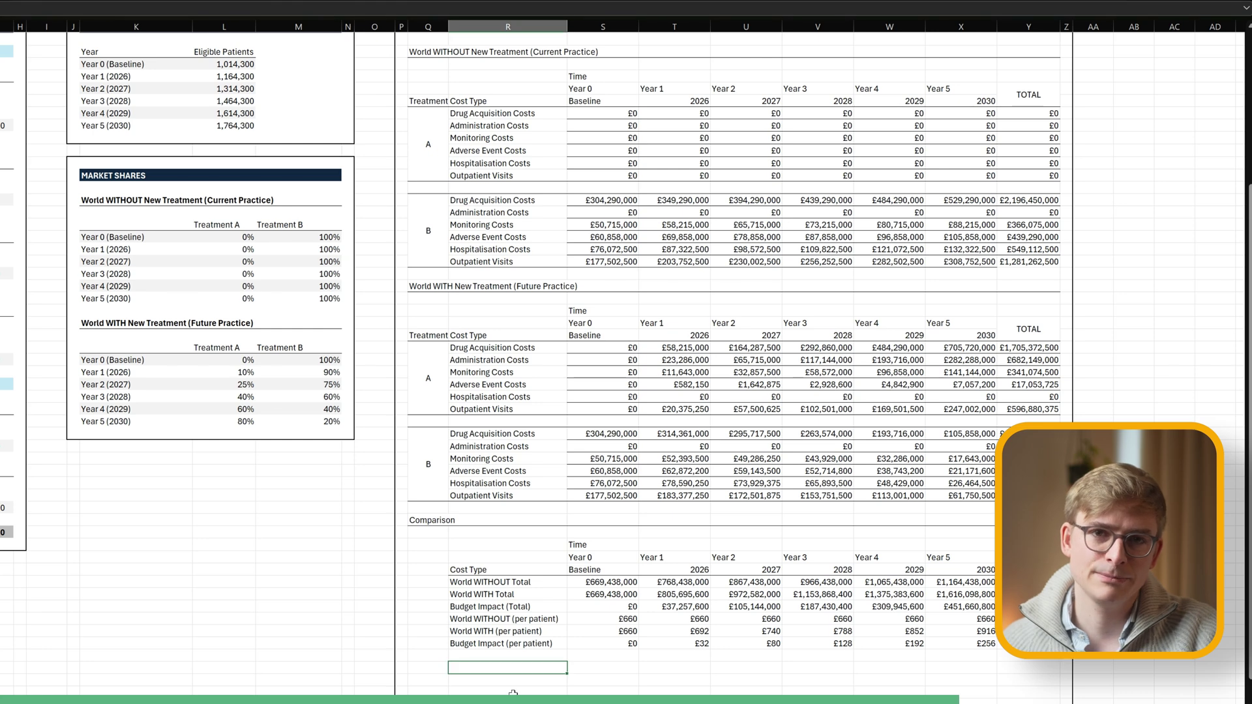
Add a 'Detailed Results (Total)' heading with the cost-type labels pasted beneath it.
{"action": "type", "text": "Detailed Results (Total)"}
{"action": "key", "text": "Return"}
{"action": "scroll", "coordinate": [513, 693], "scroll_direction": "down", "scroll_amount": 6}
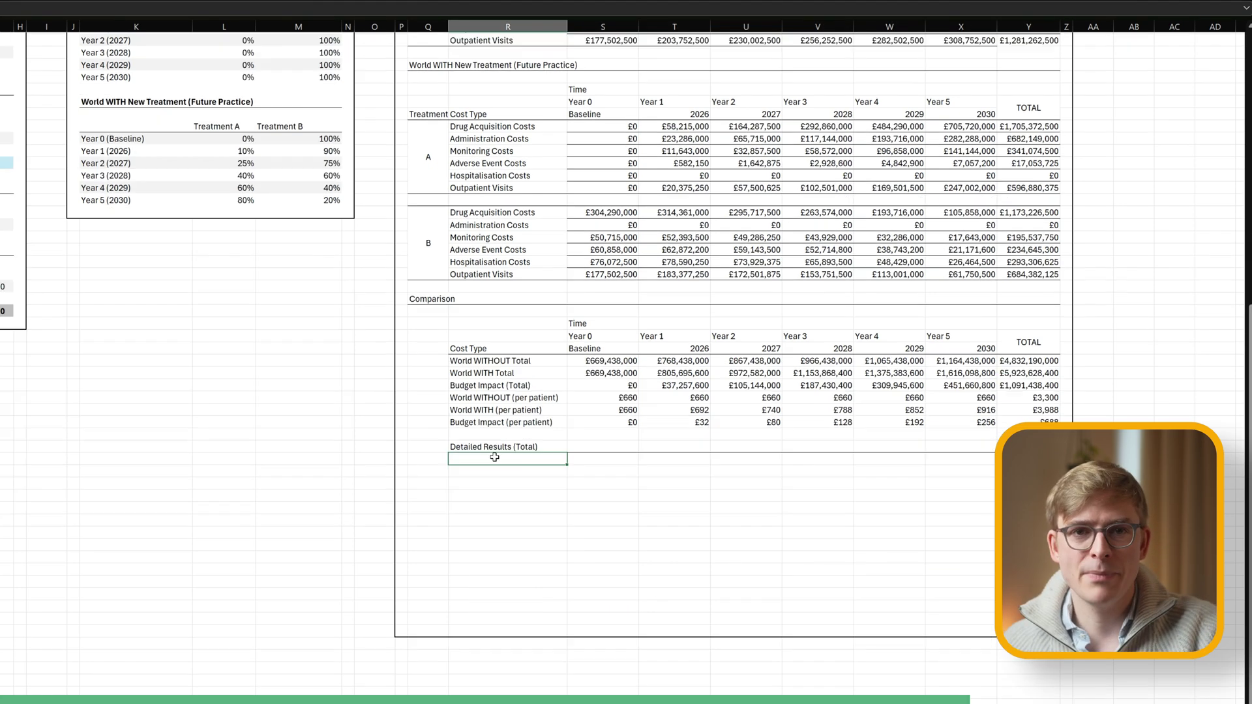
{"action": "left_click_drag", "start_coordinate": [485, 213], "coordinate": [485, 274]}
{"action": "key", "text": "ctrl+c"}
{"action": "left_click", "coordinate": [486, 459]}
{"action": "key", "text": "ctrl+v"}
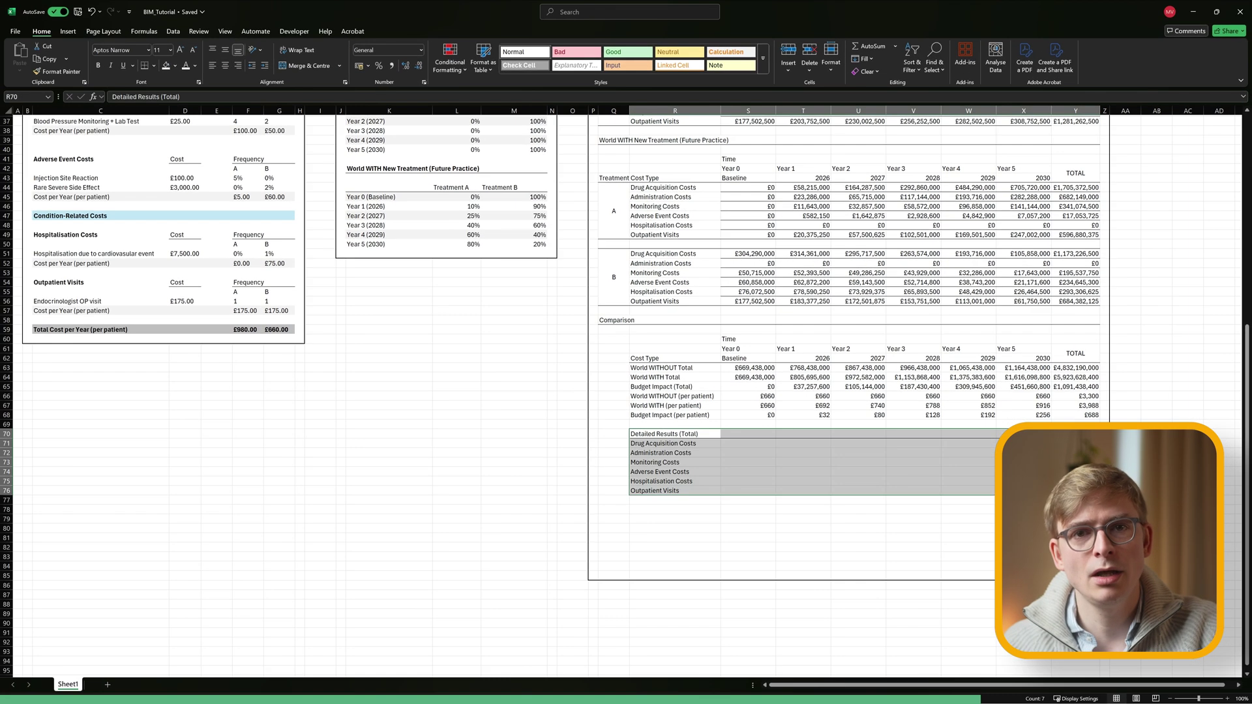
{"action": "scroll", "coordinate": [668, 373], "scroll_direction": "up", "scroll_amount": 8}
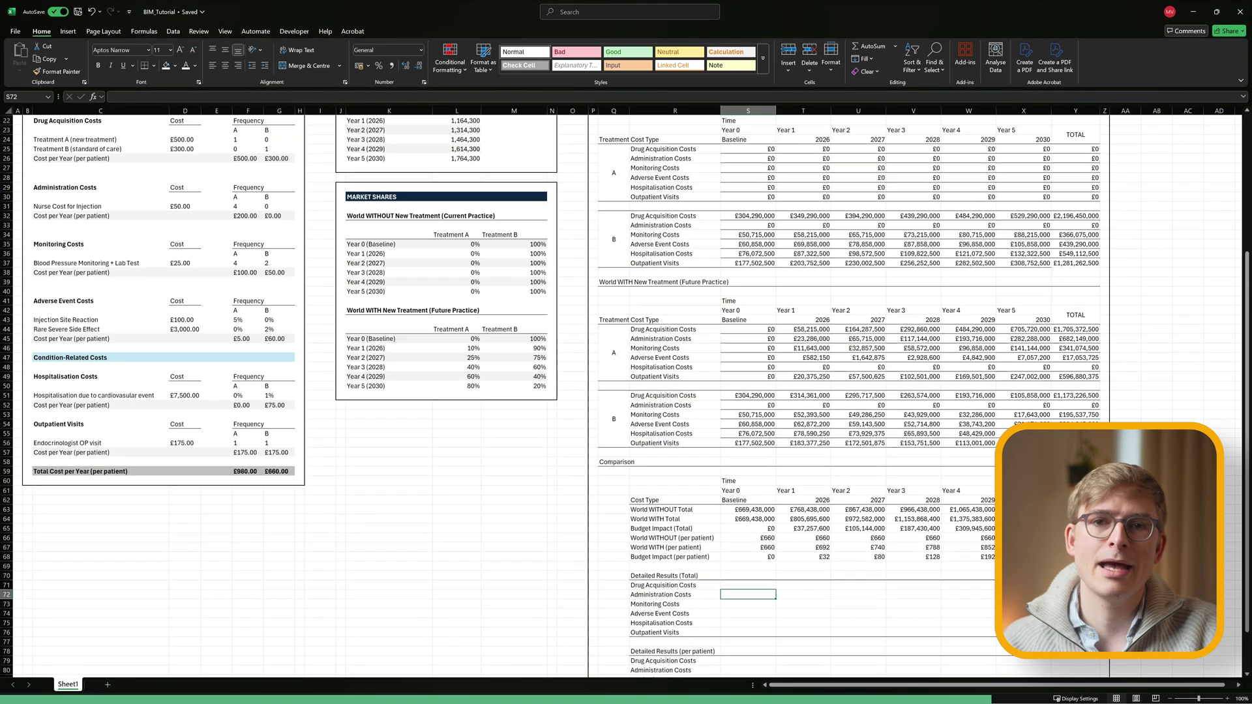
{"action": "scroll", "coordinate": [668, 374], "scroll_direction": "down", "scroll_amount": 1}
Enter WITH-minus-WITHOUT formulas for drug acquisition and administration costs, filled across the years.
{"action": "left_click", "coordinate": [672, 603]}
{"action": "type", "text": "=(S44+S51)-(S25+S32"}
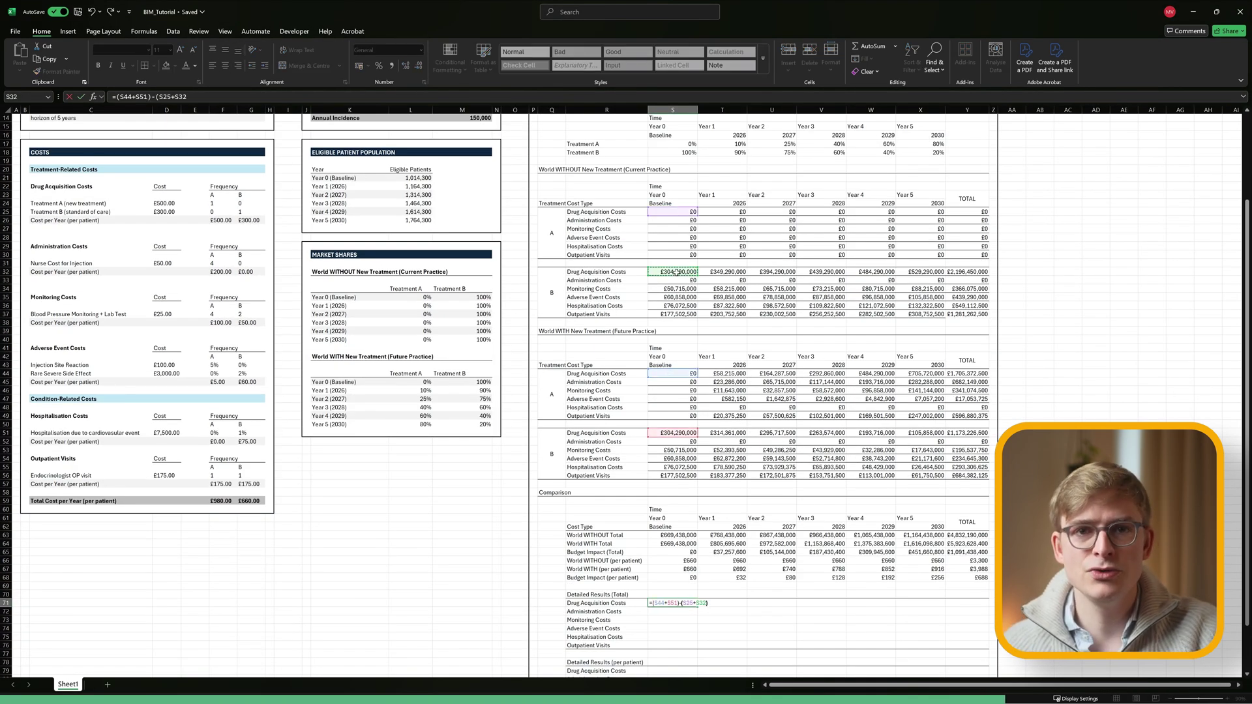
{"action": "key", "text": "Return"}
{"action": "left_click", "coordinate": [672, 603]}
{"action": "left_click_drag", "start_coordinate": [698, 607], "coordinate": [945, 607]}
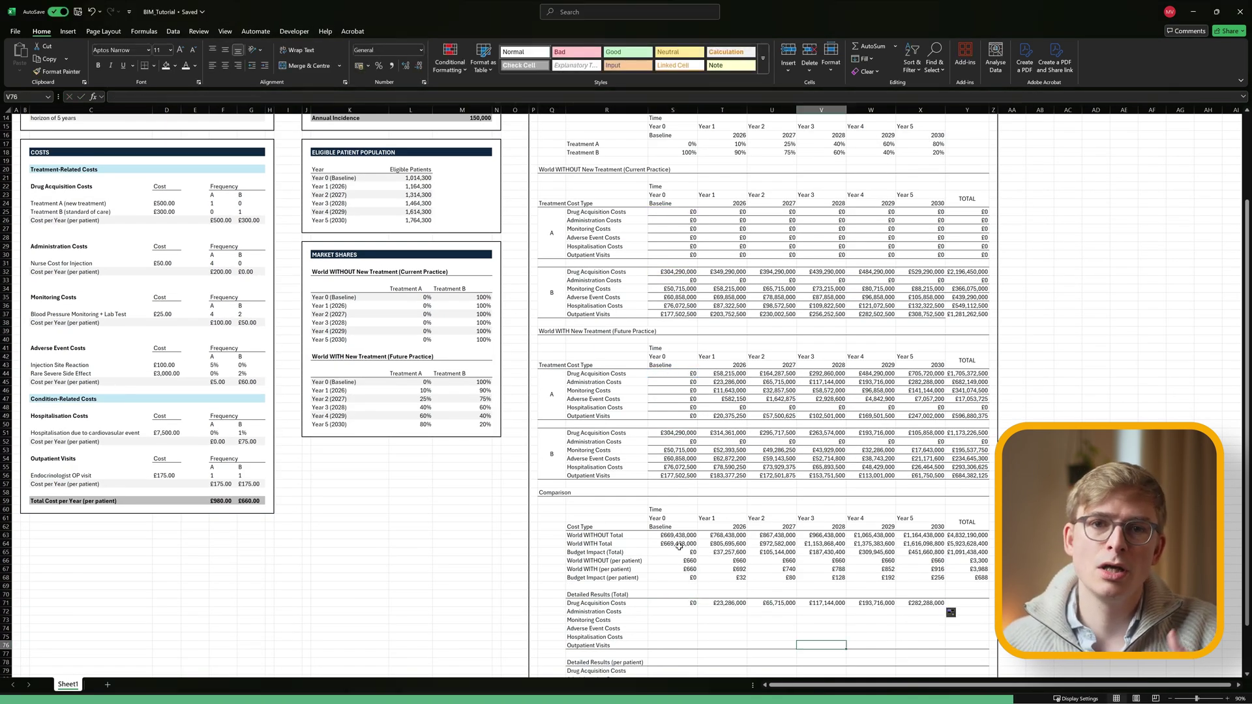
{"action": "key", "text": "Down"}
{"action": "type", "text": "="}
{"action": "scroll", "coordinate": [474, 294], "scroll_direction": "up", "scroll_amount": 1}
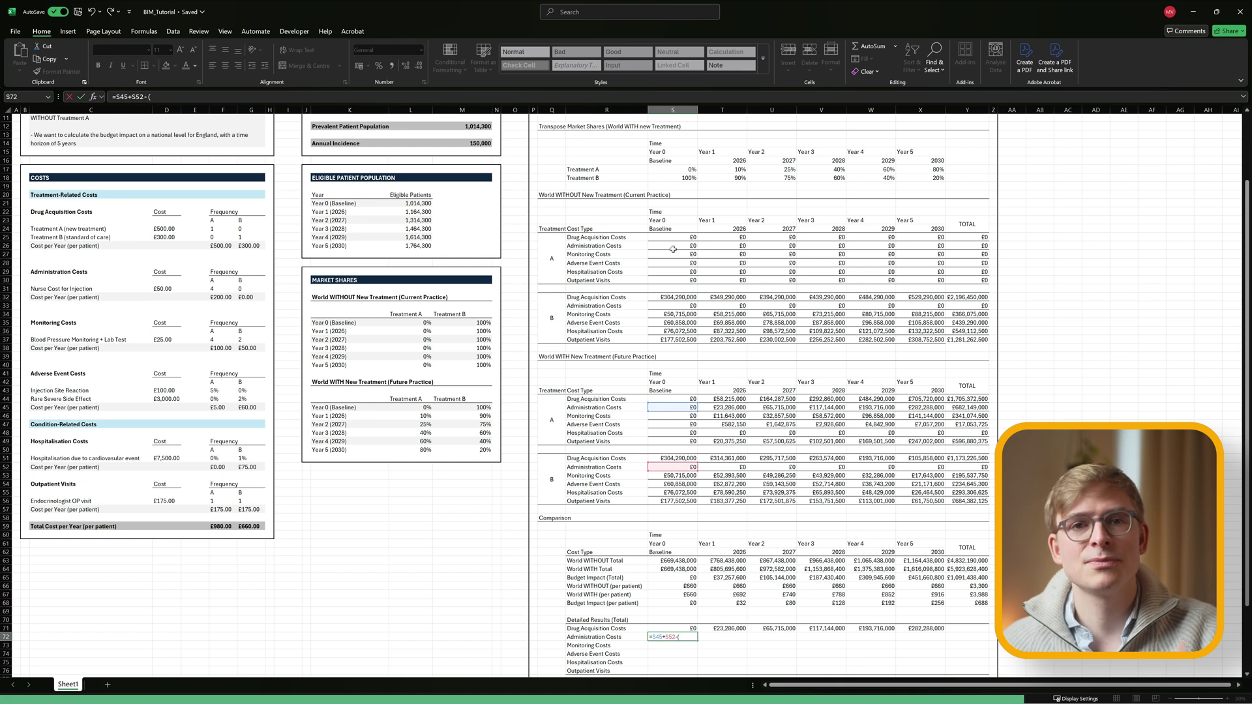
{"action": "type", "text": ")"}
{"action": "key", "text": "Return"}
{"action": "left_click", "coordinate": [673, 636]}
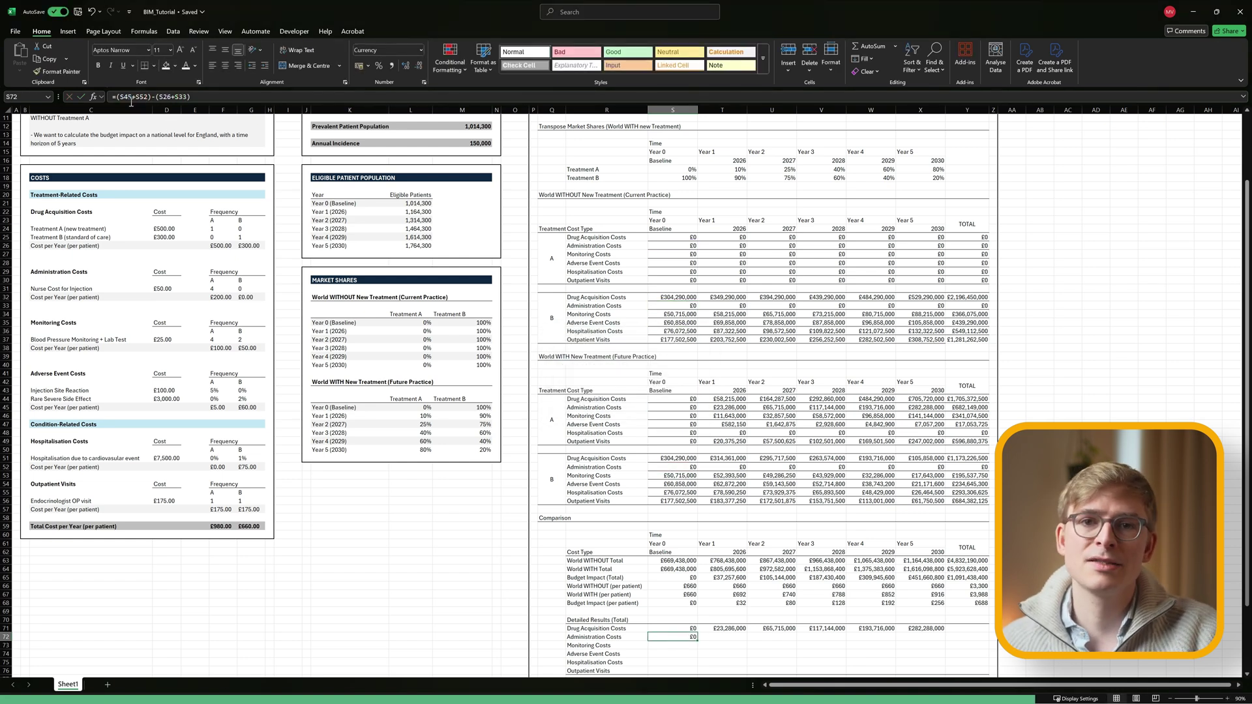
{"action": "left_click_drag", "start_coordinate": [698, 641], "coordinate": [945, 641]}
{"action": "left_click", "coordinate": [915, 647]}
{"action": "scroll", "coordinate": [915, 647], "scroll_direction": "down", "scroll_amount": 2}
Enter difference formulas for monitoring, adverse events, hospitalisation and outpatient visits, e.g. =(S49+S56)-(S30+S37).
{"action": "left_click", "coordinate": [673, 594]}
{"action": "type", "text": "=("}
{"action": "left_click", "coordinate": [680, 364]}
{"action": "type", "text": "+"}
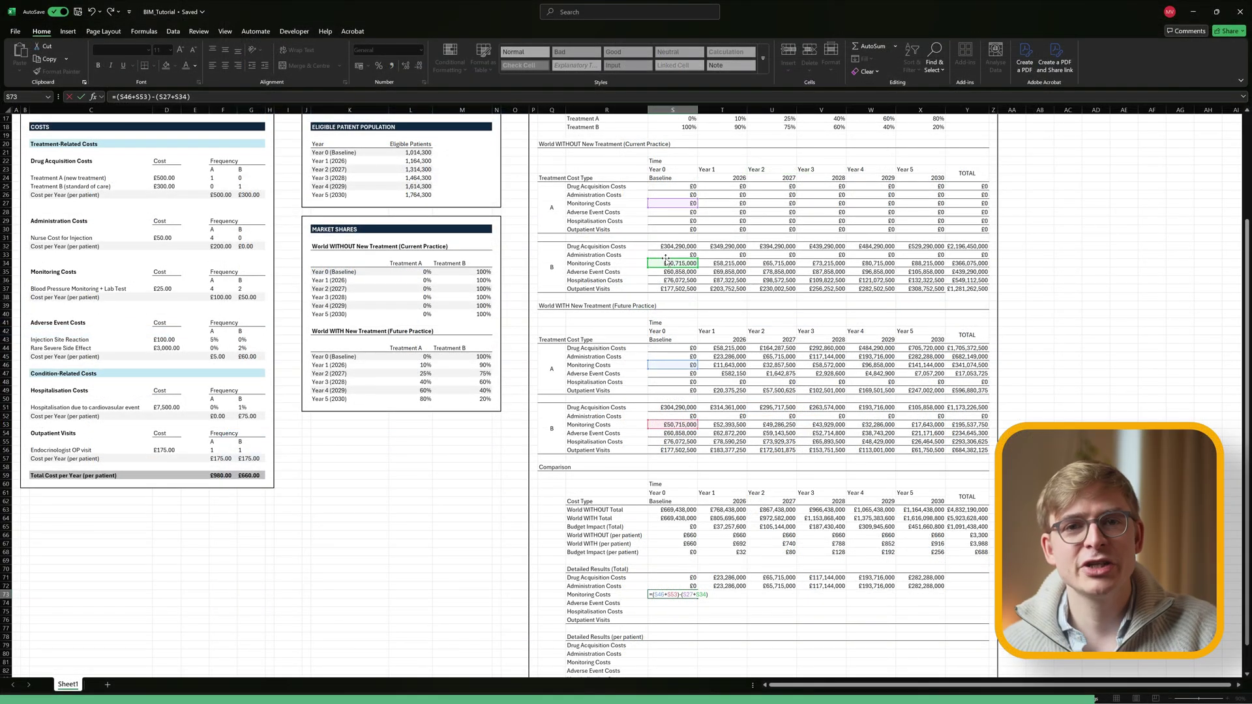
{"action": "key", "text": "Return"}
{"action": "type", "text": "=("}
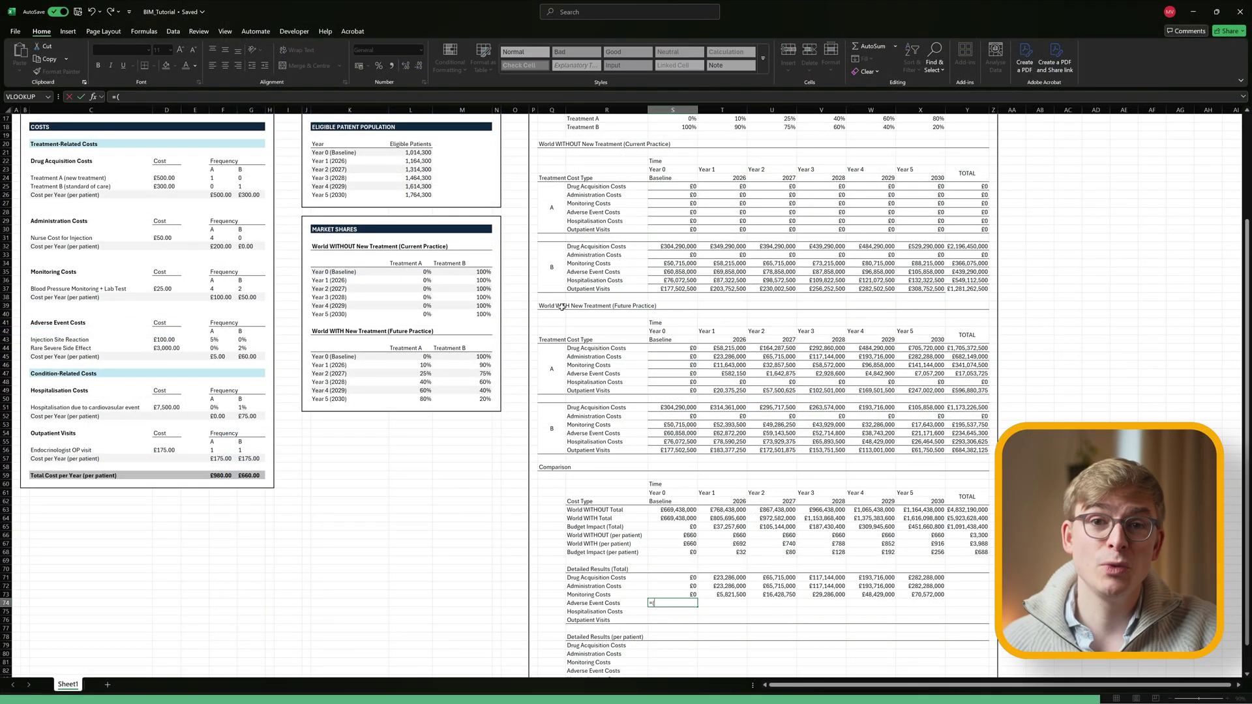
{"action": "key", "text": "Return"}
{"action": "type", "text": "=("}
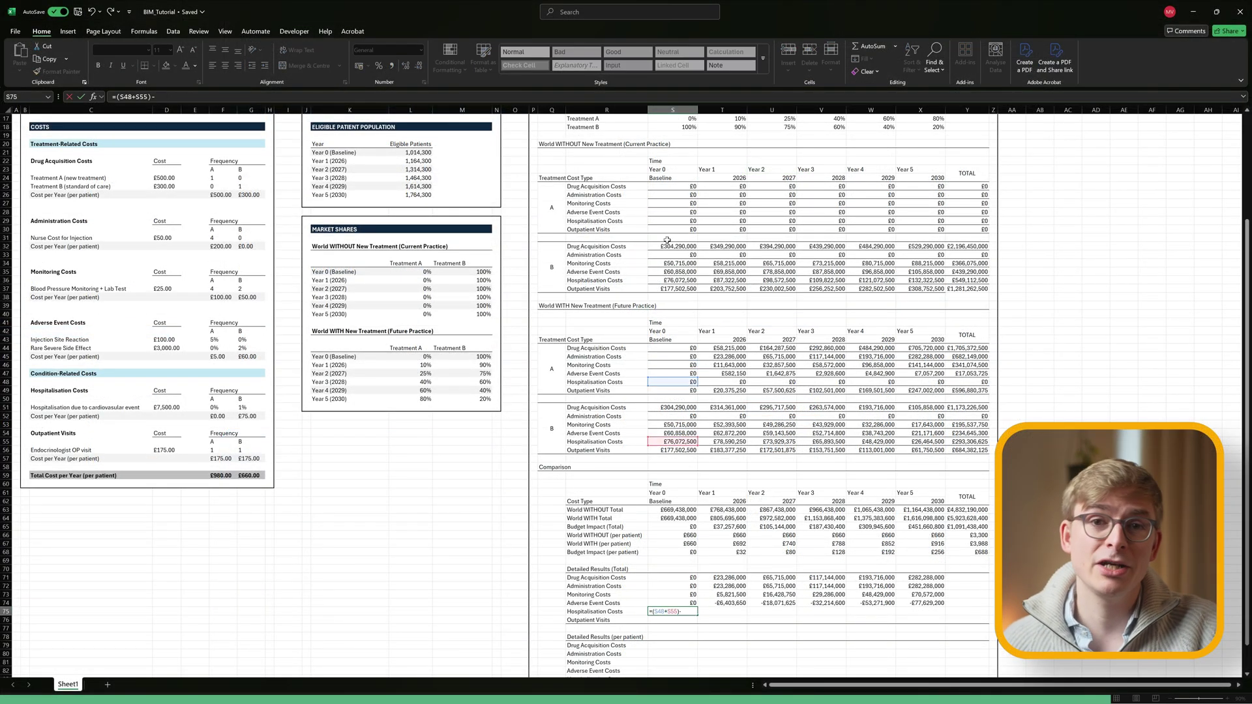
{"action": "type", "text": "(S29+S36)"}
{"action": "key", "text": "Return"}
{"action": "type", "text": "=(S49+"}
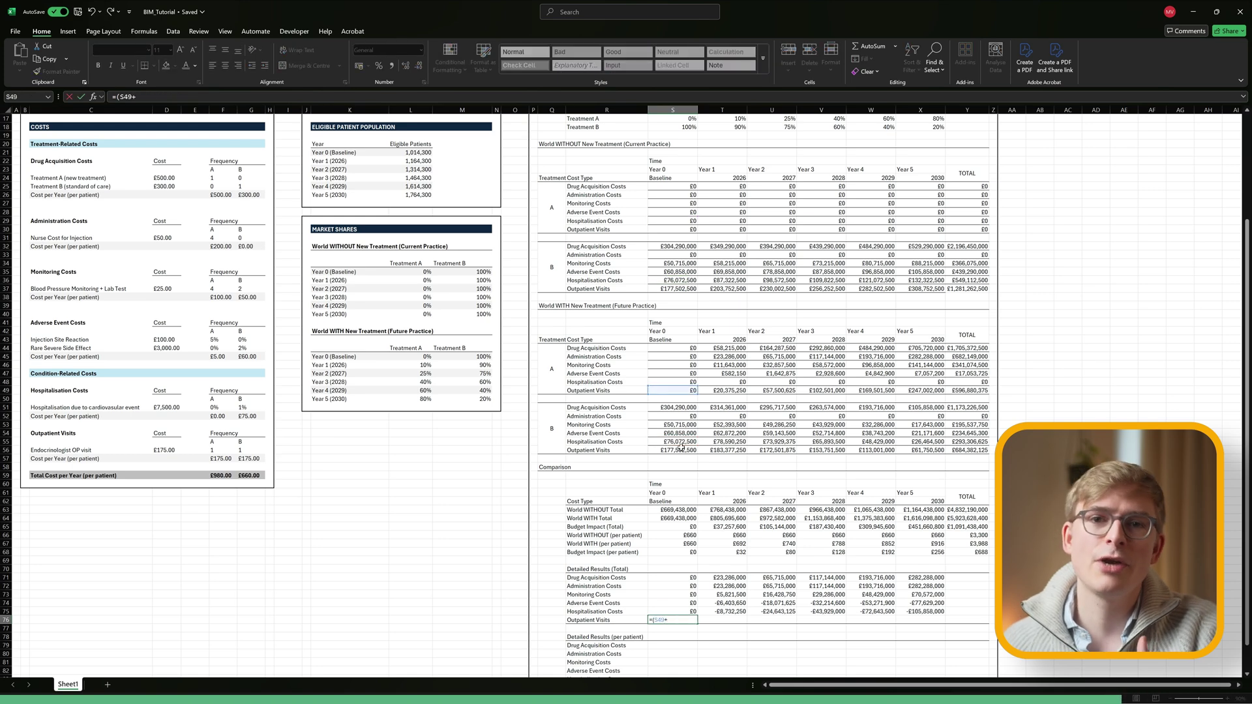
{"action": "type", "text": "S56)-(S30+S37)"}
{"action": "key", "text": "Return"}
{"action": "left_click", "coordinate": [920, 569]}
Fill the per-patient block S79:X84 with =S71:X76/S10:X10.
{"action": "scroll", "coordinate": [992, 665], "scroll_direction": "up", "scroll_amount": 2}
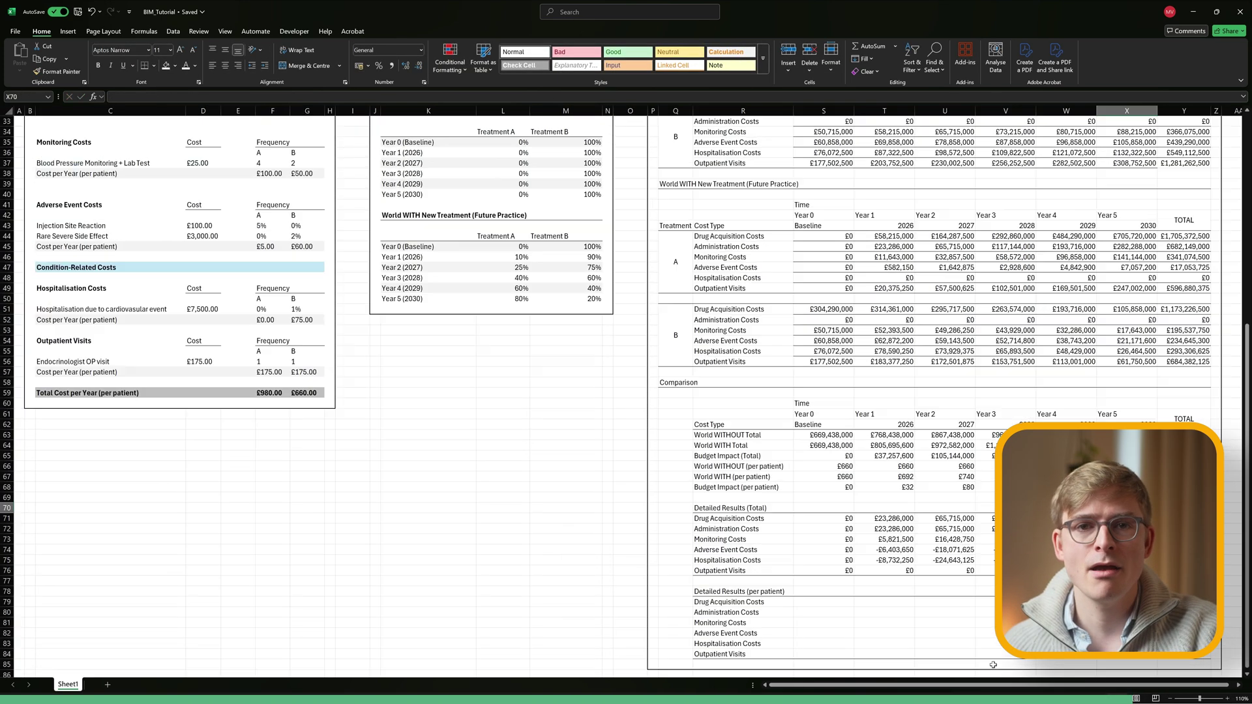
{"action": "scroll", "coordinate": [993, 665], "scroll_direction": "down", "scroll_amount": 3}
{"action": "left_click_drag", "start_coordinate": [823, 602], "coordinate": [1126, 654]}
{"action": "type", "text": "="}
{"action": "left_click_drag", "start_coordinate": [824, 518], "coordinate": [1127, 571]}
{"action": "scroll", "coordinate": [652, 392], "scroll_direction": "up", "scroll_amount": 10}
{"action": "type", "text": "/"}
{"action": "left_click_drag", "start_coordinate": [457, 131], "coordinate": [760, 131]}
{"action": "scroll", "coordinate": [571, 228], "scroll_direction": "down", "scroll_amount": 10}
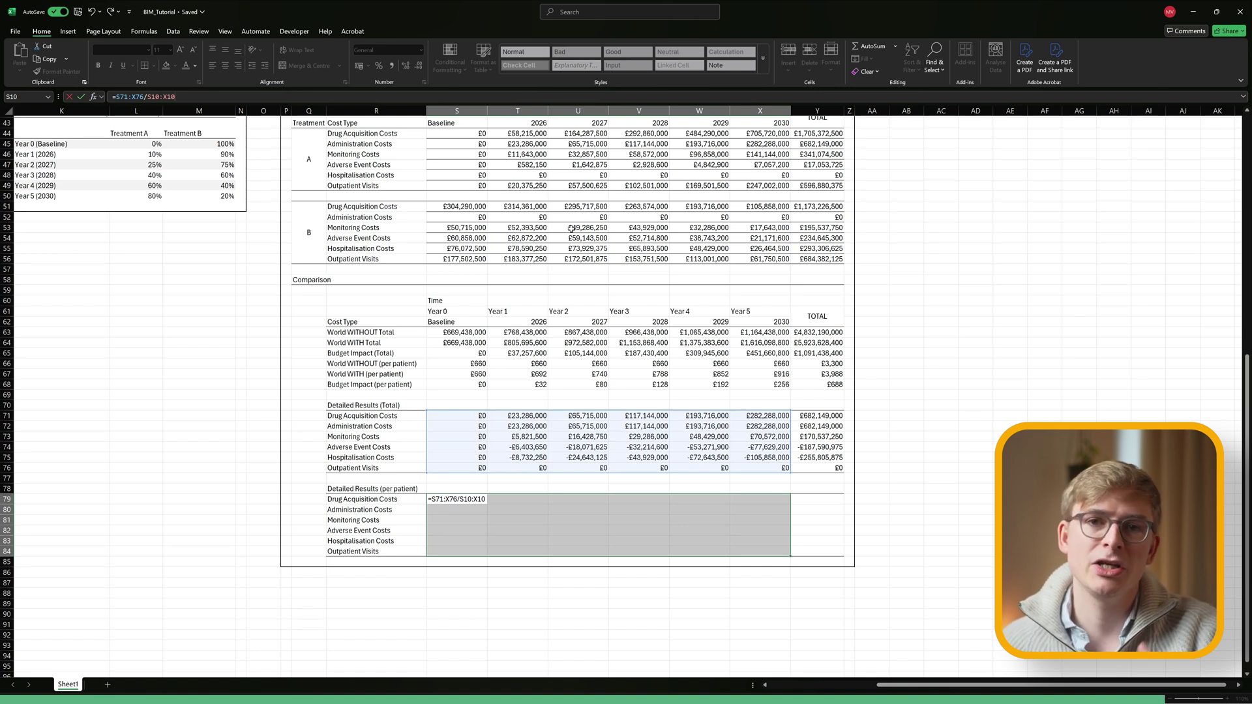
{"action": "key", "text": "Return"}
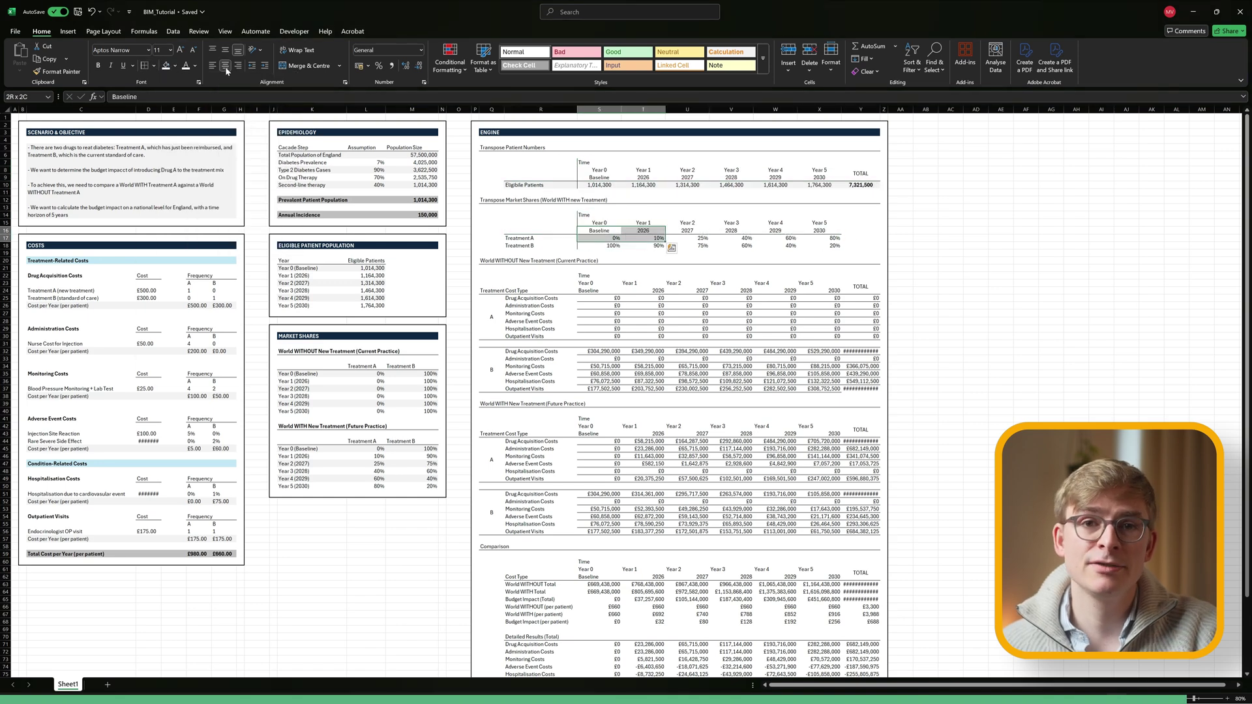
Add borders, bold grey fill on budget-impact rows, and light-blue fill on Engine headings.
{"action": "scroll", "coordinate": [589, 391], "scroll_direction": "down", "scroll_amount": 6}
{"action": "left_click", "coordinate": [591, 427]}
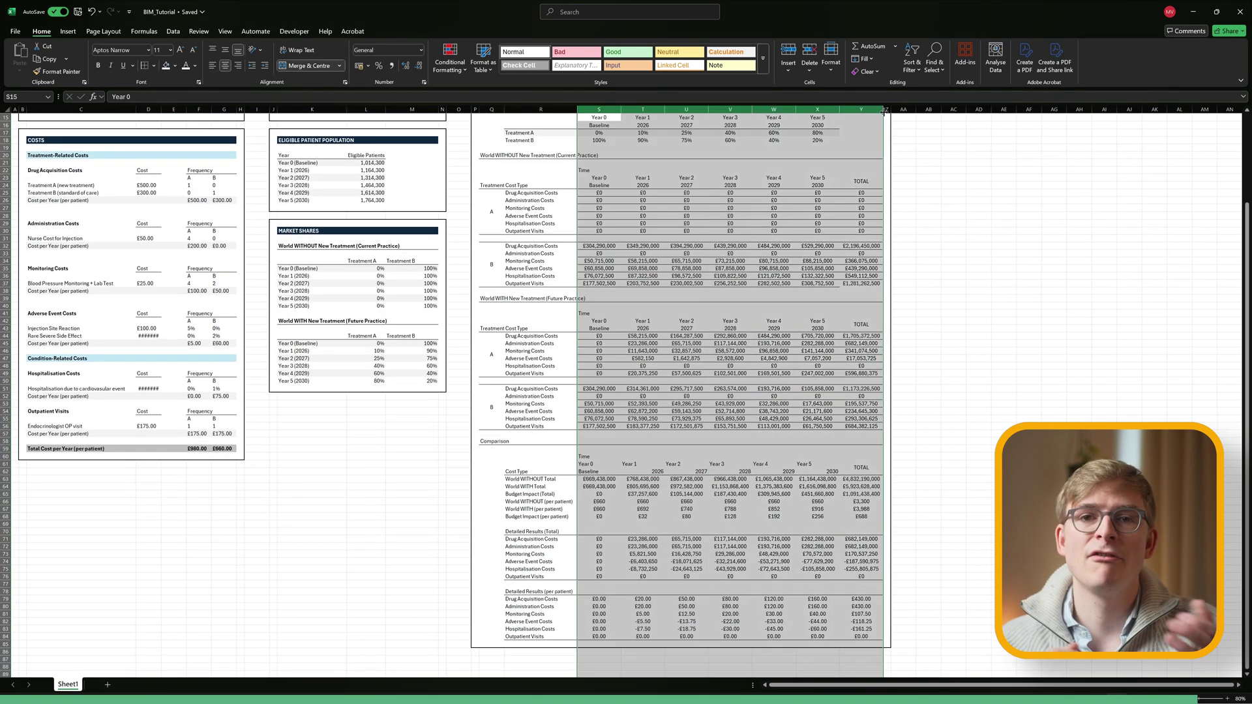
{"action": "key", "text": "ctrl+1"}
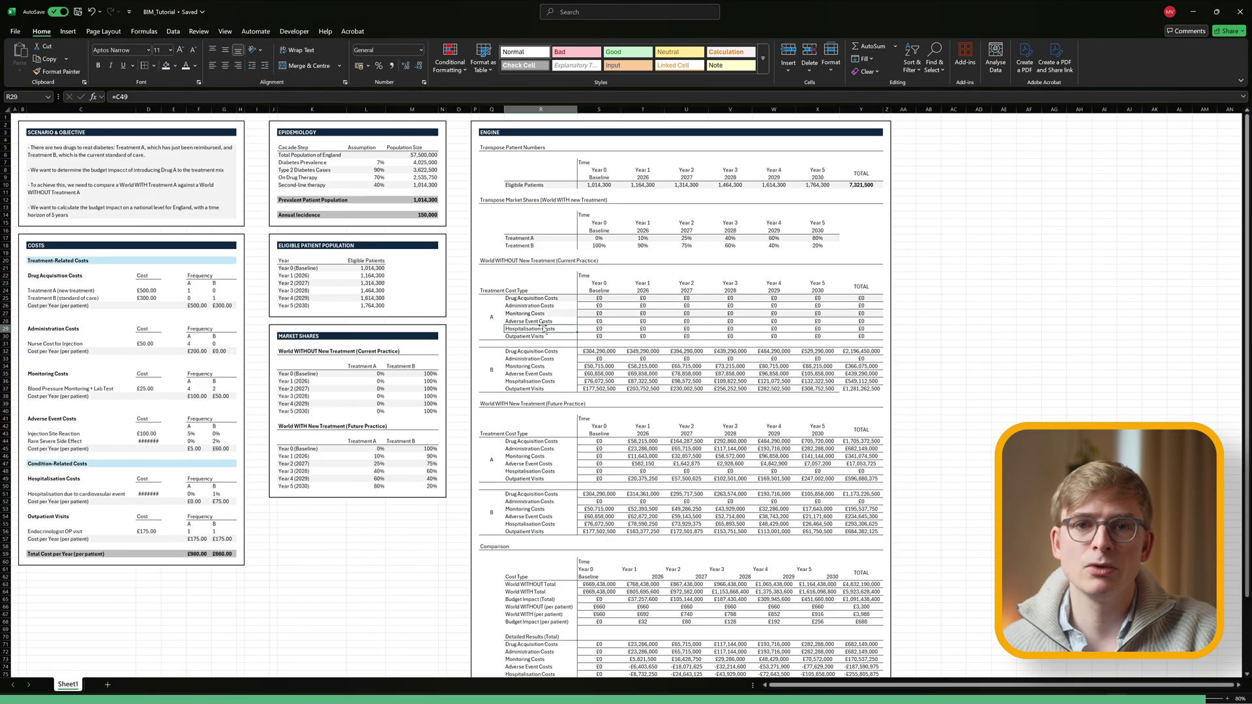
{"action": "scroll", "coordinate": [532, 392], "scroll_direction": "down", "scroll_amount": 3}
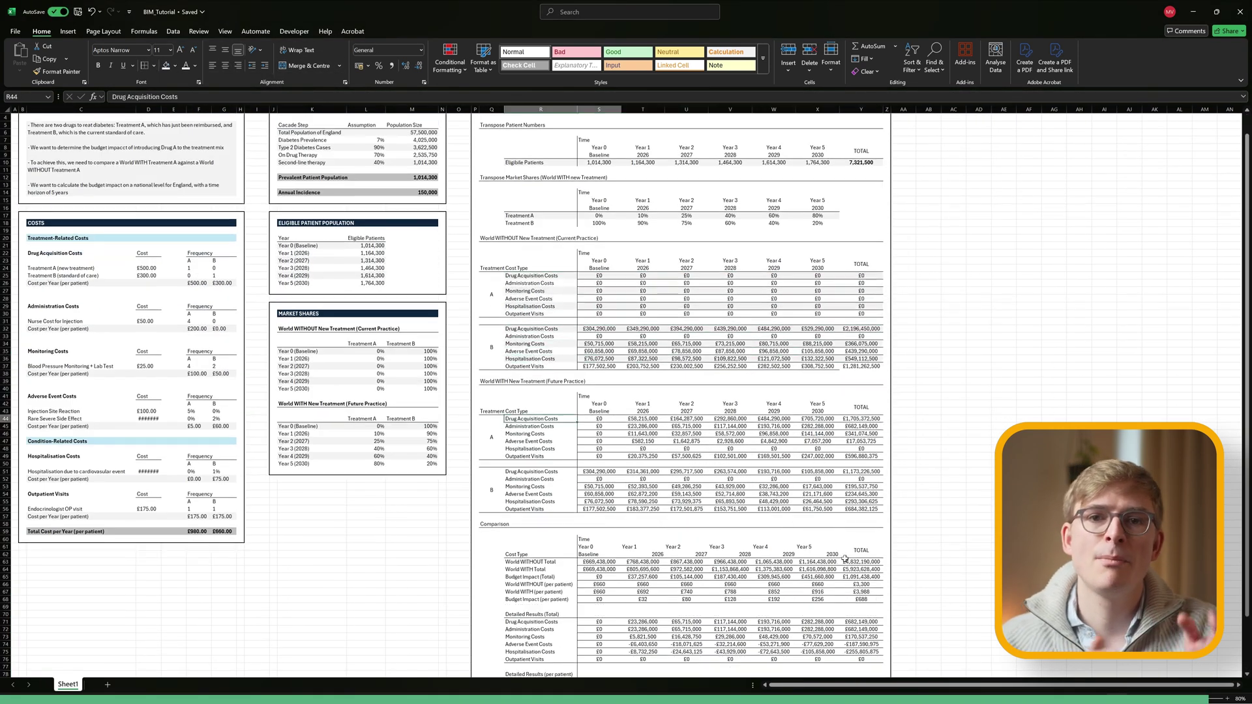
{"action": "left_click", "coordinate": [533, 433]}
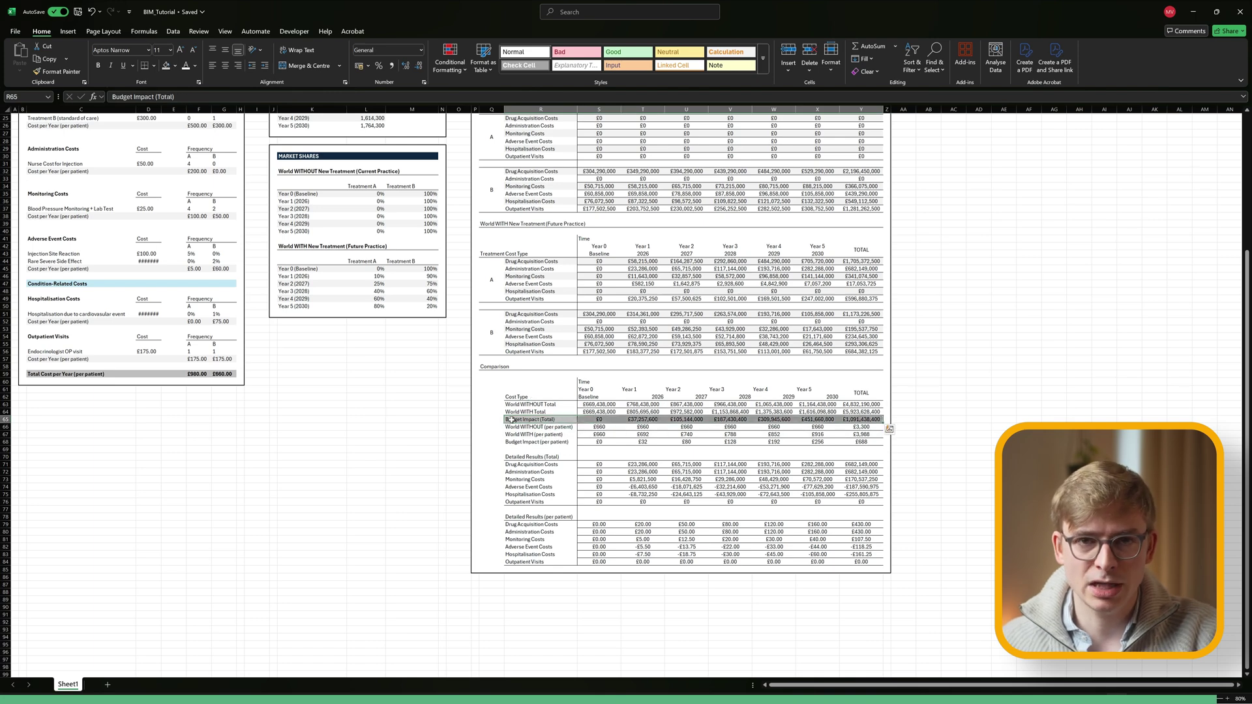
{"action": "scroll", "coordinate": [555, 180], "scroll_direction": "up", "scroll_amount": 20}
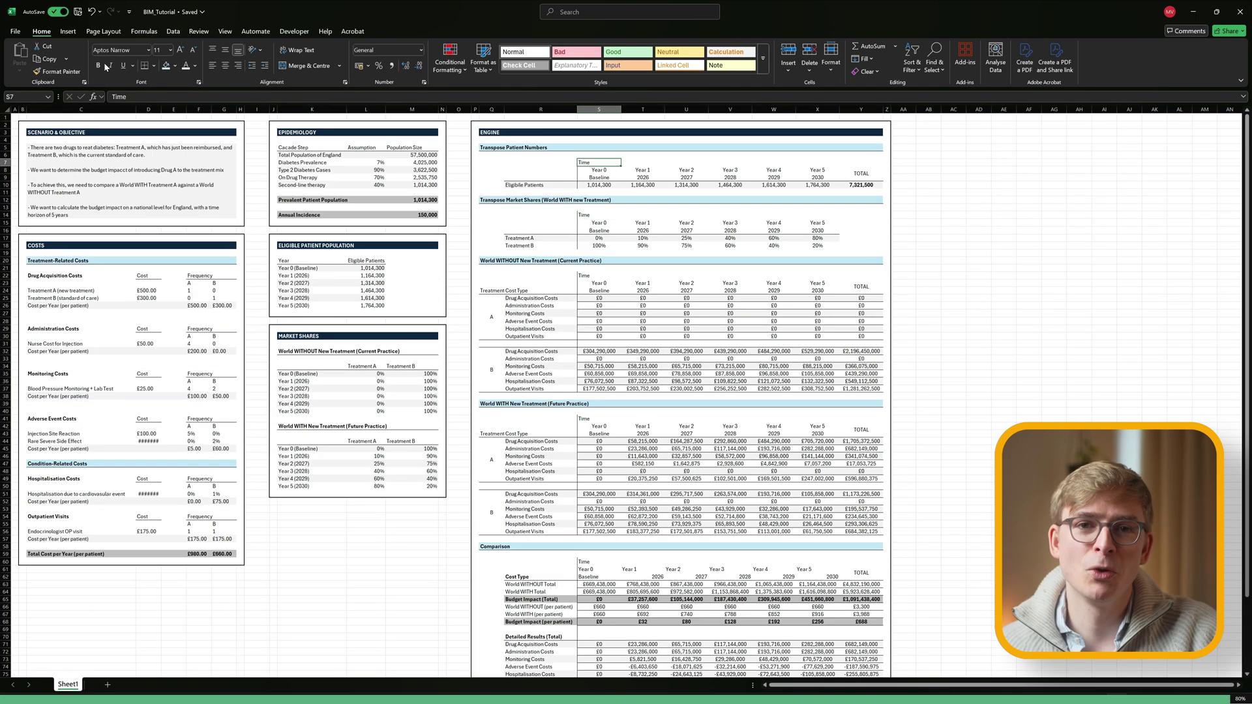
{"action": "scroll", "coordinate": [652, 326], "scroll_direction": "down", "scroll_amount": 5}
{"action": "left_click", "coordinate": [643, 441]}
{"action": "scroll", "coordinate": [932, 293], "scroll_direction": "up", "scroll_amount": 5}
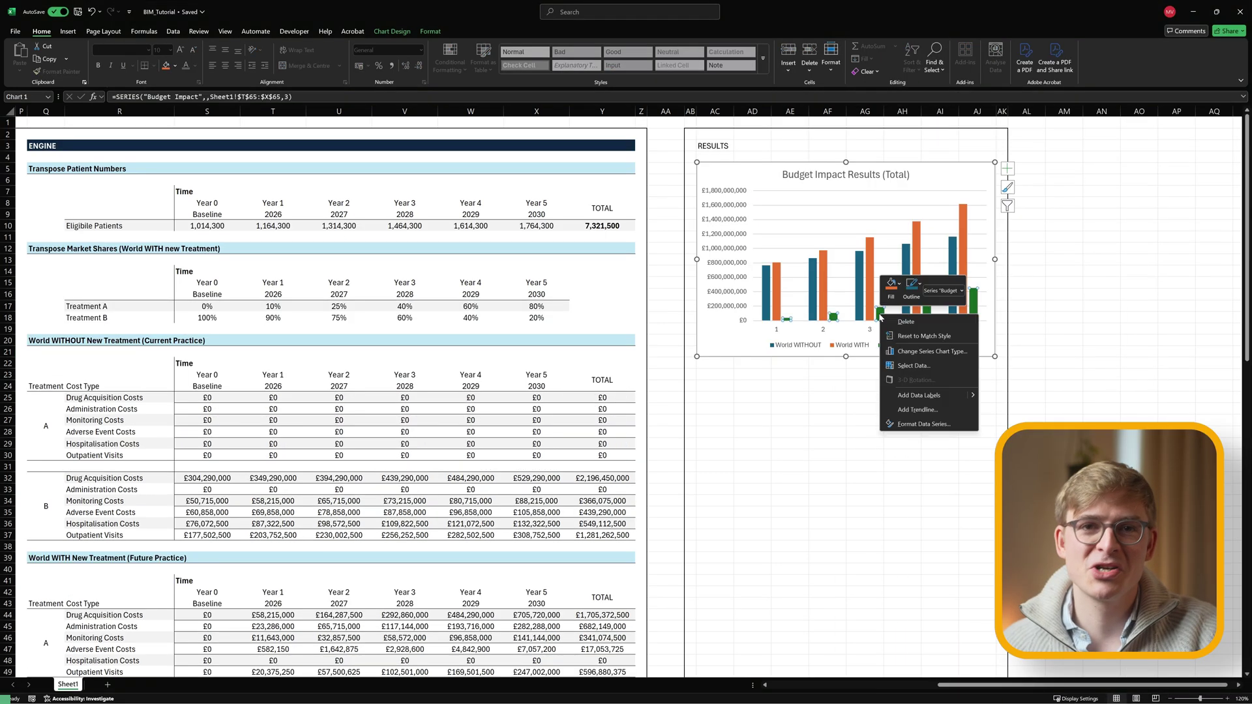
Add data labels to the Budget Impact series, apply a new colour palette, and finish the 'Cost Type' title.
{"action": "left_click", "coordinate": [923, 424]}
{"action": "left_click", "coordinate": [1008, 187]}
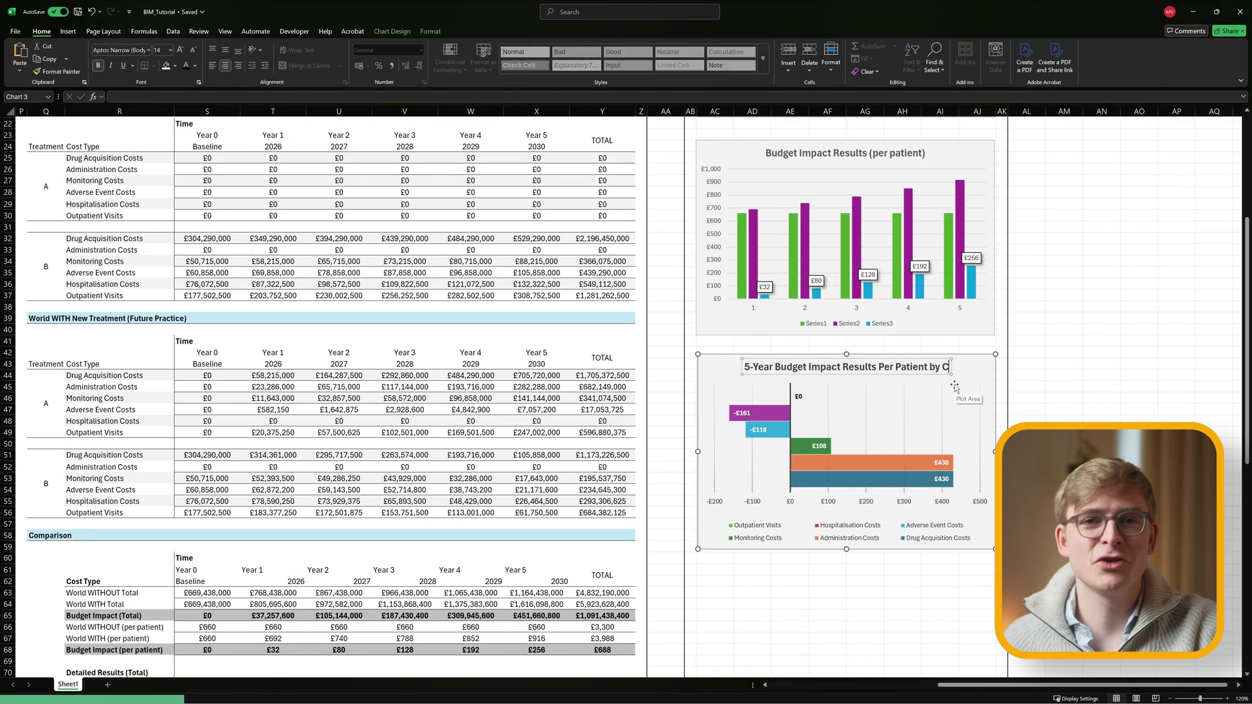
{"action": "type", "text": "ost Type"}
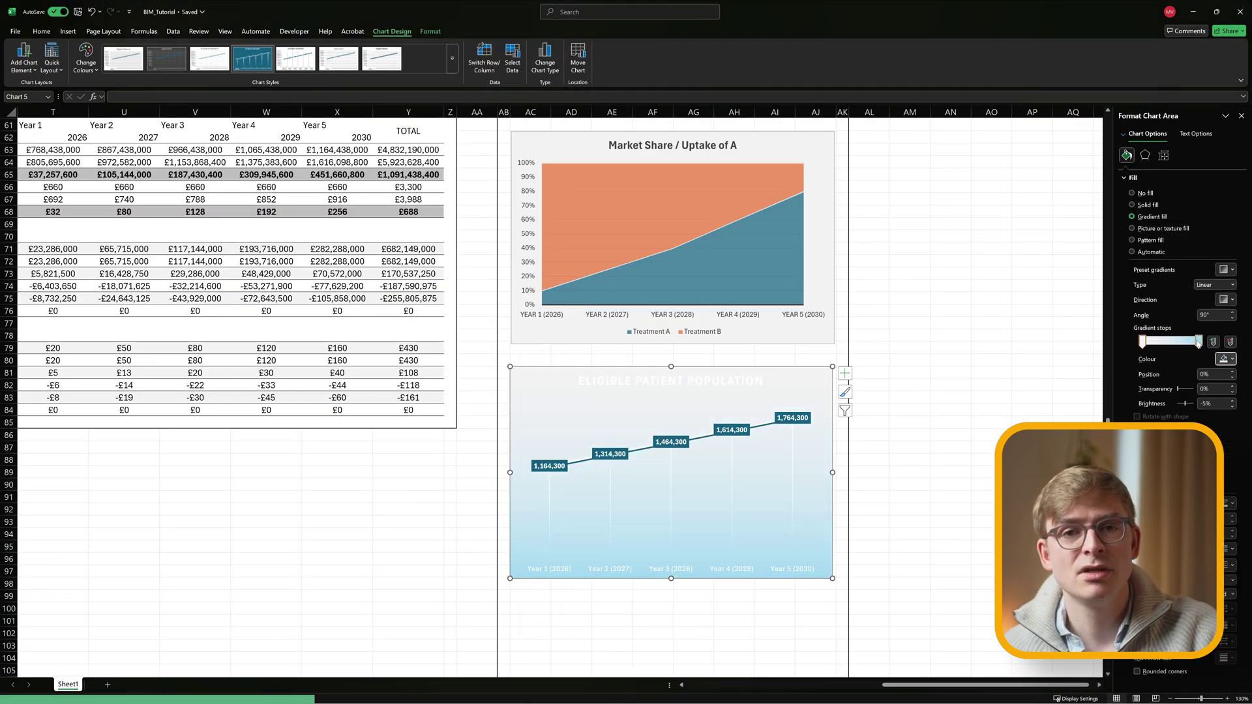
Give the chart a dark navy gradient background and axis titles, then narrow column O.
{"action": "left_click", "coordinate": [1224, 359]}
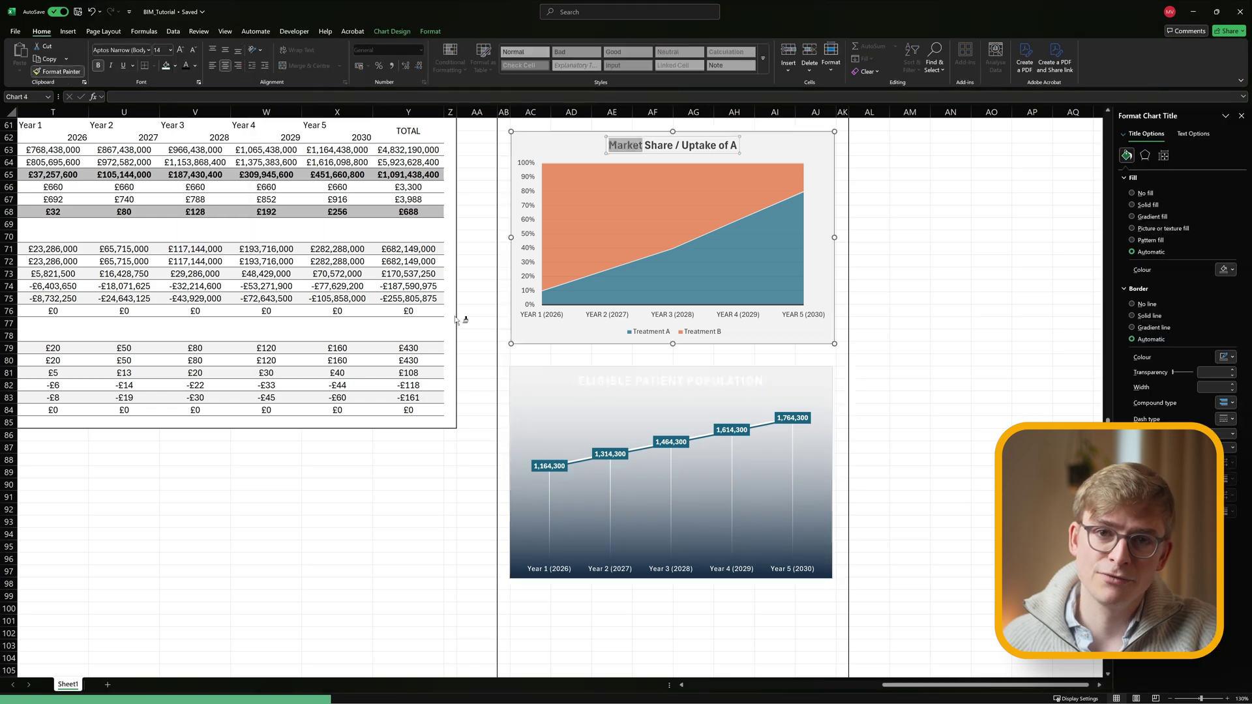
{"action": "left_click", "coordinate": [846, 373]}
{"action": "left_click", "coordinate": [866, 398]}
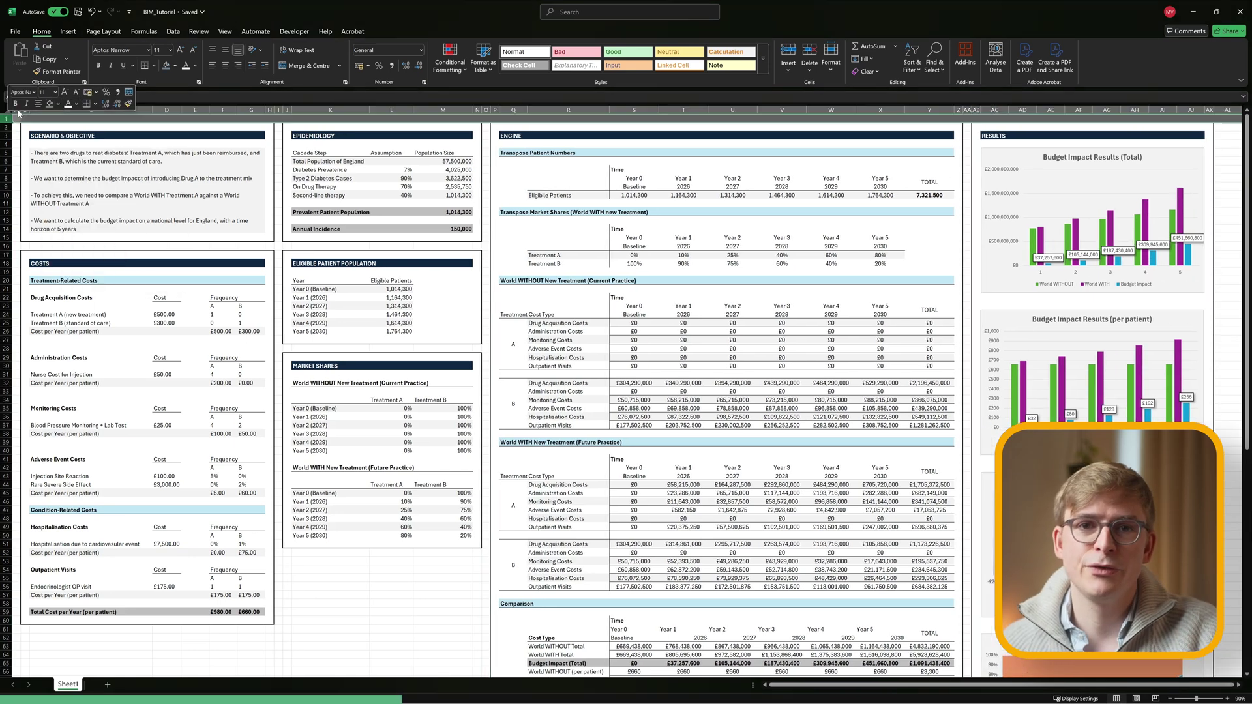
{"action": "left_click", "coordinate": [40, 639]}
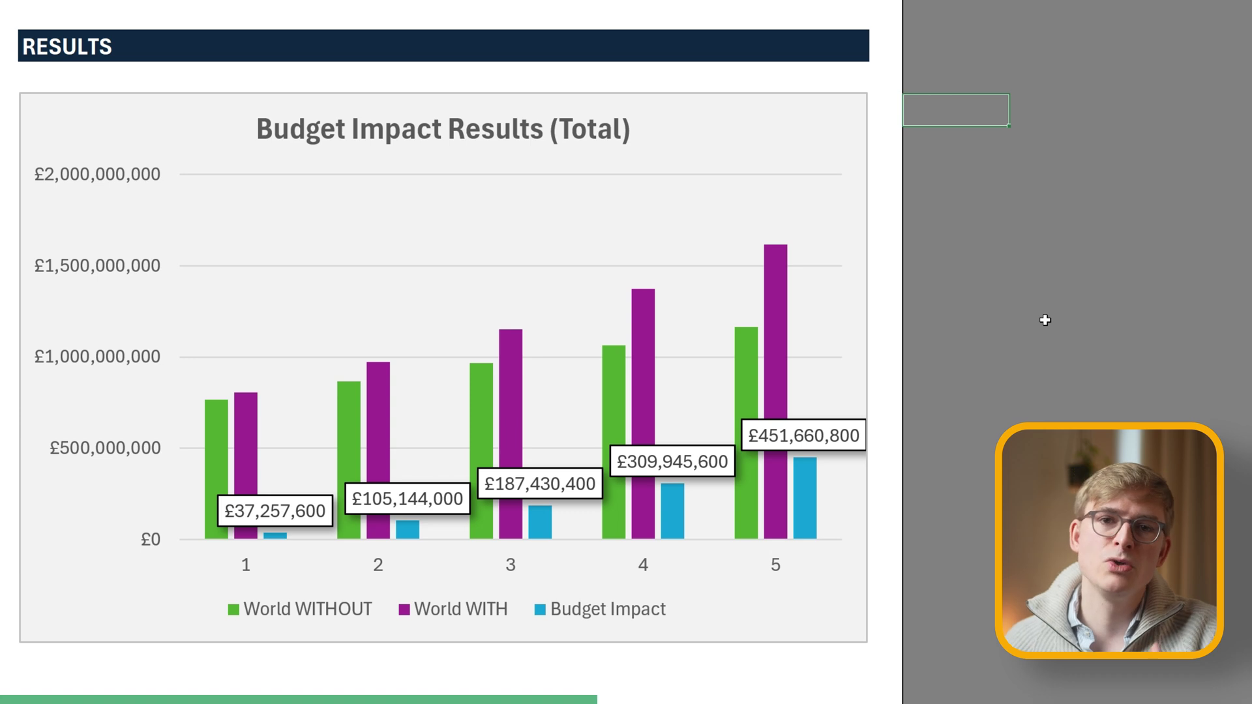
{"action": "left_click", "coordinate": [1148, 246]}
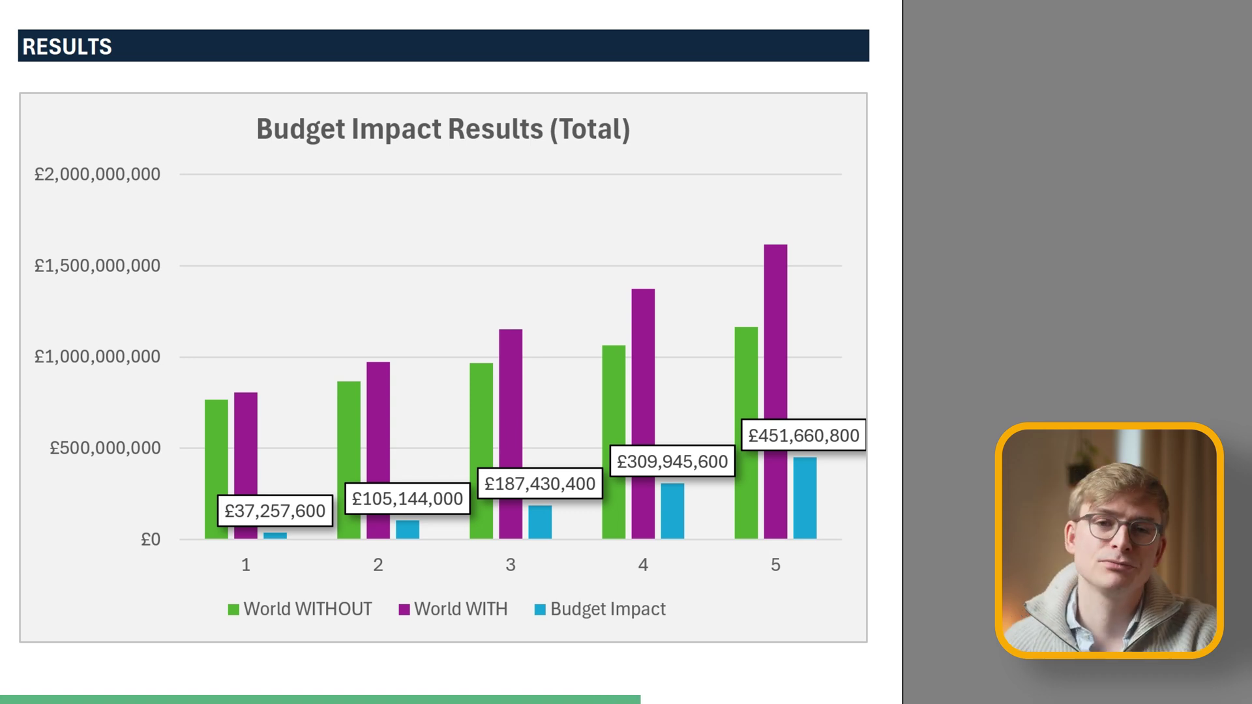
{"action": "scroll", "coordinate": [1129, 117], "scroll_direction": "down", "scroll_amount": 10}
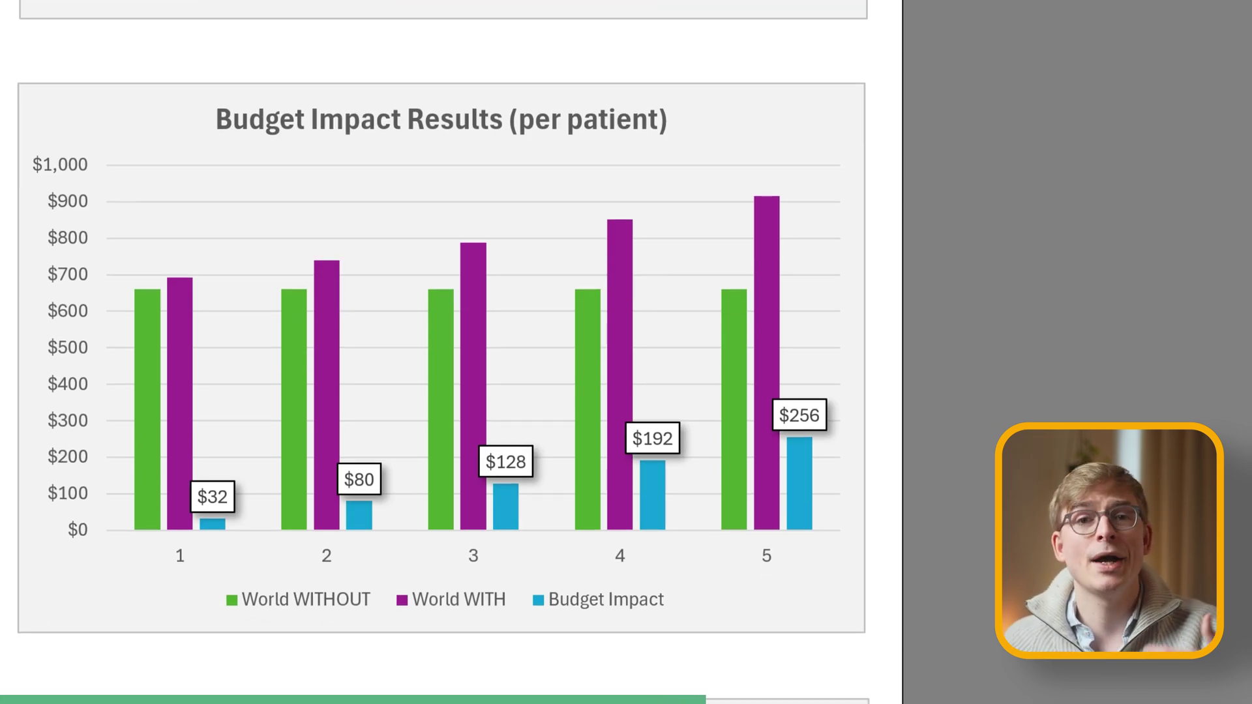
{"action": "scroll", "coordinate": [444, 352], "scroll_direction": "down", "scroll_amount": 10}
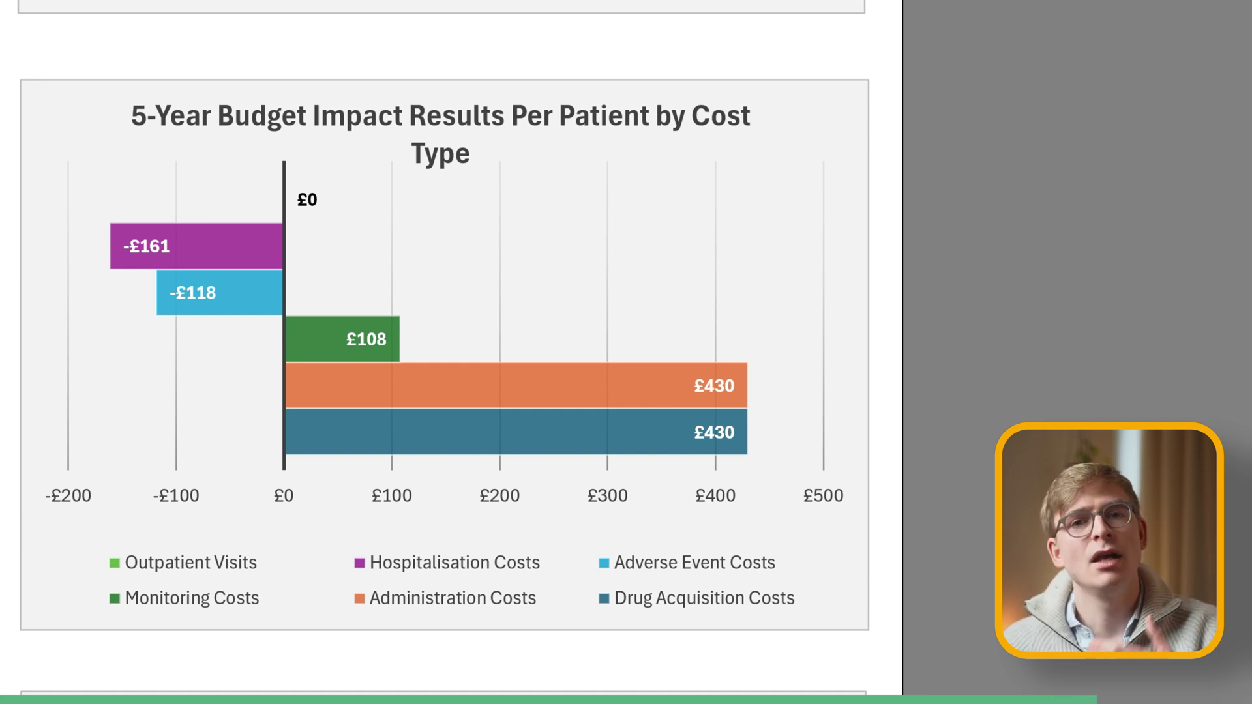
{"action": "scroll", "coordinate": [443, 352], "scroll_direction": "down", "scroll_amount": 9}
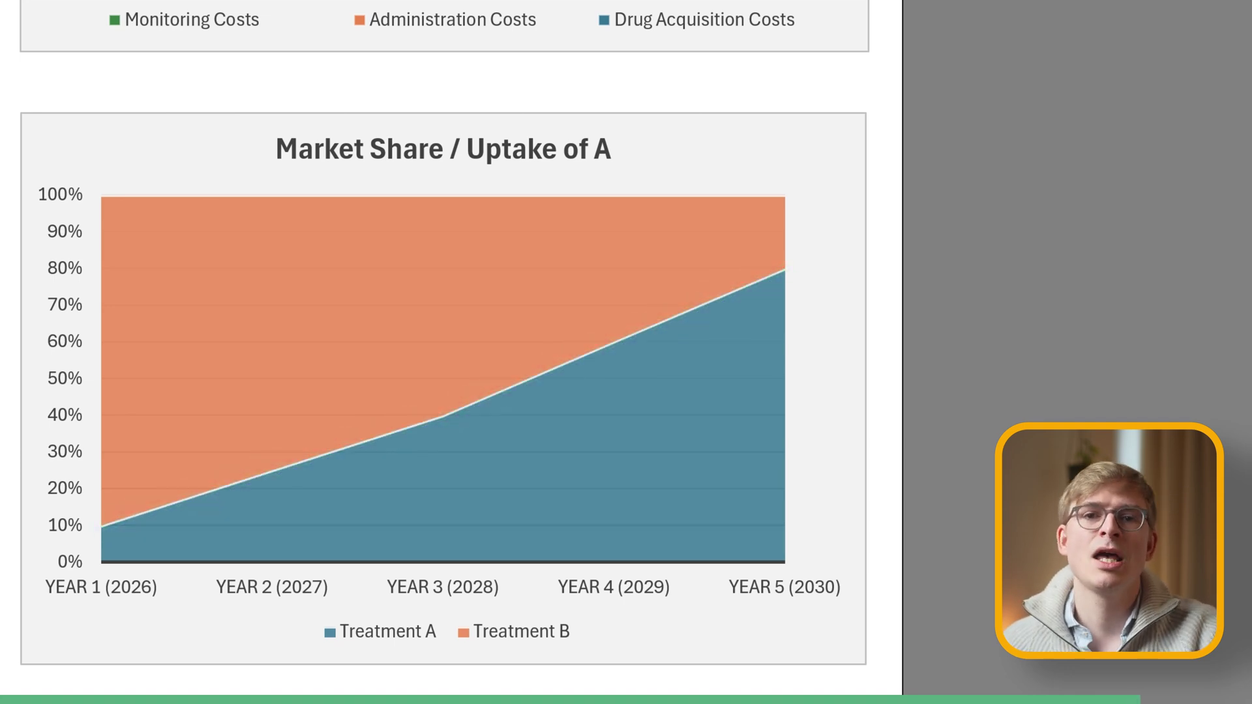
{"action": "scroll", "coordinate": [444, 352], "scroll_direction": "down", "scroll_amount": 11}
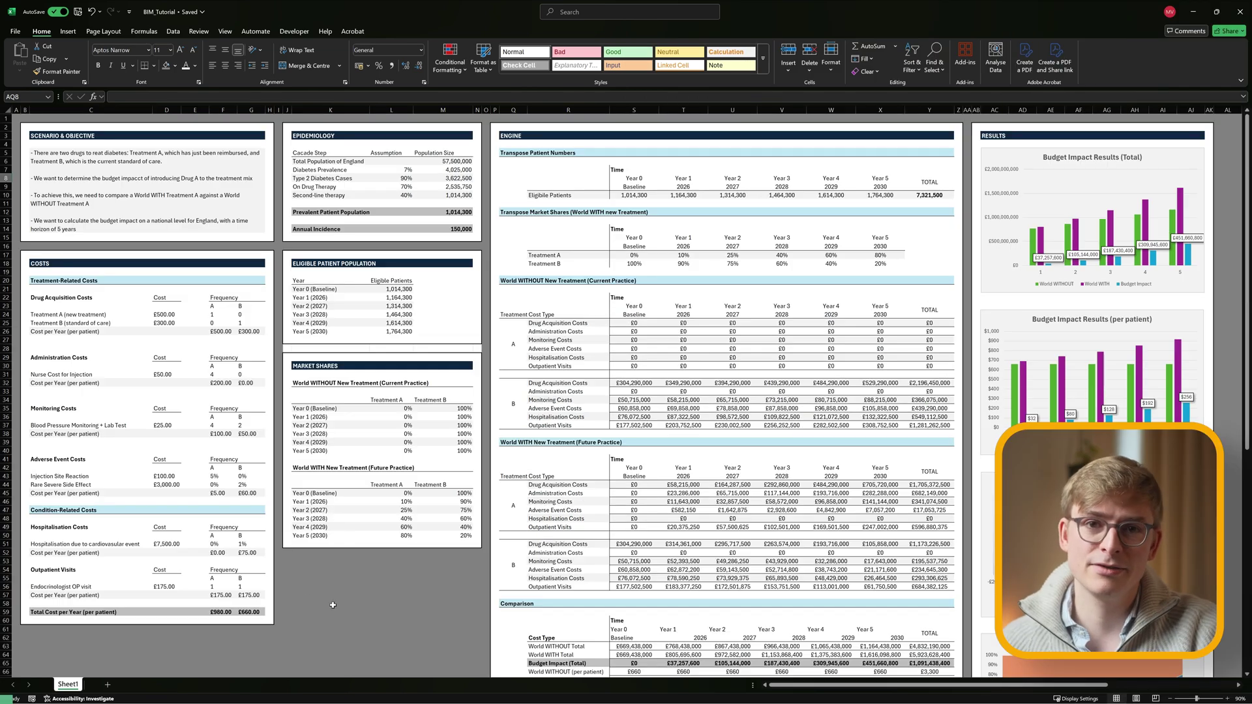
{"action": "left_click", "coordinate": [313, 590]}
{"action": "left_click", "coordinate": [330, 561]}
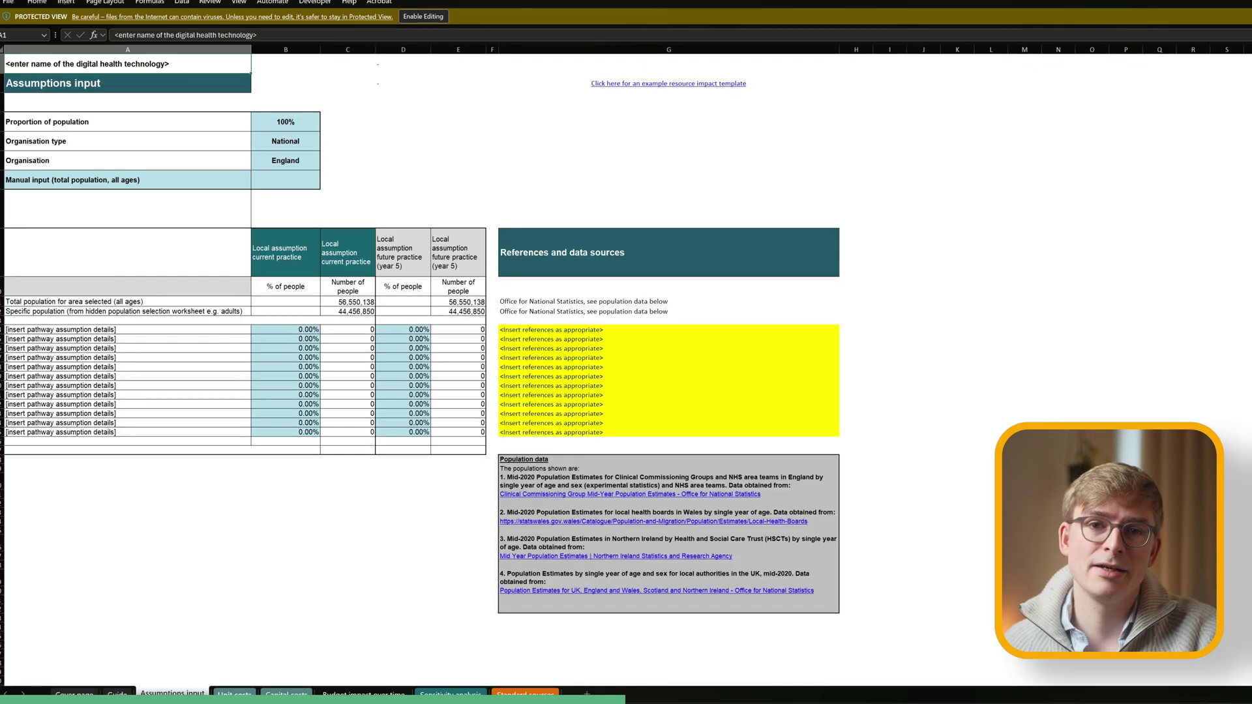
Page through the NICE template's worksheets to the Capital costs sheet.
{"action": "key", "text": "ctrl+Page_Down"}
{"action": "key", "text": "ctrl+Page_Down"}
{"action": "key", "text": "ctrl+Page_Down"}
{"action": "key", "text": "ctrl+Page_Down"}
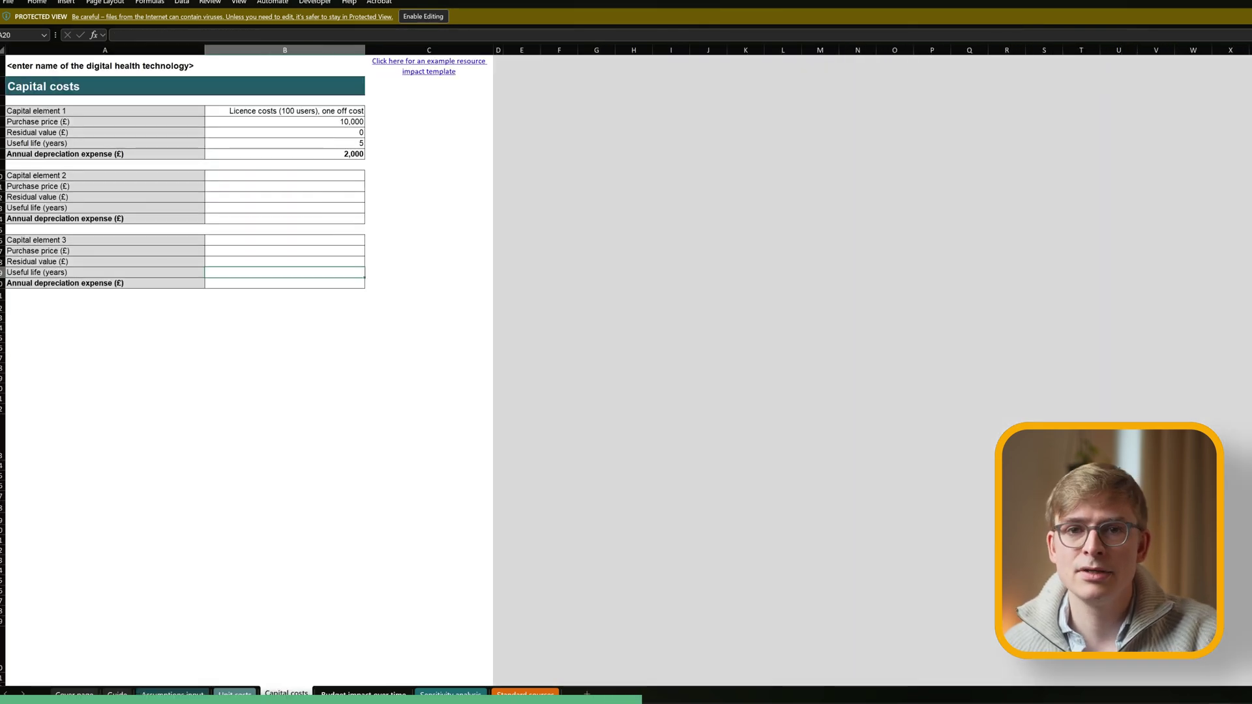